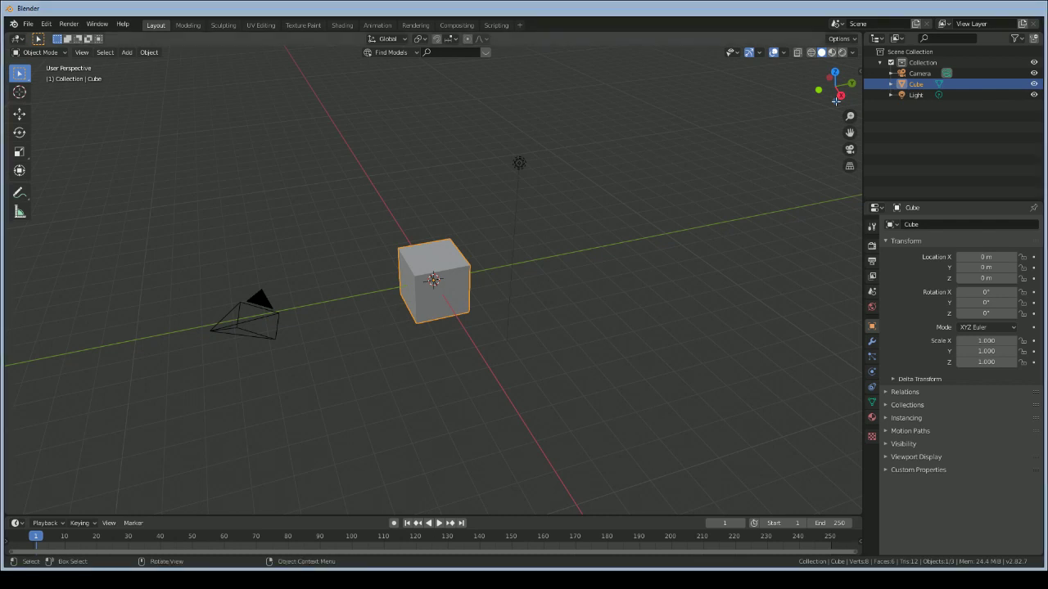
{"action": "left_click_drag", "start_coordinate": [820, 90], "coordinate": [832, 90]}
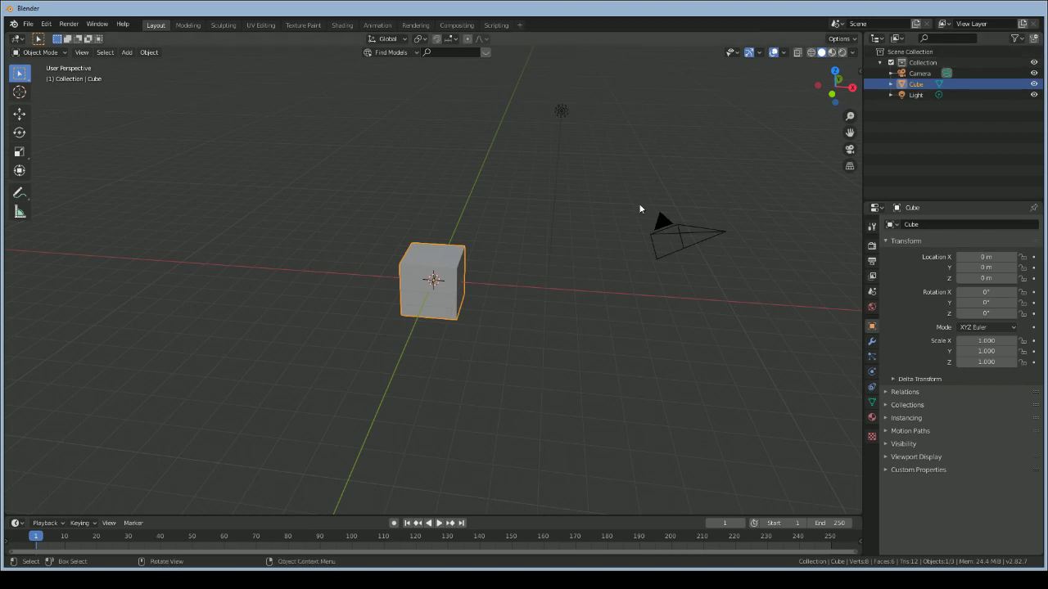
{"action": "left_click_drag", "start_coordinate": [831, 89], "coordinate": [741, 139]}
{"action": "left_click_drag", "start_coordinate": [820, 85], "coordinate": [910, 155]}
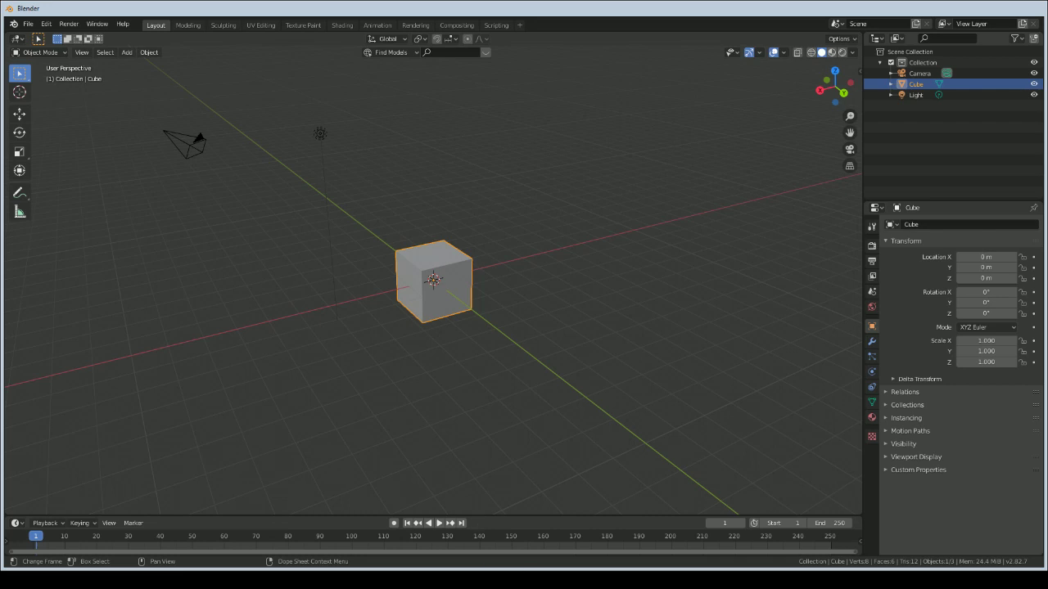
Open the application preferences
{"action": "left_click", "coordinate": [27, 25]}
{"action": "mouse_move", "coordinate": [47, 24]}
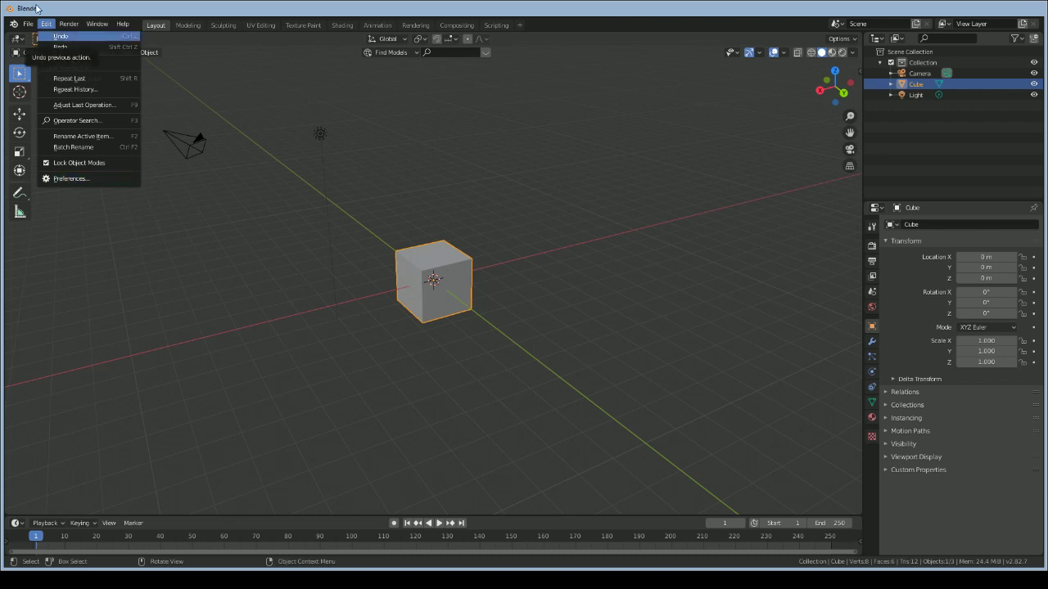
{"action": "left_click", "coordinate": [74, 179]}
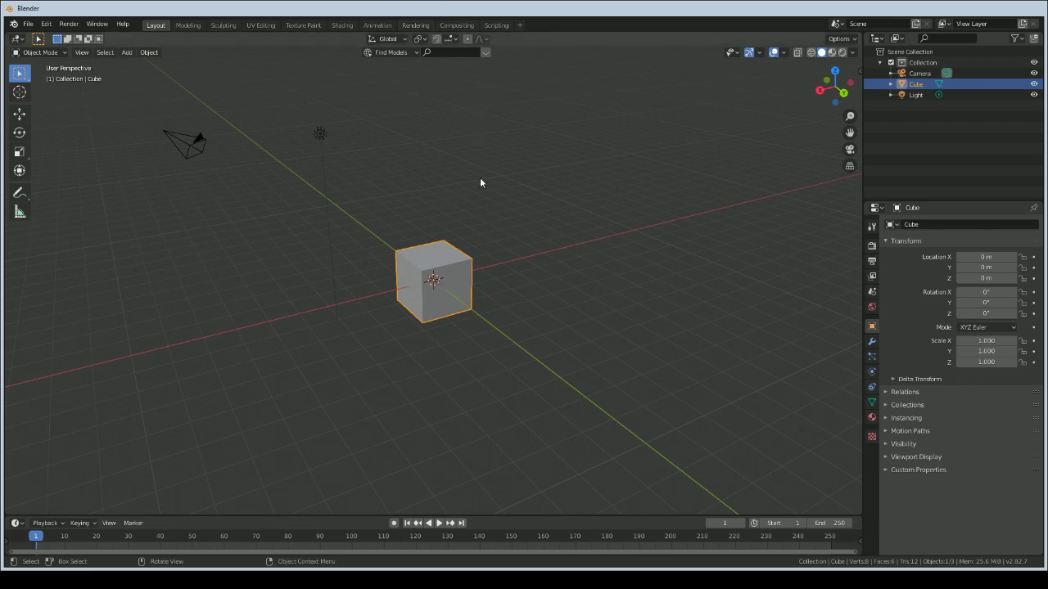
Delete the default cube from the scene
{"action": "left_click", "coordinate": [487, 210]}
{"action": "scroll", "coordinate": [440, 213], "scroll_direction": "down", "scroll_amount": 6}
{"action": "scroll", "coordinate": [440, 212], "scroll_direction": "up", "scroll_amount": 8}
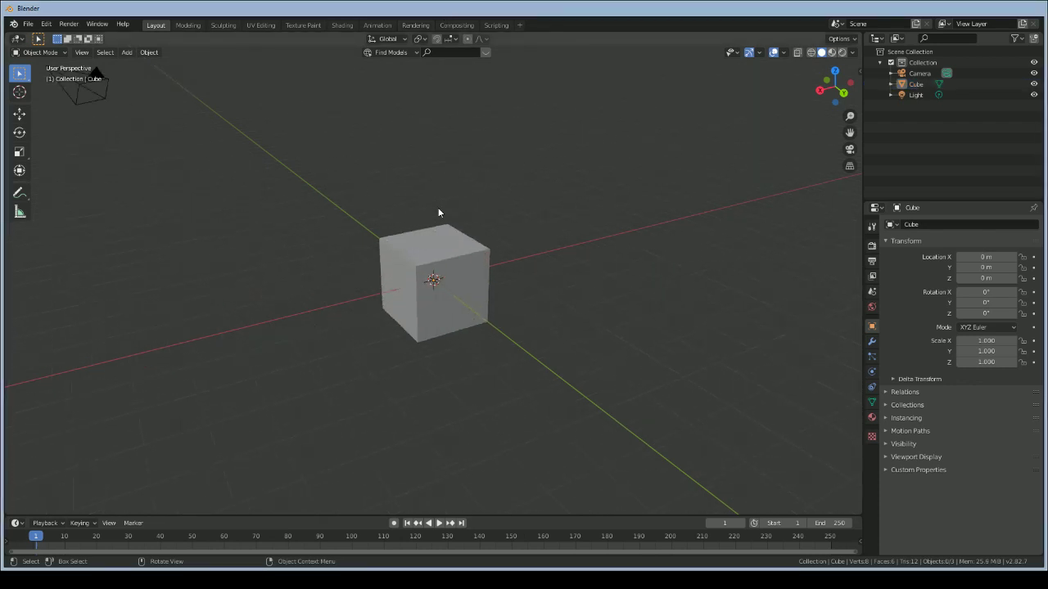
{"action": "left_click", "coordinate": [435, 283]}
{"action": "key", "text": "x"}
{"action": "left_click", "coordinate": [437, 283]}
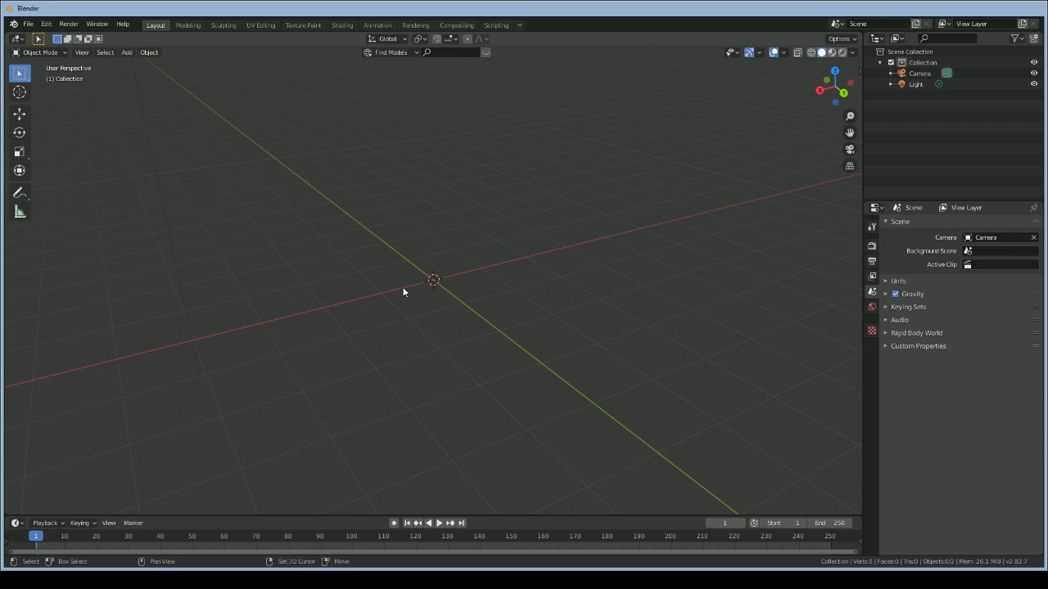
Add a torus mesh at the world origin and set its major radius to 2.2 m
{"action": "key", "text": "shift+a"}
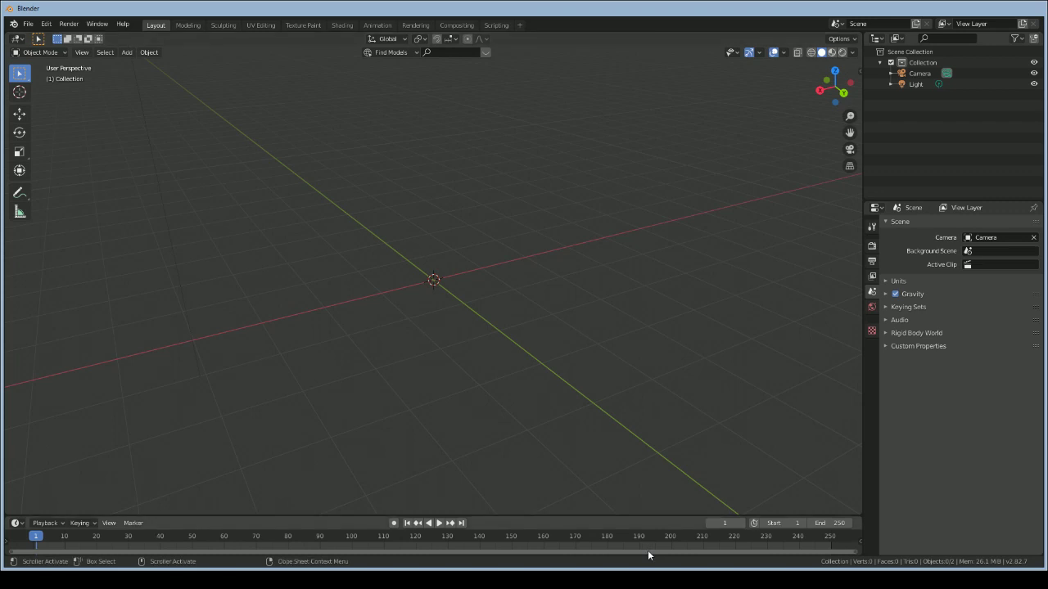
{"action": "key", "text": "shift+a"}
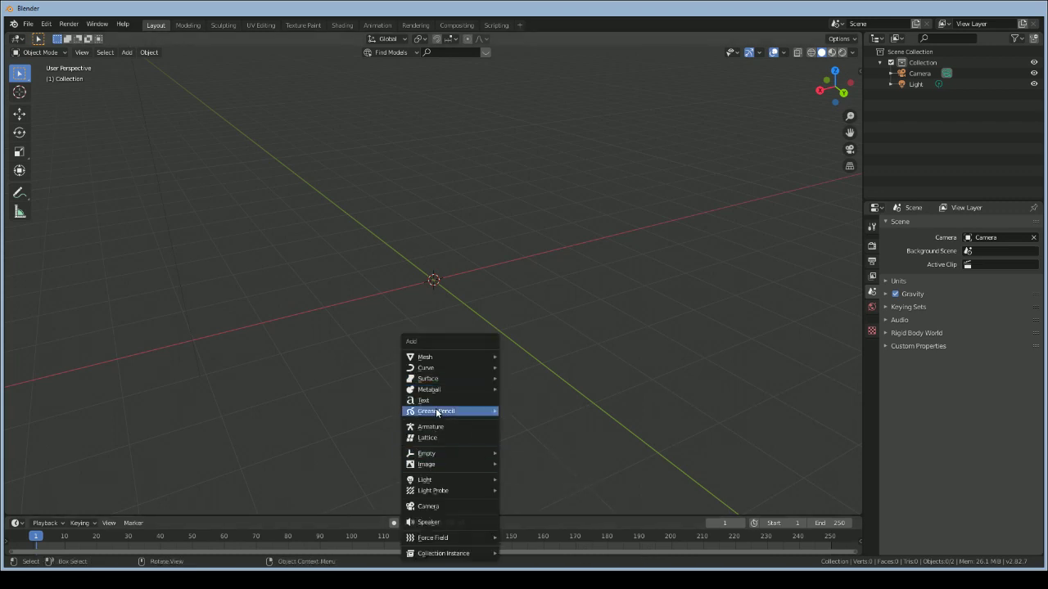
{"action": "mouse_move", "coordinate": [433, 358]}
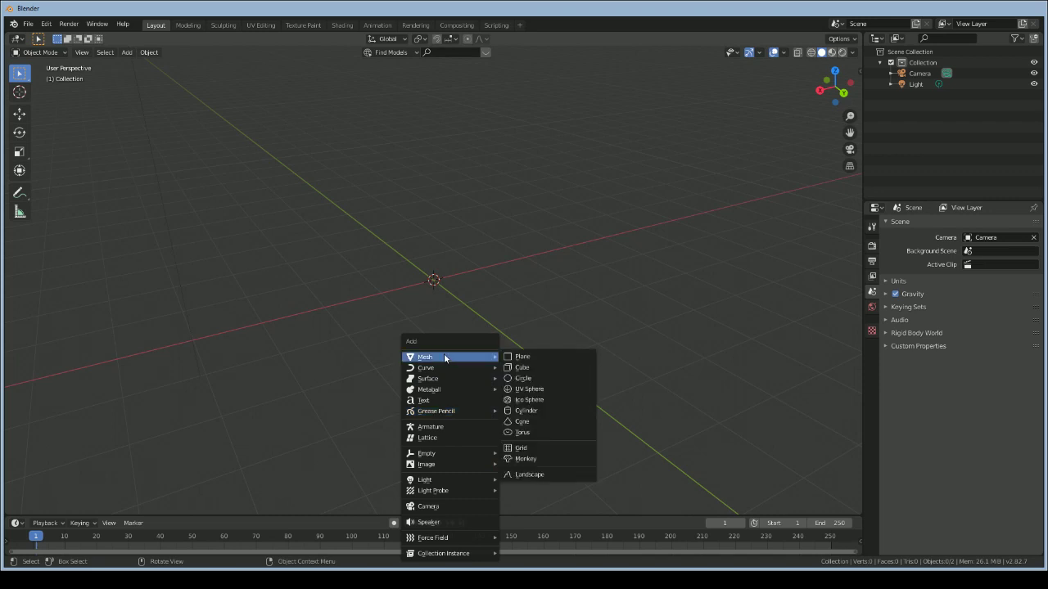
{"action": "left_click", "coordinate": [537, 434]}
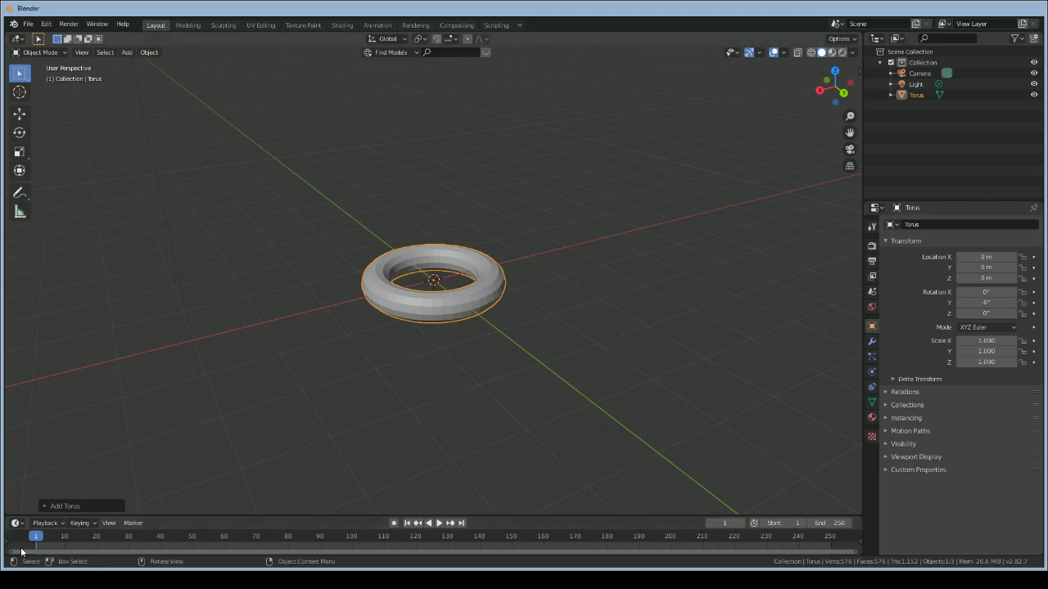
{"action": "left_click", "coordinate": [43, 504]}
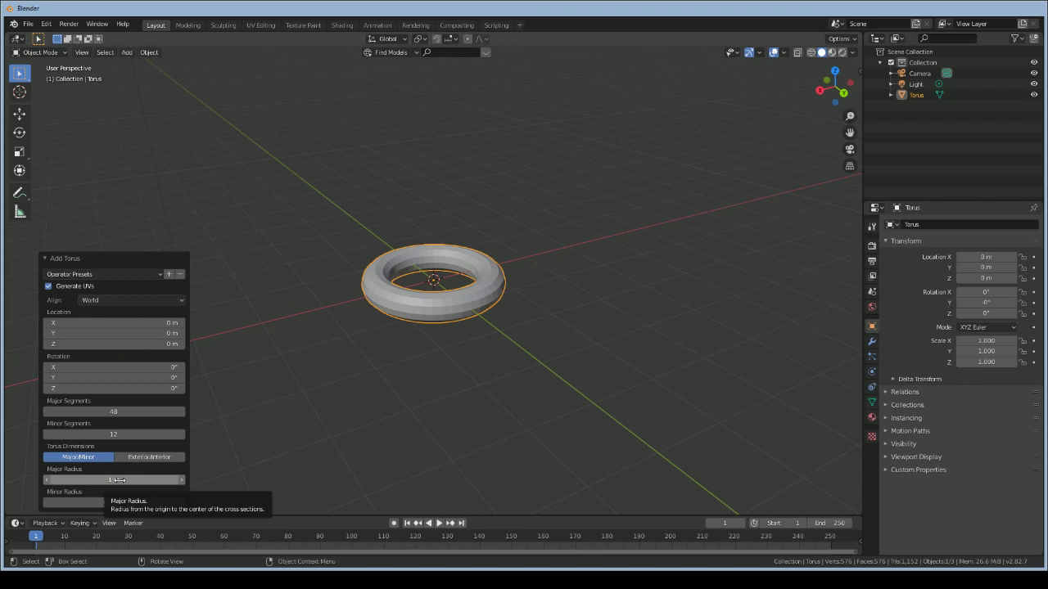
{"action": "left_click_drag", "start_coordinate": [119, 480], "coordinate": [184, 480]}
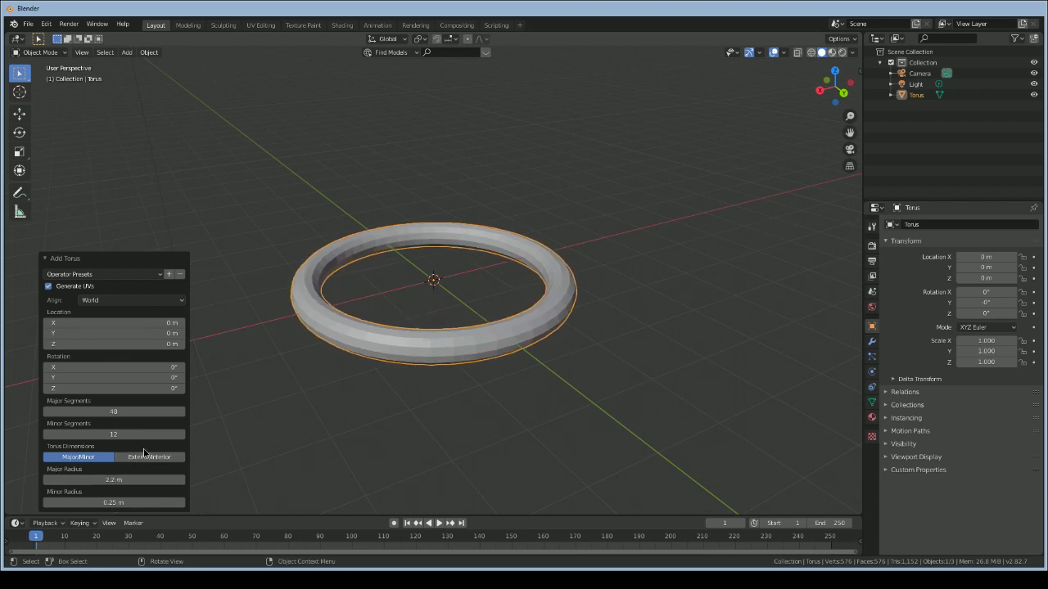
Define the torus by exterior and interior radii, and set the exterior radius to 2.4 m
{"action": "left_click", "coordinate": [144, 455]}
{"action": "mouse_move", "coordinate": [114, 479]}
{"action": "left_mouse_down"}
{"action": "mouse_move", "coordinate": [96, 479]}
{"action": "mouse_move", "coordinate": [123, 479]}
{"action": "left_mouse_up"}
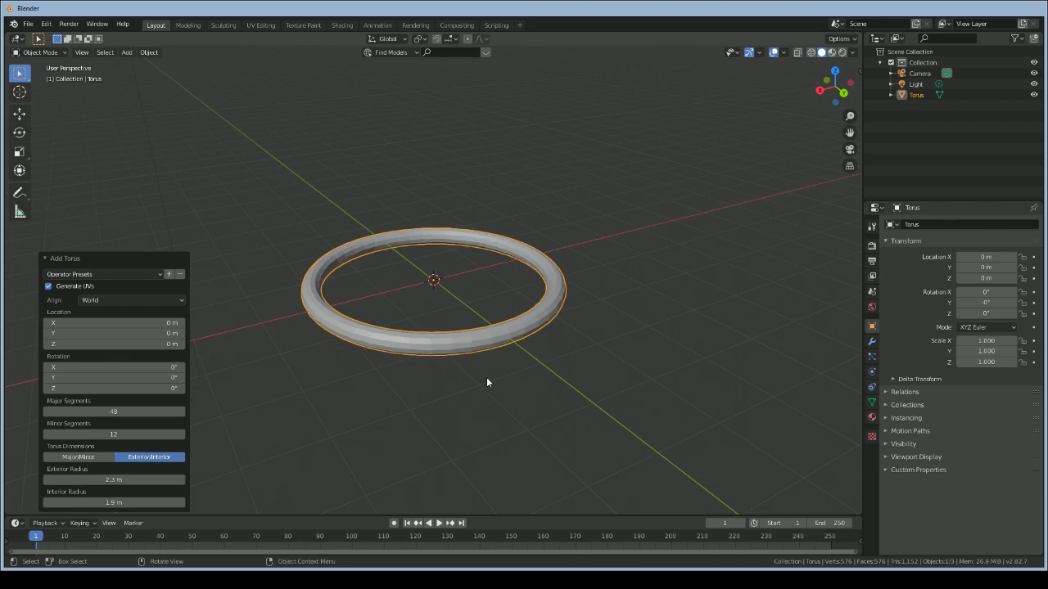
{"action": "scroll", "coordinate": [487, 382], "scroll_direction": "down", "scroll_amount": 1}
{"action": "scroll", "coordinate": [486, 382], "scroll_direction": "up", "scroll_amount": 5}
{"action": "scroll", "coordinate": [486, 382], "scroll_direction": "down", "scroll_amount": 5}
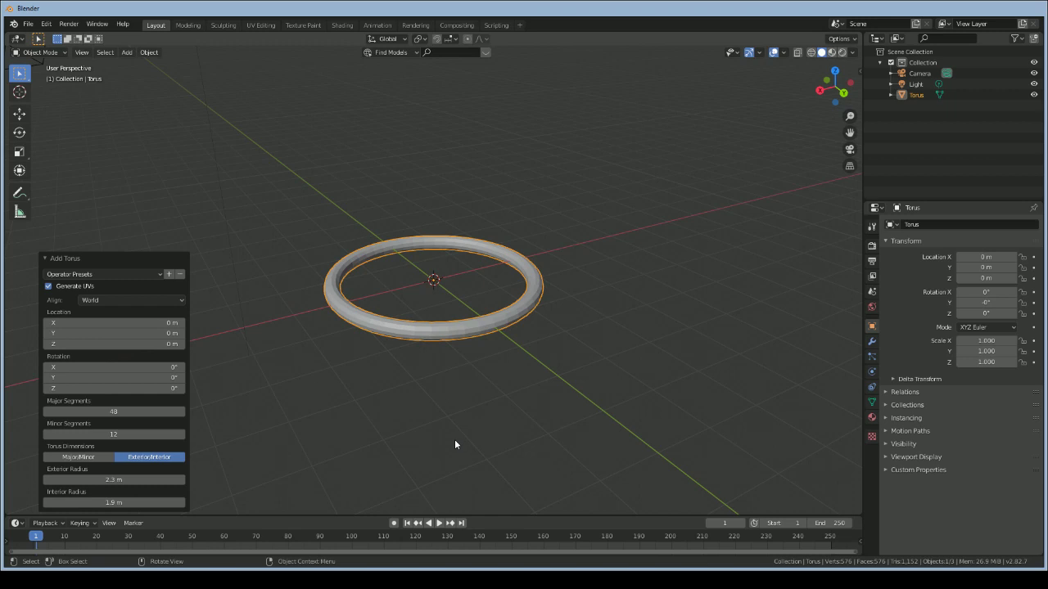
{"action": "mouse_move", "coordinate": [144, 474]}
{"action": "left_mouse_down"}
{"action": "mouse_move", "coordinate": [164, 474]}
{"action": "mouse_move", "coordinate": [143, 475]}
{"action": "left_mouse_up"}
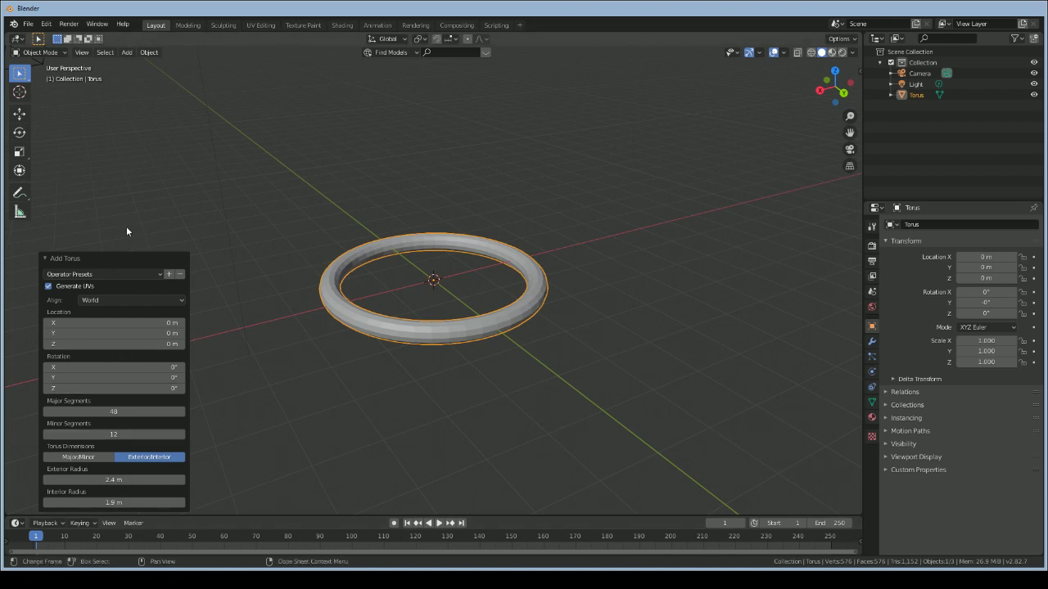
{"action": "left_click", "coordinate": [52, 261]}
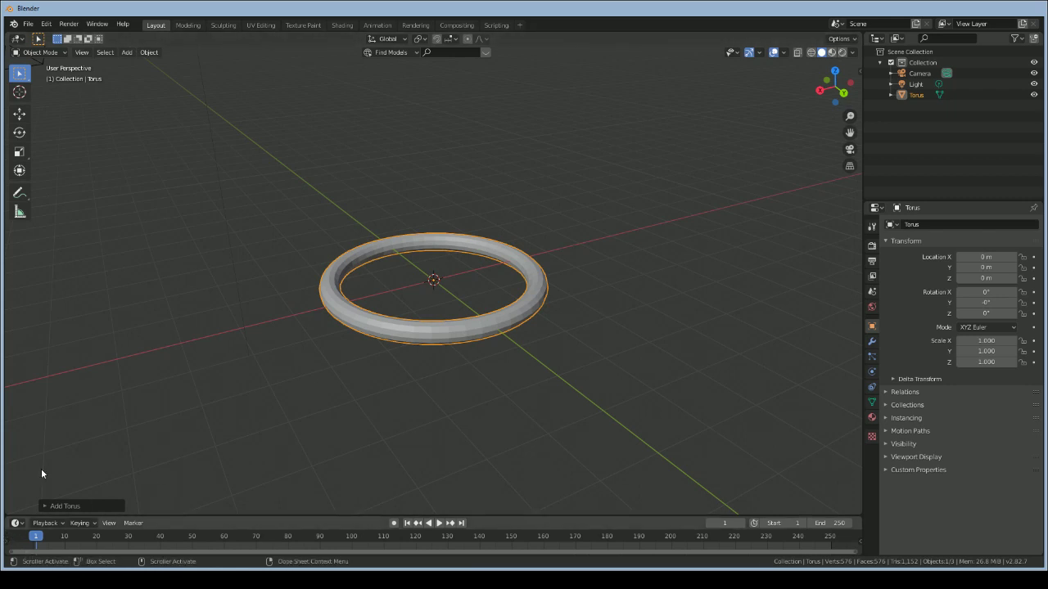
{"action": "left_click", "coordinate": [53, 506]}
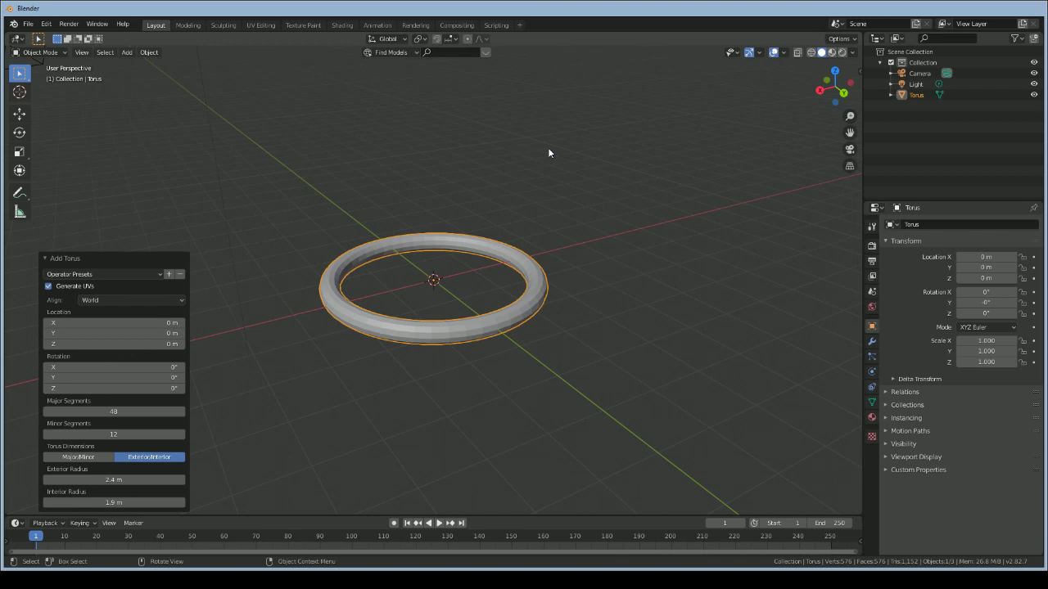
Rotate the torus 90° about the global Y axis so that it stands upright
{"action": "left_click", "coordinate": [491, 172]}
{"action": "scroll", "coordinate": [472, 178], "scroll_direction": "up", "scroll_amount": 8}
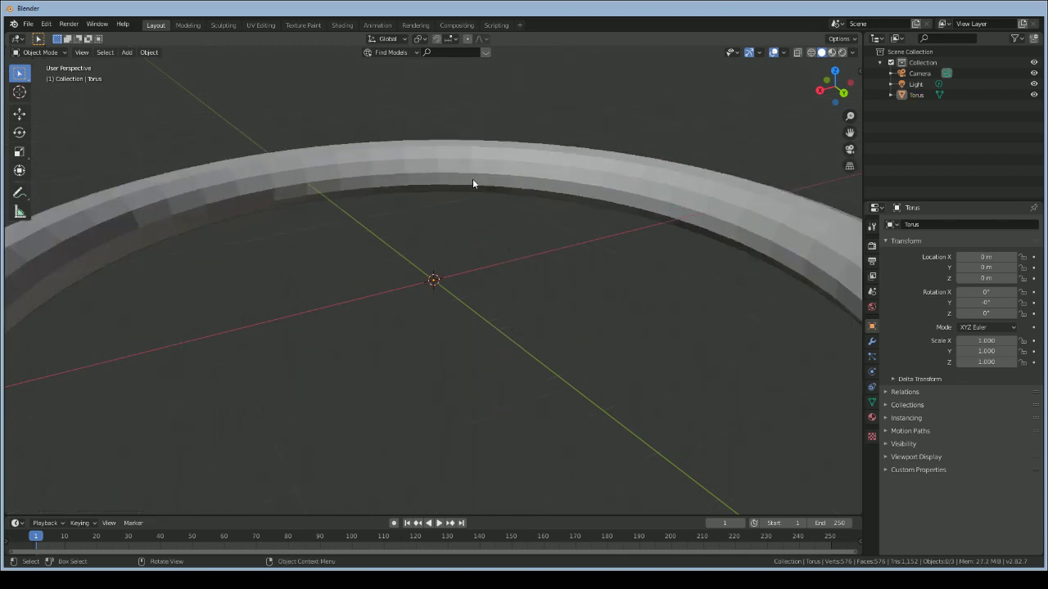
{"action": "scroll", "coordinate": [473, 178], "scroll_direction": "down", "scroll_amount": 8}
{"action": "left_click_drag", "start_coordinate": [837, 83], "coordinate": [527, 284]}
{"action": "left_click", "coordinate": [516, 307]}
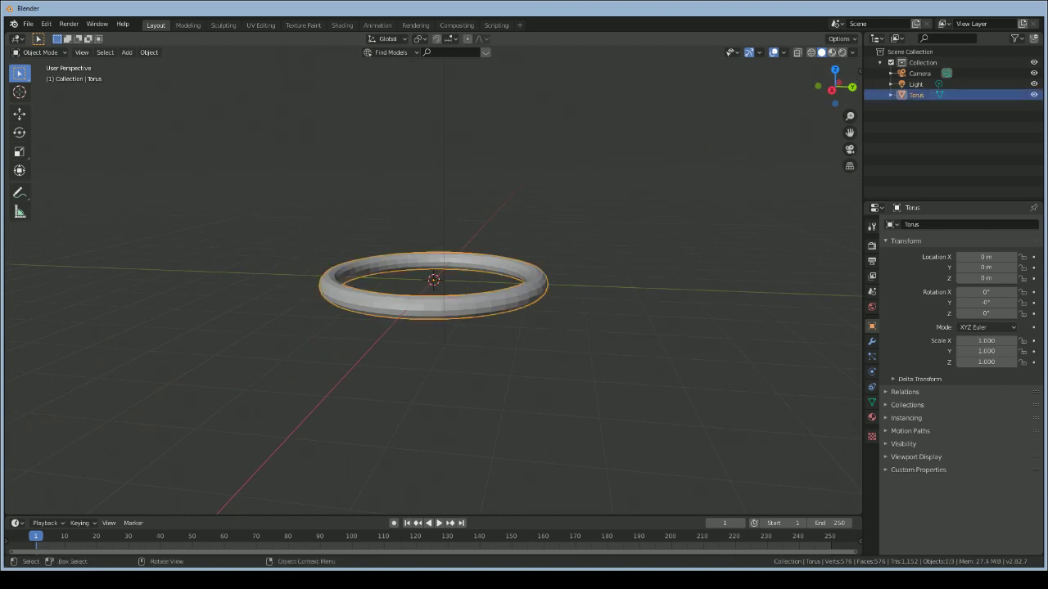
{"action": "key", "text": "r"}
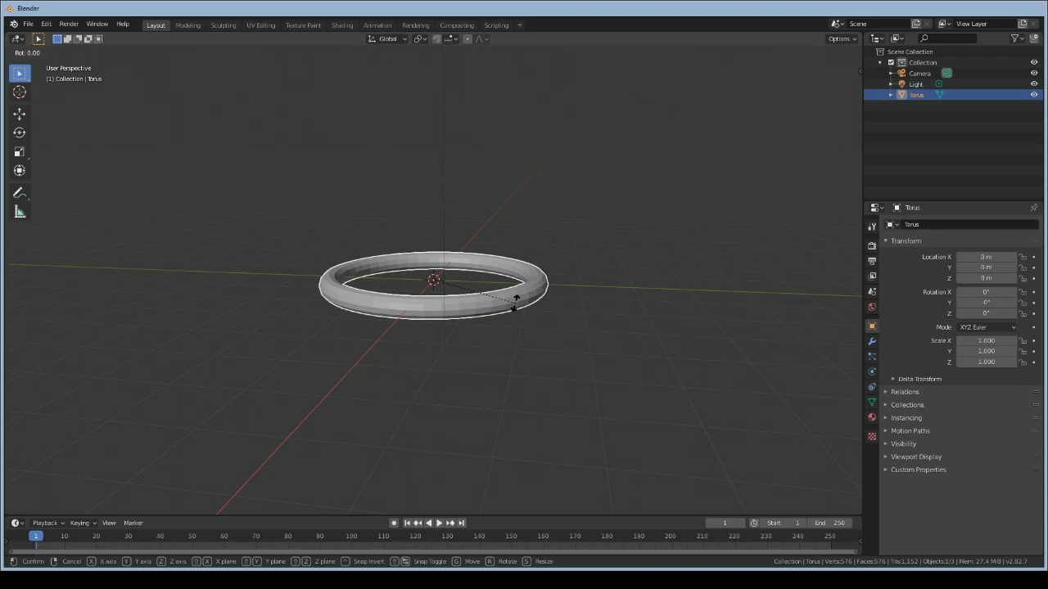
{"action": "key", "text": "y"}
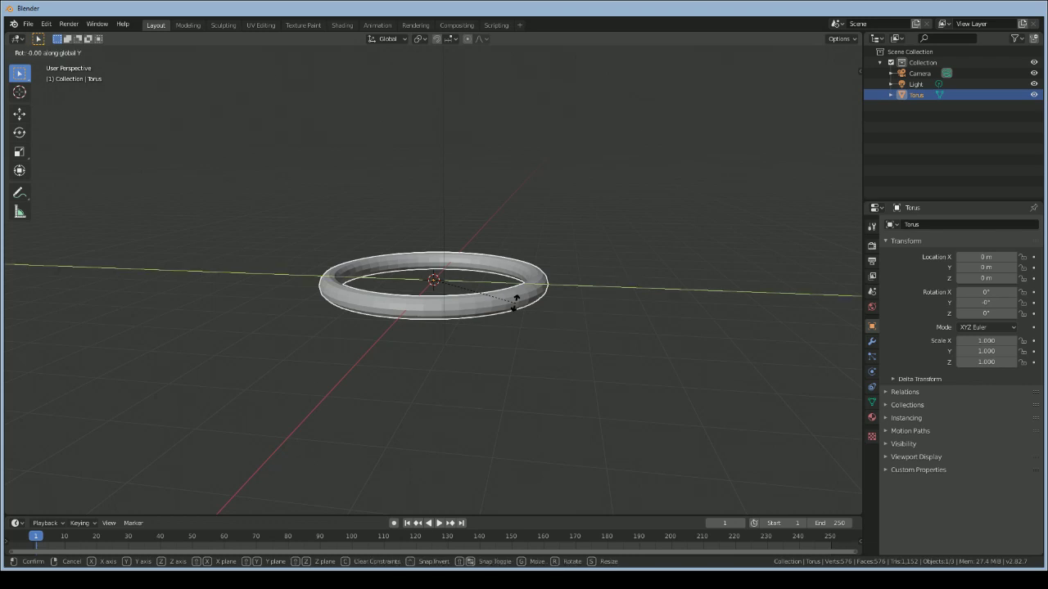
{"action": "type", "text": "90"}
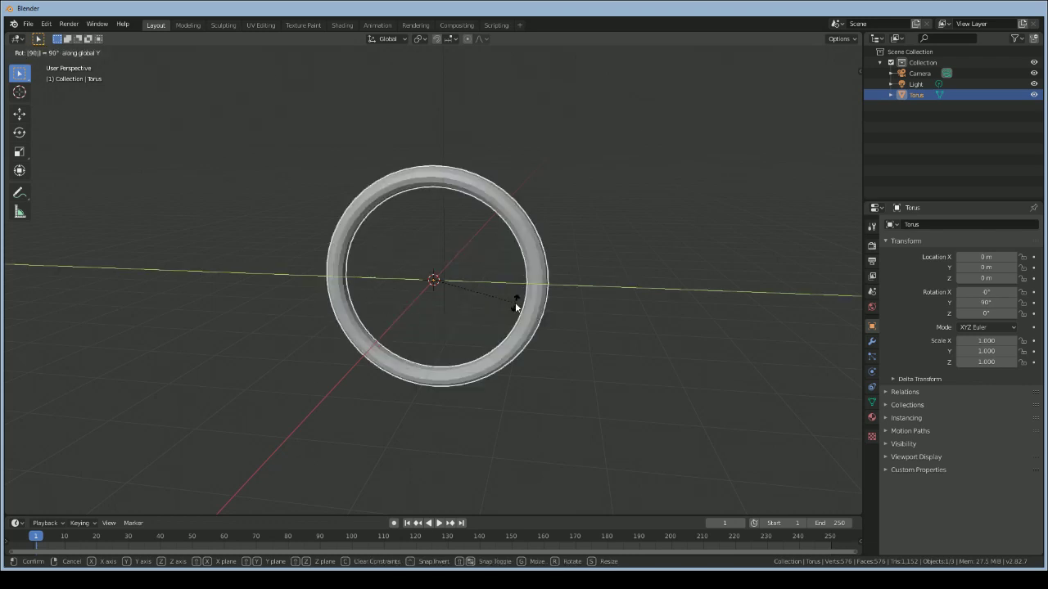
{"action": "key", "text": "Return"}
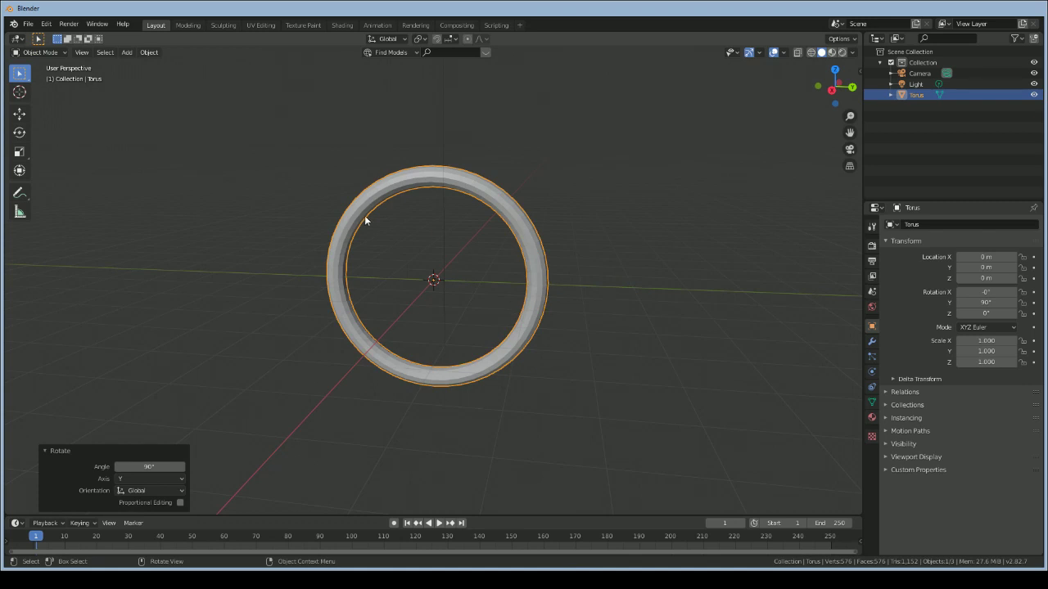
{"action": "scroll", "coordinate": [483, 319], "scroll_direction": "down", "scroll_amount": 1}
{"action": "scroll", "coordinate": [484, 320], "scroll_direction": "up", "scroll_amount": 3}
{"action": "scroll", "coordinate": [484, 319], "scroll_direction": "down", "scroll_amount": 4}
{"action": "scroll", "coordinate": [484, 319], "scroll_direction": "up", "scroll_amount": 5}
{"action": "scroll", "coordinate": [484, 322], "scroll_direction": "down", "scroll_amount": 5}
{"action": "scroll", "coordinate": [483, 323], "scroll_direction": "up", "scroll_amount": 5}
{"action": "scroll", "coordinate": [484, 323], "scroll_direction": "down", "scroll_amount": 3}
{"action": "scroll", "coordinate": [484, 323], "scroll_direction": "up", "scroll_amount": 3}
{"action": "scroll", "coordinate": [483, 322], "scroll_direction": "down", "scroll_amount": 2}
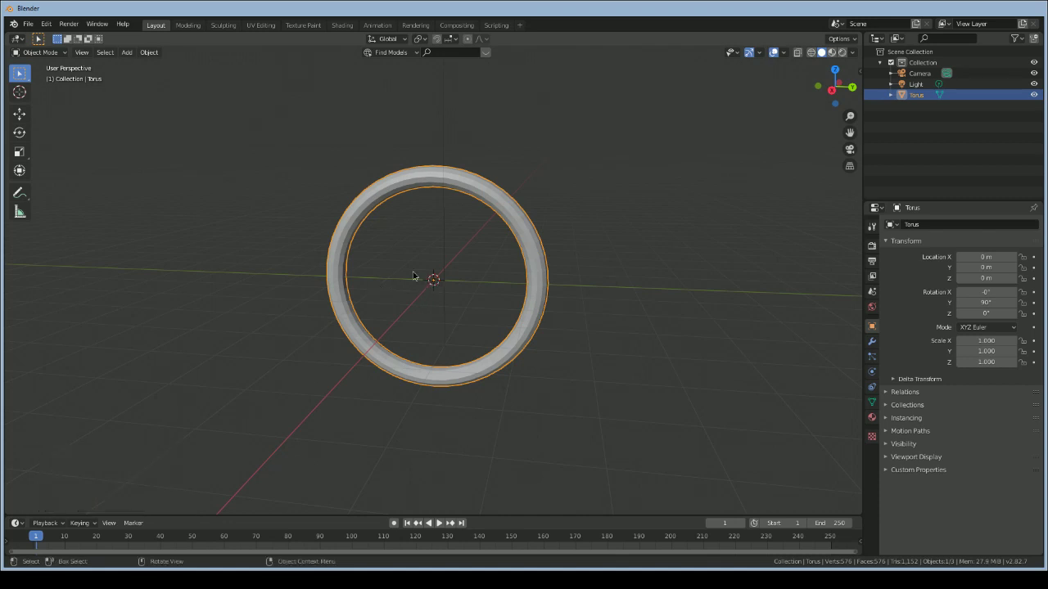
Deselect all objects in the scene
{"action": "left_click", "coordinate": [433, 280]}
{"action": "key", "text": "ctrl+z"}
{"action": "left_click", "coordinate": [431, 297]}
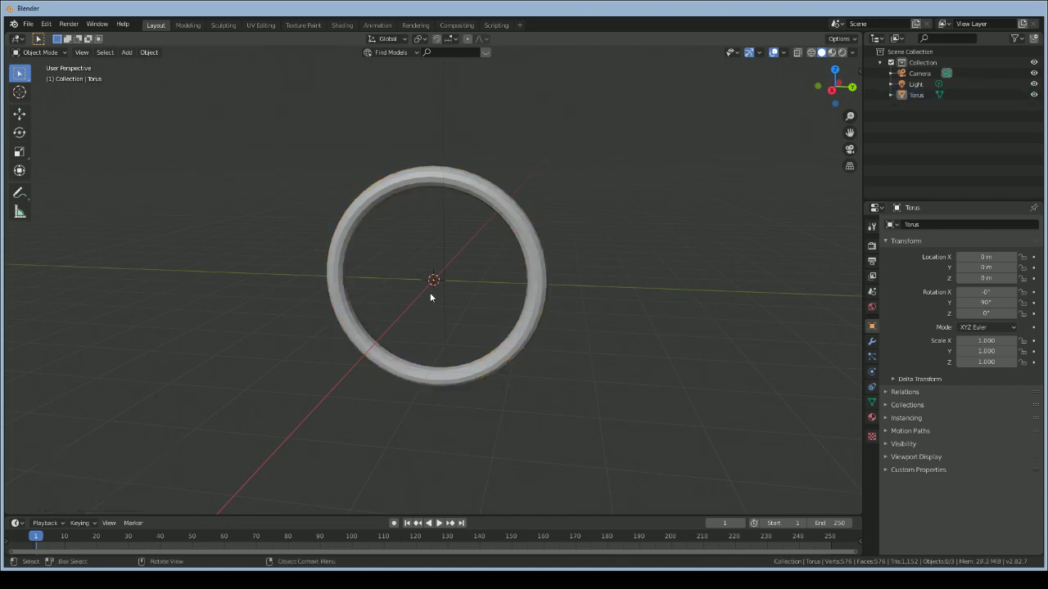
{"action": "left_click", "coordinate": [452, 299]}
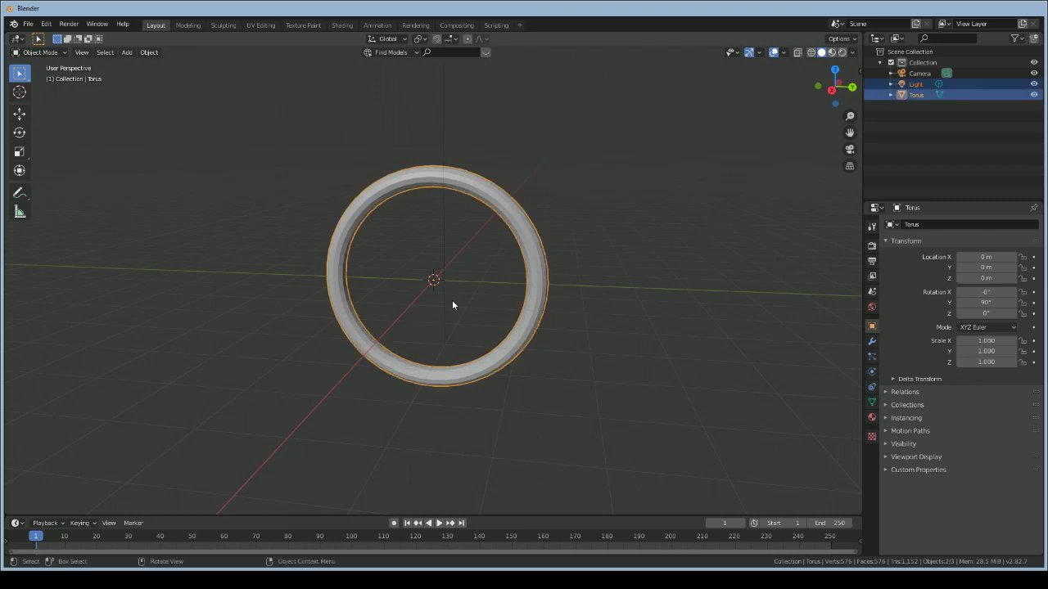
{"action": "left_click", "coordinate": [311, 274]}
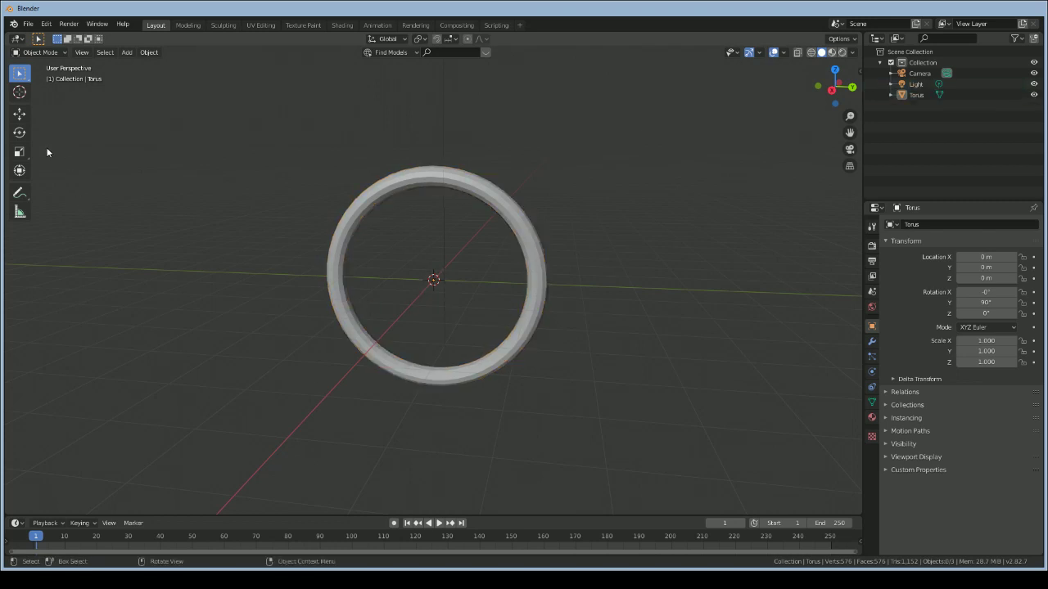
With the Cursor tool, place the 3D cursor beside the upright torus and move it back to the torus's center
{"action": "left_click", "coordinate": [19, 93]}
{"action": "left_click", "coordinate": [256, 303]}
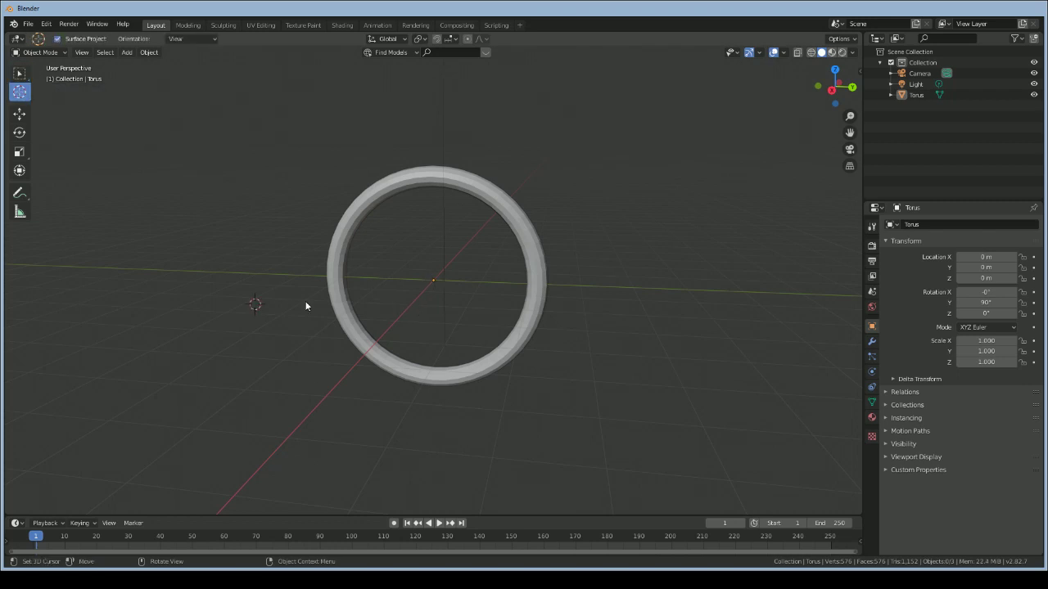
{"action": "left_click_drag", "start_coordinate": [254, 306], "coordinate": [422, 285]}
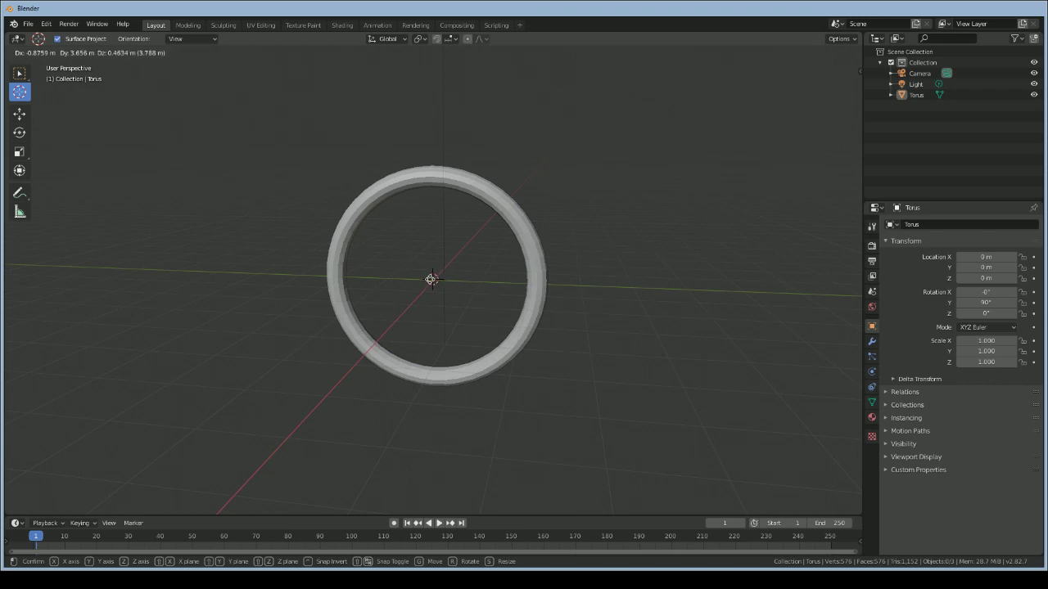
{"action": "left_click", "coordinate": [432, 280]}
Place the 3D cursor on the surface of the torus's upper part, between its top and its positive Y side
{"action": "mouse_move", "coordinate": [837, 88]}
{"action": "left_mouse_down"}
{"action": "mouse_move", "coordinate": [732, 163]}
{"action": "mouse_move", "coordinate": [270, 148]}
{"action": "mouse_move", "coordinate": [98, 164]}
{"action": "mouse_move", "coordinate": [835, 90]}
{"action": "left_mouse_up"}
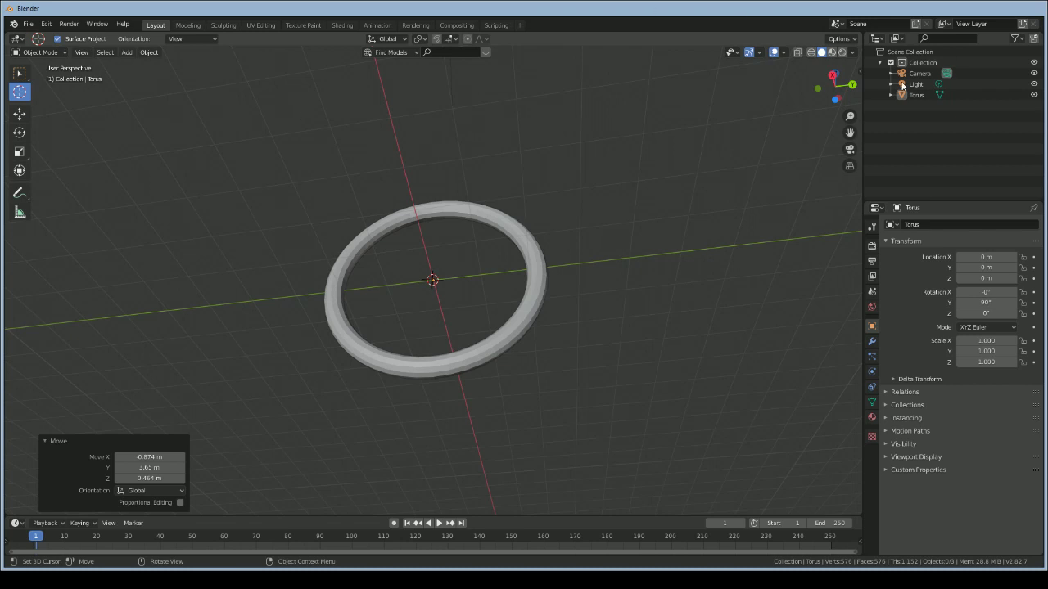
{"action": "left_click_drag", "start_coordinate": [835, 86], "coordinate": [311, 273]}
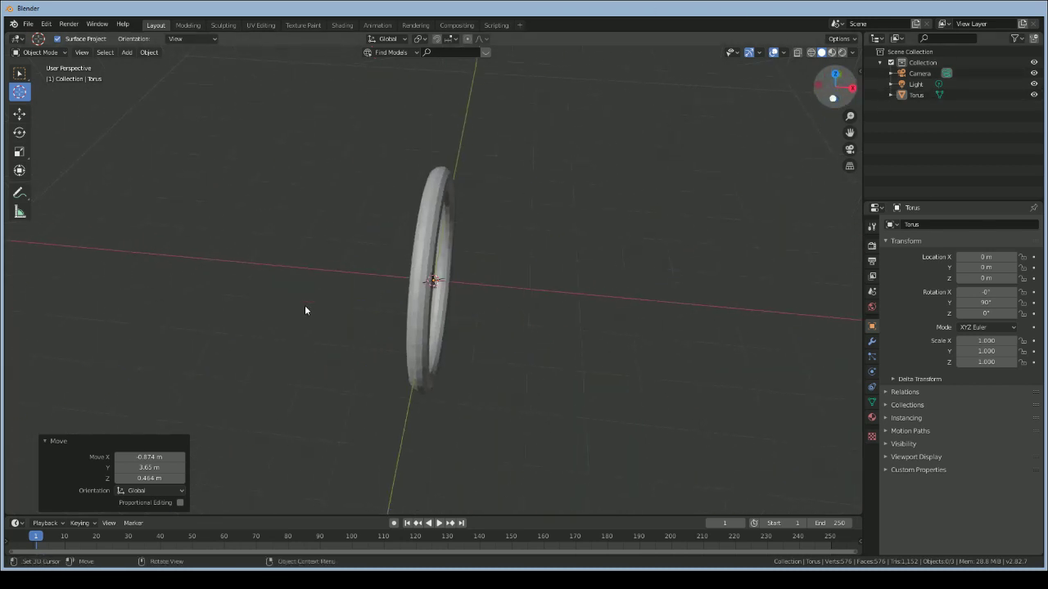
{"action": "left_click_drag", "start_coordinate": [835, 87], "coordinate": [835, 83]}
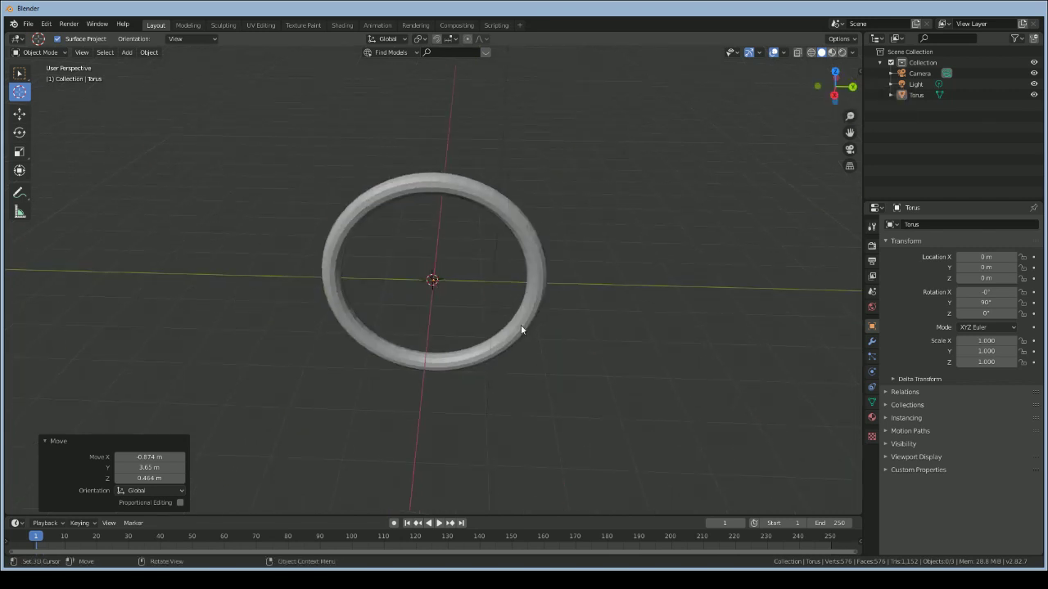
{"action": "scroll", "coordinate": [521, 325], "scroll_direction": "down", "scroll_amount": 6}
{"action": "scroll", "coordinate": [521, 325], "scroll_direction": "up", "scroll_amount": 7}
{"action": "left_click", "coordinate": [534, 207]}
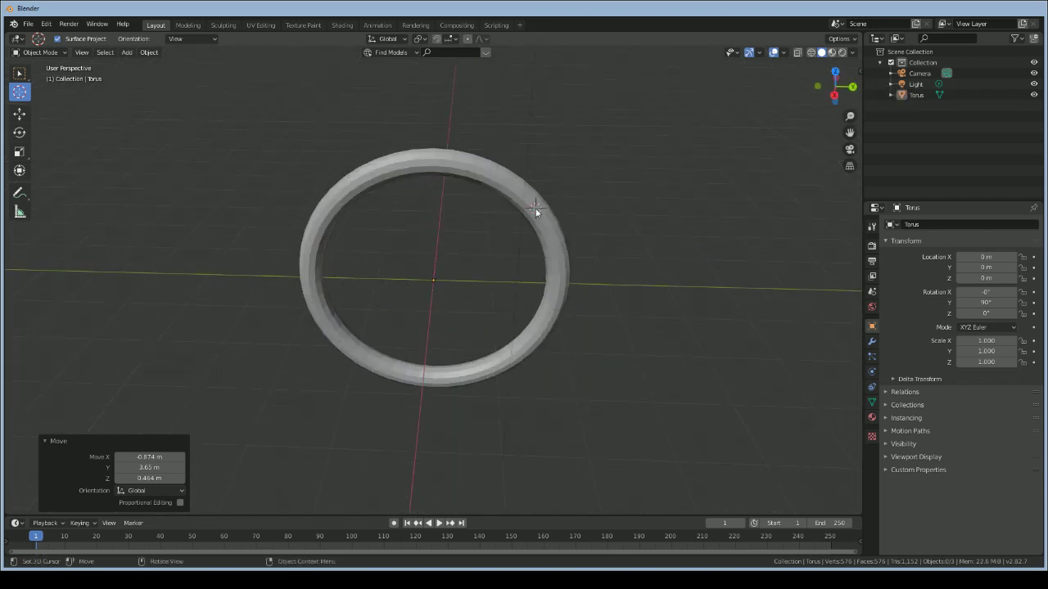
{"action": "left_click", "coordinate": [19, 74]}
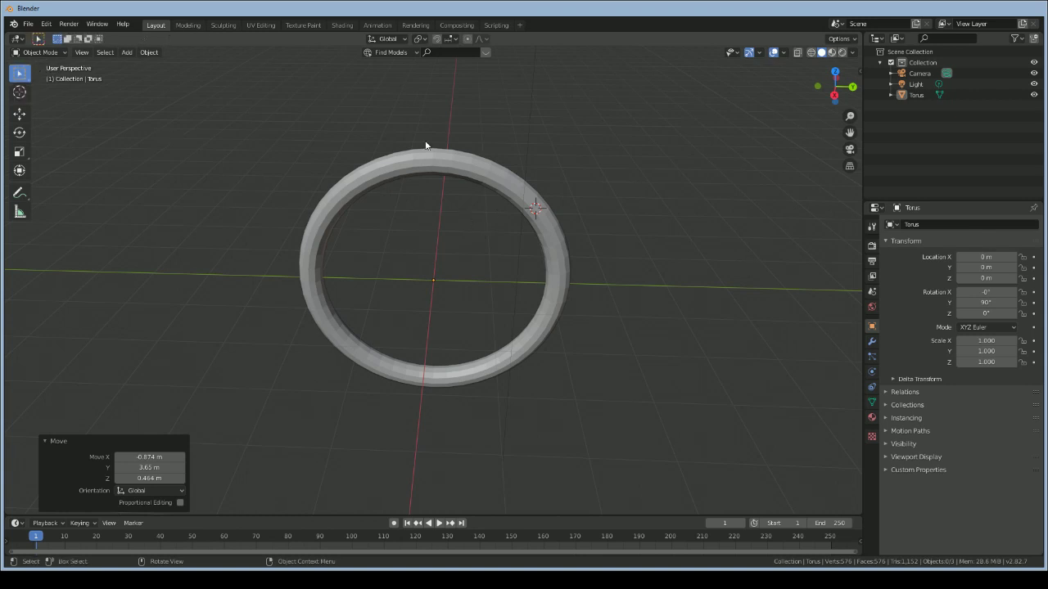
{"action": "left_click", "coordinate": [20, 92]}
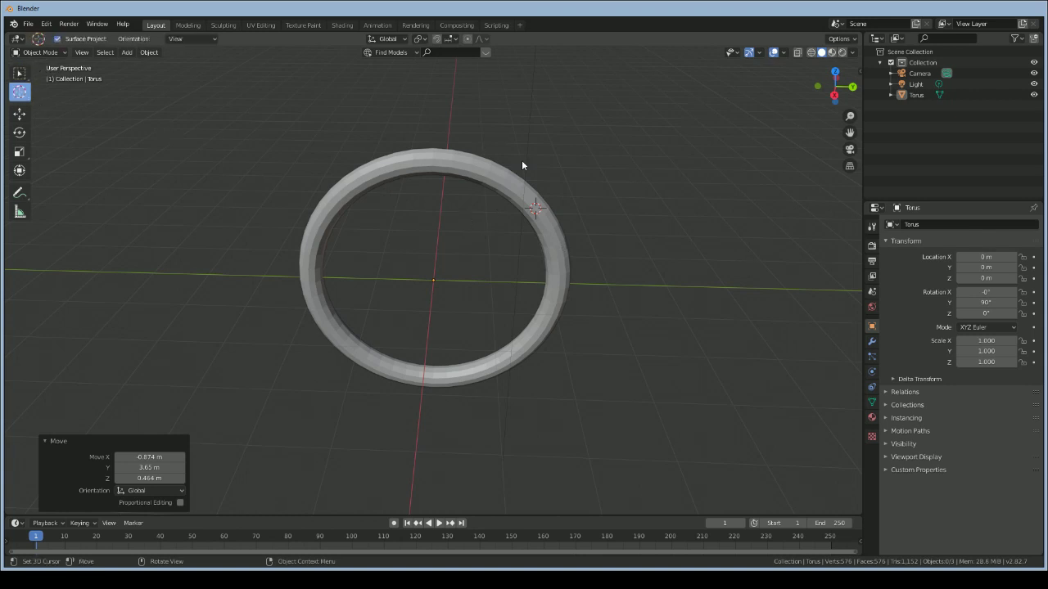
Undo the last 3D cursor placement and switch back to the Select Box tool
{"action": "key", "text": "ctrl+z"}
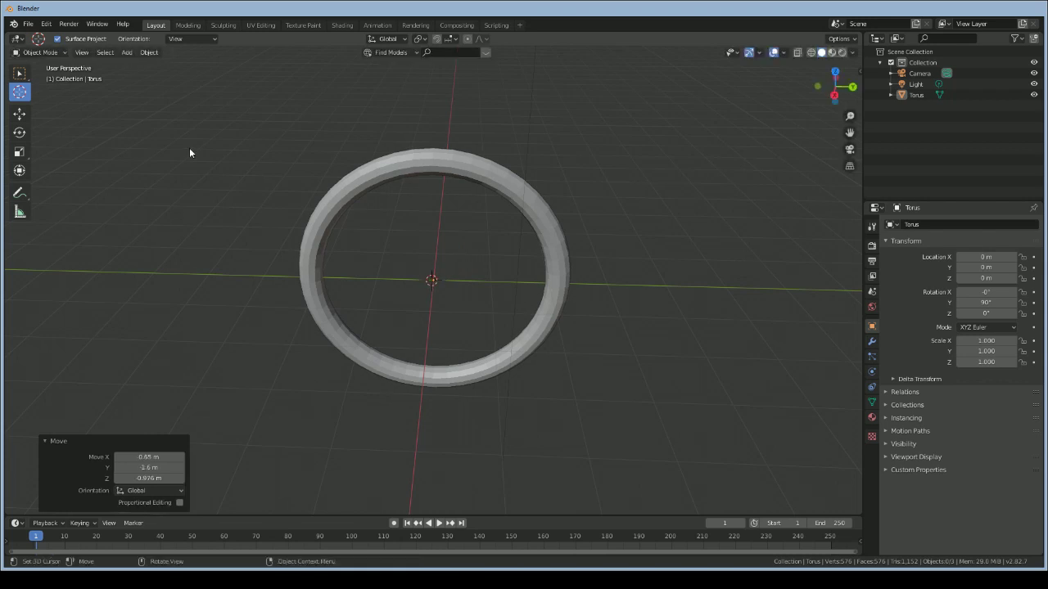
{"action": "key", "text": "w"}
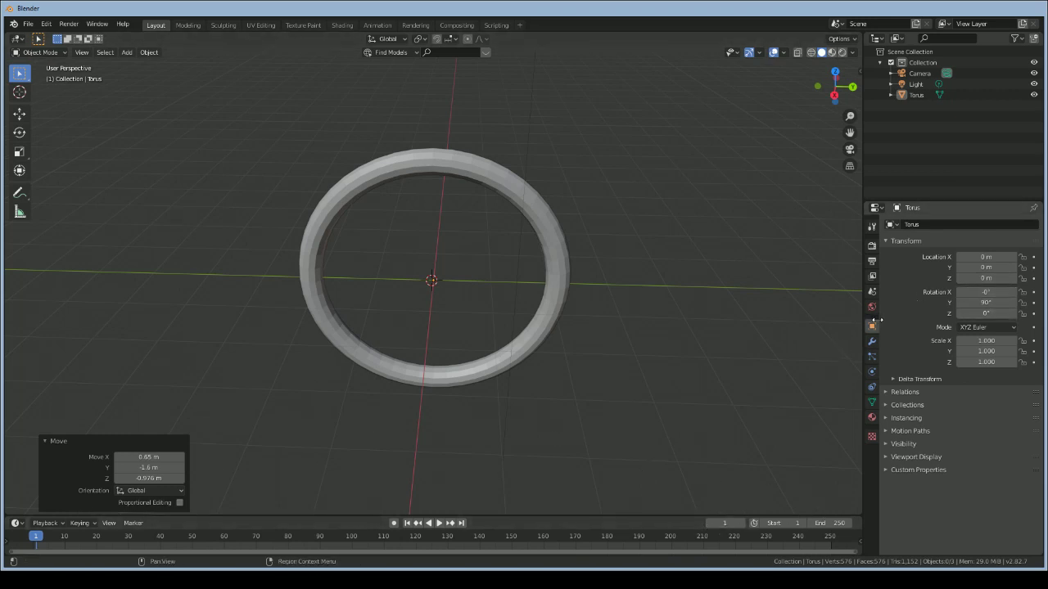
Set the current frame to 0 and the animation's end frame to 150
{"action": "left_click", "coordinate": [724, 523]}
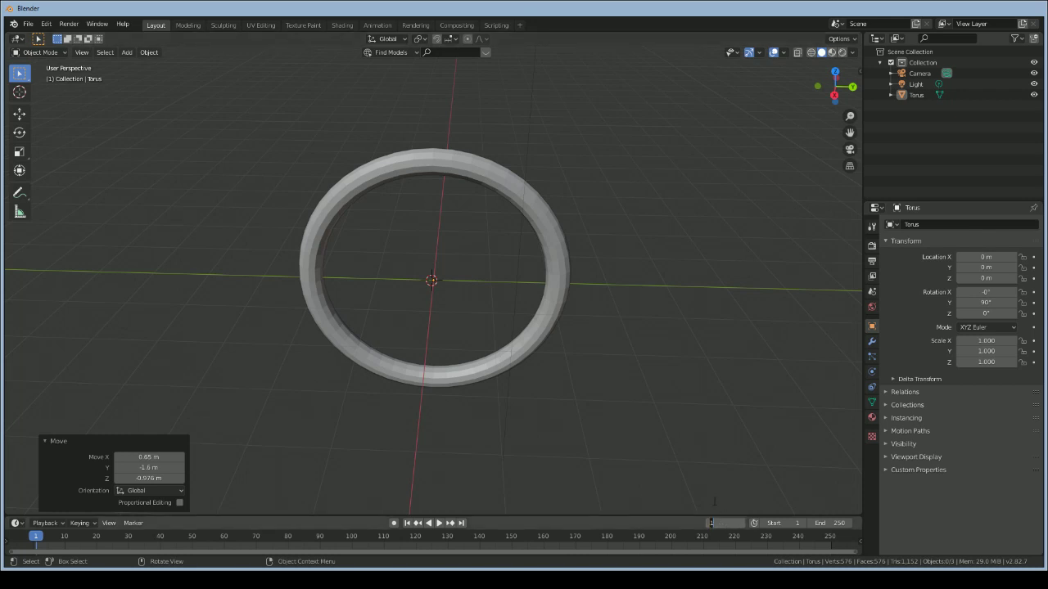
{"action": "type", "text": "0"}
{"action": "key", "text": "Return"}
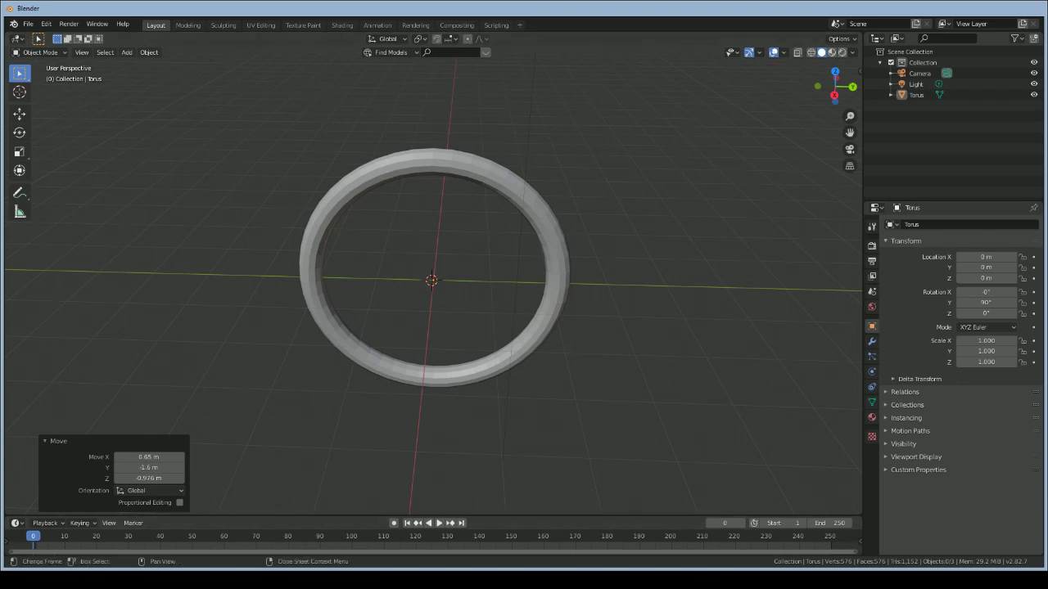
{"action": "left_click", "coordinate": [823, 523]}
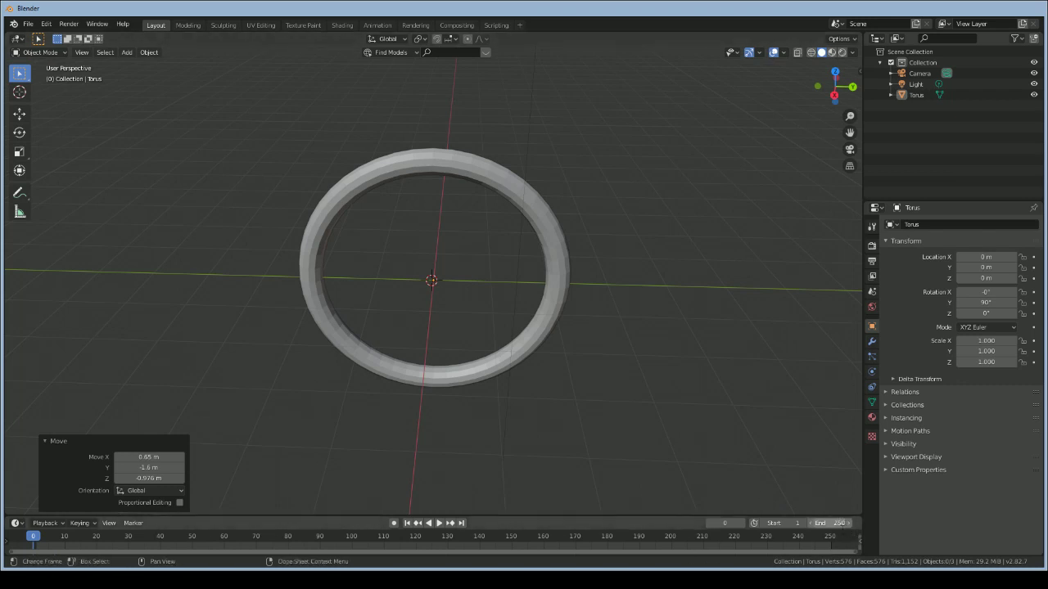
{"action": "type", "text": "12"}
{"action": "key", "text": "Return"}
Play the timeline briefly, stop it, and return to frame 0
{"action": "scroll", "coordinate": [702, 460], "scroll_direction": "down", "scroll_amount": 6}
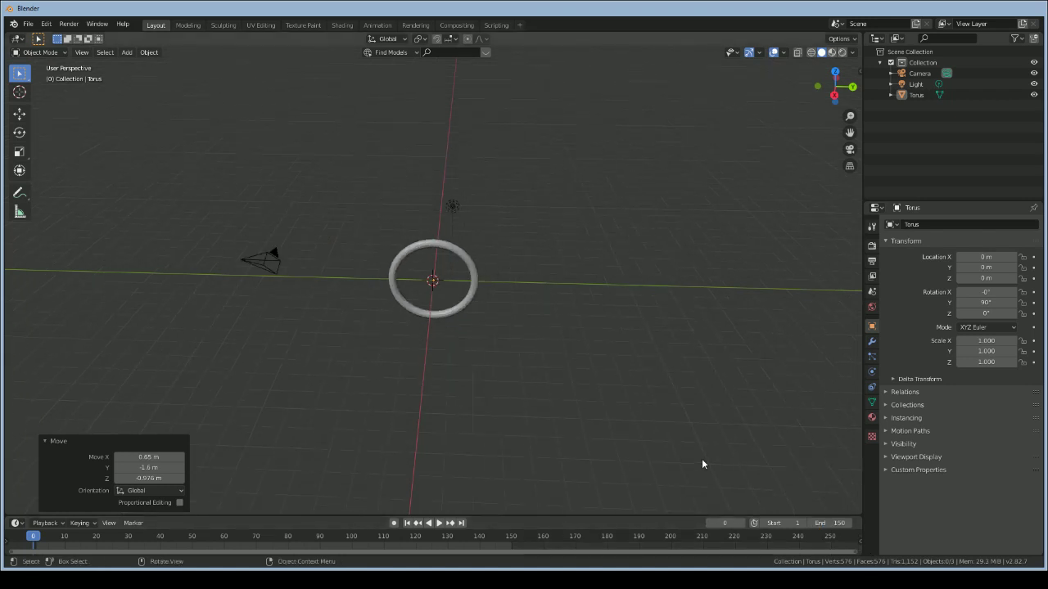
{"action": "scroll", "coordinate": [702, 460], "scroll_direction": "up", "scroll_amount": 5}
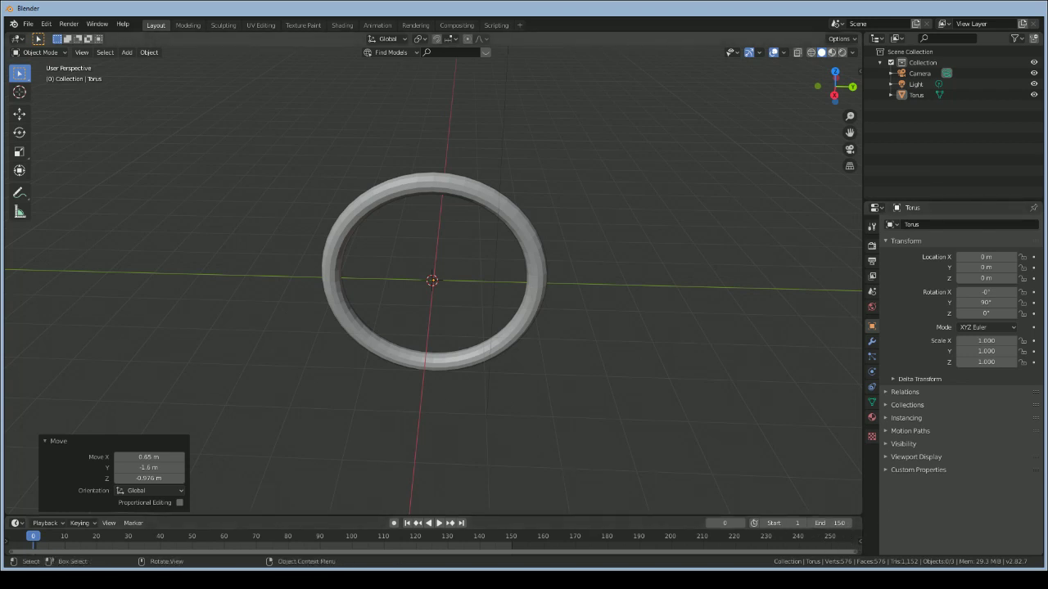
{"action": "left_click", "coordinate": [439, 523]}
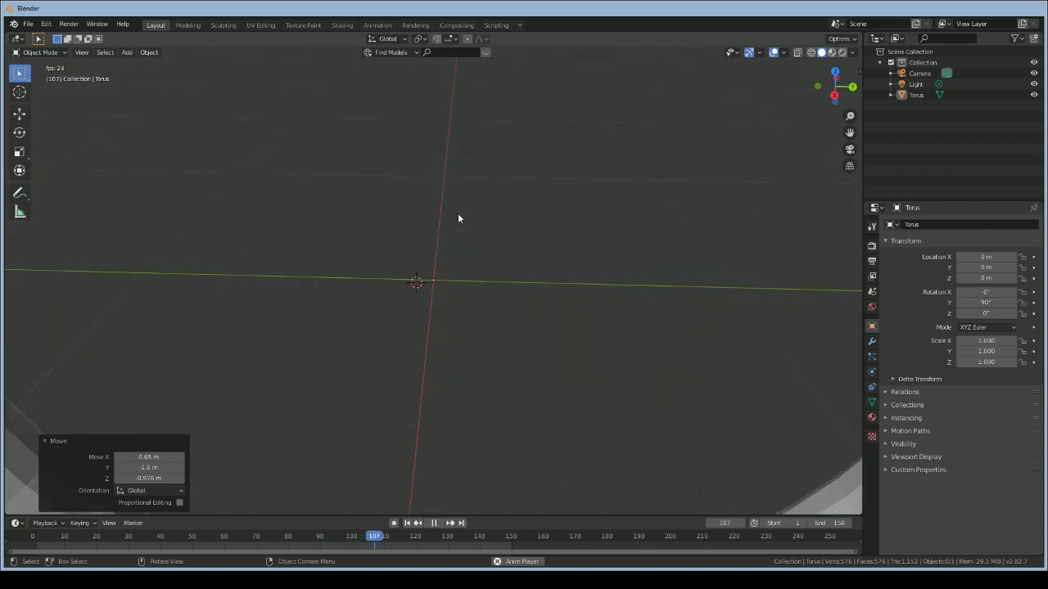
{"action": "key", "text": "space"}
{"action": "left_click", "coordinate": [407, 524]}
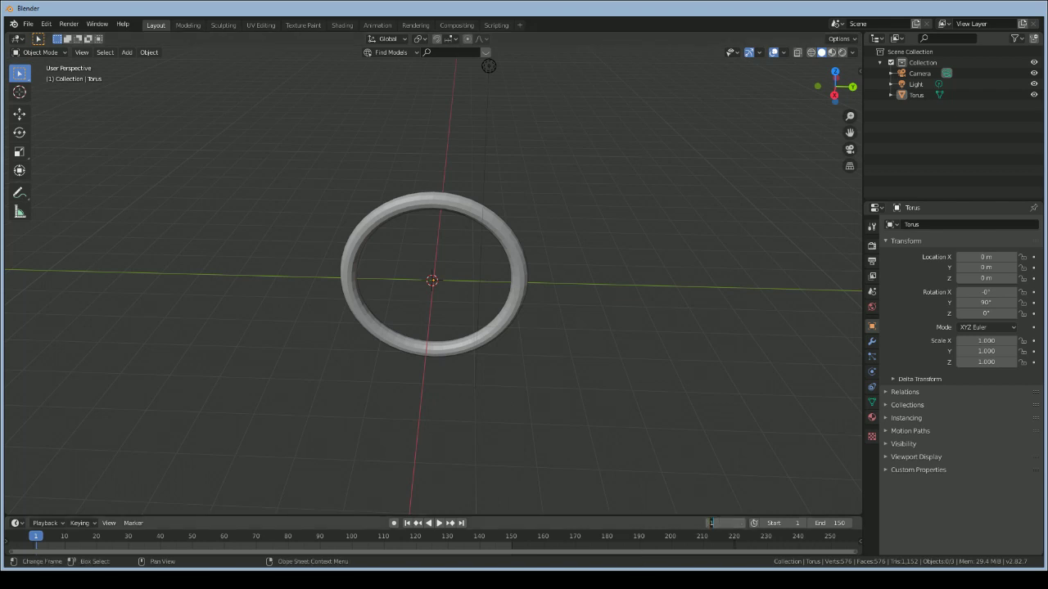
{"action": "key", "text": "Left"}
{"action": "left_click_drag", "start_coordinate": [986, 302], "coordinate": [987, 302]}
{"action": "left_click", "coordinate": [987, 302]}
{"action": "type", "text": "0"}
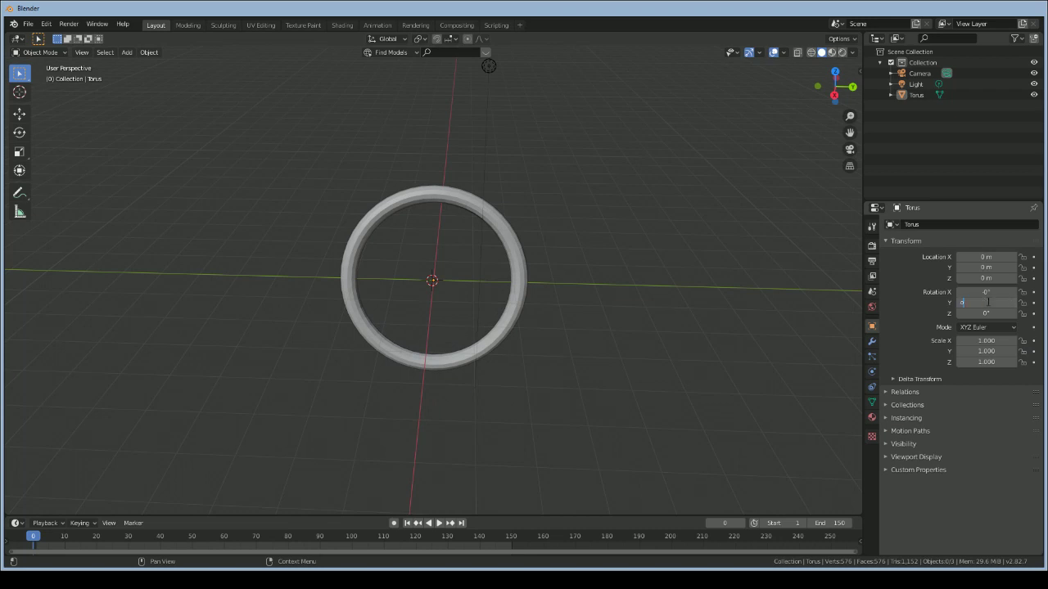
{"action": "key", "text": "Return"}
{"action": "left_click", "coordinate": [981, 304]}
{"action": "type", "text": "0"}
{"action": "key", "text": "Return"}
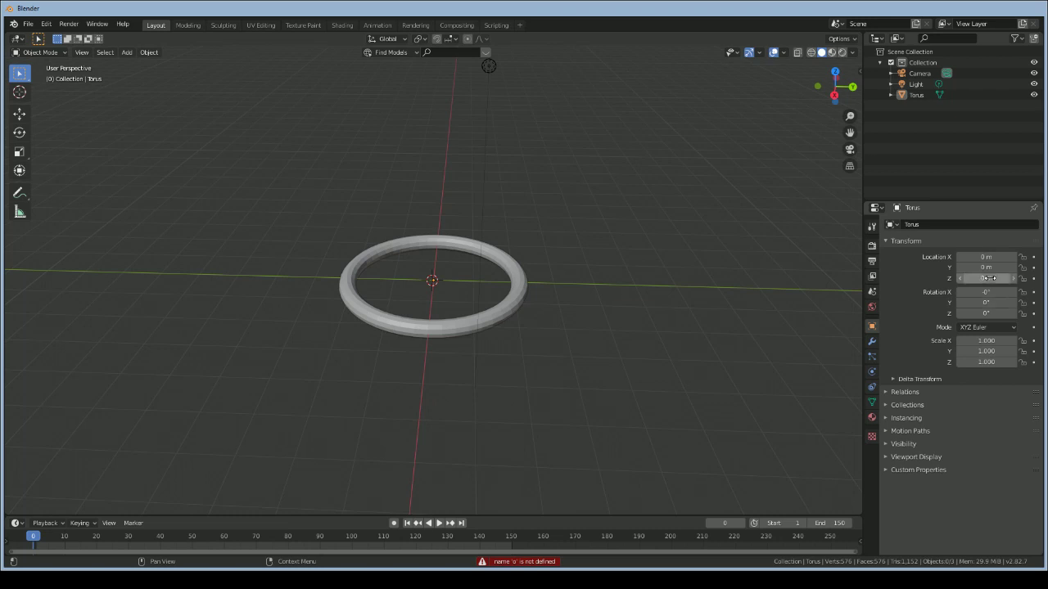
{"action": "key", "text": "ctrl+z"}
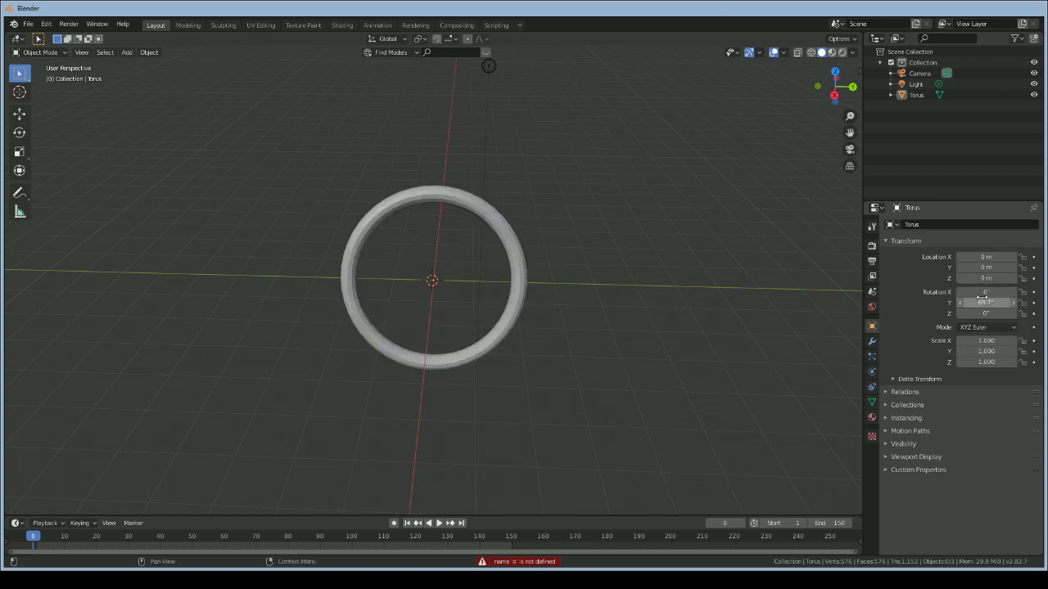
Set the torus's Y rotation to 90°
{"action": "double_click", "coordinate": [974, 303]}
{"action": "type", "text": "90"}
{"action": "key", "text": "Return"}
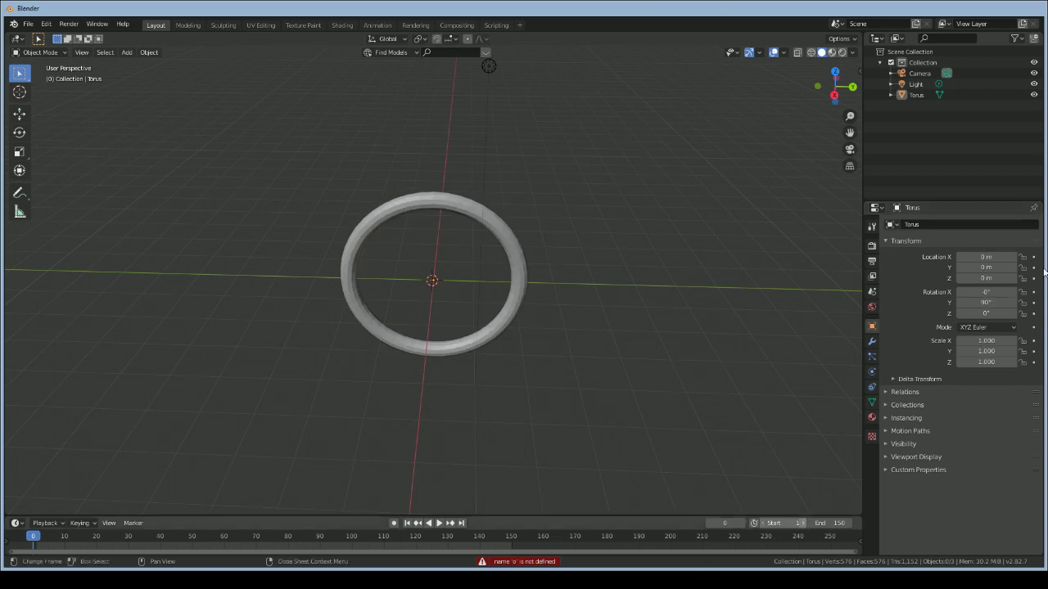
Set the torus's X rotation to -360°
{"action": "double_click", "coordinate": [986, 292]}
{"action": "key", "text": "BackSpace"}
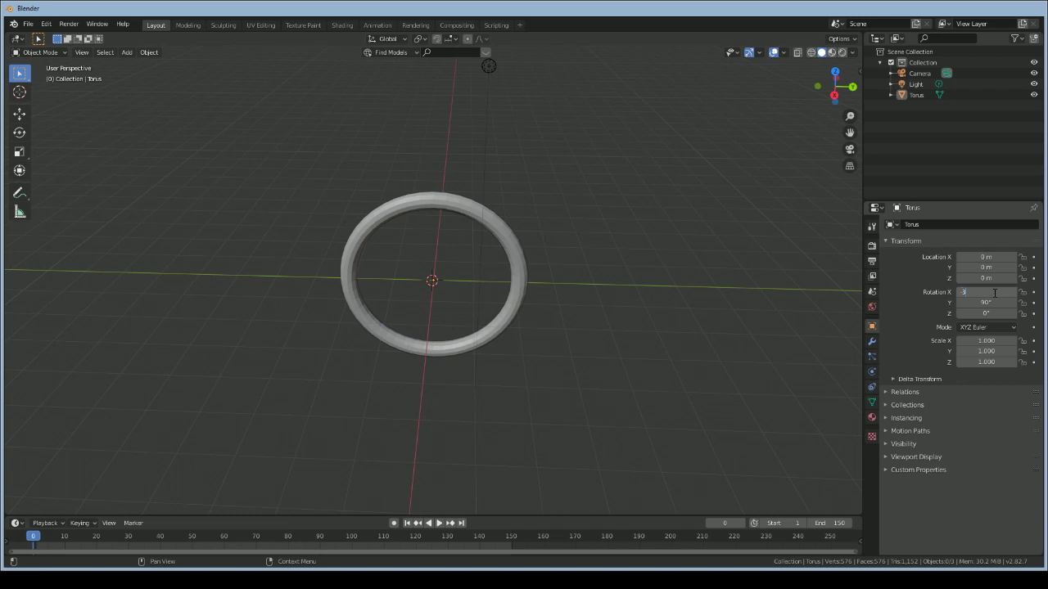
{"action": "type", "text": "-360"}
{"action": "key", "text": "Return"}
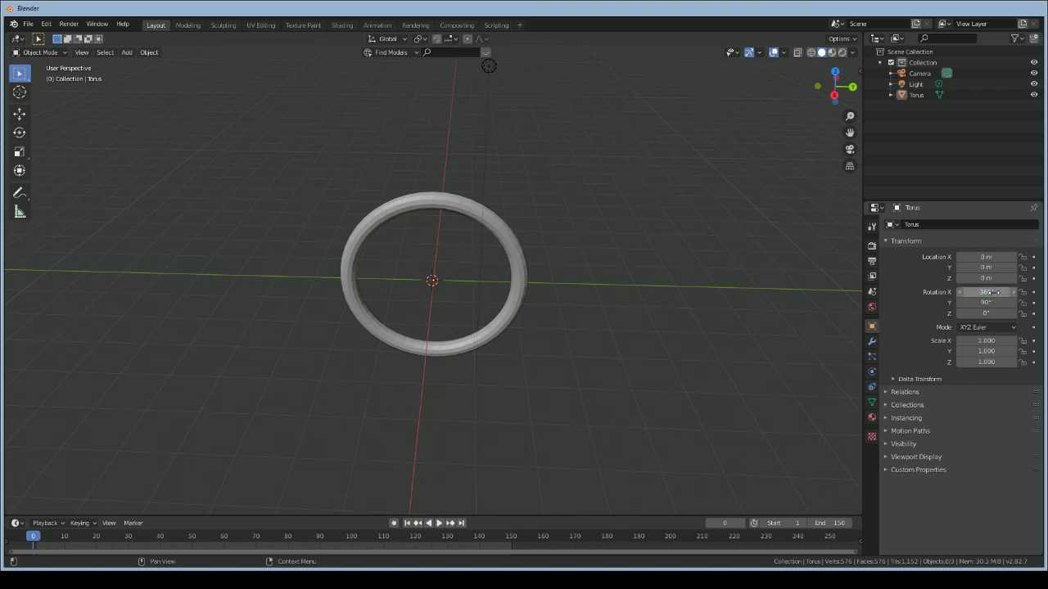
Select the torus and insert a keyframe on only its X rotation at frame 0
{"action": "key", "text": "i"}
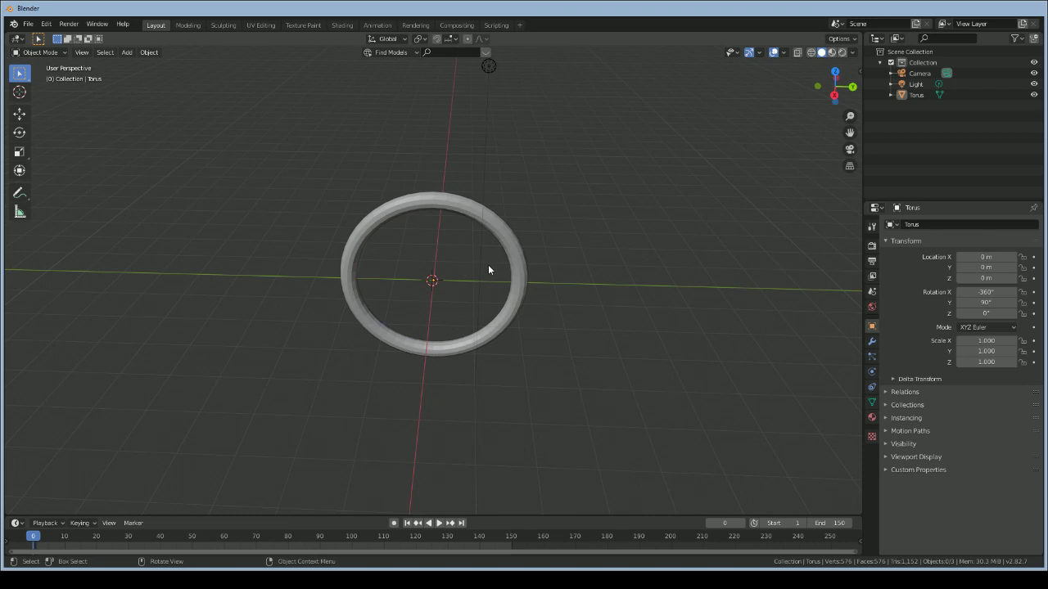
{"action": "left_click", "coordinate": [509, 258]}
{"action": "key", "text": "i"}
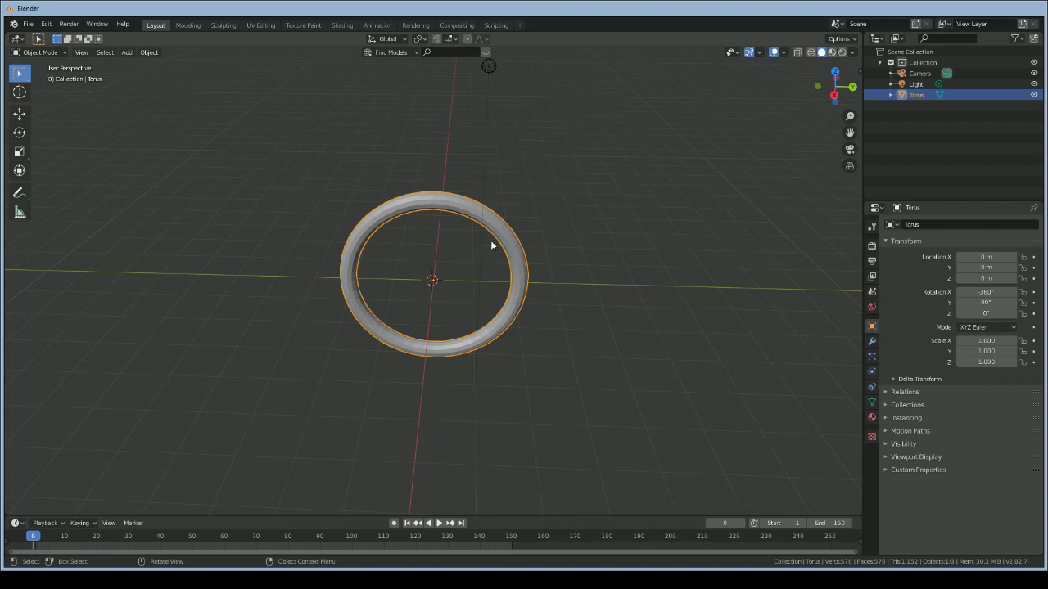
{"action": "key", "text": "i"}
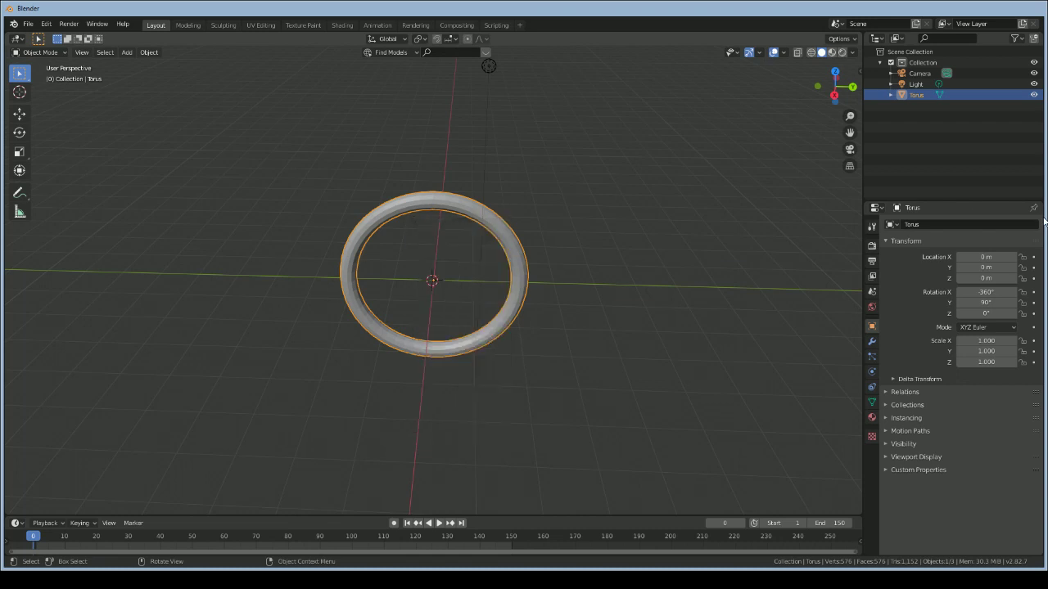
{"action": "left_click", "coordinate": [1034, 293]}
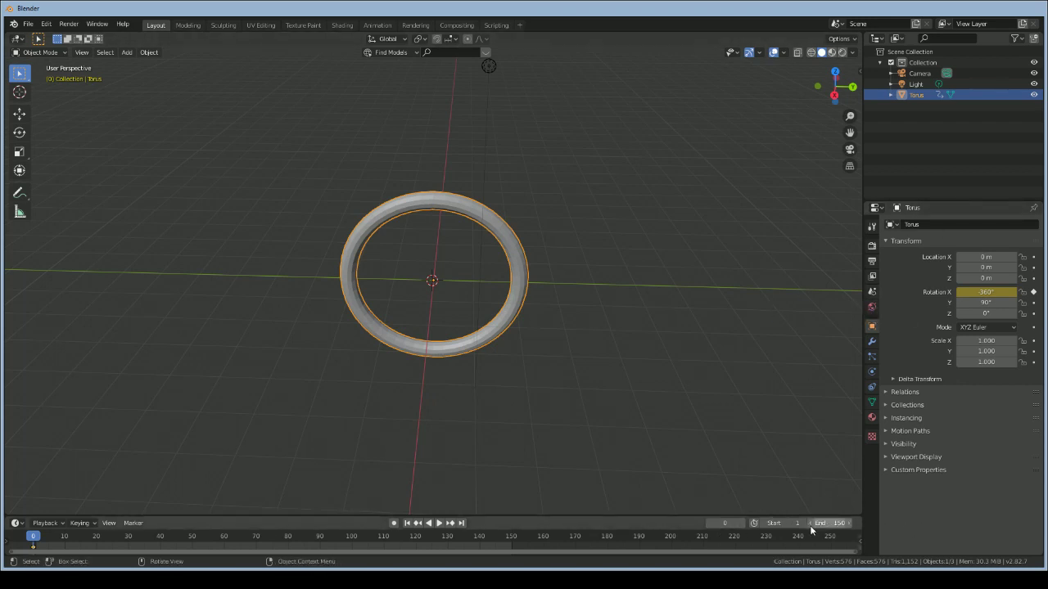
At frame 151, set the torus's X rotation to 360° and keyframe that value
{"action": "left_click", "coordinate": [724, 523]}
{"action": "type", "text": "151"}
{"action": "key", "text": "Return"}
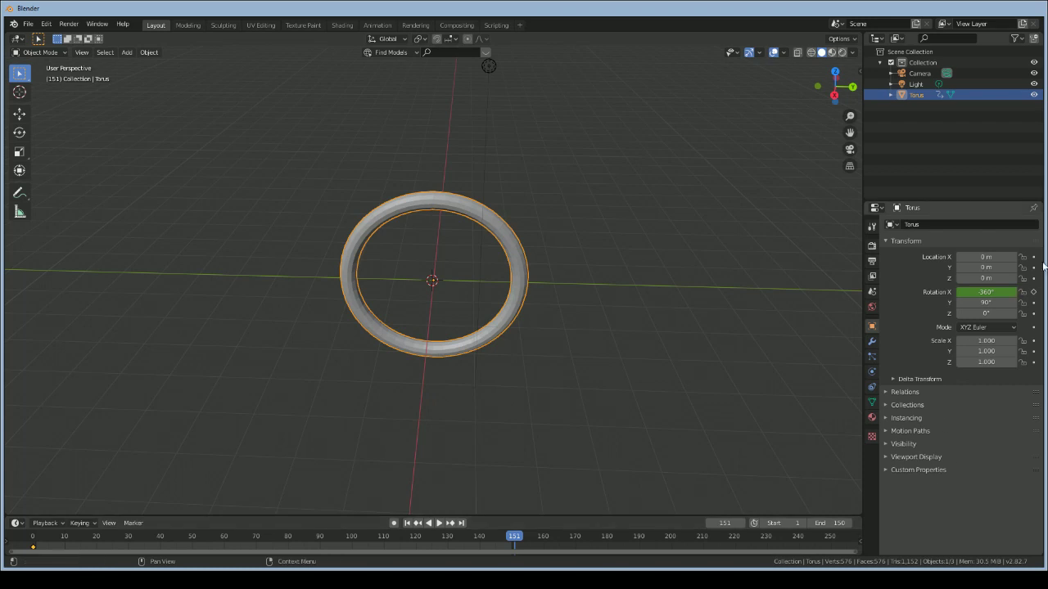
{"action": "left_click", "coordinate": [986, 293]}
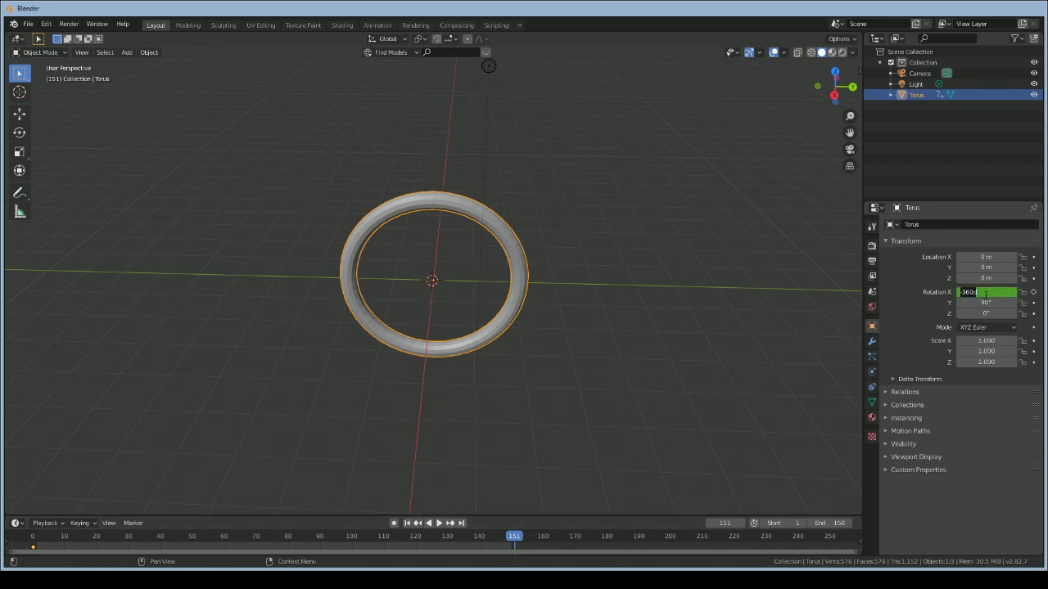
{"action": "type", "text": "360"}
{"action": "key", "text": "Return"}
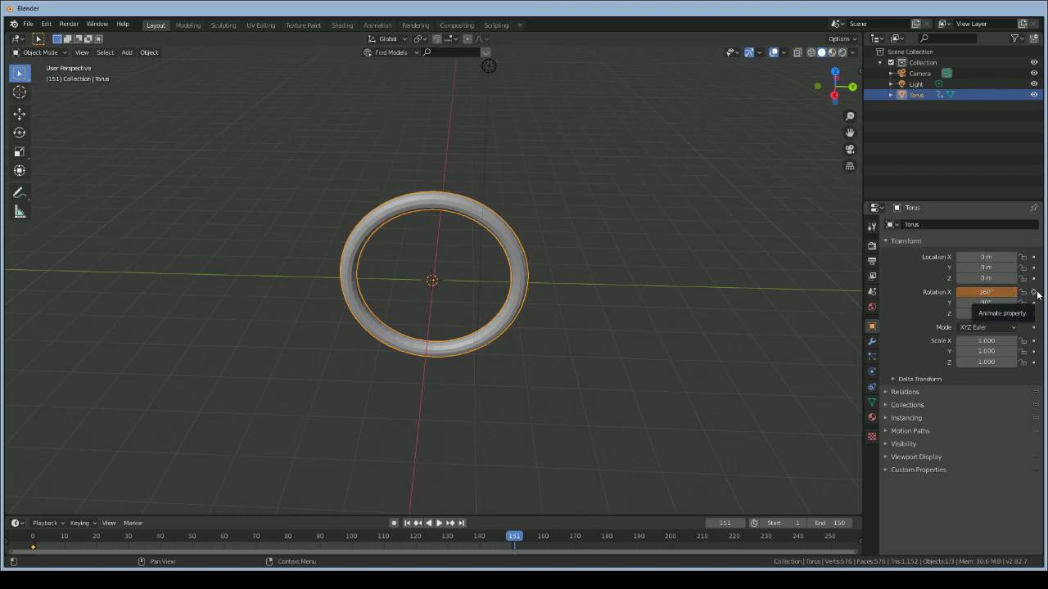
{"action": "left_click", "coordinate": [1033, 292]}
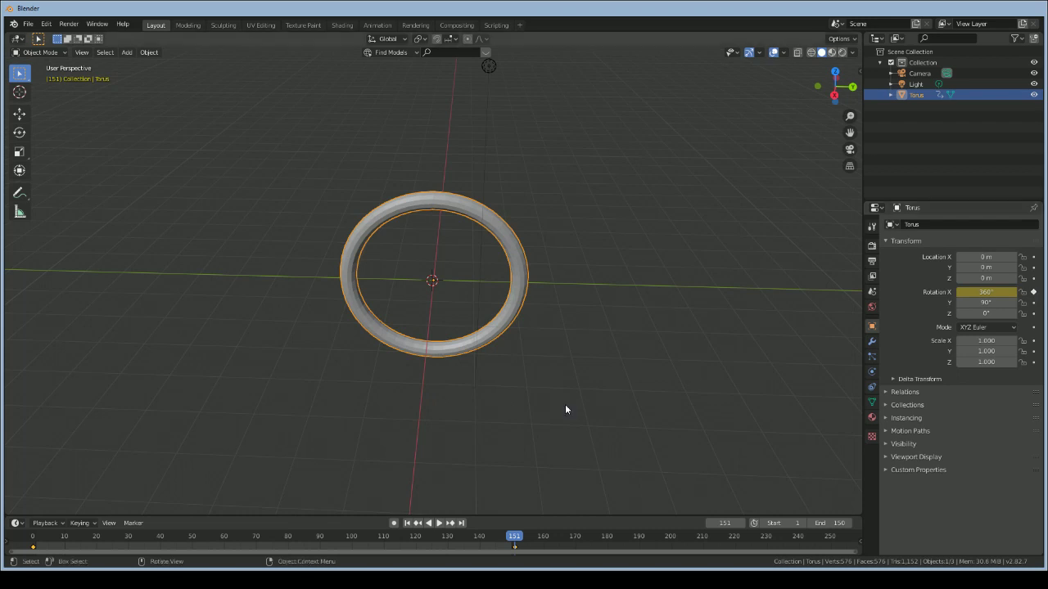
Play the animation to check how the torus spins, stop it, and return to the first frame of the playback range
{"action": "key", "text": "space"}
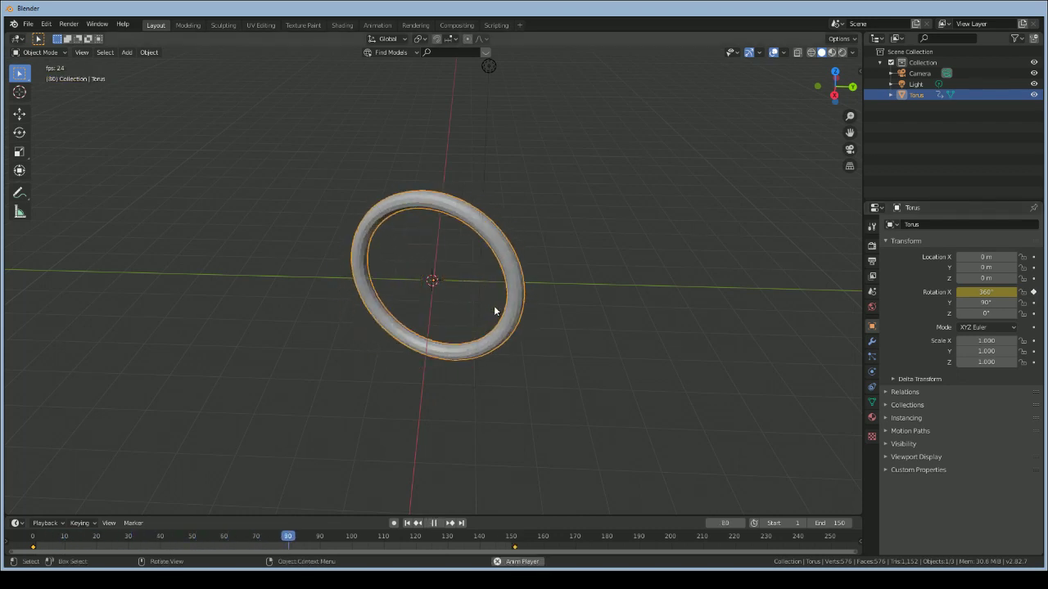
{"action": "scroll", "coordinate": [494, 307], "scroll_direction": "up", "scroll_amount": 6}
{"action": "scroll", "coordinate": [493, 311], "scroll_direction": "down", "scroll_amount": 6}
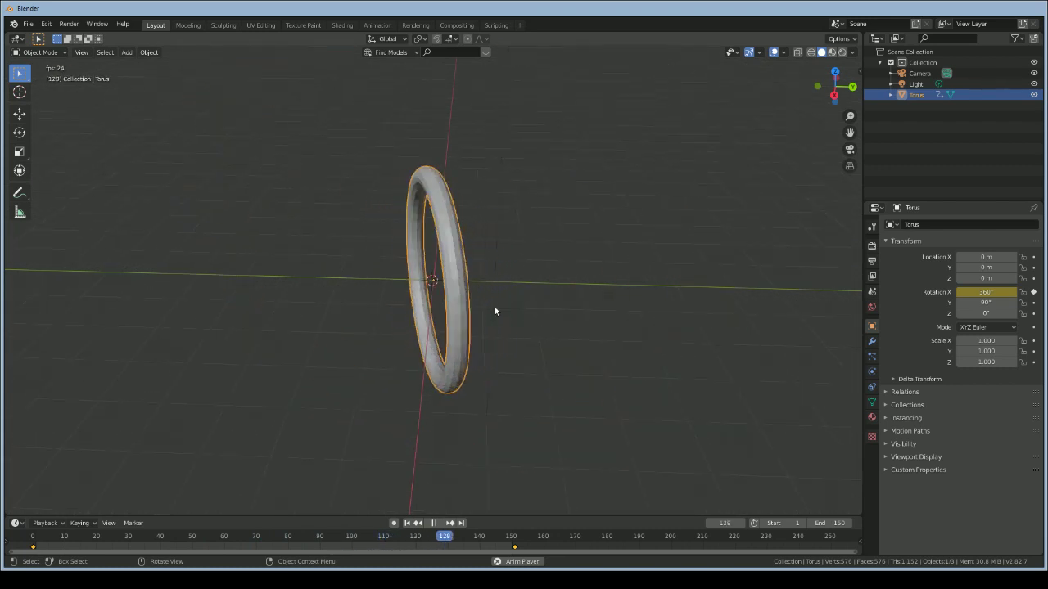
{"action": "key", "text": "space"}
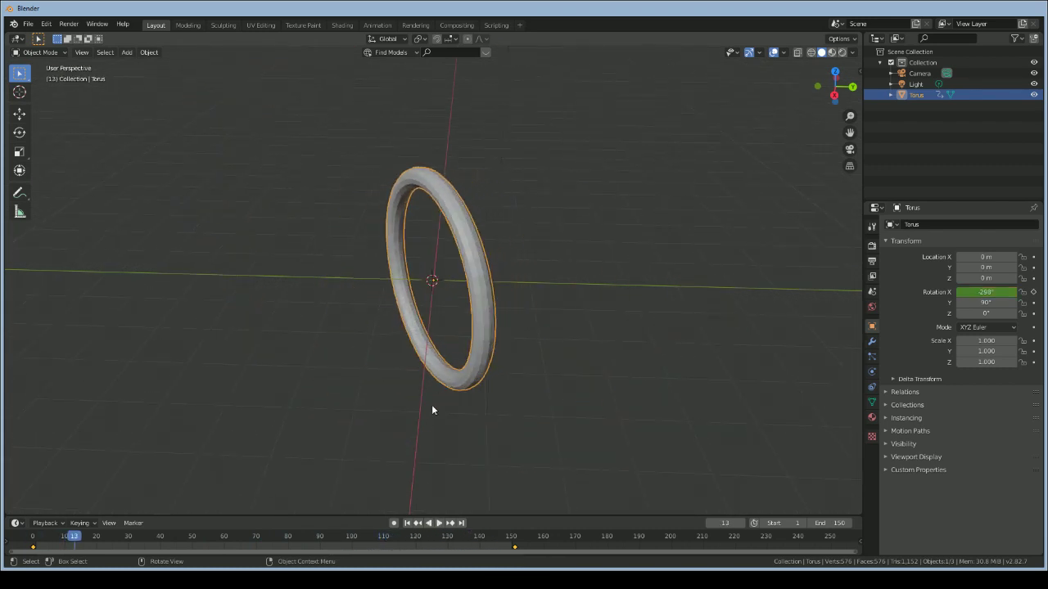
{"action": "left_click", "coordinate": [407, 523]}
{"action": "scroll", "coordinate": [471, 241], "scroll_direction": "down", "scroll_amount": 10}
{"action": "scroll", "coordinate": [471, 241], "scroll_direction": "up", "scroll_amount": 7}
{"action": "scroll", "coordinate": [470, 239], "scroll_direction": "up", "scroll_amount": 10}
{"action": "scroll", "coordinate": [470, 239], "scroll_direction": "down", "scroll_amount": 9}
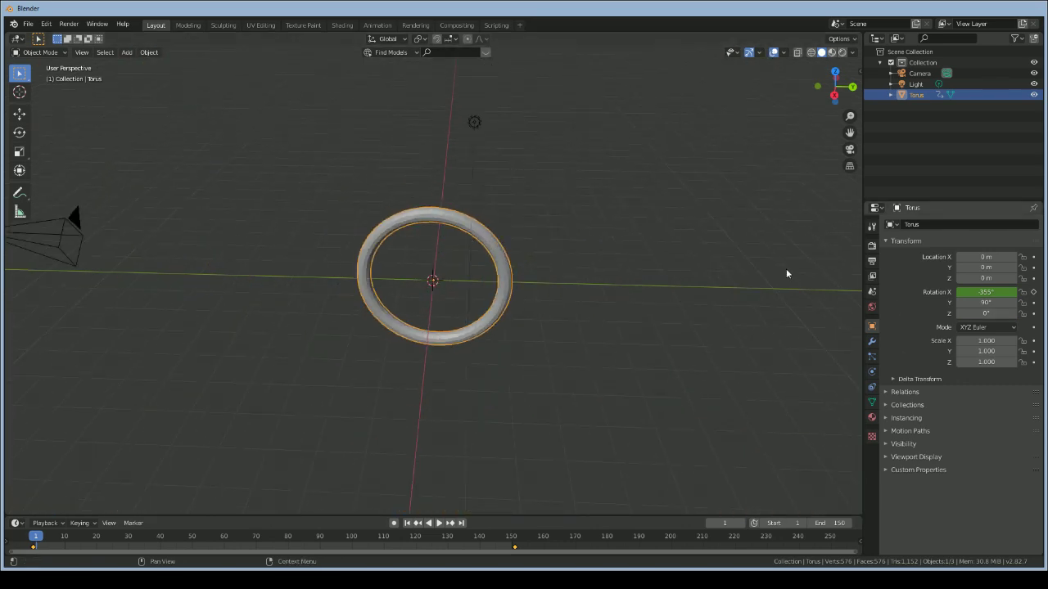
{"action": "key", "text": "shift"}
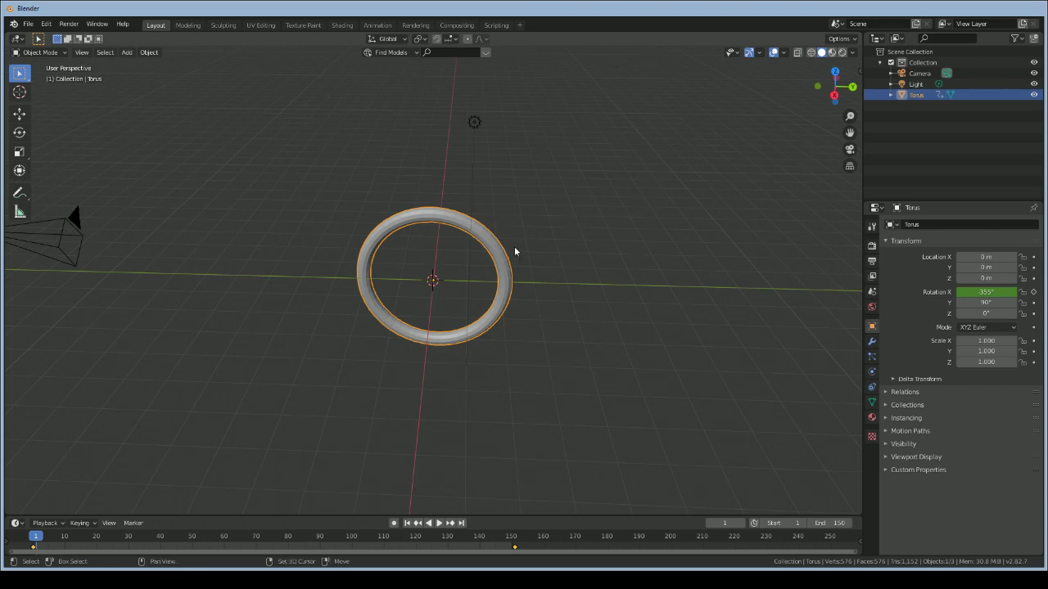
{"action": "key", "text": "shift+d"}
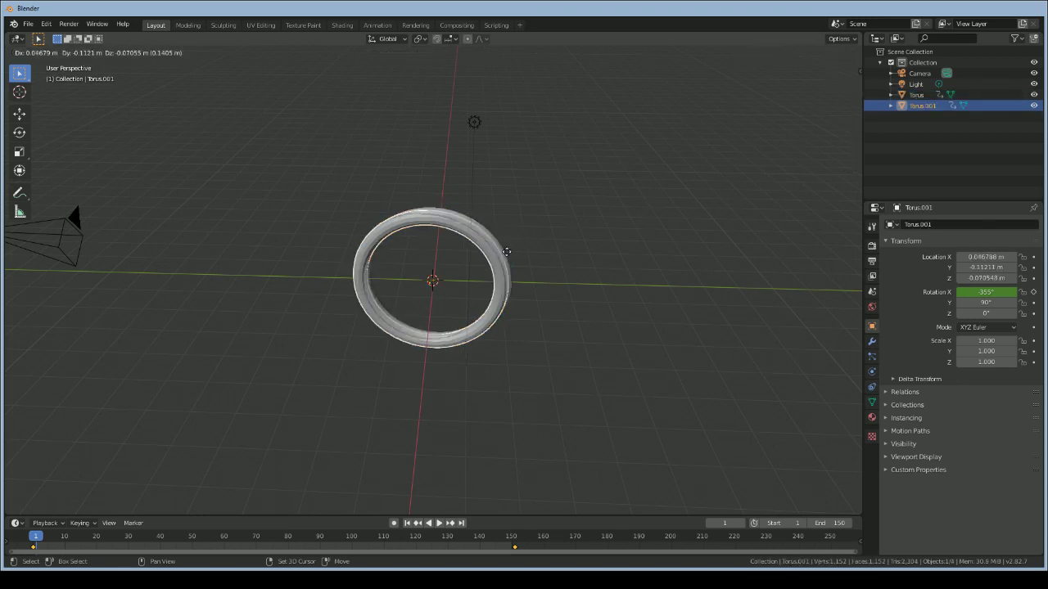
{"action": "left_click", "coordinate": [506, 253]}
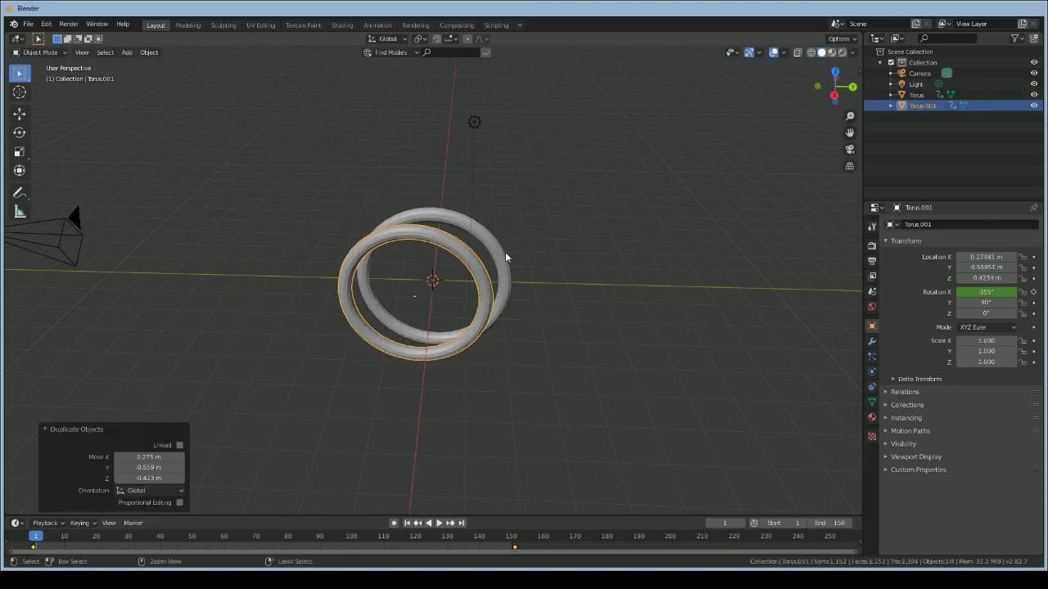
{"action": "key", "text": "ctrl+z"}
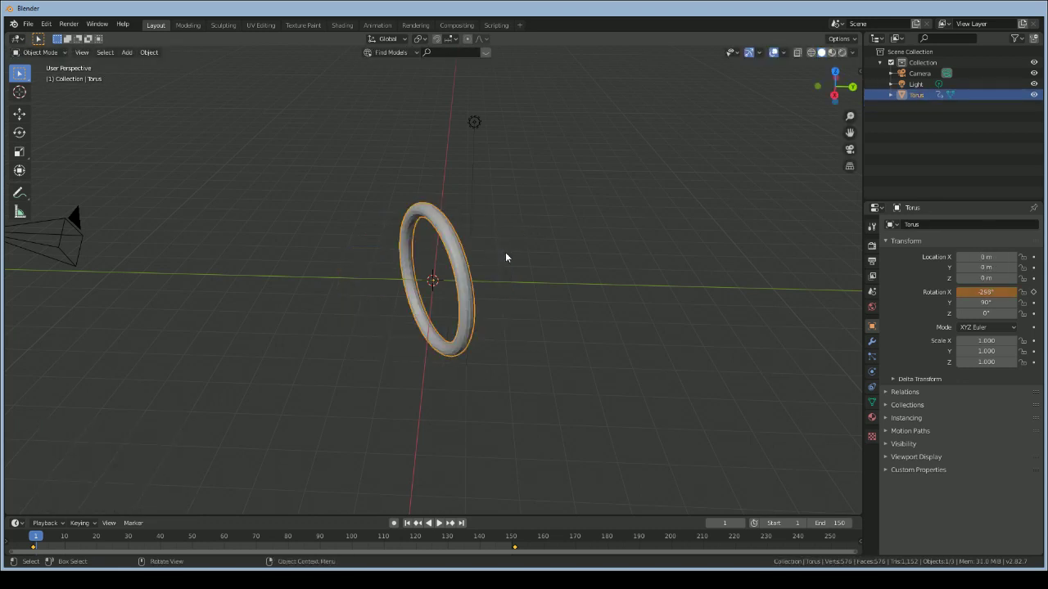
At frame 0, duplicate the torus in place and scale the copy uniformly to about 0.708 to form a smaller inner ring
{"action": "left_click", "coordinate": [721, 523]}
{"action": "type", "text": "0"}
{"action": "key", "text": "Return"}
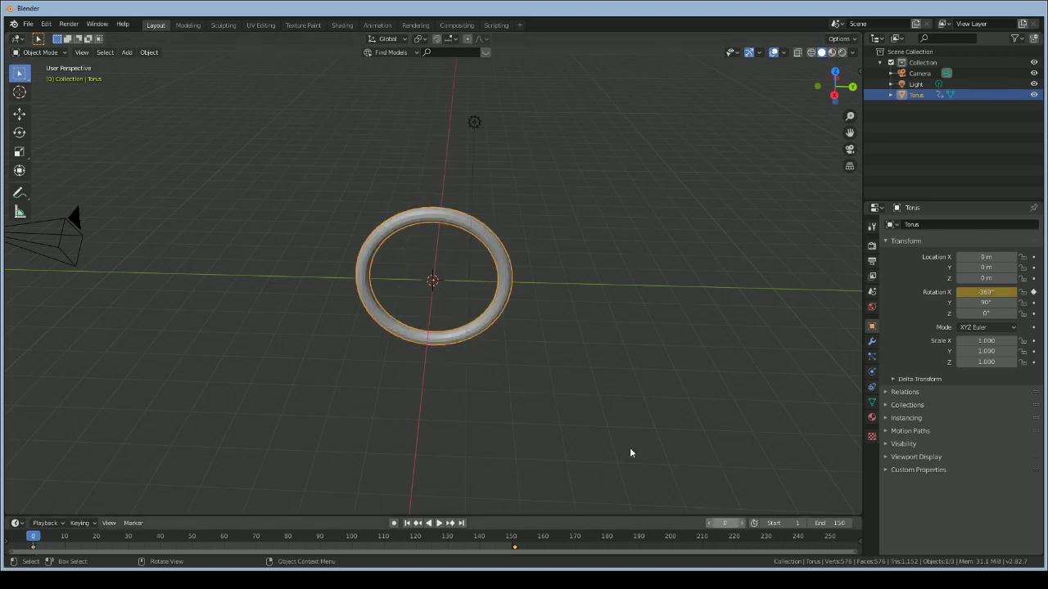
{"action": "key", "text": "shift+d"}
{"action": "key", "text": "Escape"}
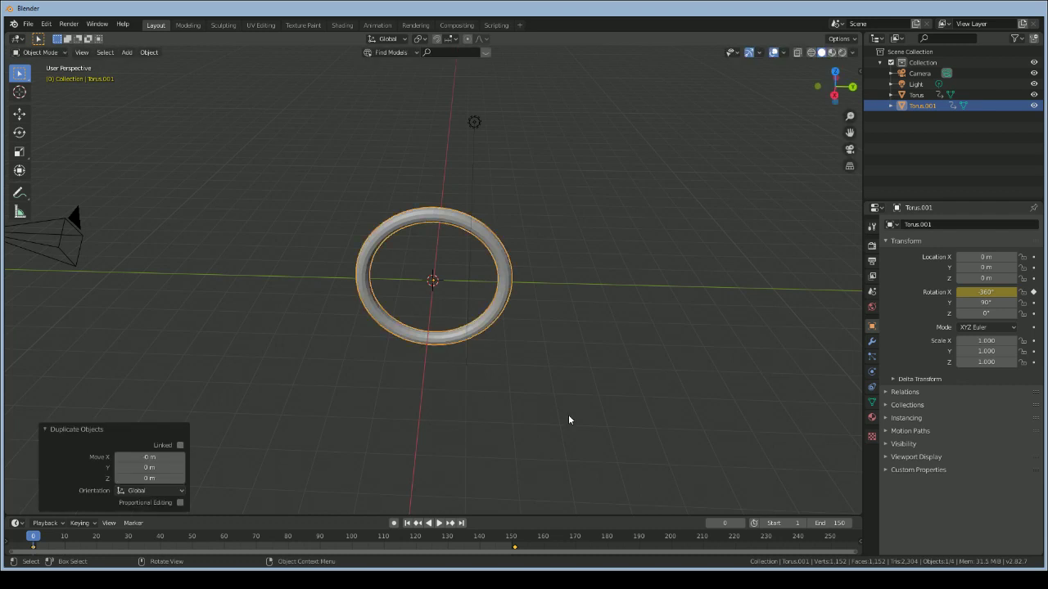
{"action": "key", "text": "s"}
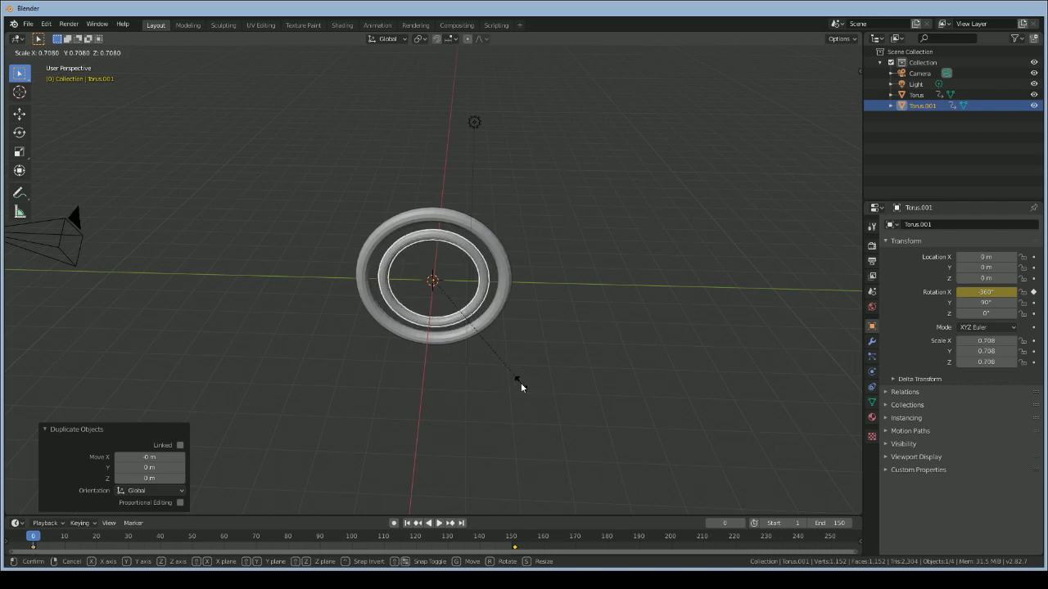
{"action": "left_click", "coordinate": [520, 384]}
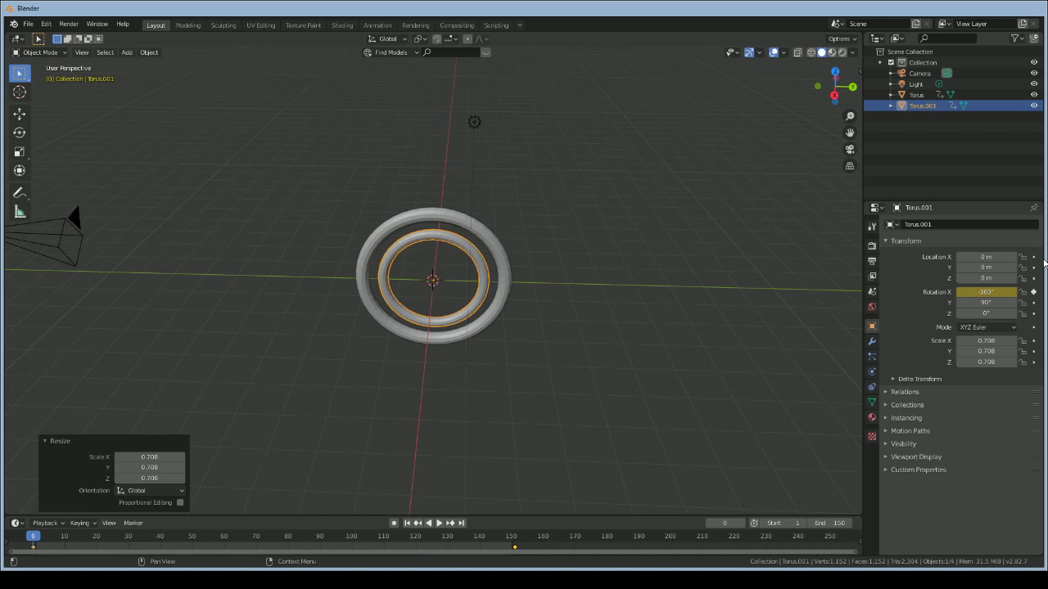
At frame 0, set the inner ring's X rotation to 0° and keyframe that value
{"action": "scroll", "coordinate": [705, 215], "scroll_direction": "down", "scroll_amount": 8}
{"action": "scroll", "coordinate": [705, 215], "scroll_direction": "up", "scroll_amount": 11}
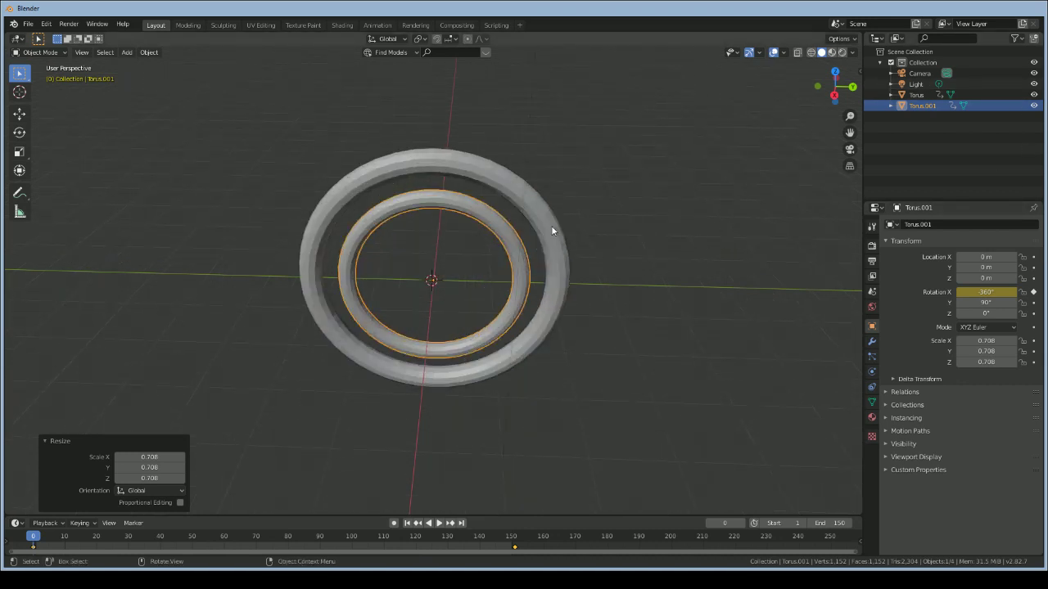
{"action": "scroll", "coordinate": [551, 229], "scroll_direction": "up", "scroll_amount": 4}
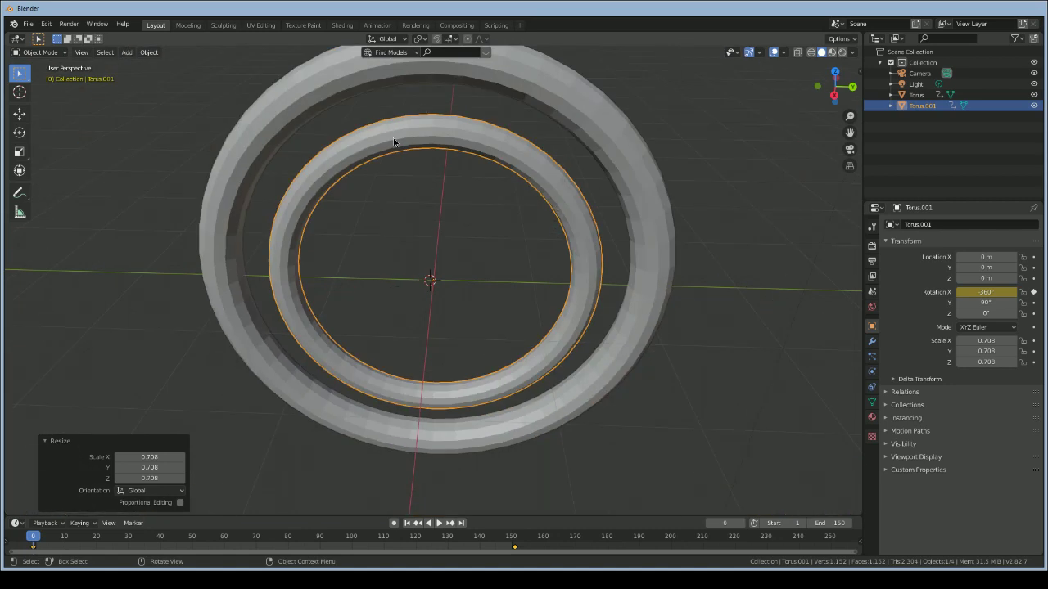
{"action": "left_click", "coordinate": [358, 113]}
{"action": "left_click_drag", "start_coordinate": [358, 113], "coordinate": [404, 188]}
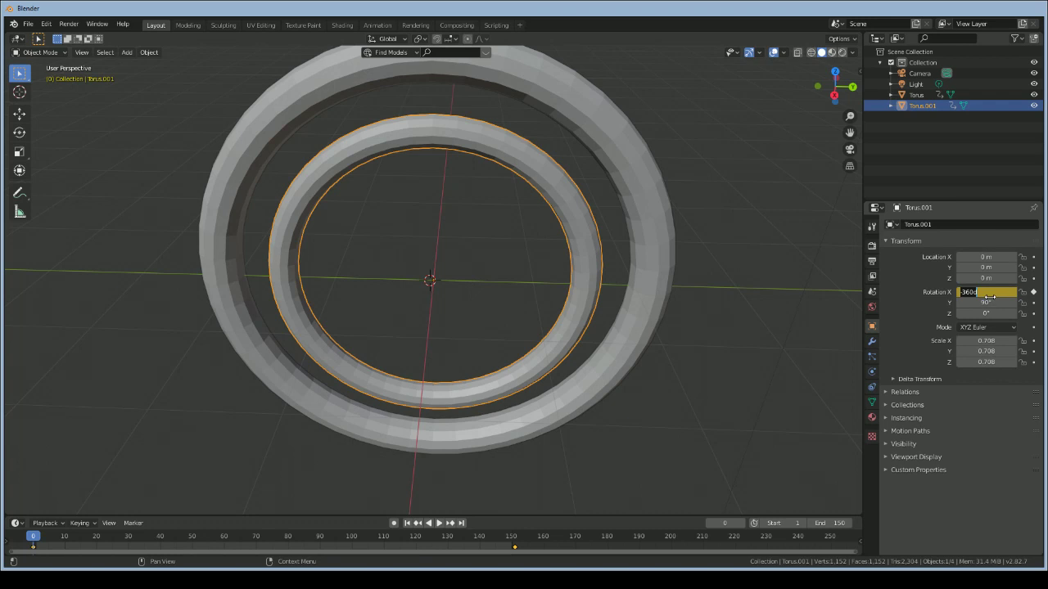
{"action": "double_click", "coordinate": [983, 292]}
{"action": "type", "text": "0"}
{"action": "key", "text": "Return"}
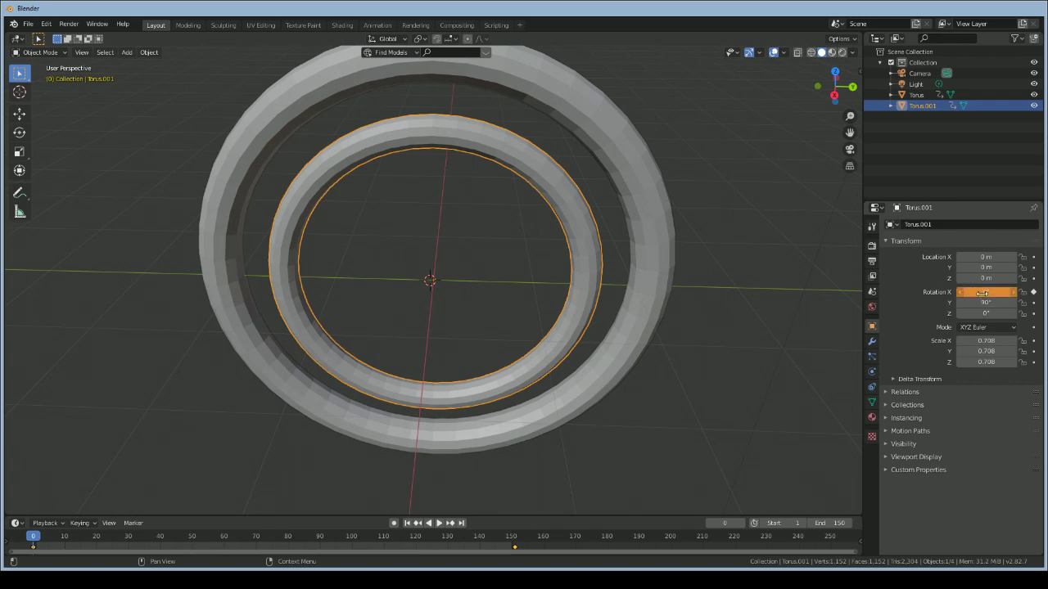
{"action": "left_click", "coordinate": [1034, 292]}
Go to frame 151 and try changing the inner ring's X rotation to 0°
{"action": "left_click", "coordinate": [722, 522]}
{"action": "type", "text": "151"}
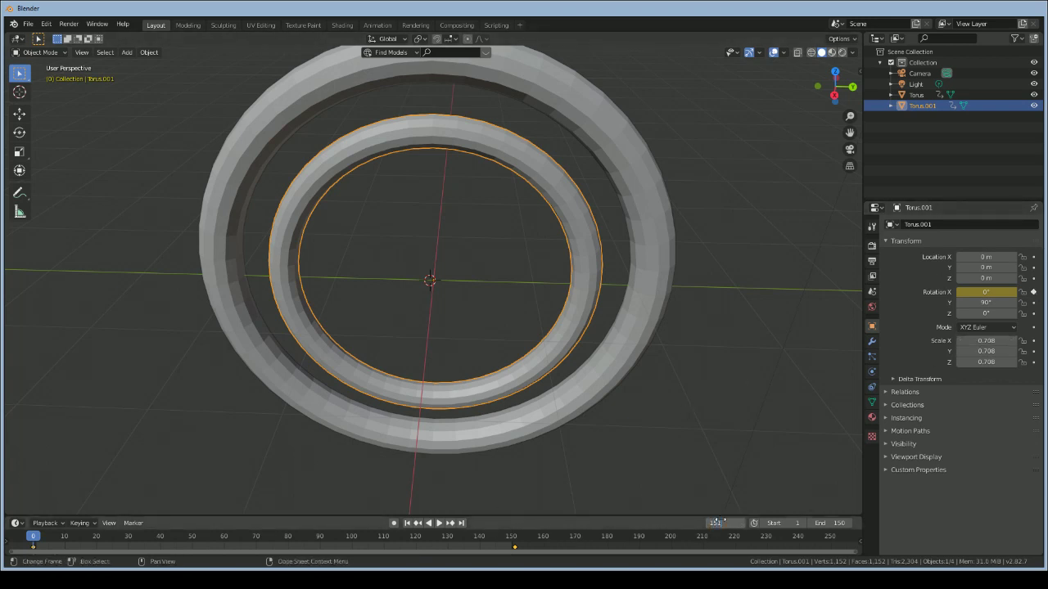
{"action": "key", "text": "Return"}
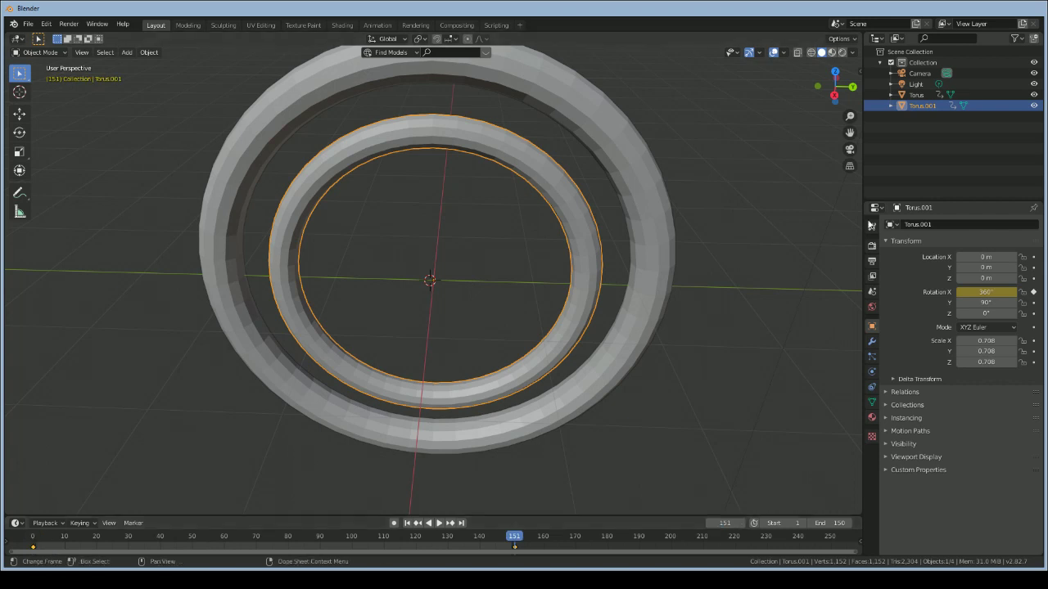
{"action": "left_click", "coordinate": [992, 295]}
{"action": "type", "text": "0"}
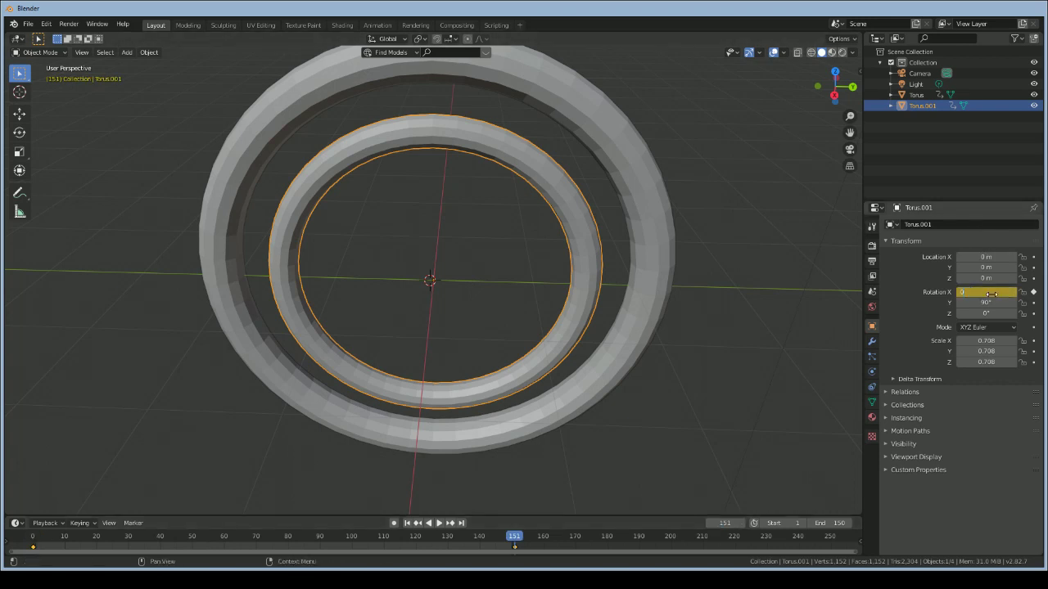
{"action": "key", "text": "Return"}
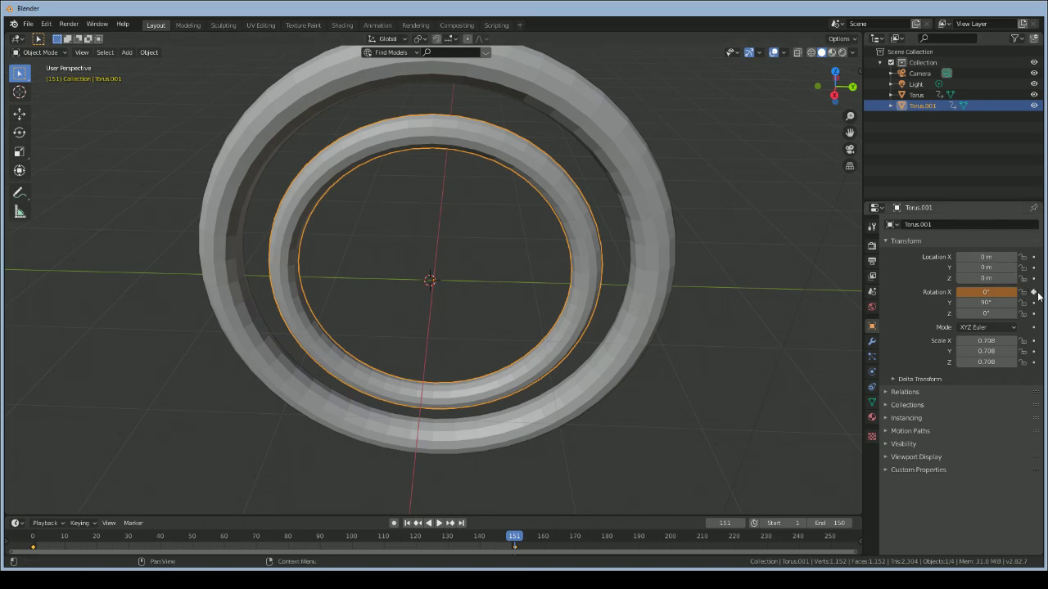
Play the animation to check the inner ring's motion, stop it, and return to the first frame of the playback range
{"action": "key", "text": "space"}
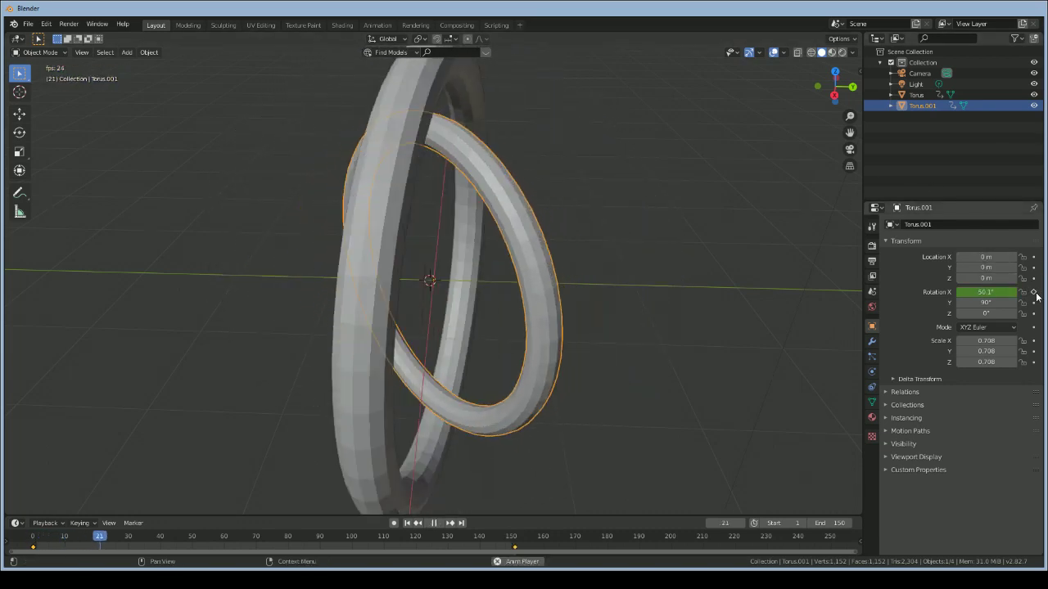
{"action": "key", "text": "space"}
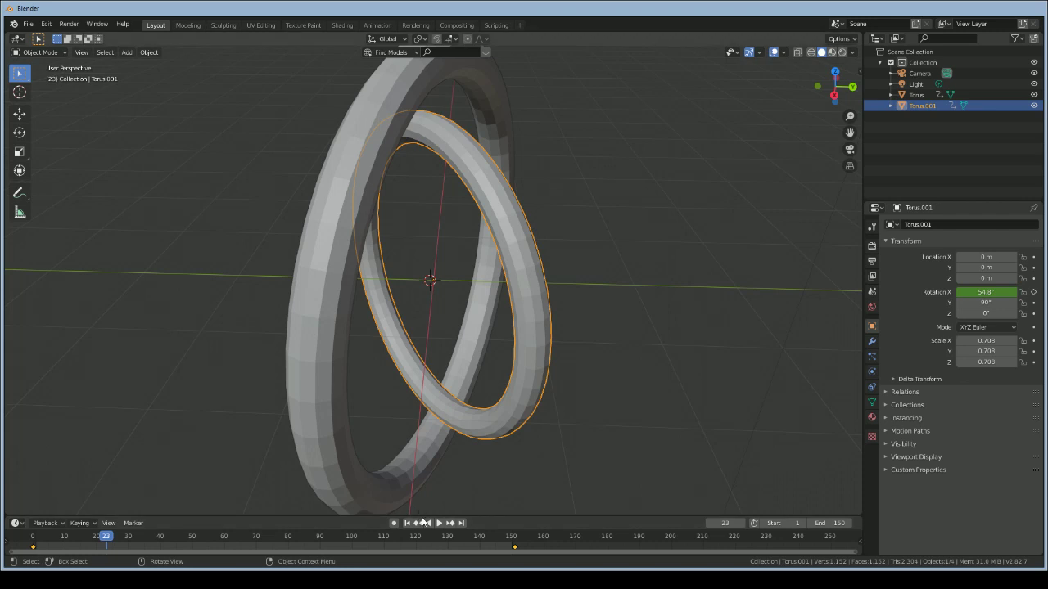
{"action": "left_click", "coordinate": [407, 523]}
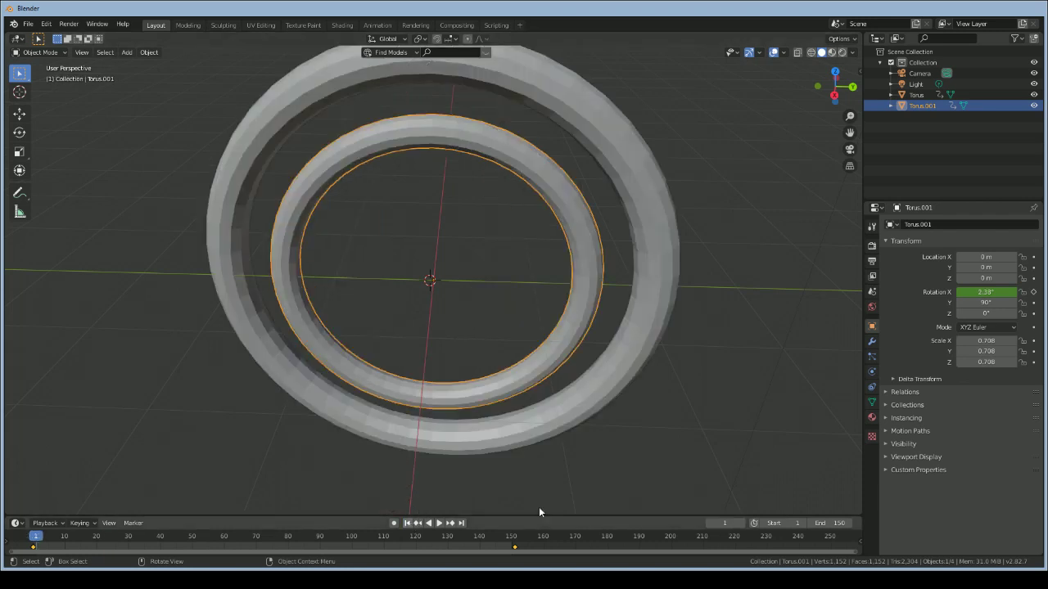
Try again to set the inner ring's X rotation to 0° at frame 151
{"action": "left_click", "coordinate": [726, 523]}
{"action": "type", "text": "150"}
{"action": "key", "text": "BackSpace"}
{"action": "key", "text": "BackSpace"}
{"action": "key", "text": "BackSpace"}
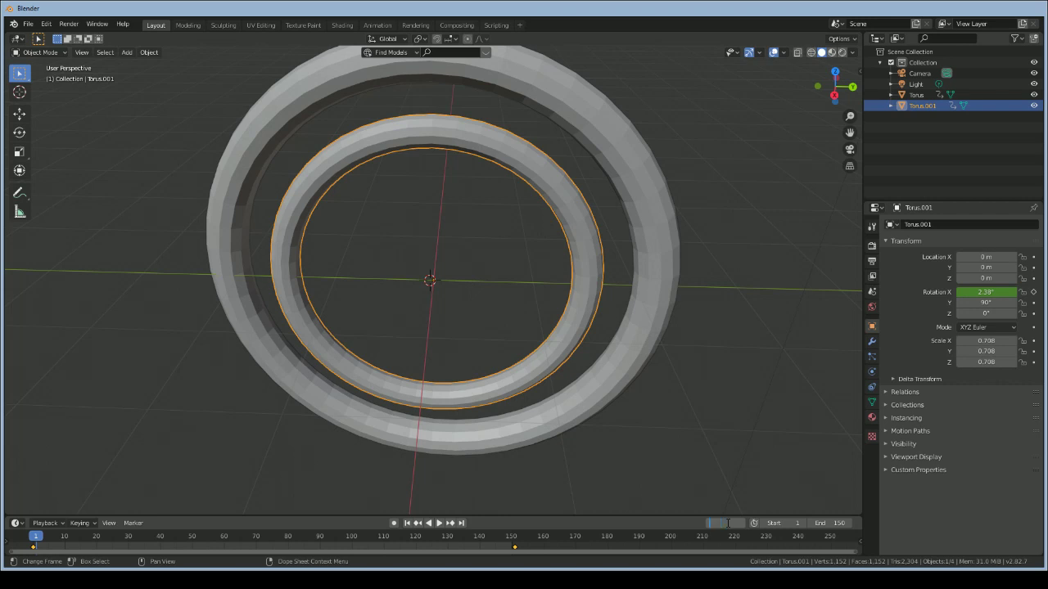
{"action": "type", "text": "151"}
{"action": "key", "text": "Return"}
{"action": "left_click", "coordinate": [1005, 295]}
{"action": "type", "text": "0"}
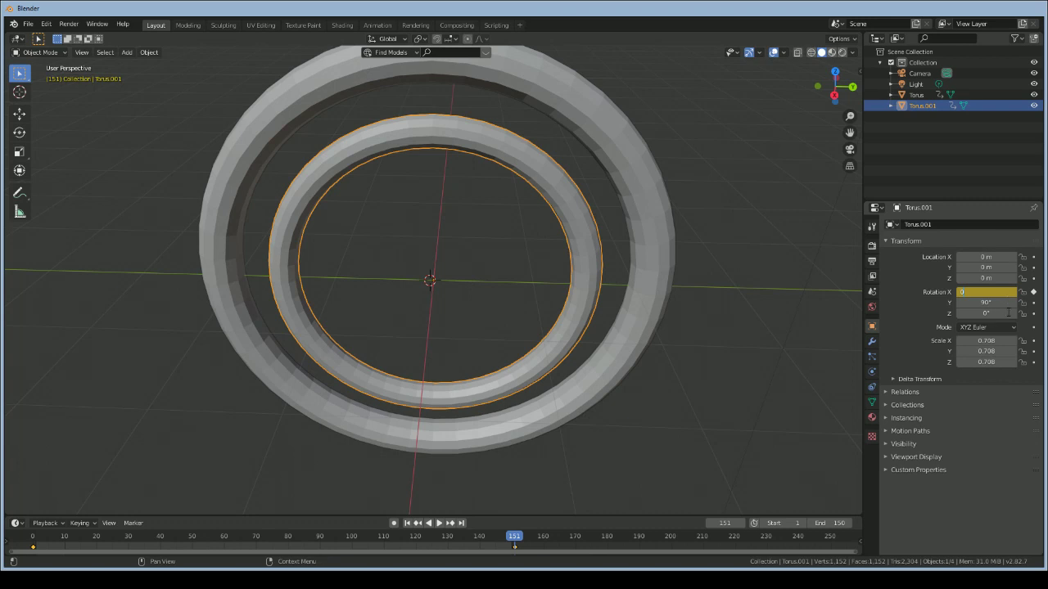
{"action": "key", "text": "Return"}
Replay the animation briefly to check whether the inner ring still spins, and move the playhead back to frame 0
{"action": "key", "text": "space"}
{"action": "key", "text": "space"}
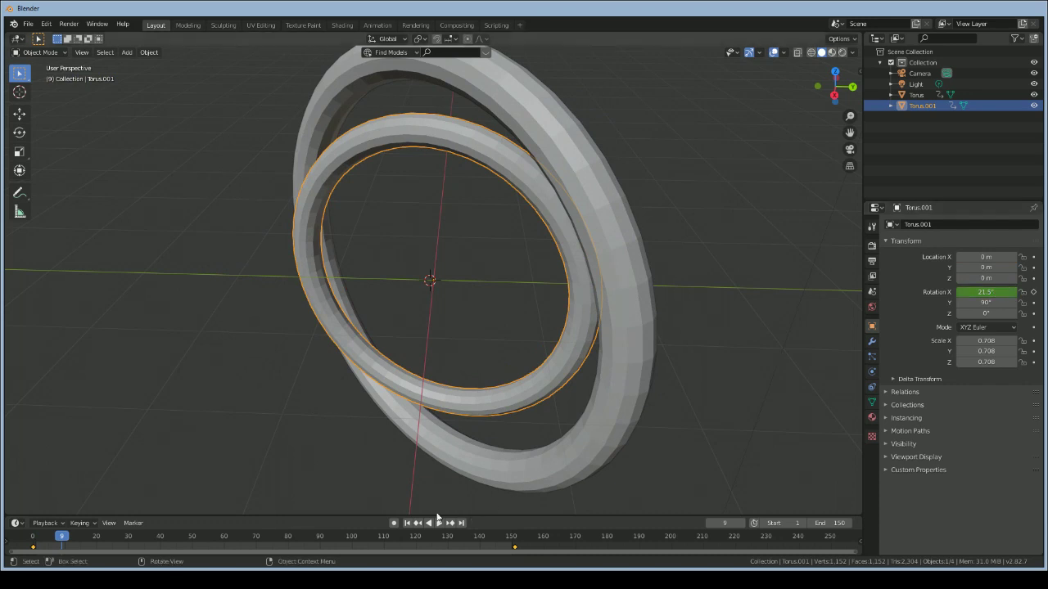
{"action": "left_click", "coordinate": [407, 523]}
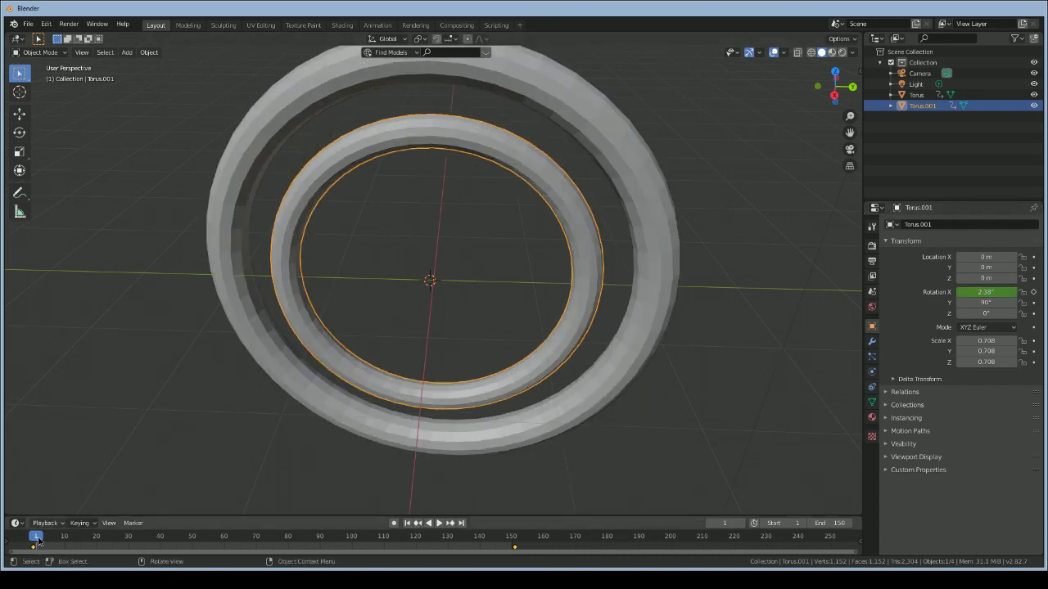
{"action": "left_click_drag", "start_coordinate": [38, 540], "coordinate": [33, 540]}
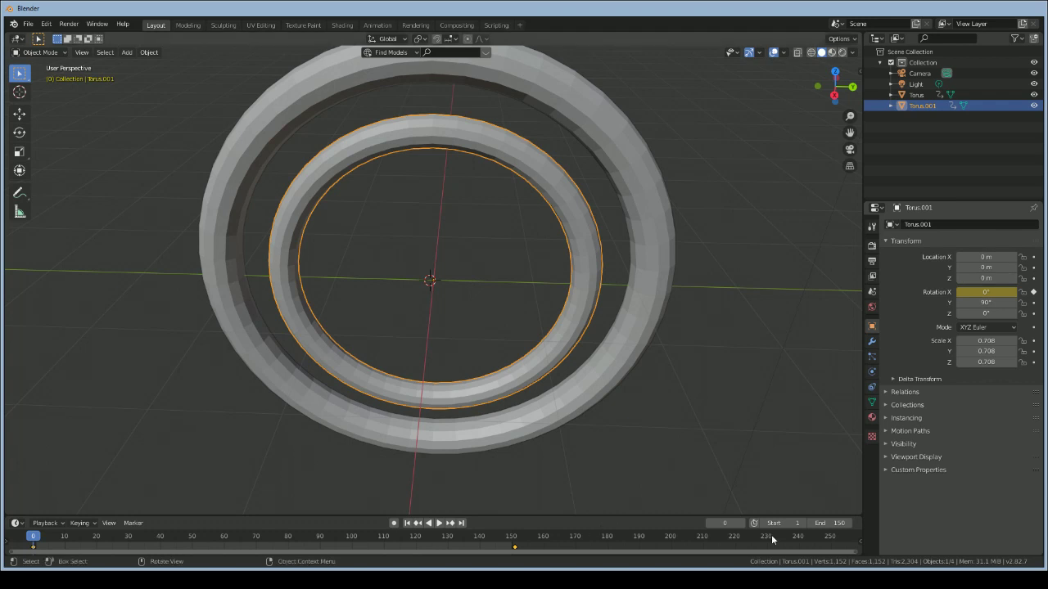
At frame 151, set and keyframe the inner ring's X rotation at 0°, and play the animation briefly to check it
{"action": "left_click", "coordinate": [725, 522]}
{"action": "type", "text": "151"}
{"action": "key", "text": "Return"}
{"action": "left_click", "coordinate": [976, 291]}
{"action": "type", "text": "0"}
{"action": "key", "text": "Return"}
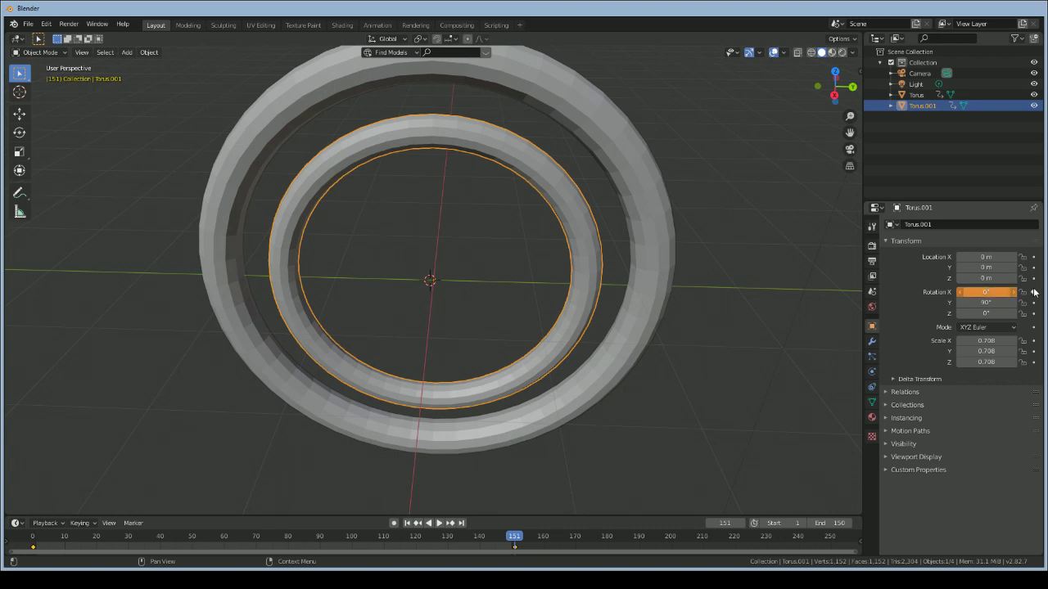
{"action": "left_click", "coordinate": [1033, 291]}
{"action": "key", "text": "space"}
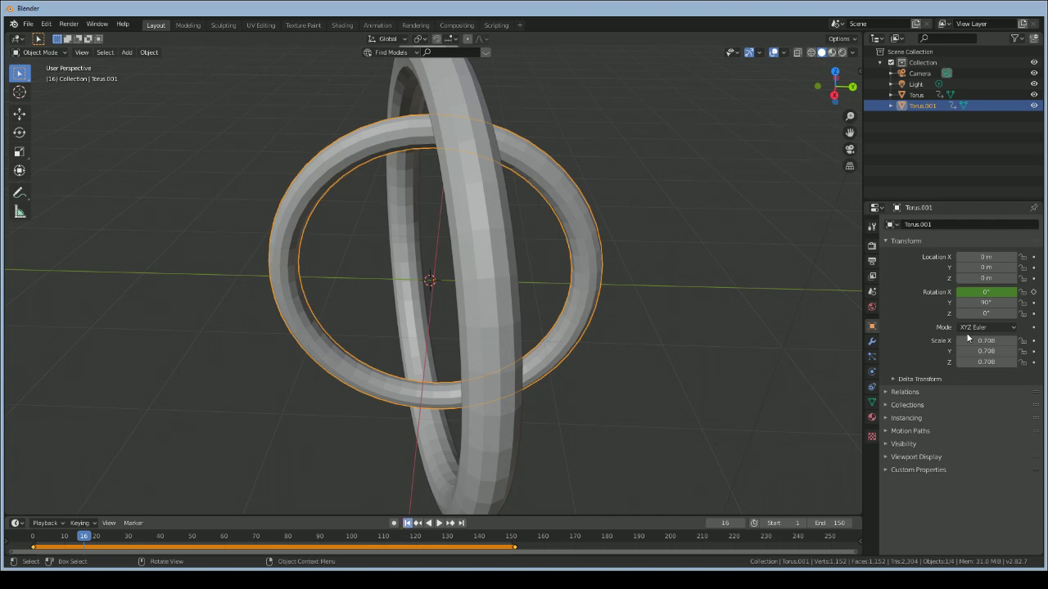
{"action": "key", "text": "shift+Left"}
Set the inner ring's Y rotation to -3° at frame 1
{"action": "double_click", "coordinate": [987, 302]}
{"action": "key", "text": "BackSpace"}
{"action": "type", "text": "-3"}
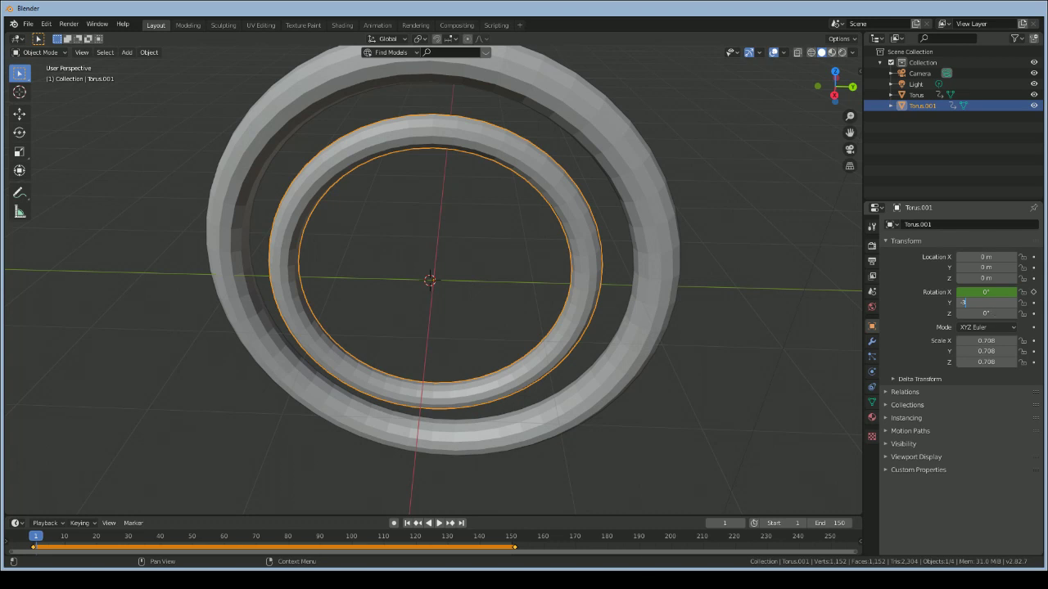
{"action": "key", "text": "Return"}
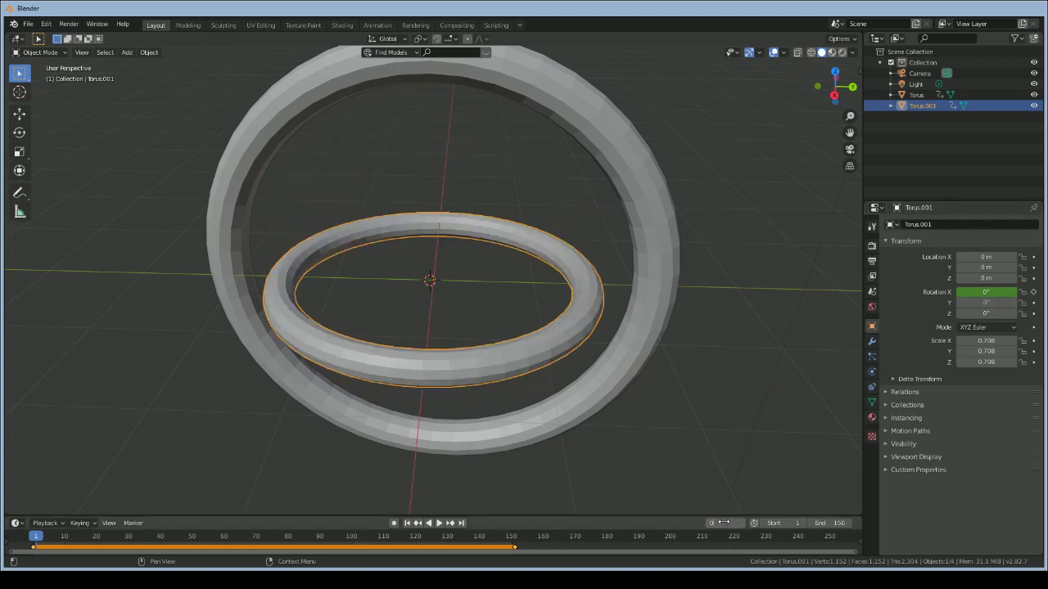
At frame 0, set the inner ring's Y rotation to -360° and keyframe that value
{"action": "key", "text": "Left"}
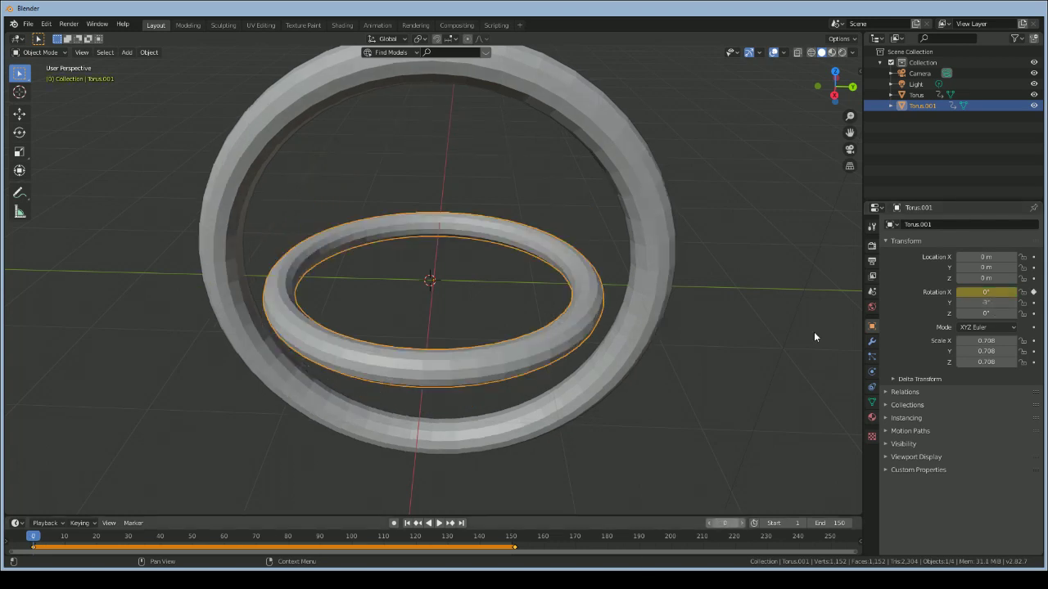
{"action": "left_click", "coordinate": [984, 302]}
{"action": "key", "text": "BackSpace"}
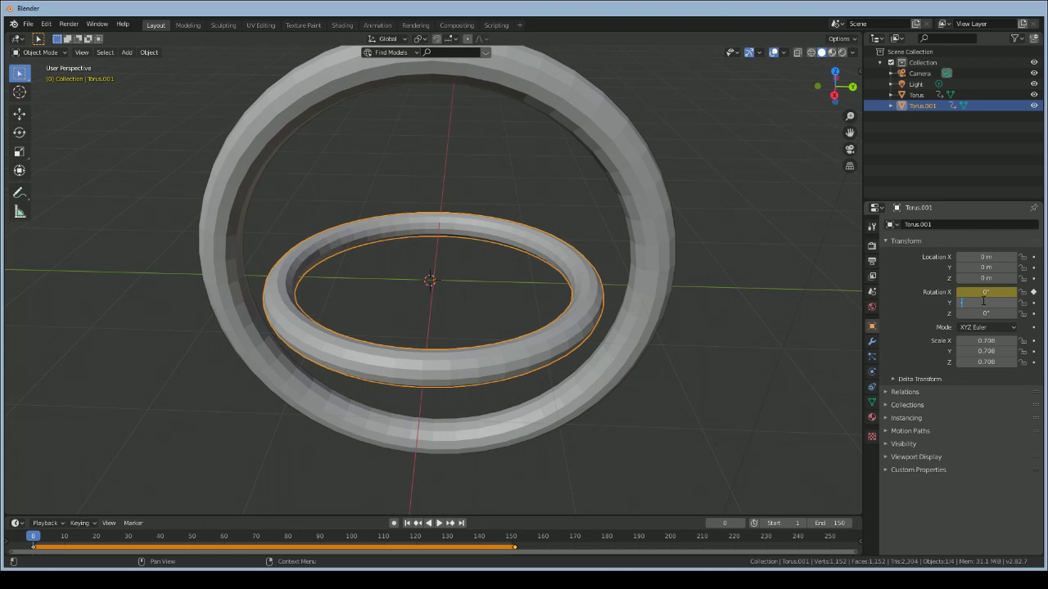
{"action": "type", "text": "-360"}
{"action": "key", "text": "Return"}
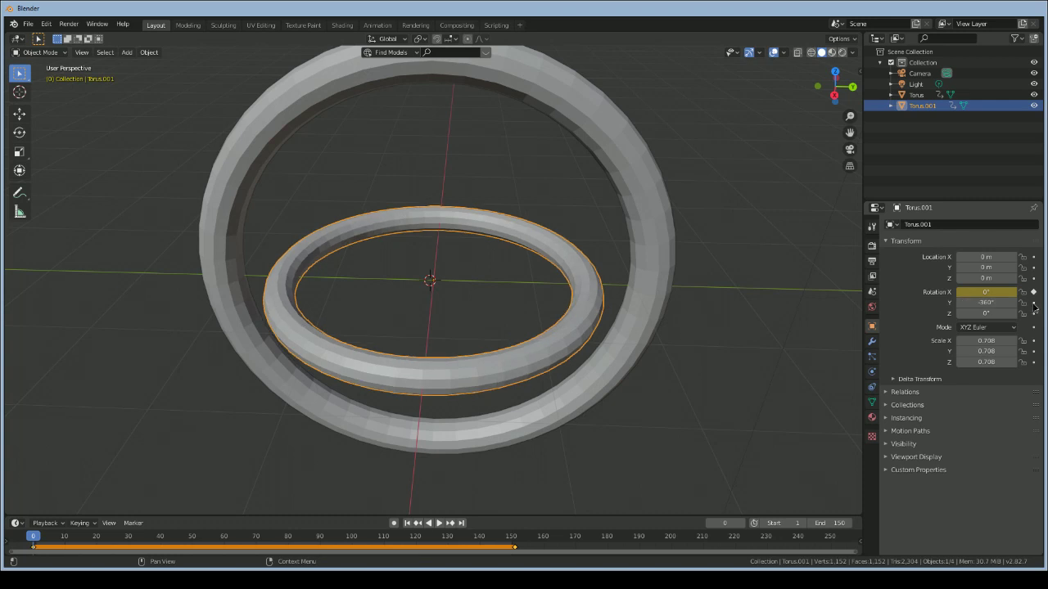
{"action": "left_click", "coordinate": [1033, 302]}
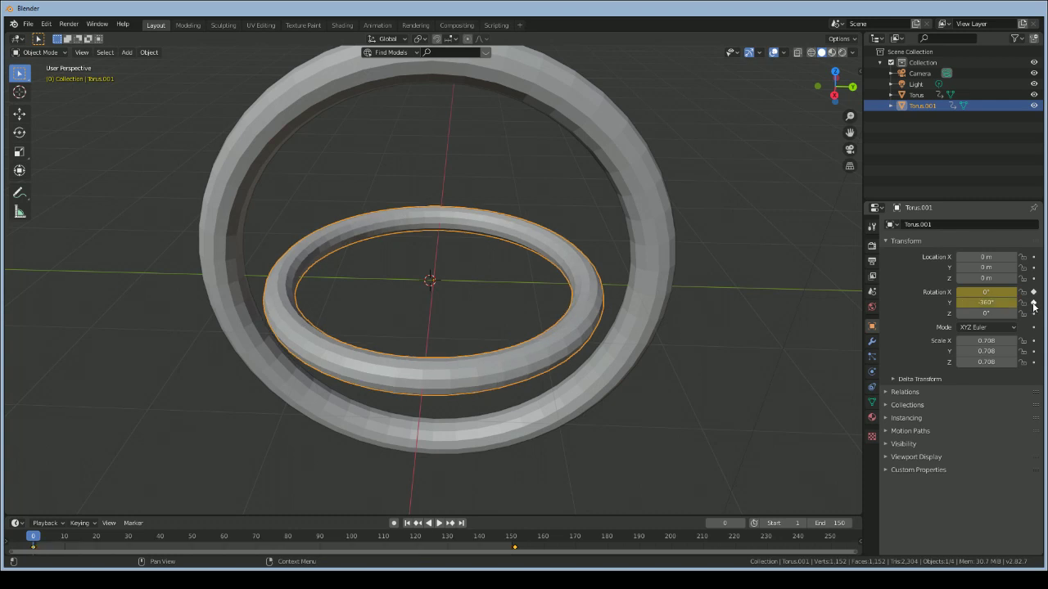
At frame 151, set and keyframe the inner ring's Y rotation at 360°, and play the animation to check both rings
{"action": "left_click", "coordinate": [722, 522]}
{"action": "type", "text": "151"}
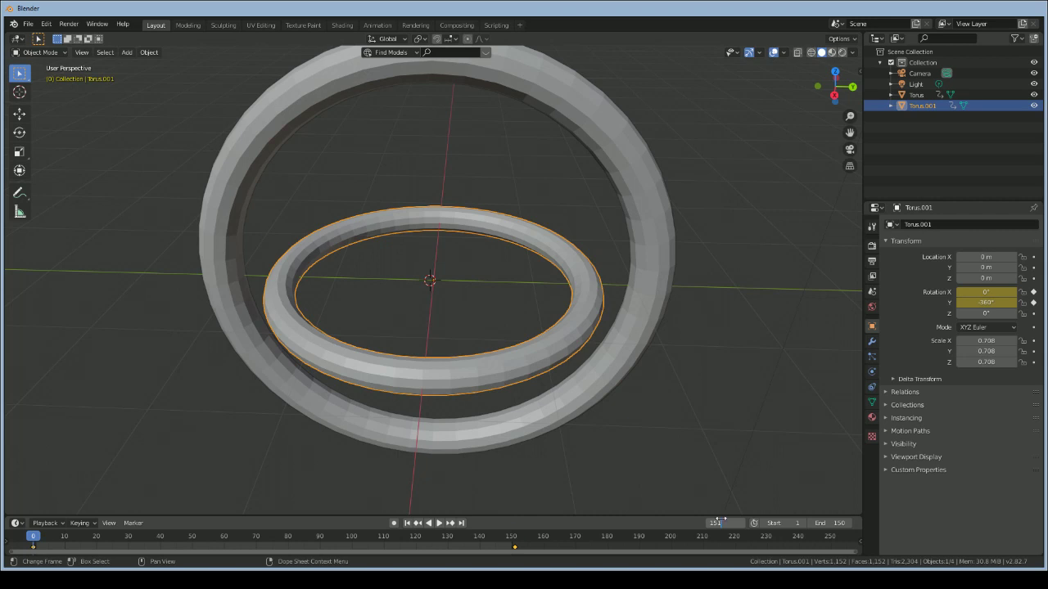
{"action": "key", "text": "Return"}
{"action": "left_click", "coordinate": [998, 305]}
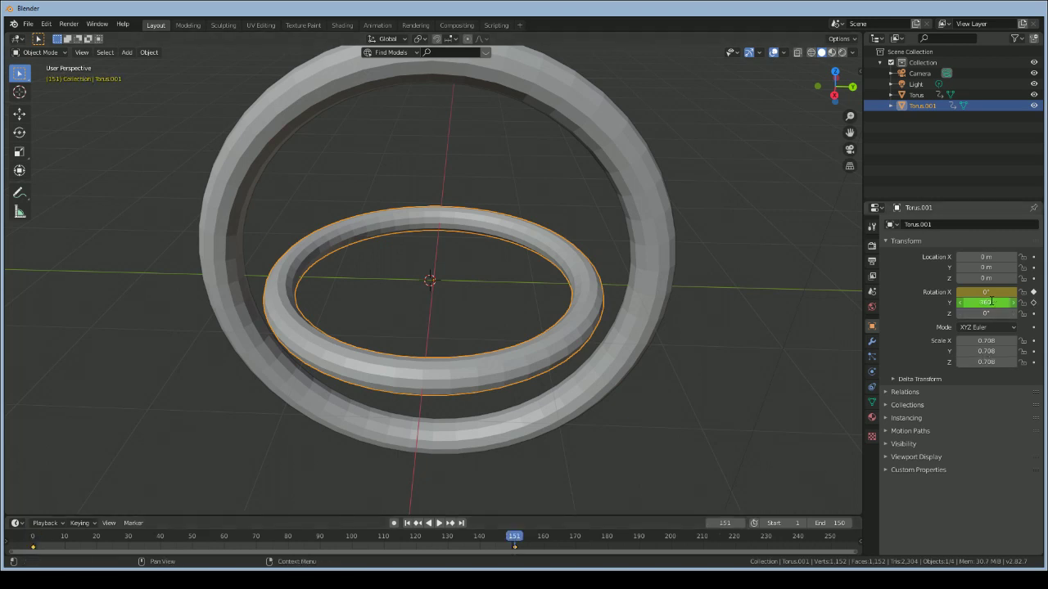
{"action": "type", "text": "360"}
{"action": "key", "text": "Return"}
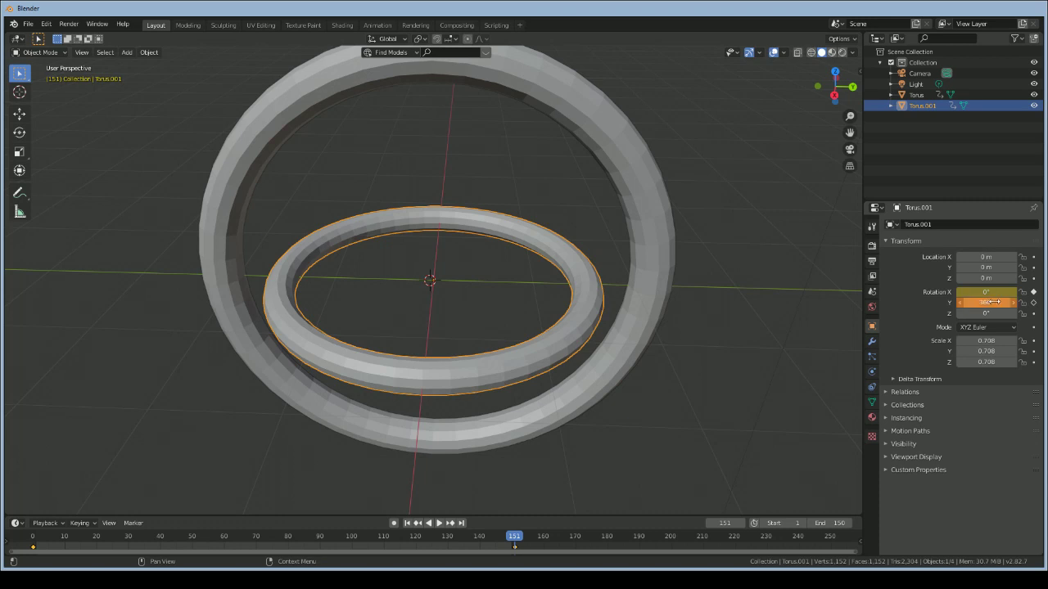
{"action": "left_click", "coordinate": [1033, 304]}
{"action": "key", "text": "space"}
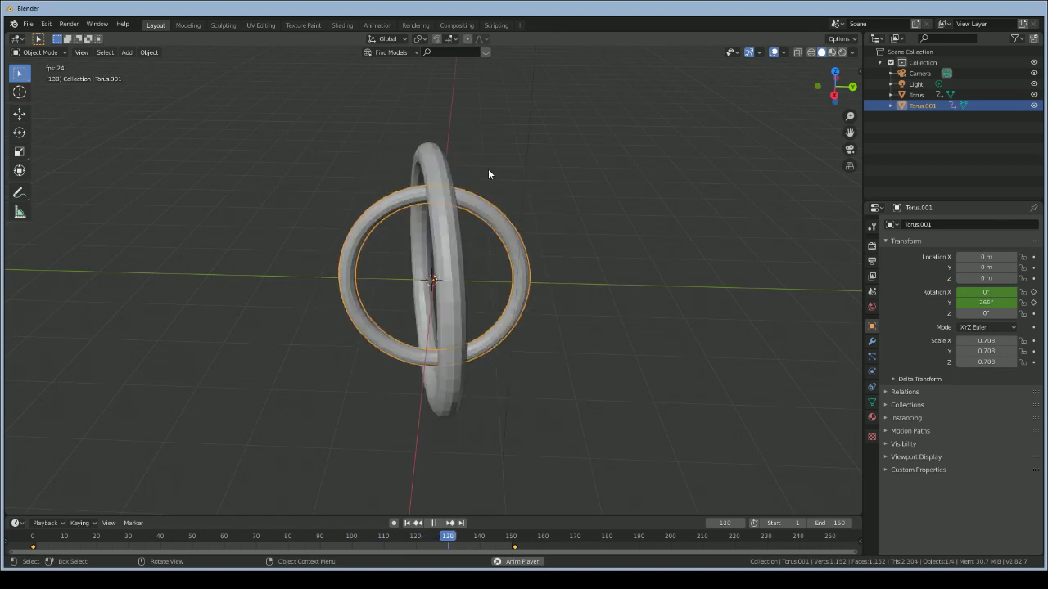
{"action": "key", "text": "Escape"}
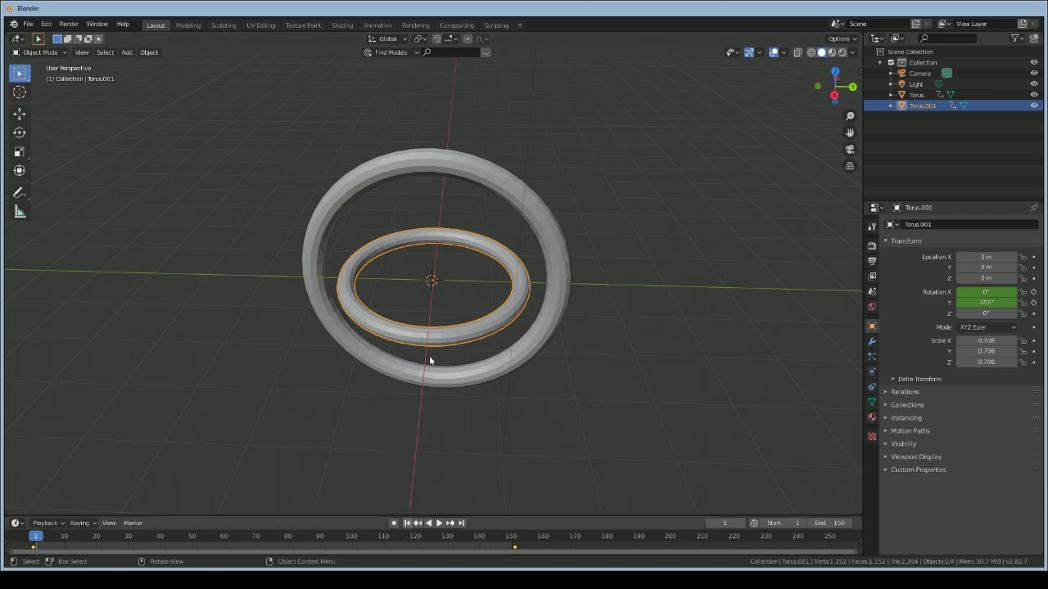
At frame 0, select the outer ring and duplicate it in place without moving the copy
{"action": "left_click", "coordinate": [481, 177]}
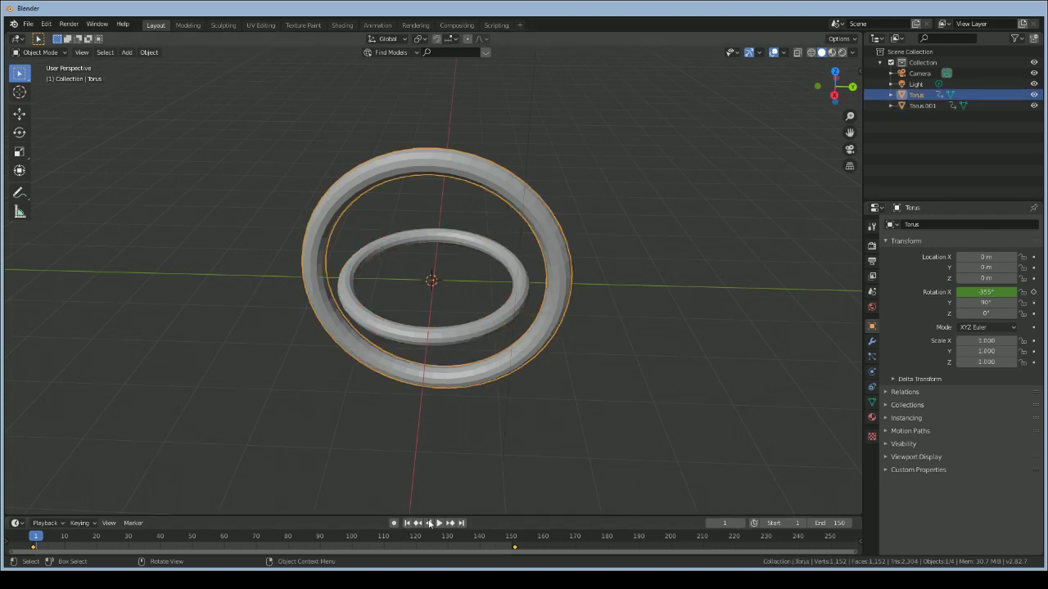
{"action": "left_click", "coordinate": [710, 522]}
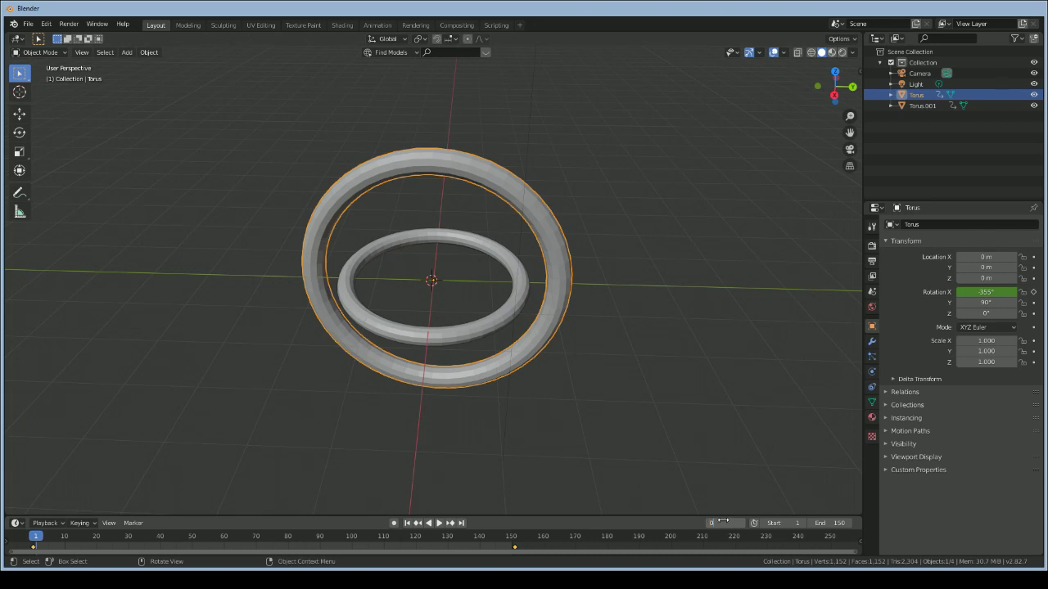
{"action": "left_click", "coordinate": [653, 327]}
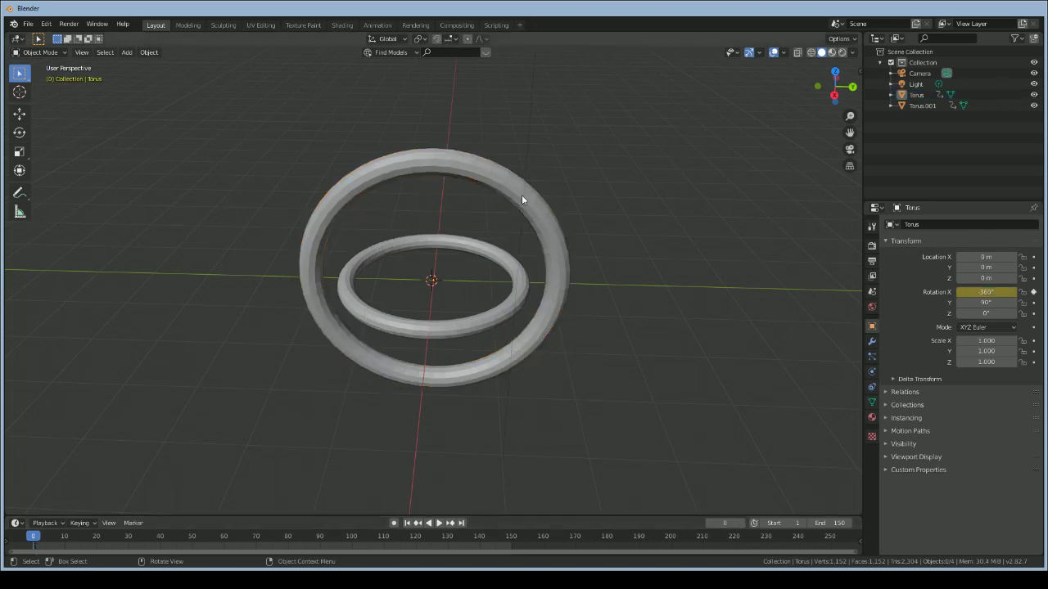
{"action": "left_click", "coordinate": [522, 199]}
{"action": "left_click", "coordinate": [521, 196]}
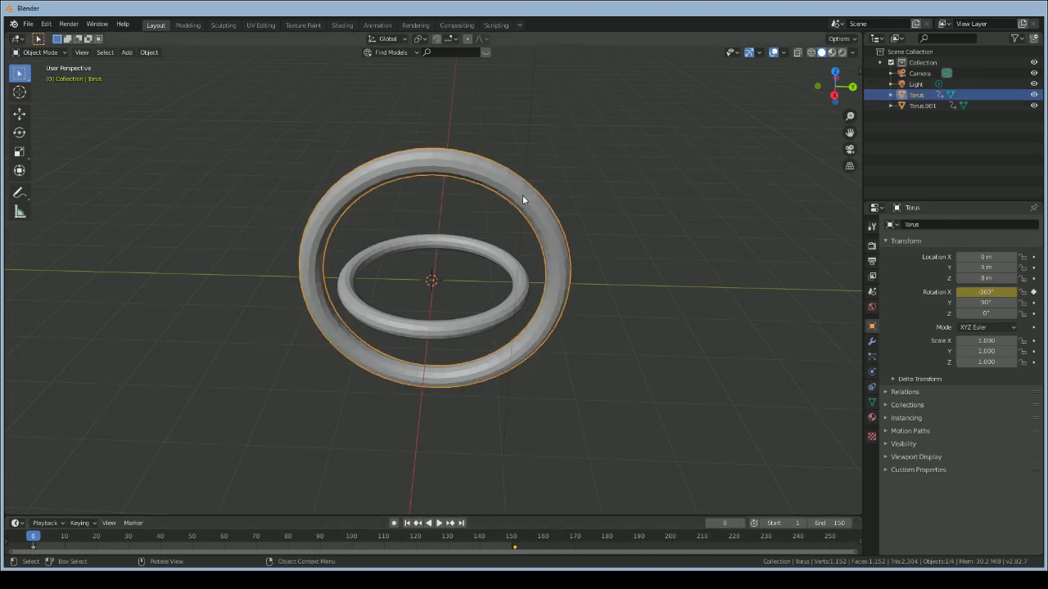
{"action": "key", "text": "shift+d"}
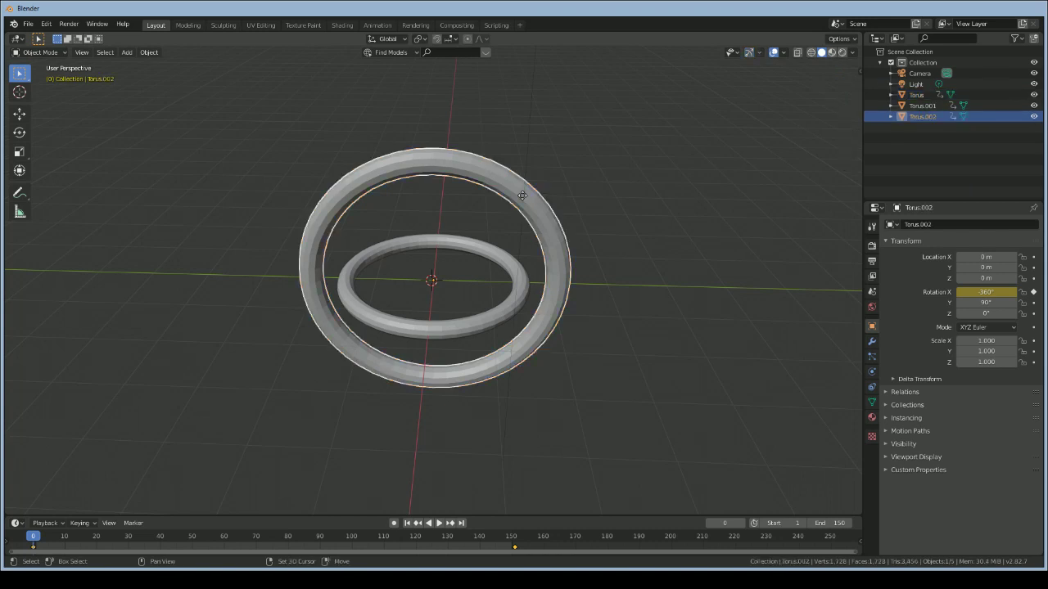
{"action": "right_click", "coordinate": [523, 195]}
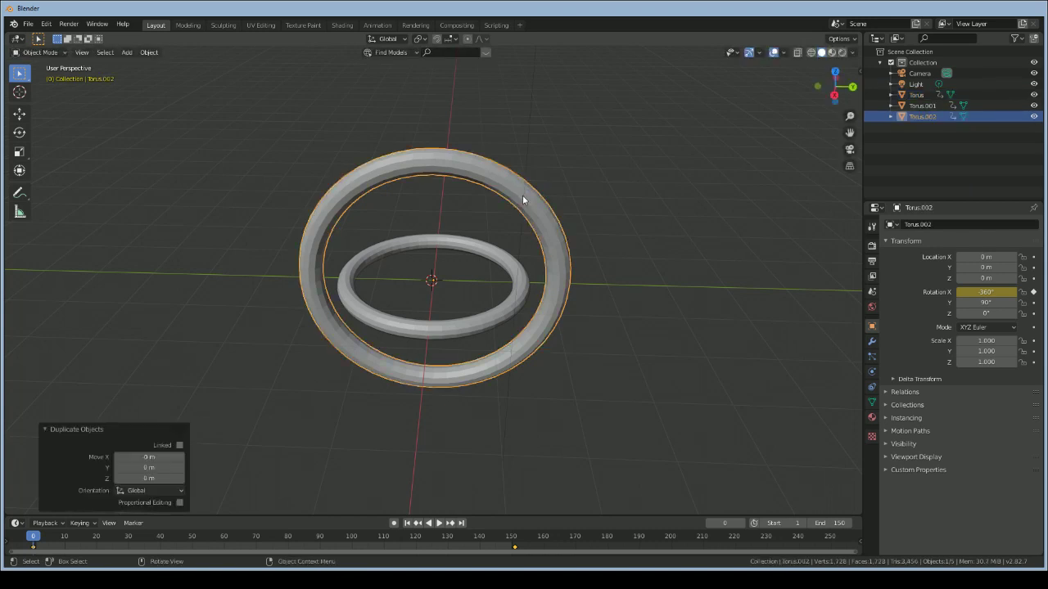
Scale the duplicated ring down to about 0.57 and enlarge the horizontal ring to a scale of about 0.82
{"action": "key", "text": "s"}
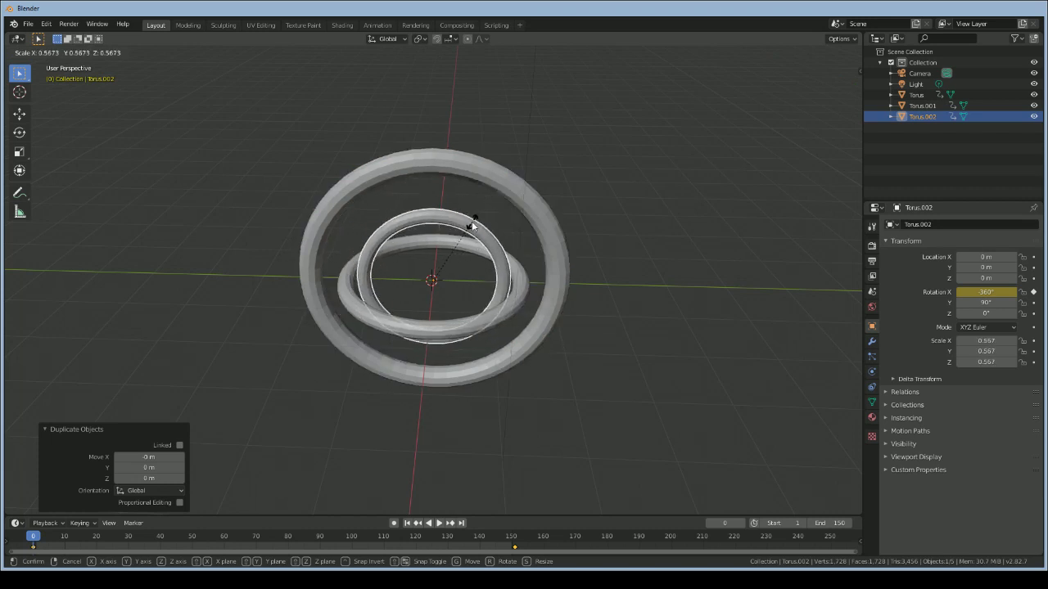
{"action": "left_click", "coordinate": [469, 227]}
{"action": "left_click", "coordinate": [516, 264]}
{"action": "left_click", "coordinate": [516, 271]}
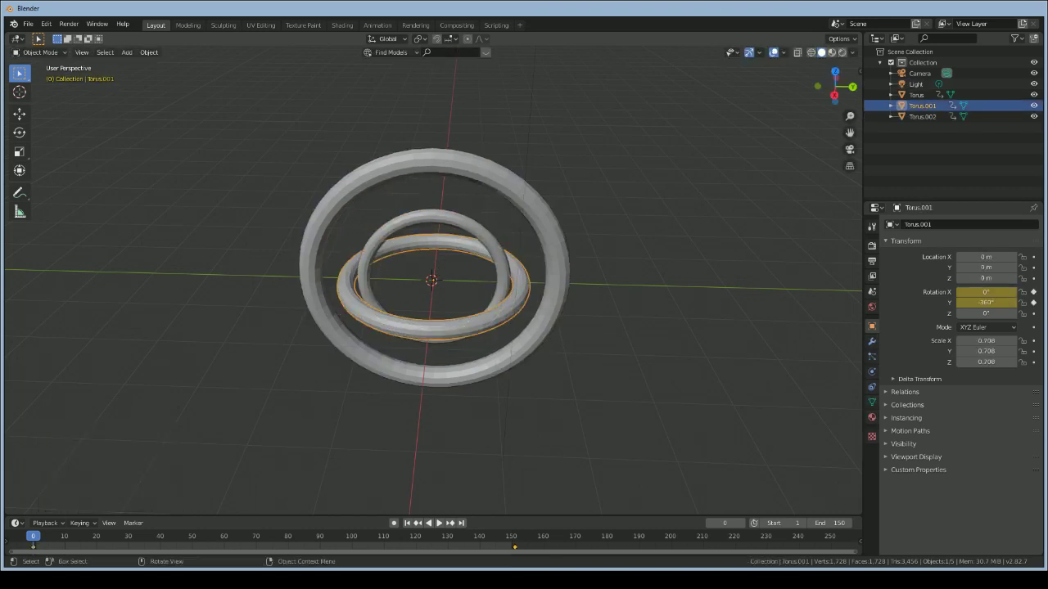
{"action": "key", "text": "s"}
{"action": "left_click", "coordinate": [530, 273]}
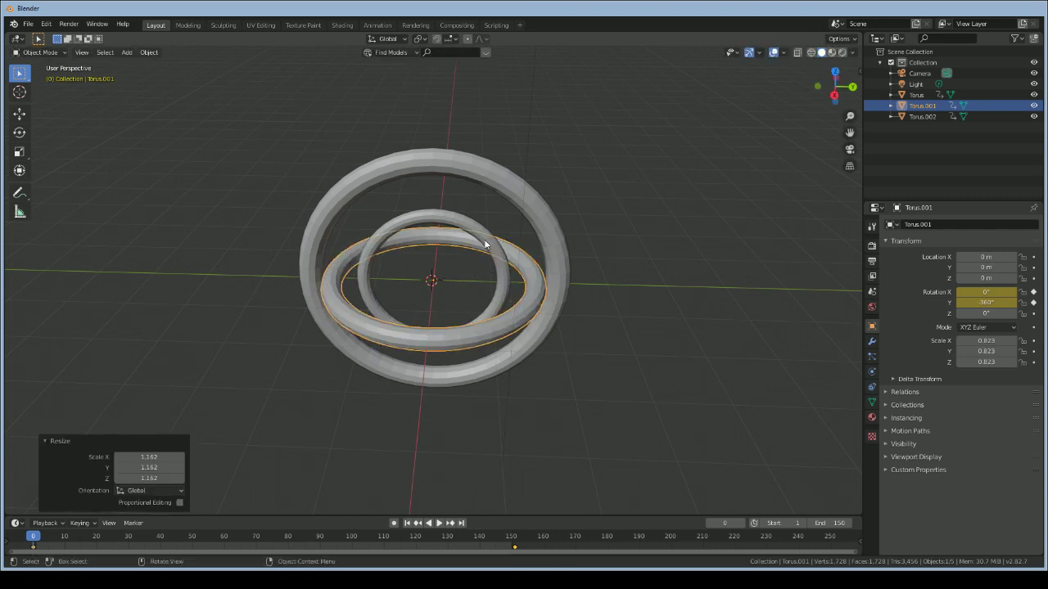
Enlarge the innermost ring to a scale of about 0.67 and play the animation to check the three rings
{"action": "left_click", "coordinate": [483, 239]}
{"action": "key", "text": "s"}
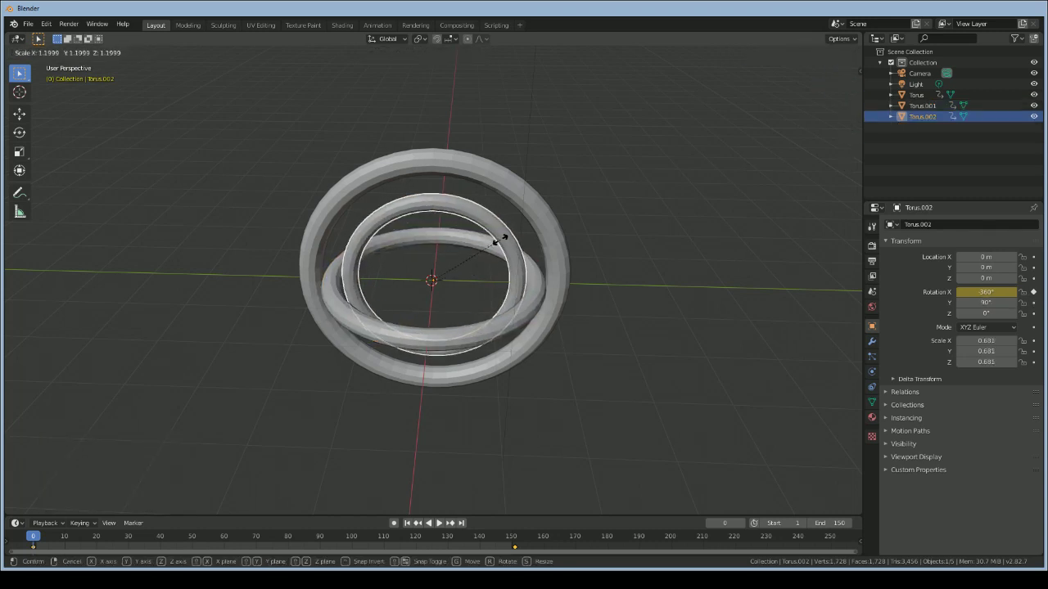
{"action": "left_click", "coordinate": [499, 242]}
{"action": "key", "text": "space"}
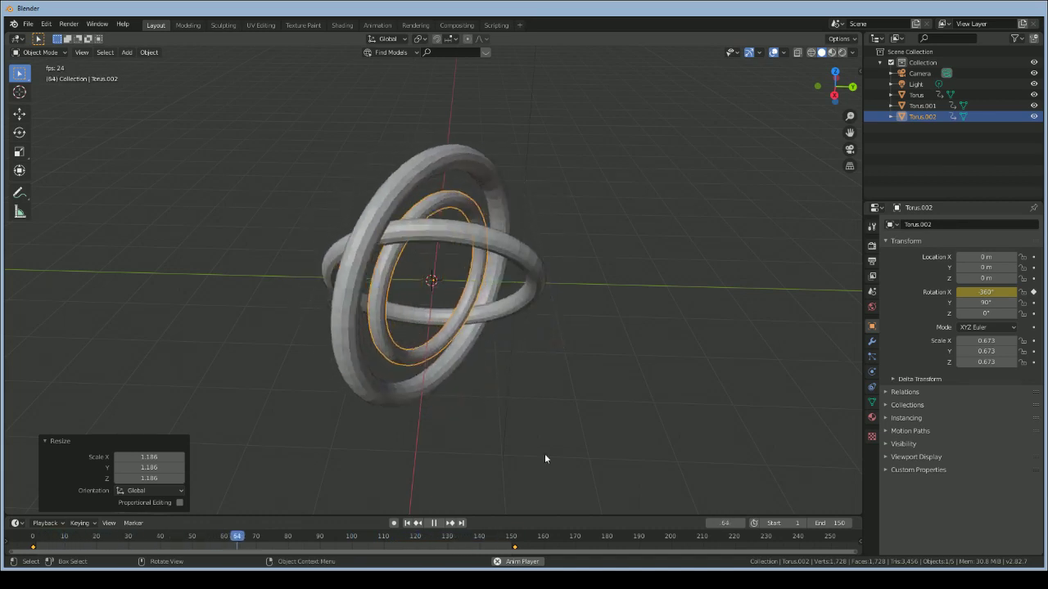
{"action": "key", "text": "space"}
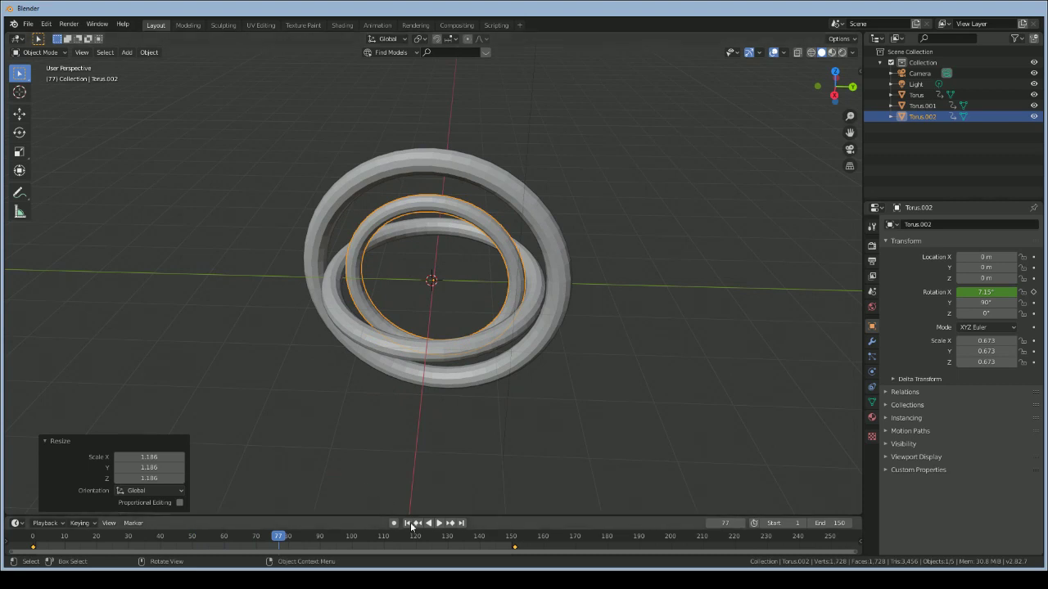
At frame 0, set the innermost ring's X rotation to 360° and keyframe that value
{"action": "left_click", "coordinate": [407, 523]}
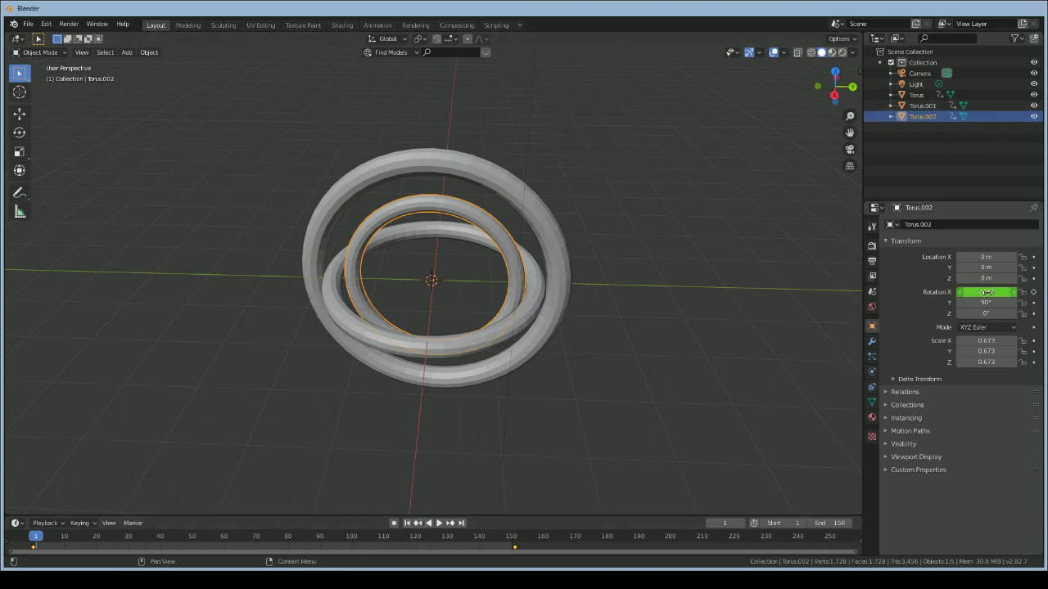
{"action": "left_click", "coordinate": [34, 539]}
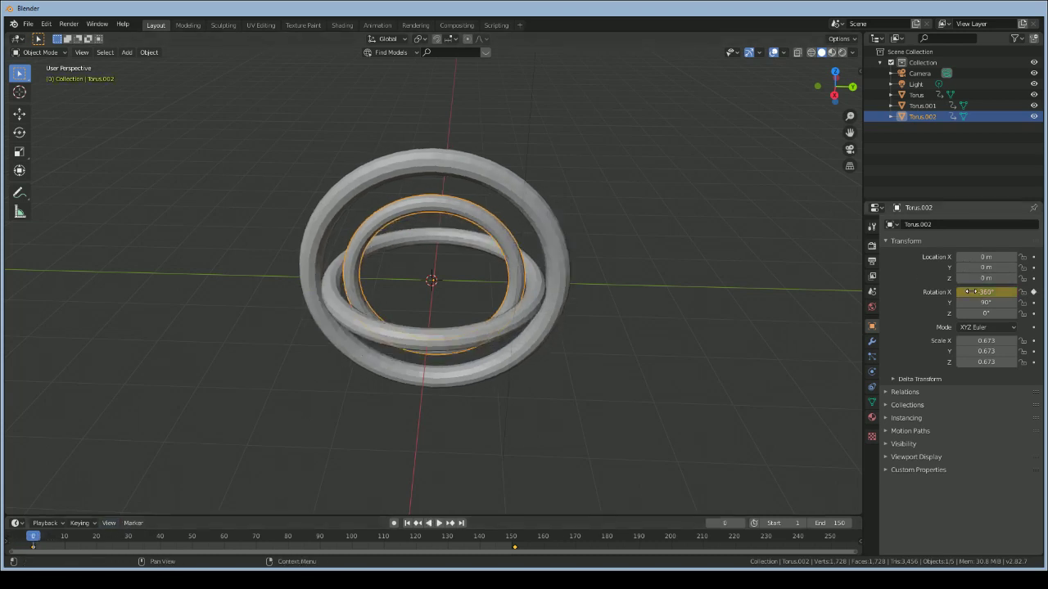
{"action": "left_click", "coordinate": [996, 292]}
{"action": "type", "text": "360"}
{"action": "key", "text": "Return"}
{"action": "left_click", "coordinate": [1033, 292]}
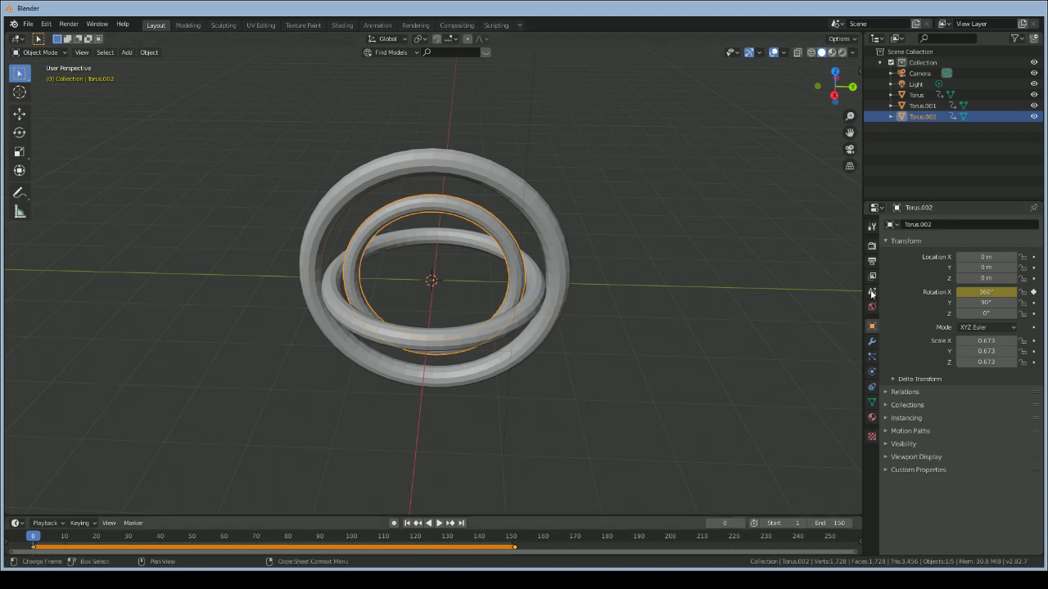
At frame 151, set the innermost ring's X rotation to -360° and keyframe that value
{"action": "left_click", "coordinate": [723, 523]}
{"action": "type", "text": "151"}
{"action": "key", "text": "Return"}
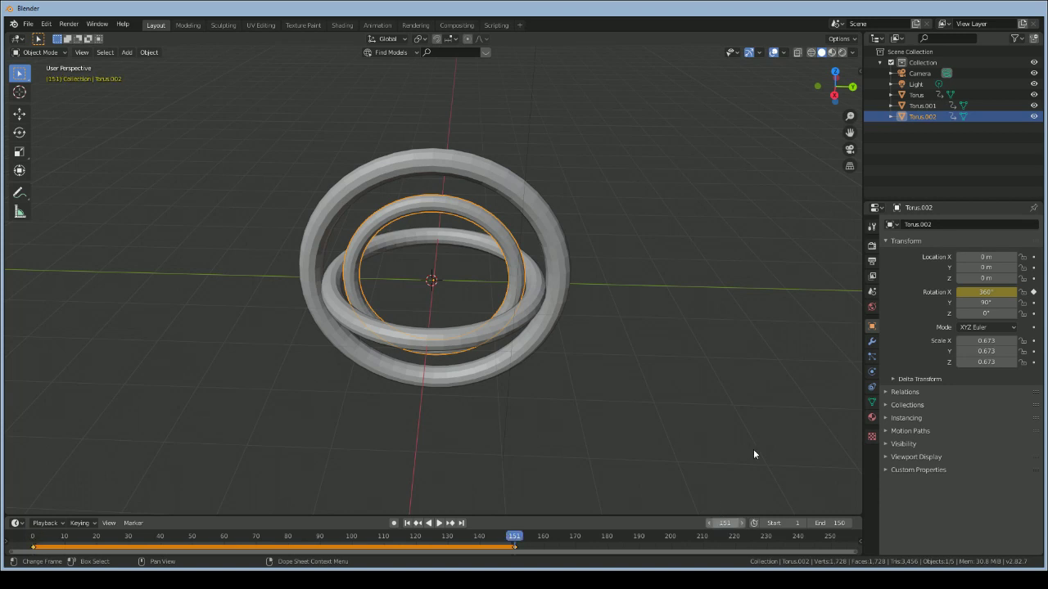
{"action": "left_click", "coordinate": [986, 292]}
{"action": "type", "text": "360"}
{"action": "key", "text": "Return"}
{"action": "left_click", "coordinate": [1033, 292]}
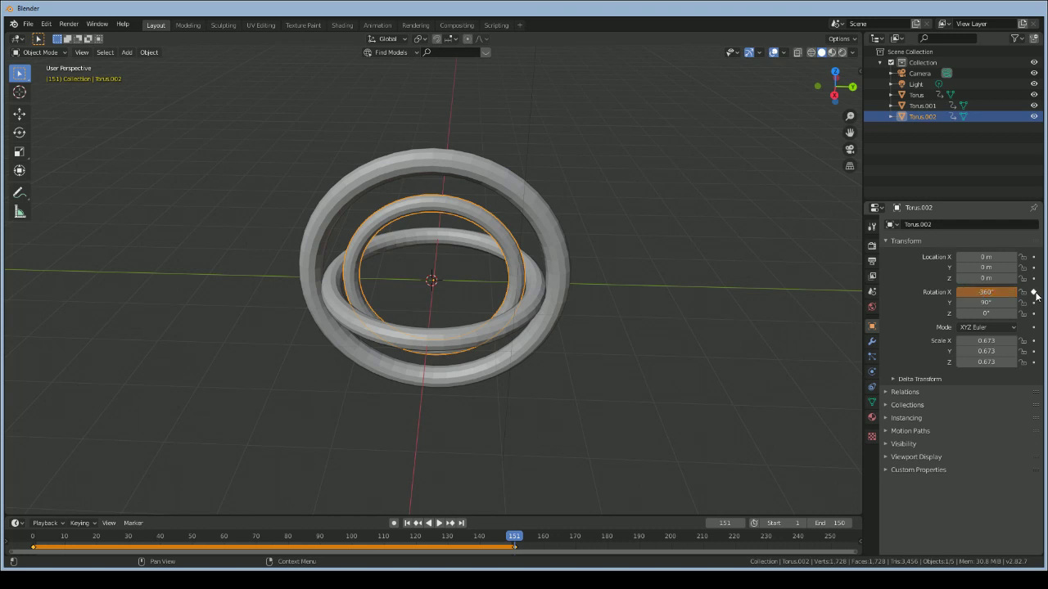
Play the animation and check the motion of all three rings through the camera view
{"action": "key", "text": "space"}
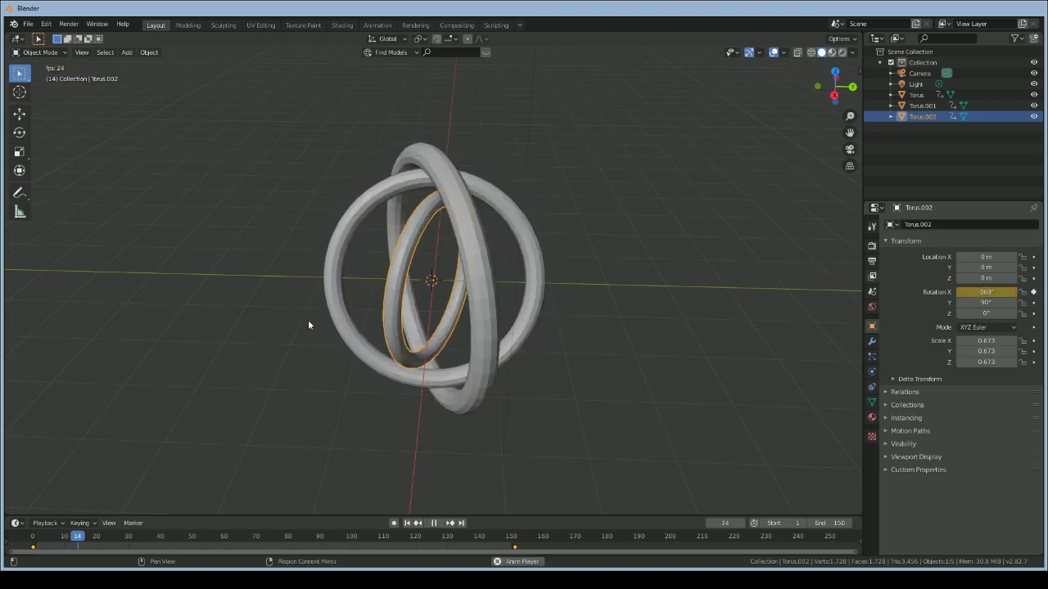
{"action": "scroll", "coordinate": [543, 349], "scroll_direction": "down", "scroll_amount": 5}
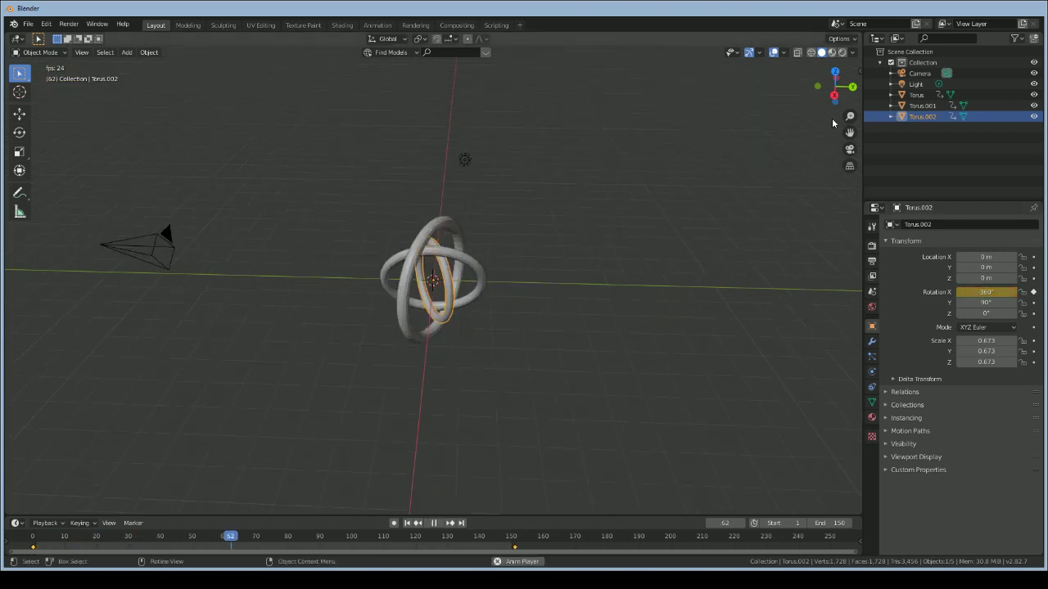
{"action": "left_click", "coordinate": [850, 148]}
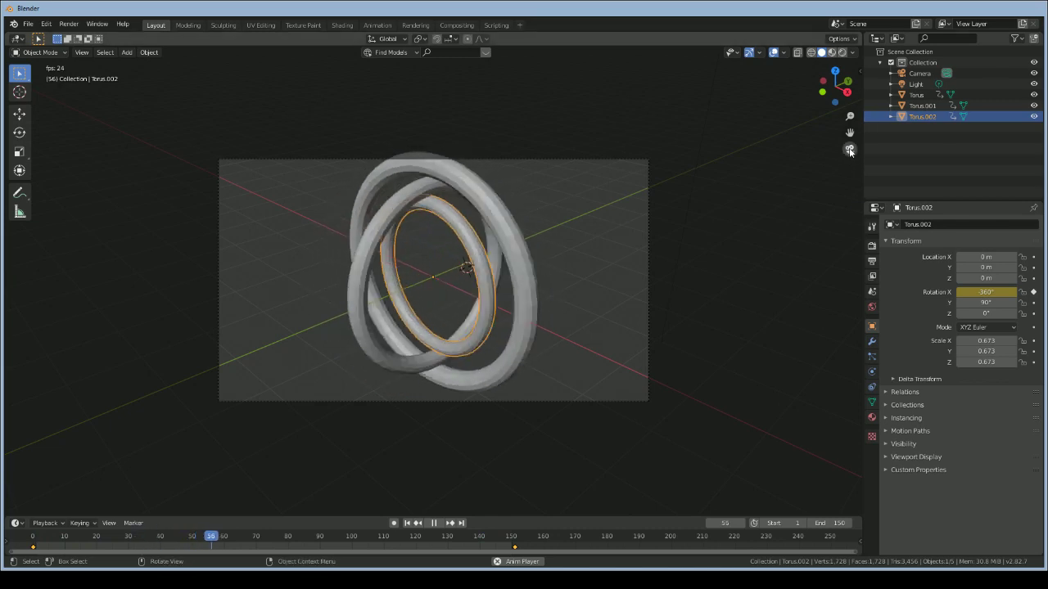
{"action": "scroll", "coordinate": [653, 299], "scroll_direction": "down", "scroll_amount": 3}
{"action": "scroll", "coordinate": [654, 299], "scroll_direction": "up", "scroll_amount": 7}
{"action": "scroll", "coordinate": [653, 299], "scroll_direction": "down", "scroll_amount": 2}
{"action": "scroll", "coordinate": [585, 349], "scroll_direction": "down", "scroll_amount": 2}
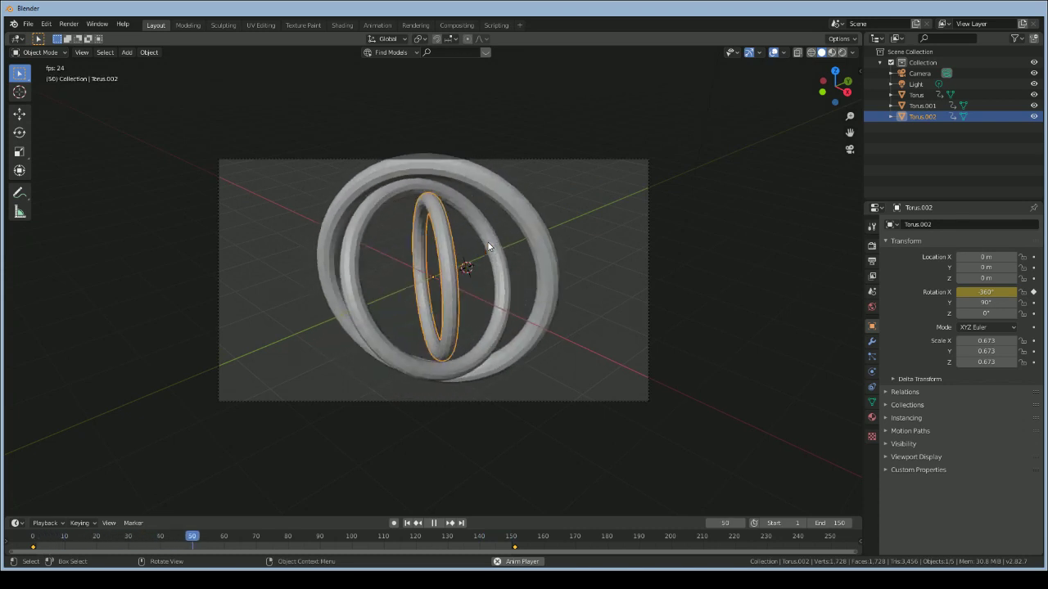
{"action": "left_click", "coordinate": [488, 245]}
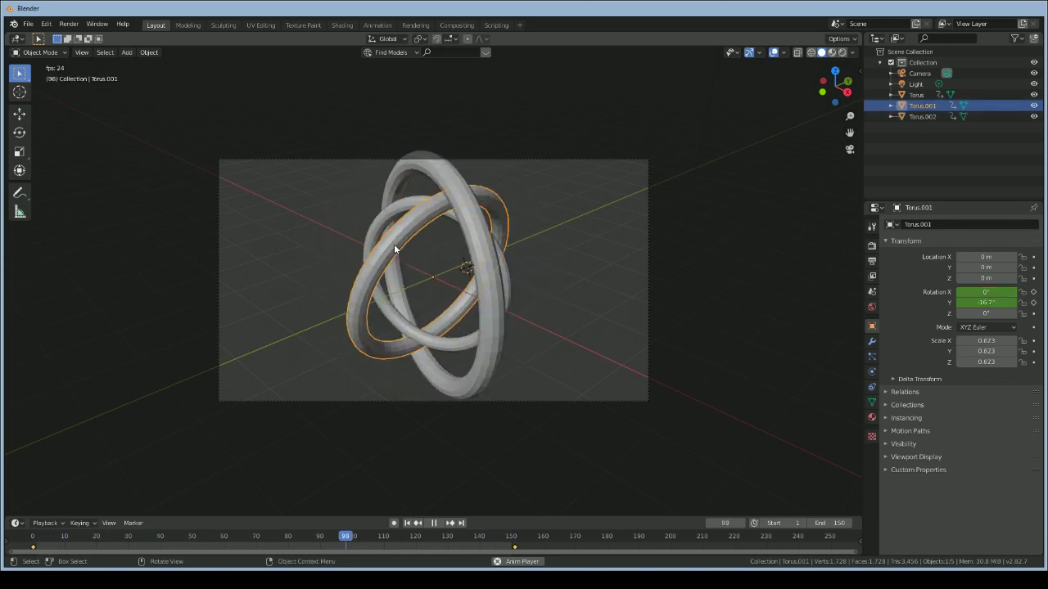
{"action": "key", "text": "space"}
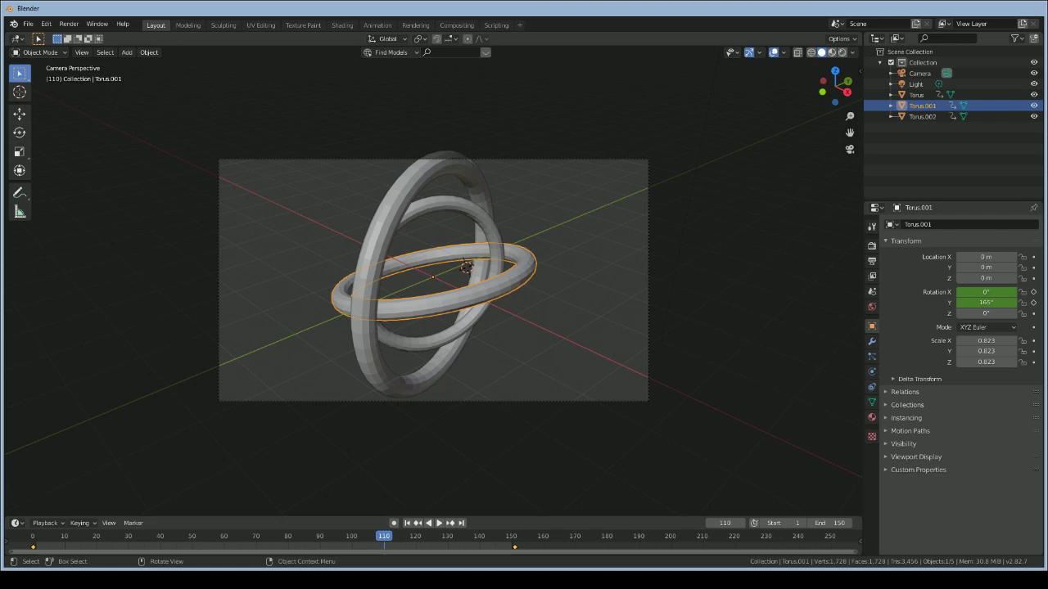
{"action": "middle_click_drag", "start_coordinate": [566, 174], "coordinate": [607, 276]}
{"action": "scroll", "coordinate": [607, 270], "scroll_direction": "up", "scroll_amount": 10}
{"action": "scroll", "coordinate": [607, 270], "scroll_direction": "down", "scroll_amount": 9}
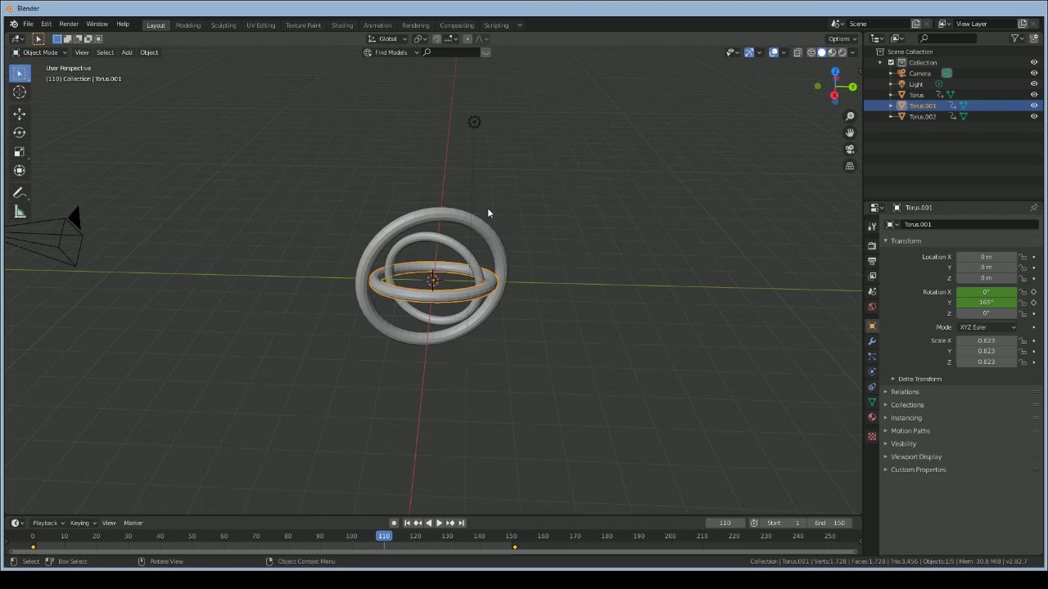
{"action": "scroll", "coordinate": [416, 209], "scroll_direction": "up", "scroll_amount": 5}
{"action": "scroll", "coordinate": [414, 208], "scroll_direction": "down", "scroll_amount": 5}
{"action": "scroll", "coordinate": [458, 278], "scroll_direction": "down", "scroll_amount": 3}
{"action": "scroll", "coordinate": [455, 289], "scroll_direction": "up", "scroll_amount": 8}
{"action": "scroll", "coordinate": [455, 289], "scroll_direction": "down", "scroll_amount": 3}
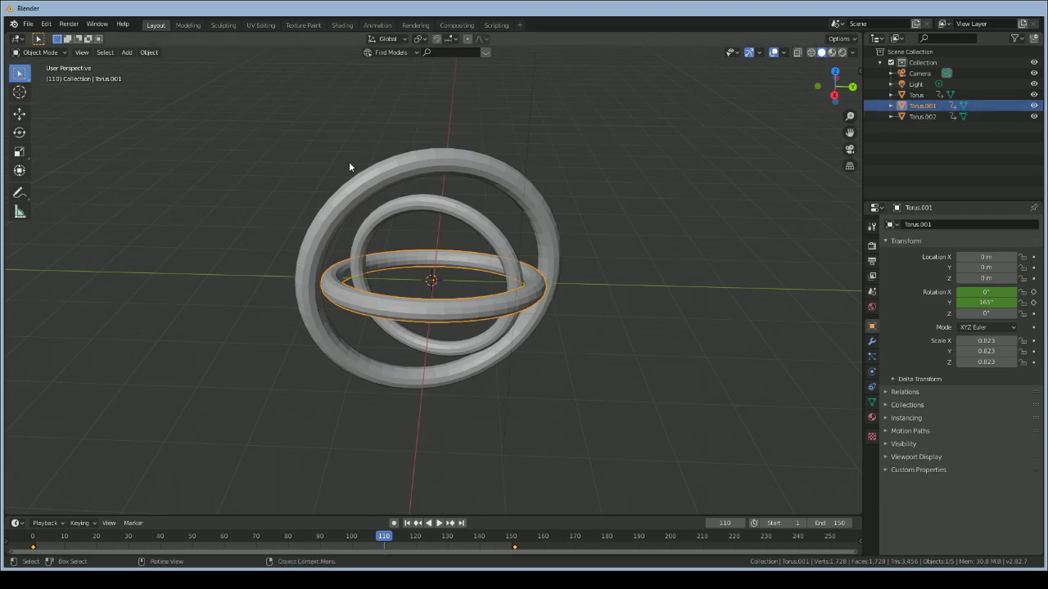
{"action": "scroll", "coordinate": [605, 290], "scroll_direction": "down", "scroll_amount": 7}
{"action": "scroll", "coordinate": [606, 290], "scroll_direction": "up", "scroll_amount": 9}
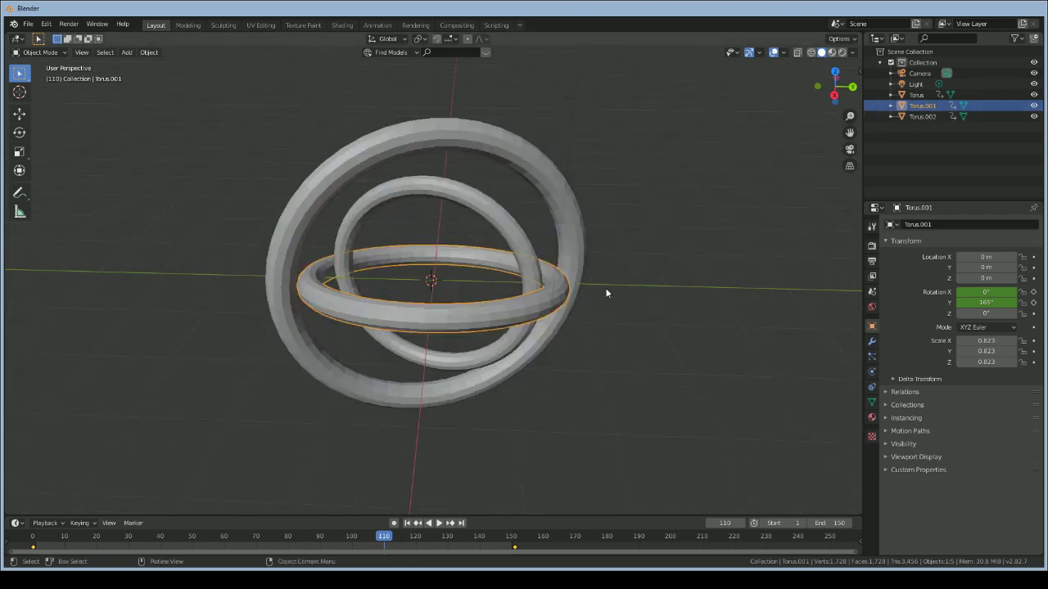
Return to frame 1 and apply Shade Smooth to the horizontal middle ring
{"action": "left_click_drag", "start_coordinate": [835, 86], "coordinate": [613, 281]}
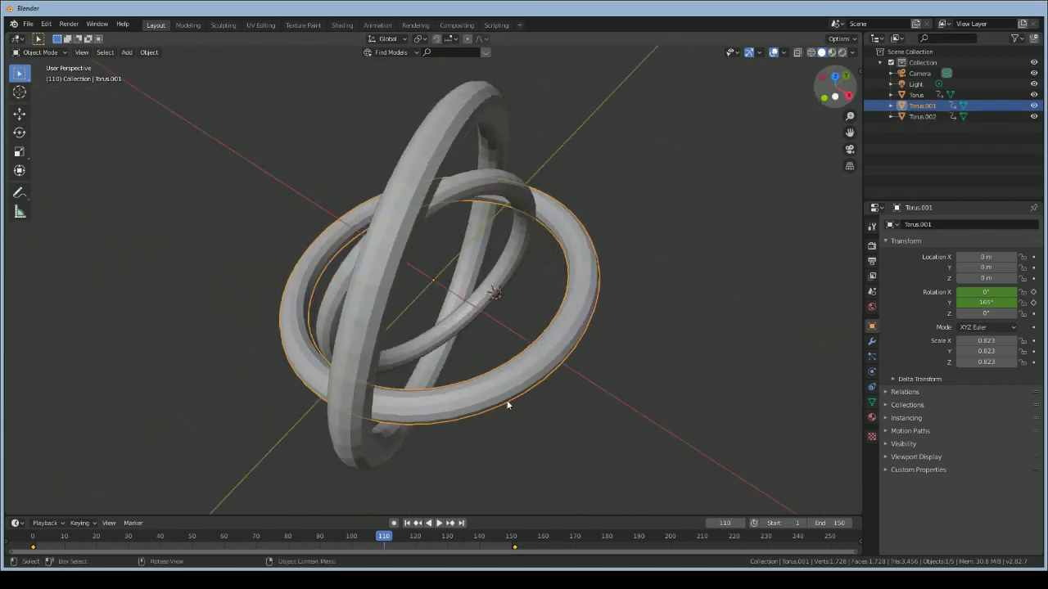
{"action": "left_click", "coordinate": [408, 524]}
{"action": "mouse_move", "coordinate": [836, 86]}
{"action": "left_mouse_down"}
{"action": "mouse_move", "coordinate": [958, 88]}
{"action": "mouse_move", "coordinate": [837, 87]}
{"action": "left_mouse_up"}
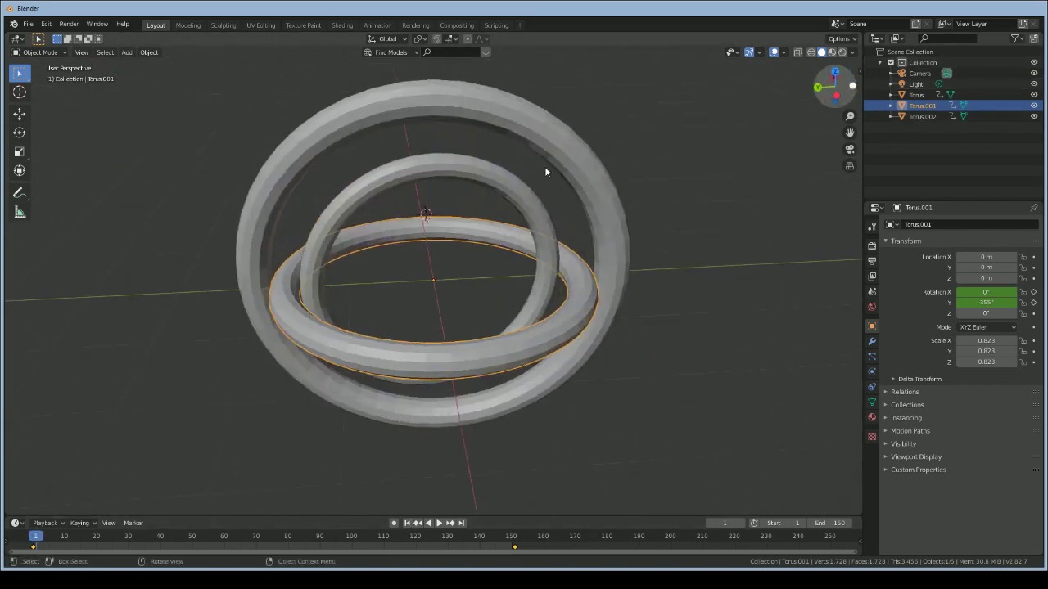
{"action": "right_click", "coordinate": [533, 119]}
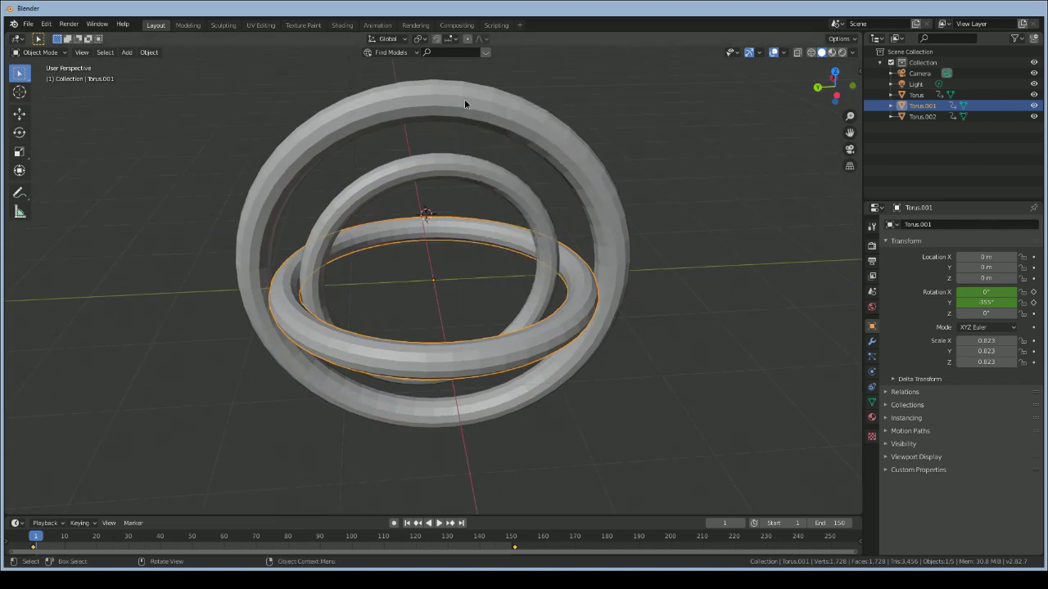
{"action": "right_click", "coordinate": [464, 99]}
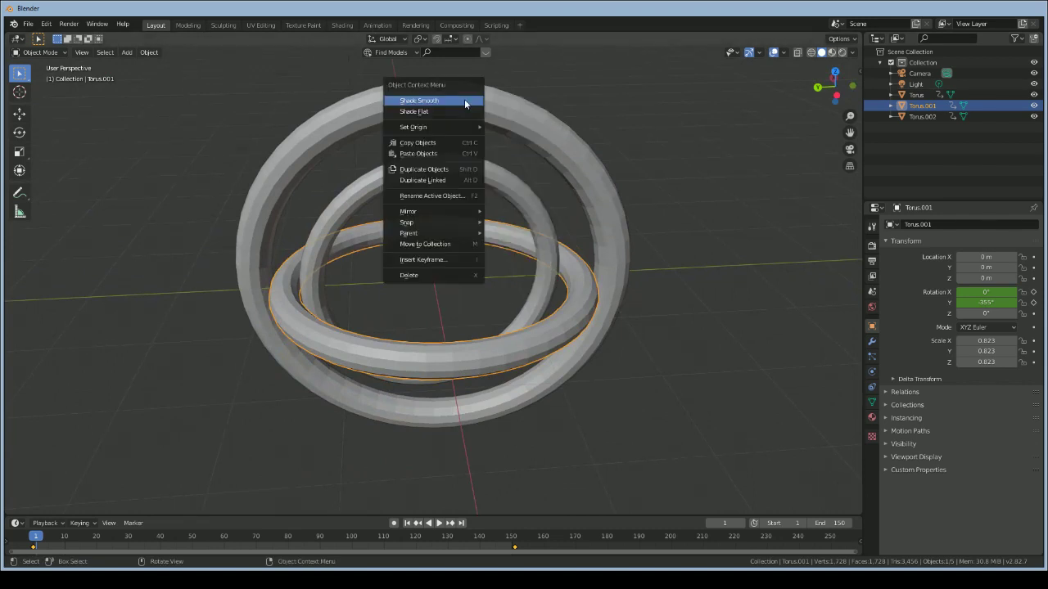
{"action": "left_click", "coordinate": [465, 99]}
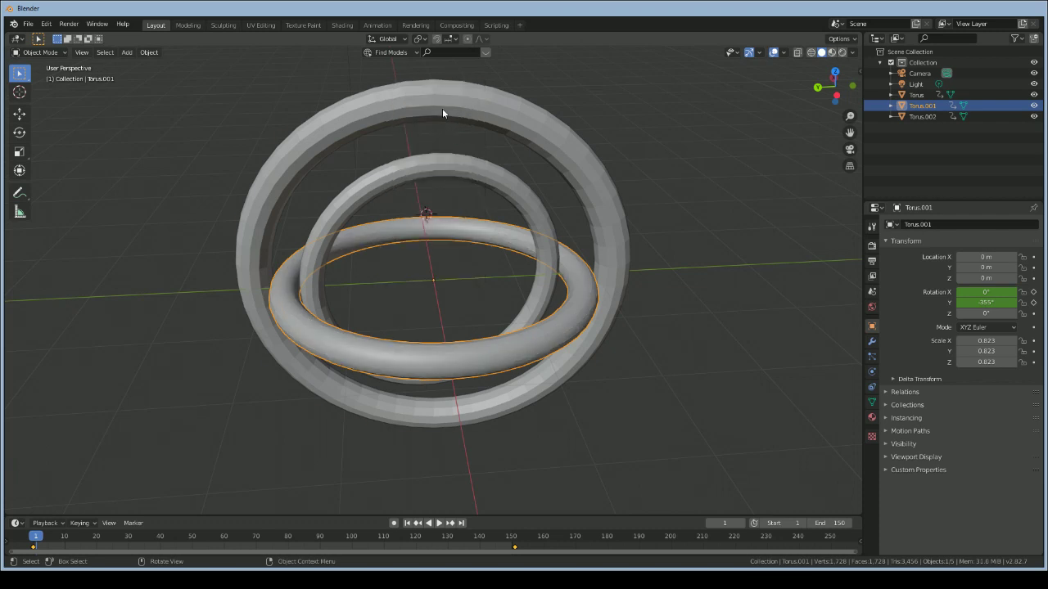
Apply Shade Smooth to the outer ring and to the innermost ring
{"action": "left_click", "coordinate": [442, 113]}
{"action": "right_click", "coordinate": [441, 102]}
{"action": "left_click", "coordinate": [442, 107]}
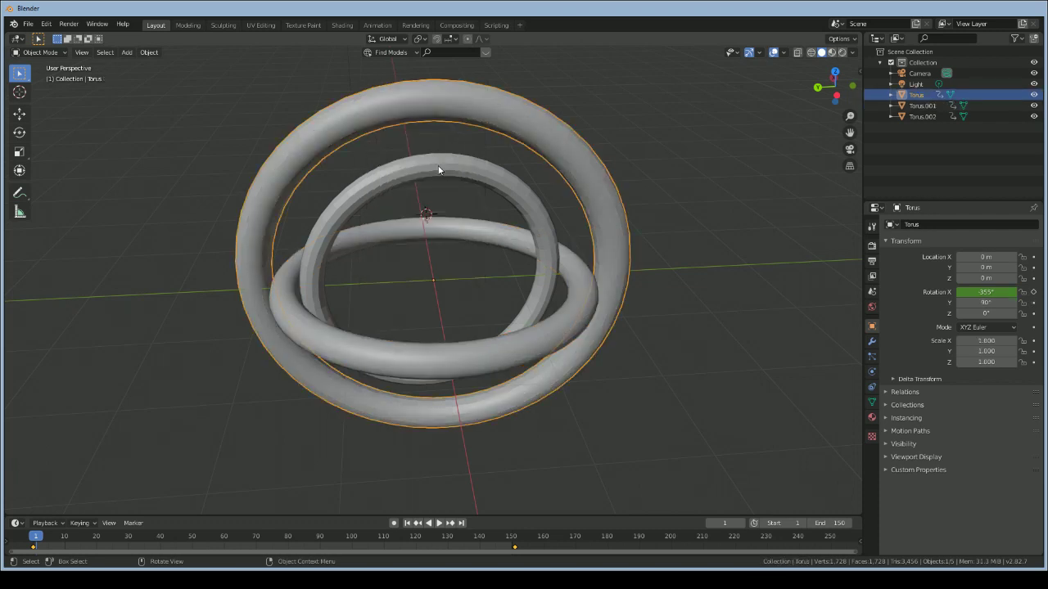
{"action": "left_click", "coordinate": [438, 169]}
{"action": "right_click", "coordinate": [438, 170]}
{"action": "left_click", "coordinate": [438, 170]}
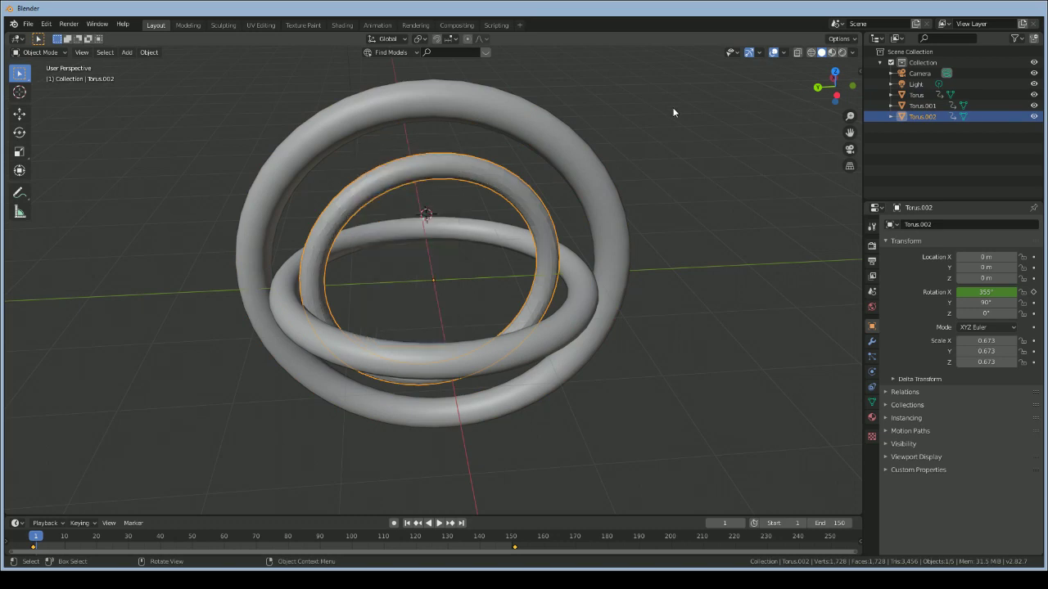
Add a Subdivision Surface modifier to the innermost ring and inspect its smoothness up close
{"action": "mouse_move", "coordinate": [835, 84]}
{"action": "left_mouse_down"}
{"action": "mouse_move", "coordinate": [825, 104]}
{"action": "mouse_move", "coordinate": [818, 96]}
{"action": "mouse_move", "coordinate": [853, 92]}
{"action": "left_mouse_up"}
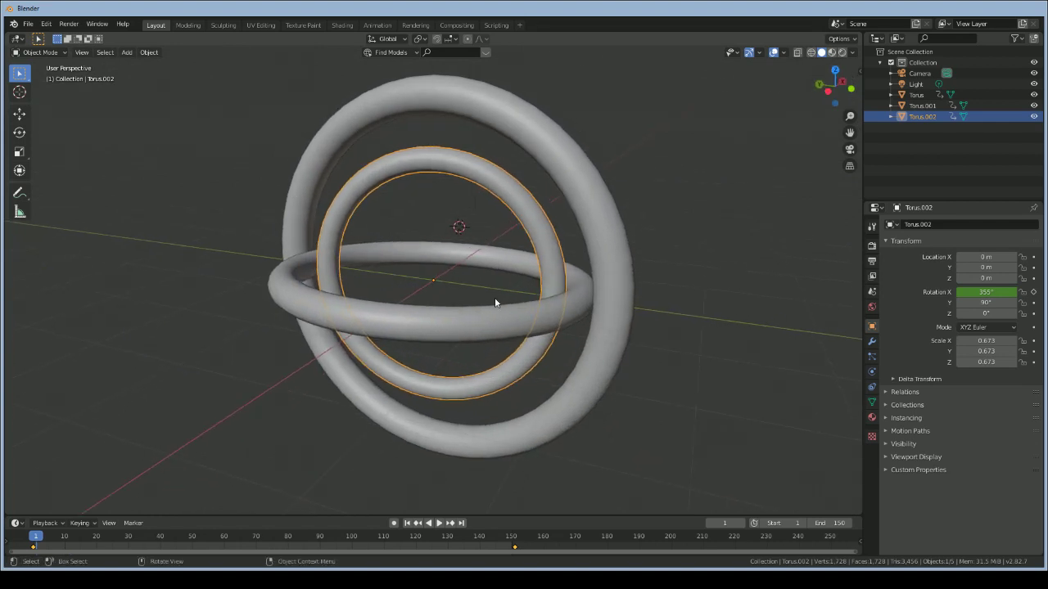
{"action": "key", "text": "Home"}
{"action": "key", "text": "KP_Decimal"}
{"action": "scroll", "coordinate": [462, 420], "scroll_direction": "down", "scroll_amount": 6}
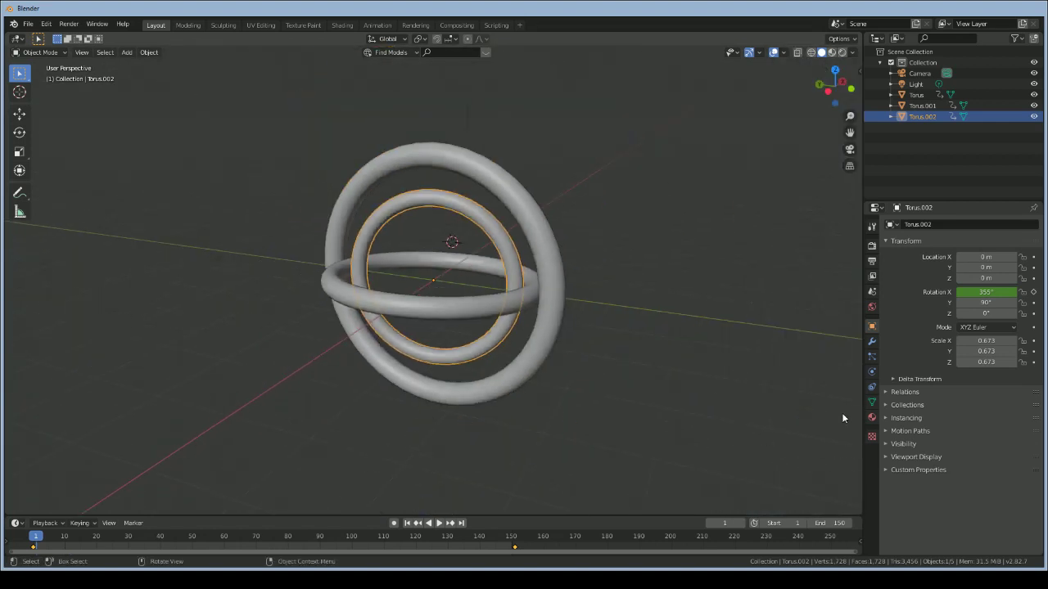
{"action": "left_click", "coordinate": [872, 418]}
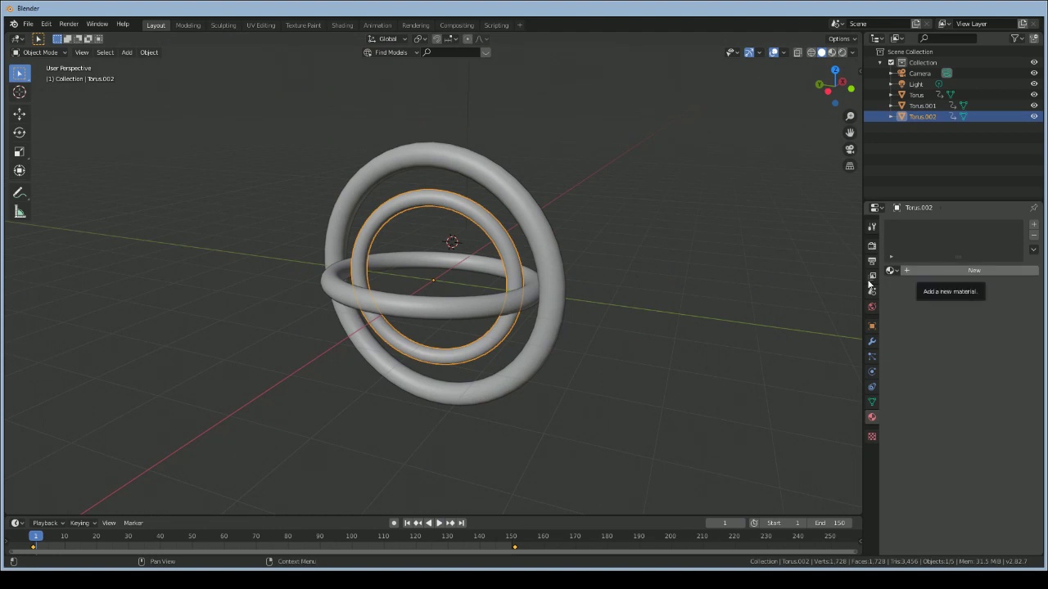
{"action": "left_click", "coordinate": [872, 341]}
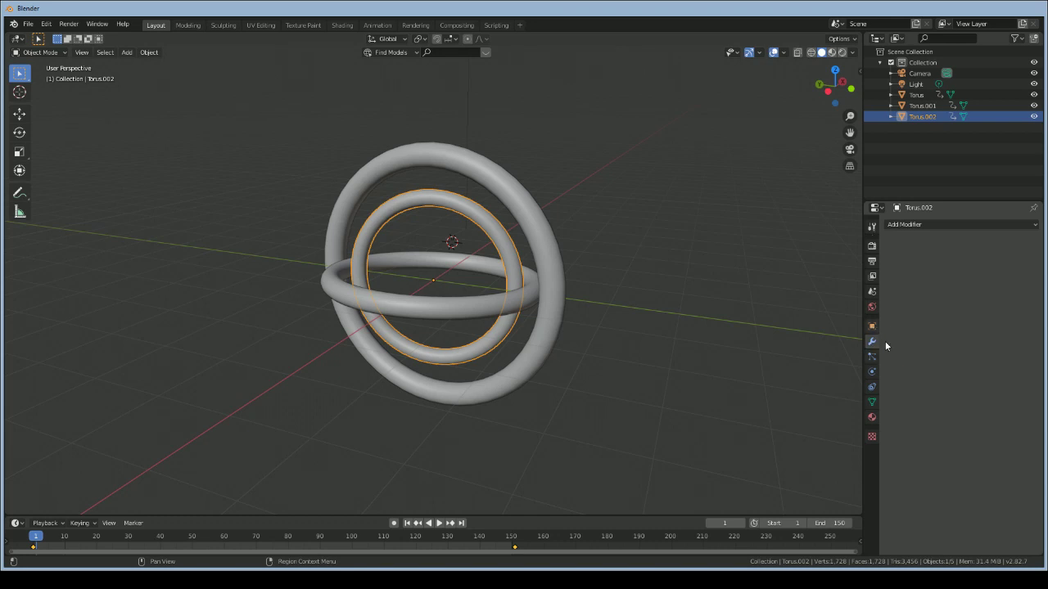
{"action": "left_click", "coordinate": [966, 224]}
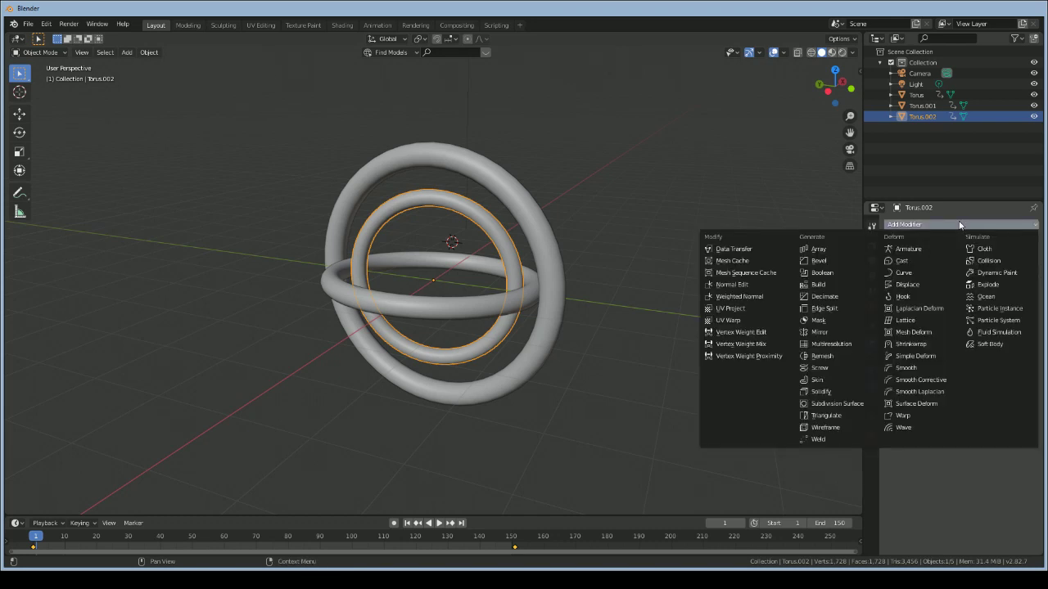
{"action": "left_click", "coordinate": [824, 404]}
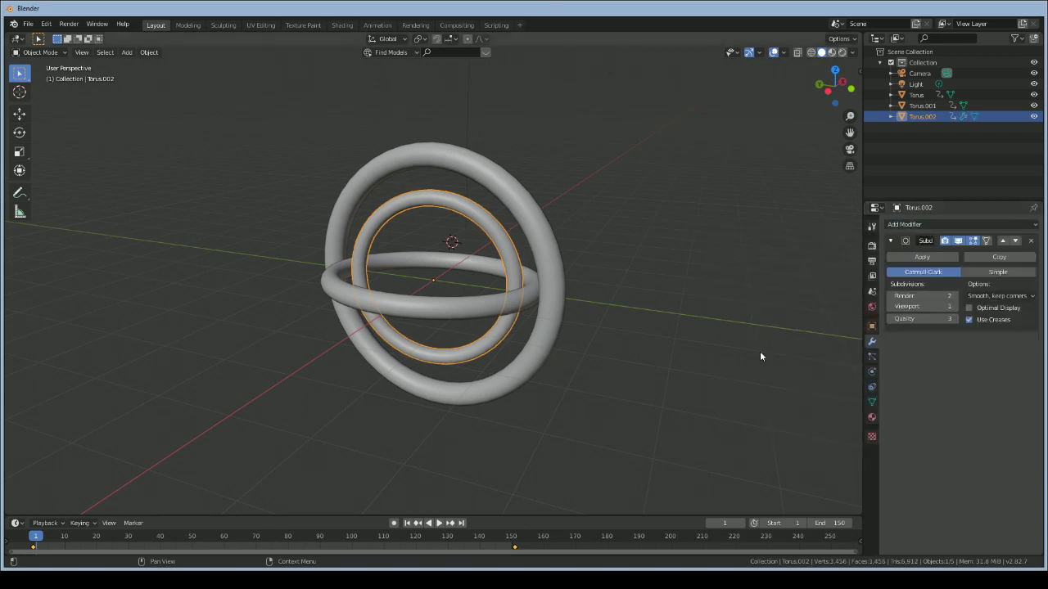
{"action": "scroll", "coordinate": [700, 320], "scroll_direction": "down", "scroll_amount": 3}
{"action": "scroll", "coordinate": [699, 320], "scroll_direction": "up", "scroll_amount": 4}
{"action": "scroll", "coordinate": [592, 241], "scroll_direction": "up", "scroll_amount": 4}
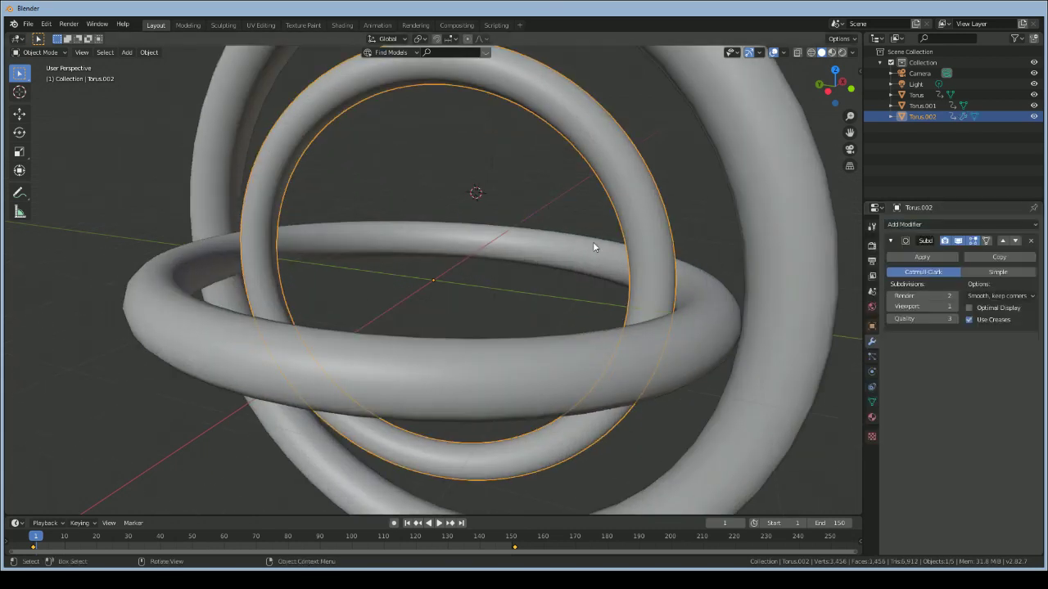
{"action": "scroll", "coordinate": [470, 301], "scroll_direction": "down", "scroll_amount": 6}
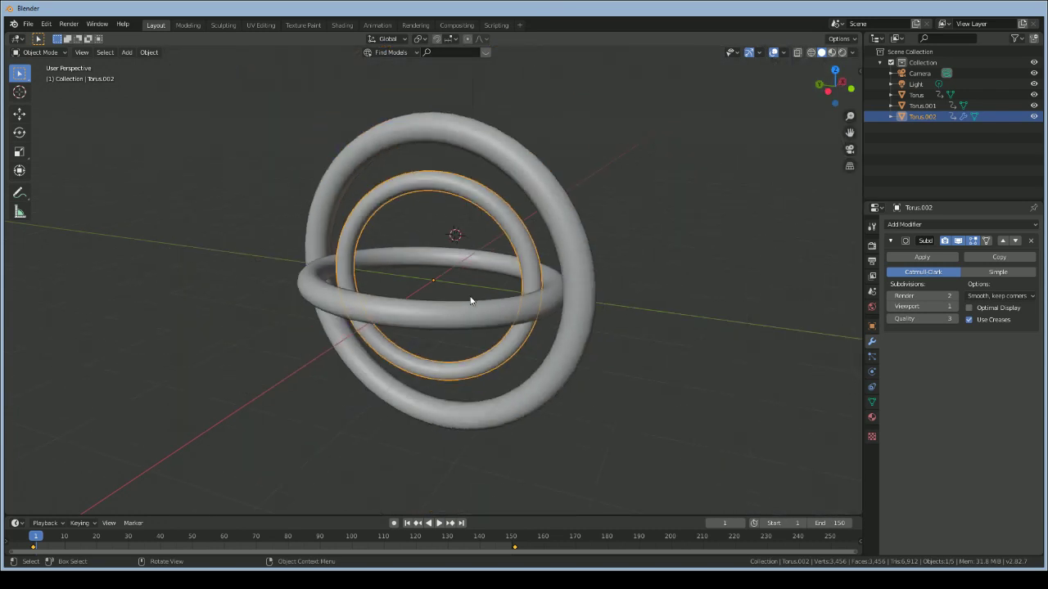
Try a higher viewport subdivision level on the innermost ring's Subdivision Surface modifier and reset it to the default
{"action": "scroll", "coordinate": [470, 302], "scroll_direction": "up", "scroll_amount": 2}
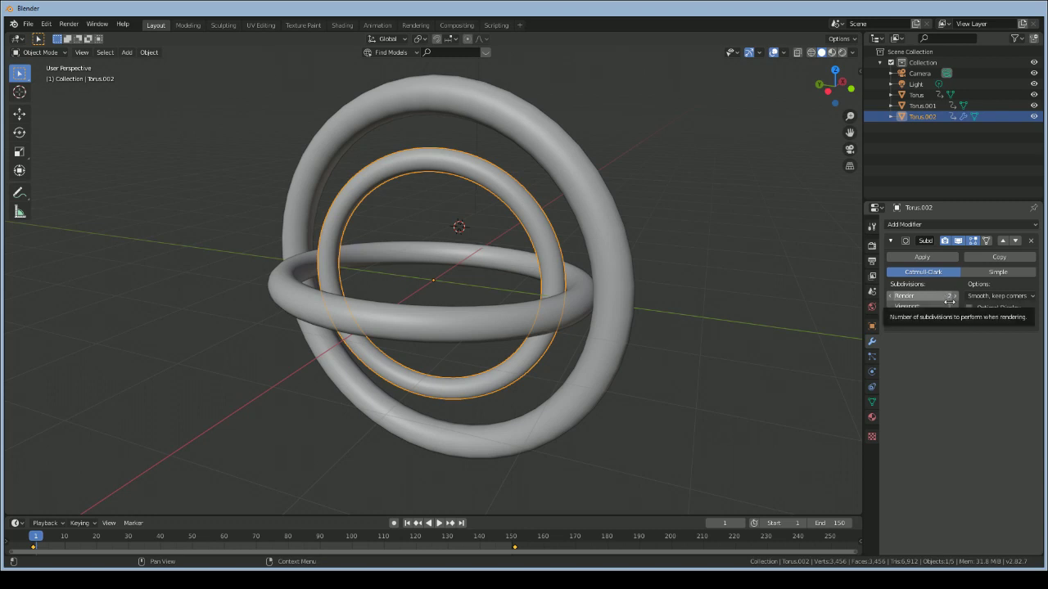
{"action": "left_click", "coordinate": [953, 306]}
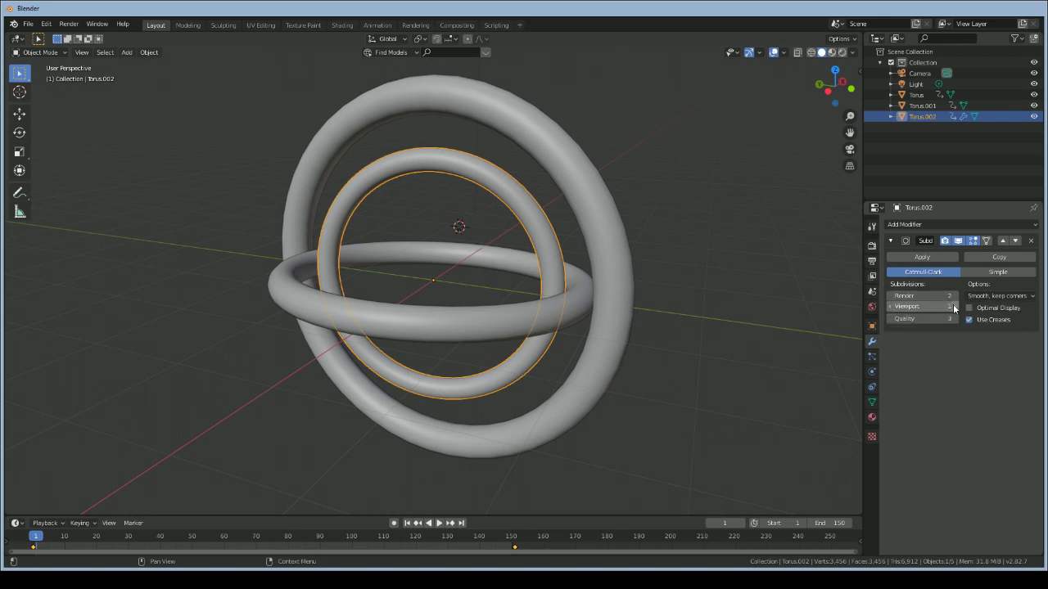
{"action": "left_click", "coordinate": [956, 307]}
{"action": "key", "text": "BackSpace"}
Add a Subdivision Surface modifier to the outer ring and set its viewport subdivisions to 2
{"action": "left_click", "coordinate": [579, 190]}
{"action": "left_click", "coordinate": [580, 190]}
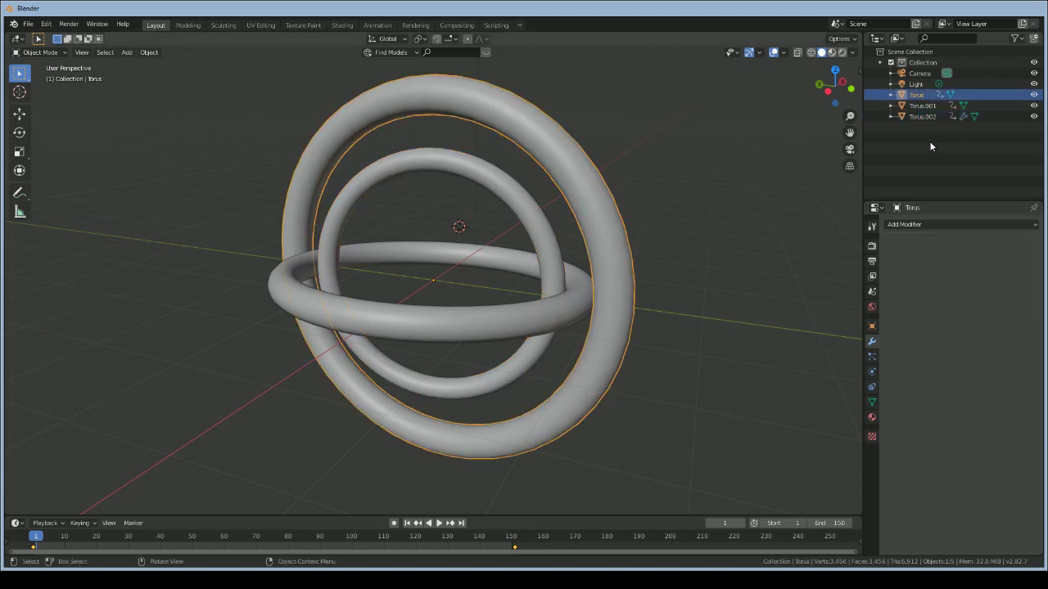
{"action": "left_click", "coordinate": [914, 226]}
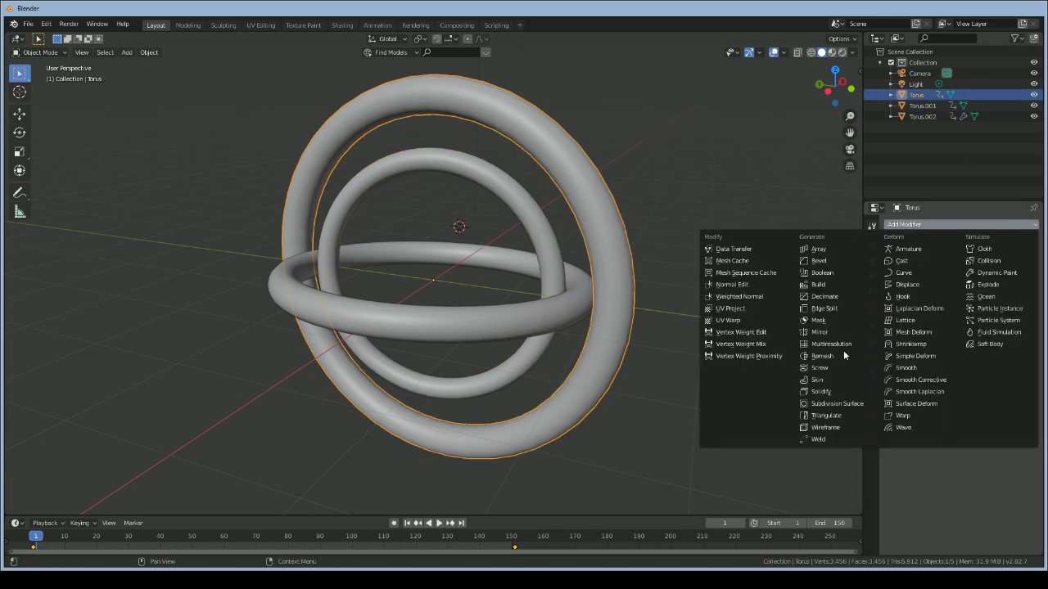
{"action": "left_click", "coordinate": [834, 404]}
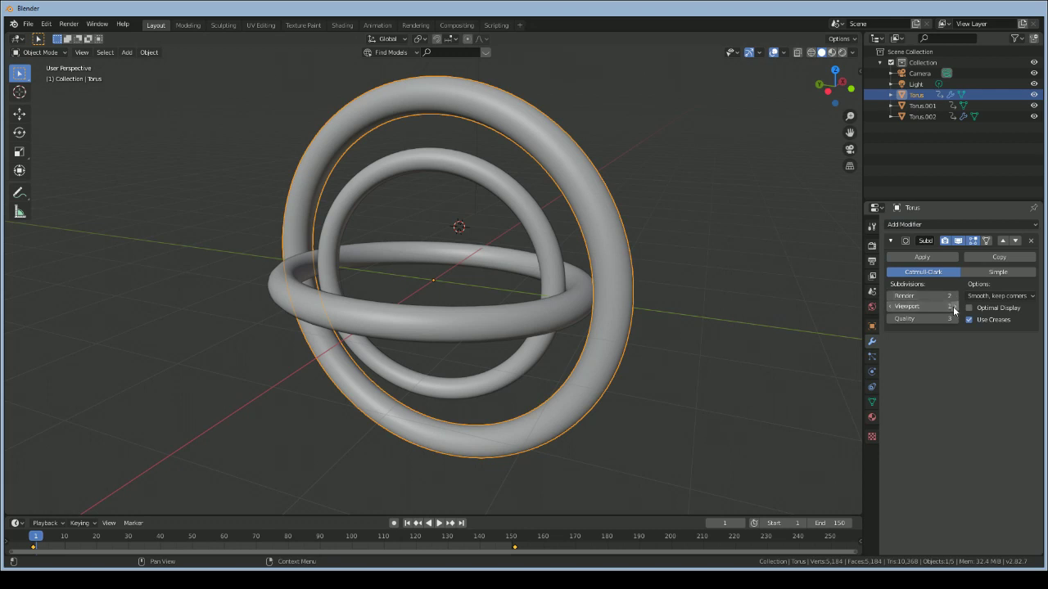
Set the innermost ring's viewport subdivisions to 2 and inspect the smoothness of the rings
{"action": "left_click", "coordinate": [924, 117]}
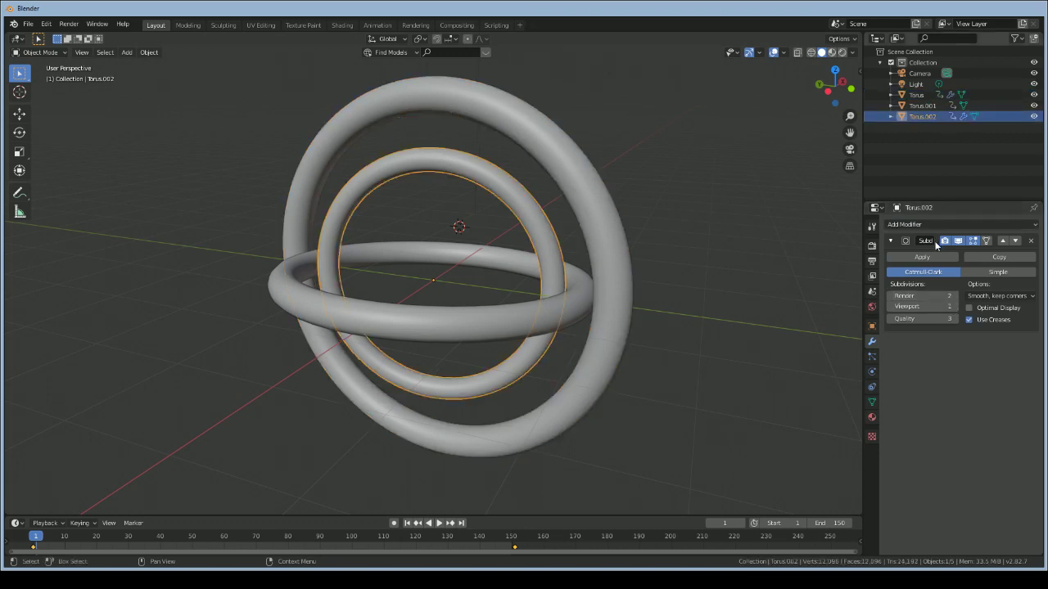
{"action": "left_click", "coordinate": [952, 306]}
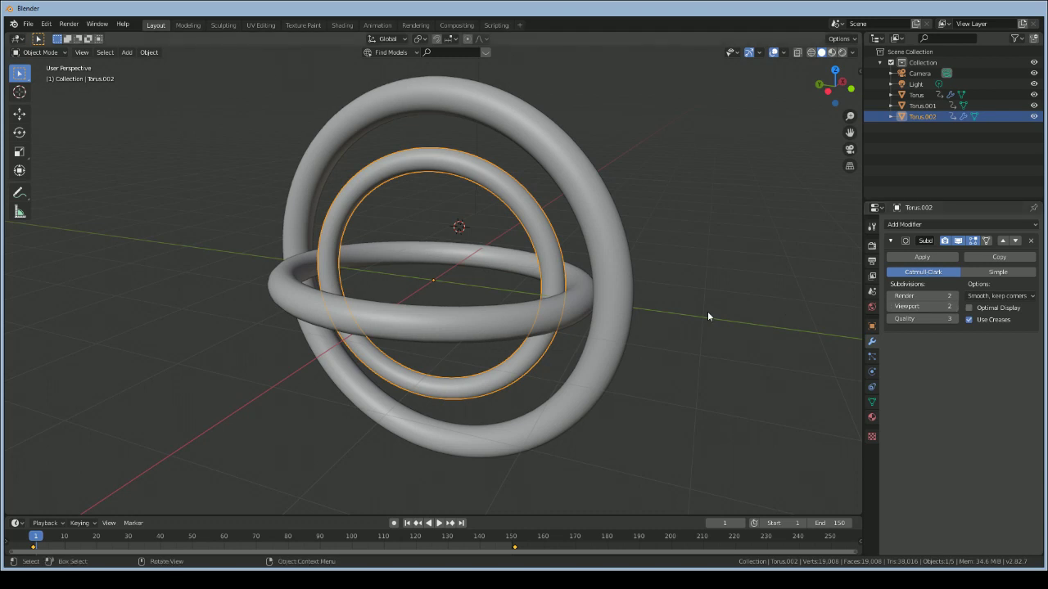
{"action": "scroll", "coordinate": [624, 304], "scroll_direction": "down", "scroll_amount": 6}
{"action": "scroll", "coordinate": [625, 305], "scroll_direction": "up", "scroll_amount": 9}
{"action": "scroll", "coordinate": [608, 507], "scroll_direction": "down", "scroll_amount": 1}
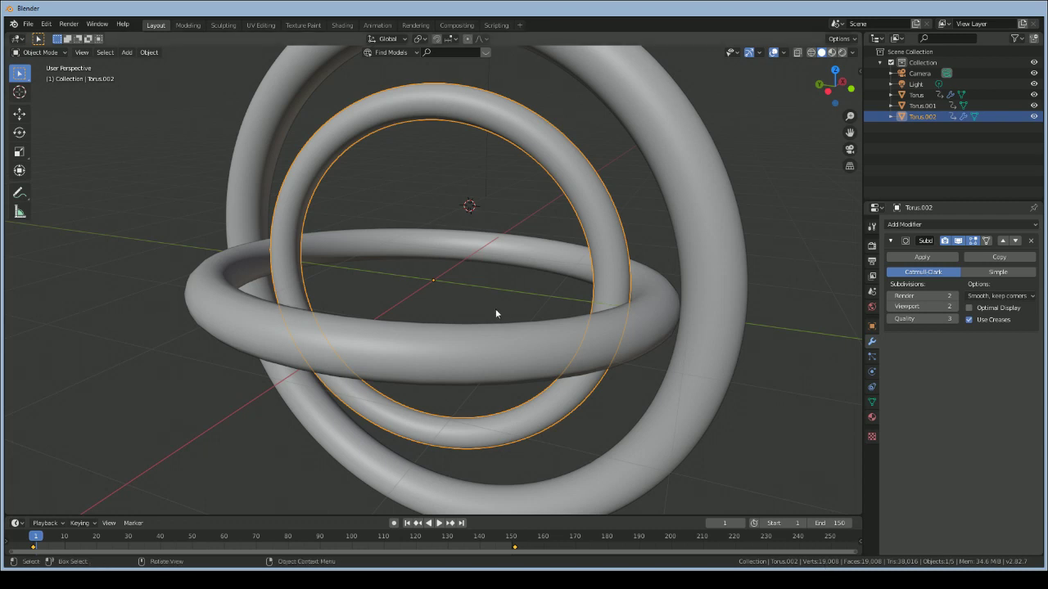
{"action": "scroll", "coordinate": [496, 309], "scroll_direction": "down", "scroll_amount": 5}
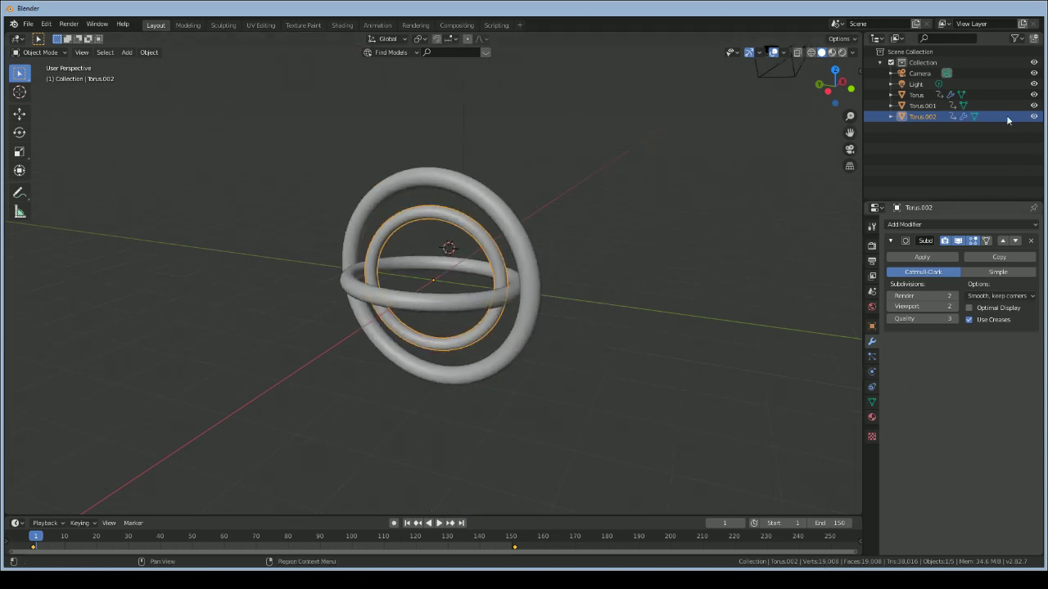
Create a new material for the outer ring and look through its Principled BSDF settings
{"action": "left_click", "coordinate": [920, 97]}
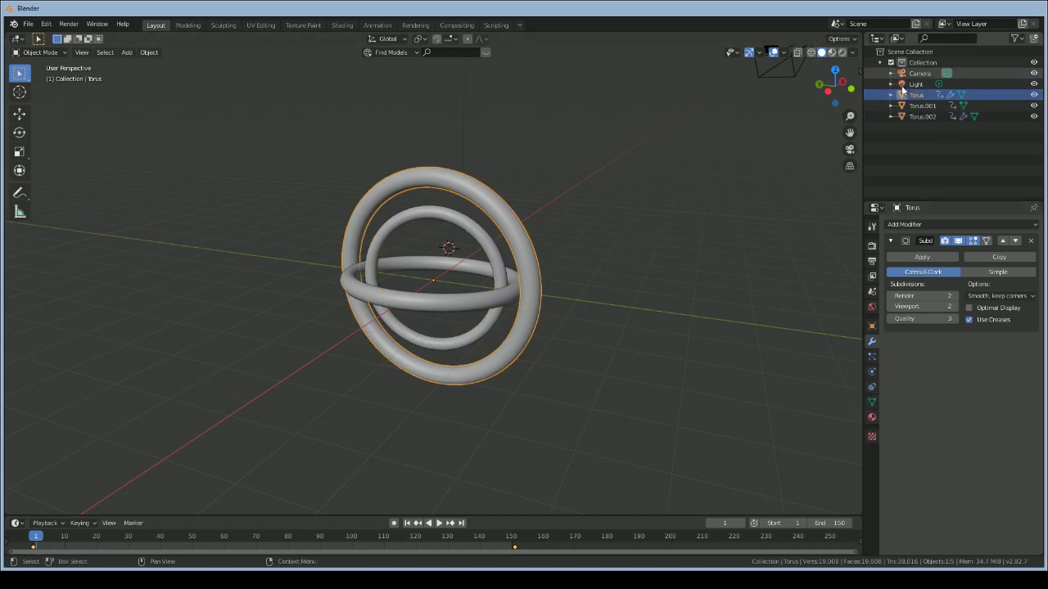
{"action": "left_click", "coordinate": [871, 418]}
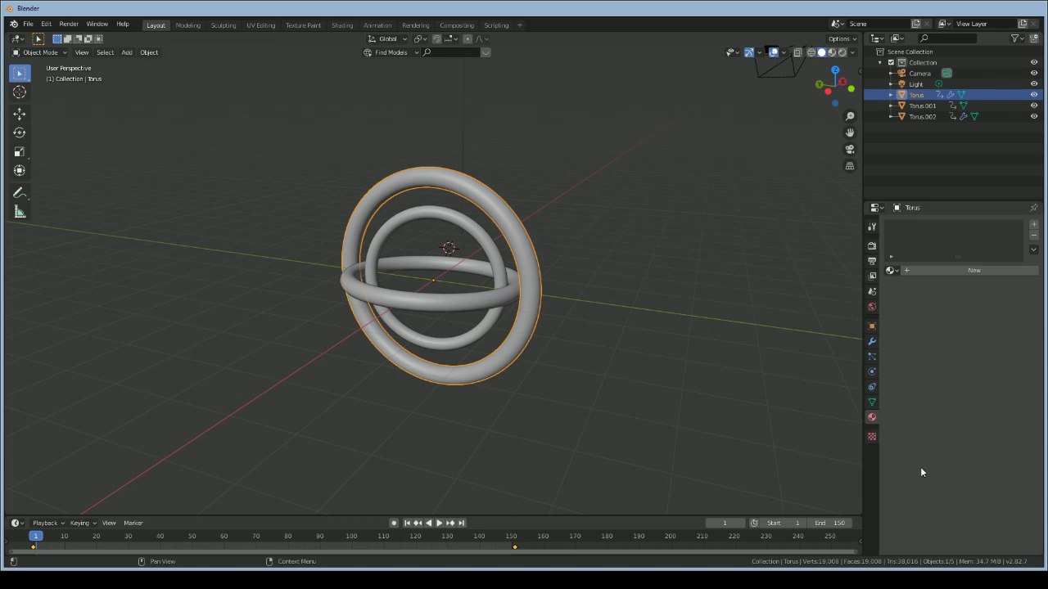
{"action": "left_click", "coordinate": [978, 270]}
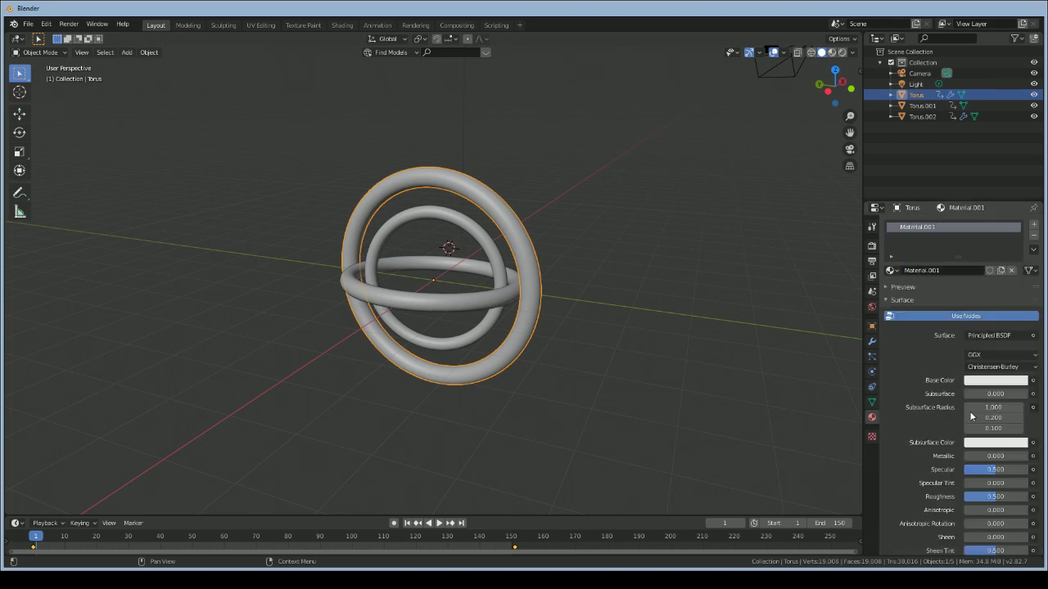
{"action": "scroll", "coordinate": [983, 426], "scroll_direction": "down", "scroll_amount": 5}
{"action": "scroll", "coordinate": [985, 452], "scroll_direction": "up", "scroll_amount": 3}
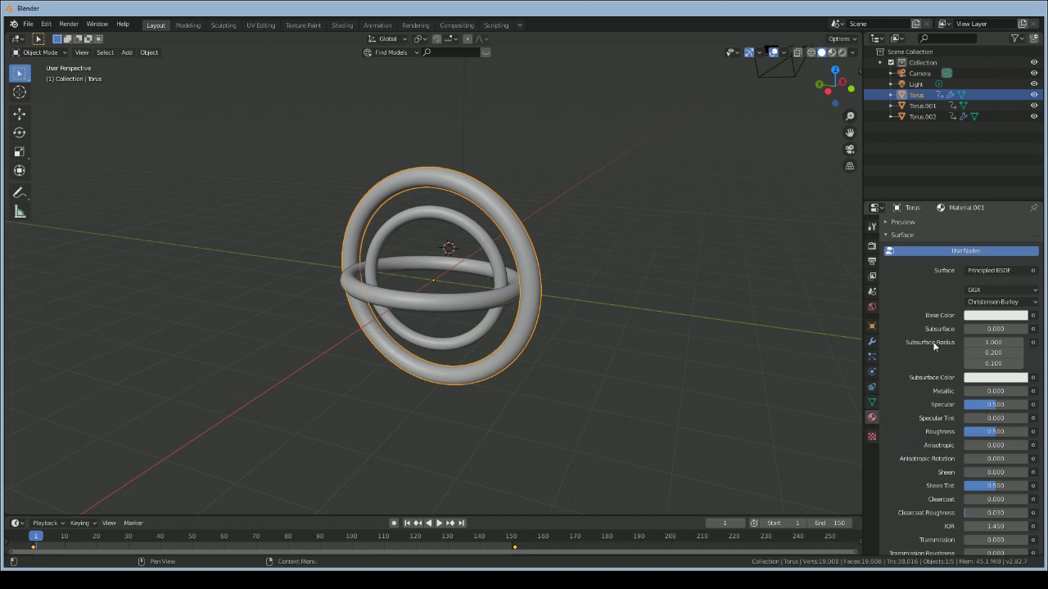
{"action": "scroll", "coordinate": [933, 307], "scroll_direction": "up", "scroll_amount": 2}
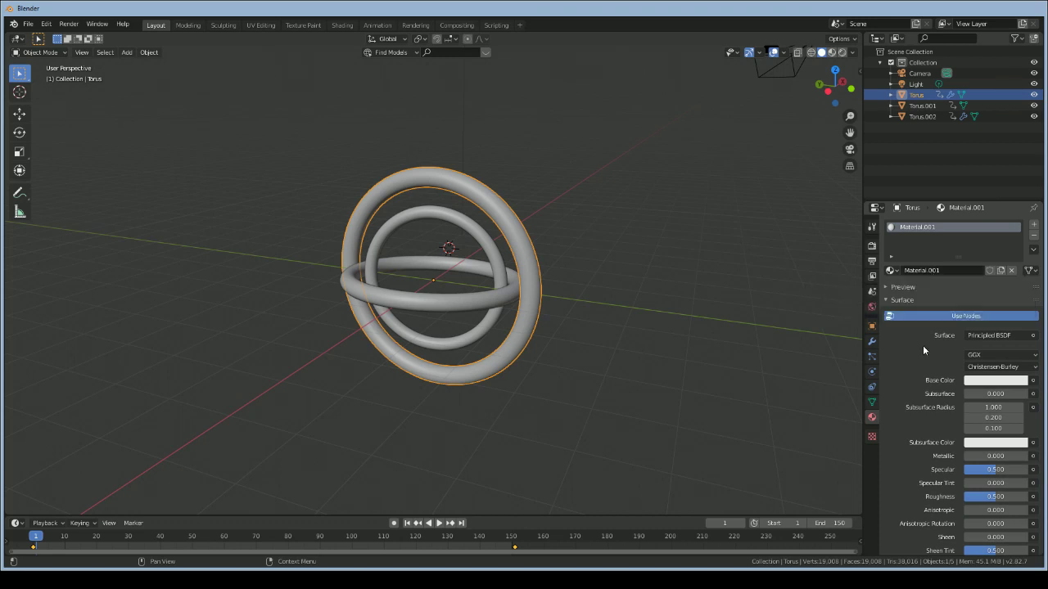
Set the Metallic value of the outer ring's material to 1.000
{"action": "scroll", "coordinate": [923, 346], "scroll_direction": "down", "scroll_amount": 3}
{"action": "scroll", "coordinate": [968, 368], "scroll_direction": "down", "scroll_amount": 3}
{"action": "scroll", "coordinate": [967, 377], "scroll_direction": "up", "scroll_amount": 2}
{"action": "scroll", "coordinate": [970, 390], "scroll_direction": "down", "scroll_amount": 2}
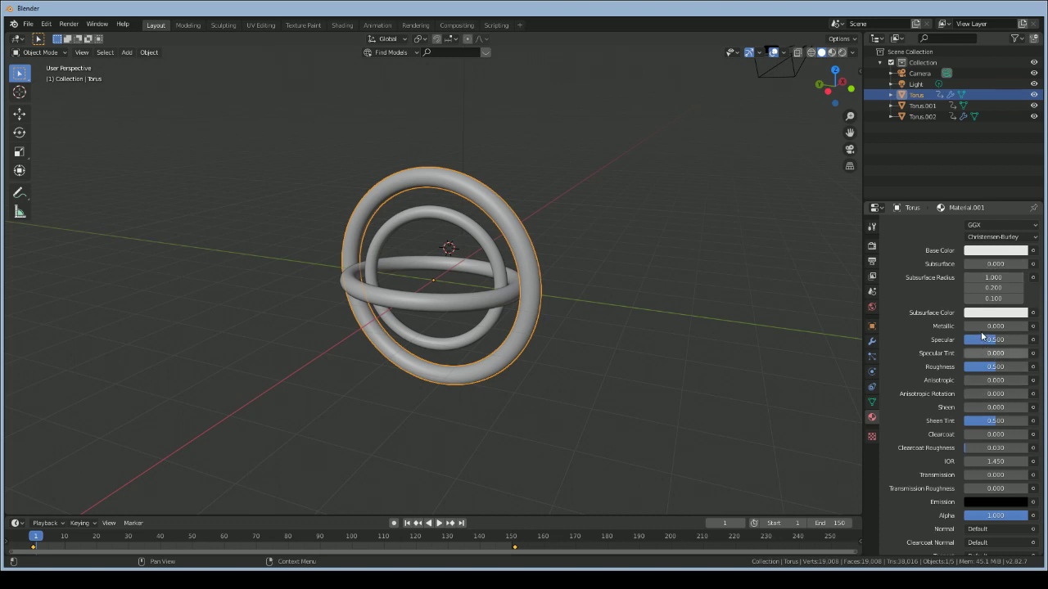
{"action": "left_click_drag", "start_coordinate": [981, 326], "coordinate": [1028, 326]}
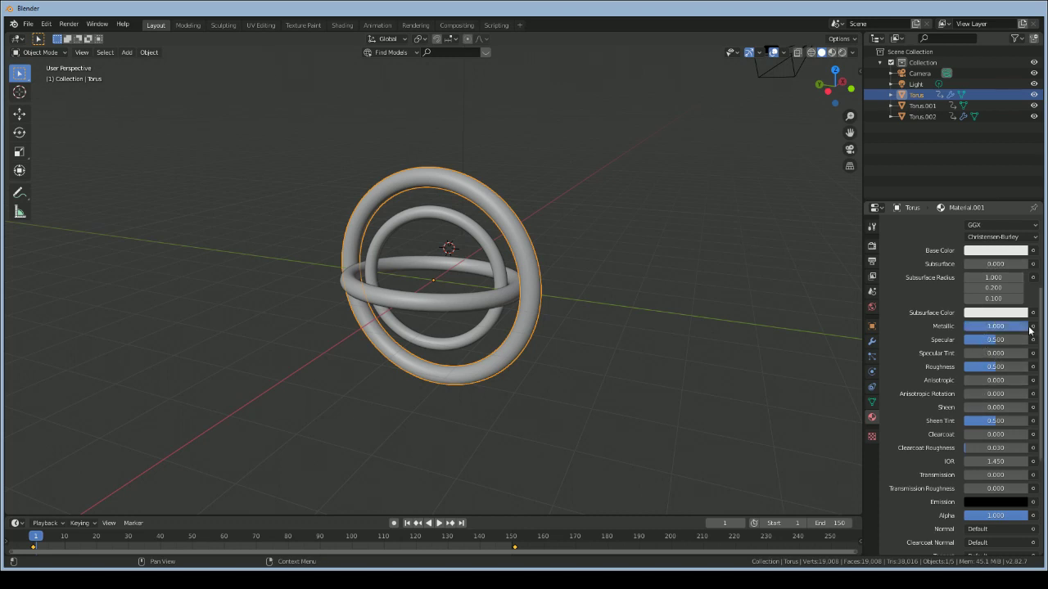
Switch the viewport to rendered shading and examine the metallic outer ring from different distances
{"action": "left_click", "coordinate": [842, 53]}
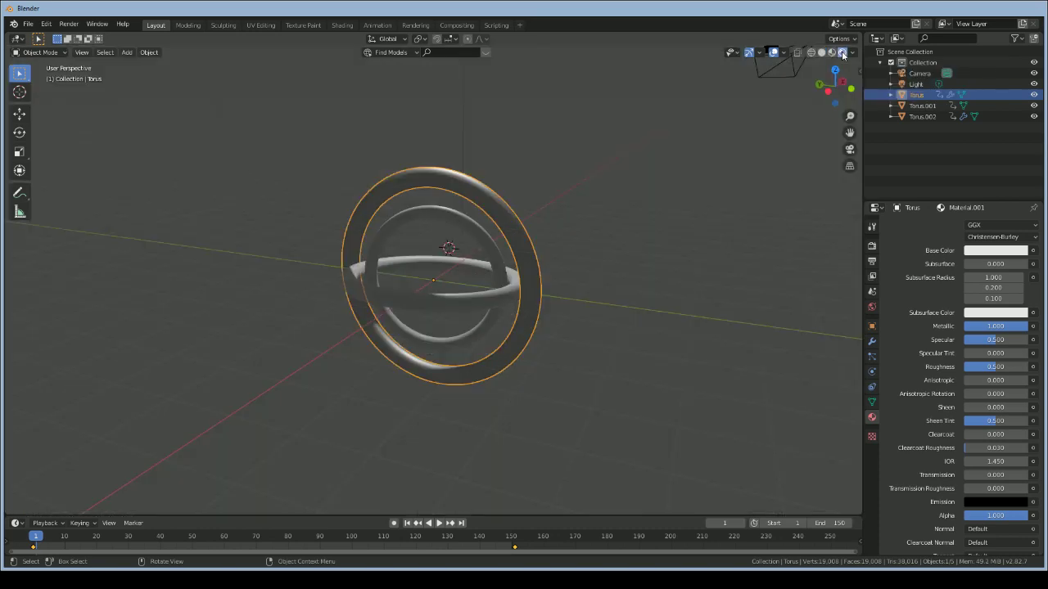
{"action": "scroll", "coordinate": [604, 302], "scroll_direction": "down", "scroll_amount": 6}
{"action": "scroll", "coordinate": [604, 302], "scroll_direction": "up", "scroll_amount": 8}
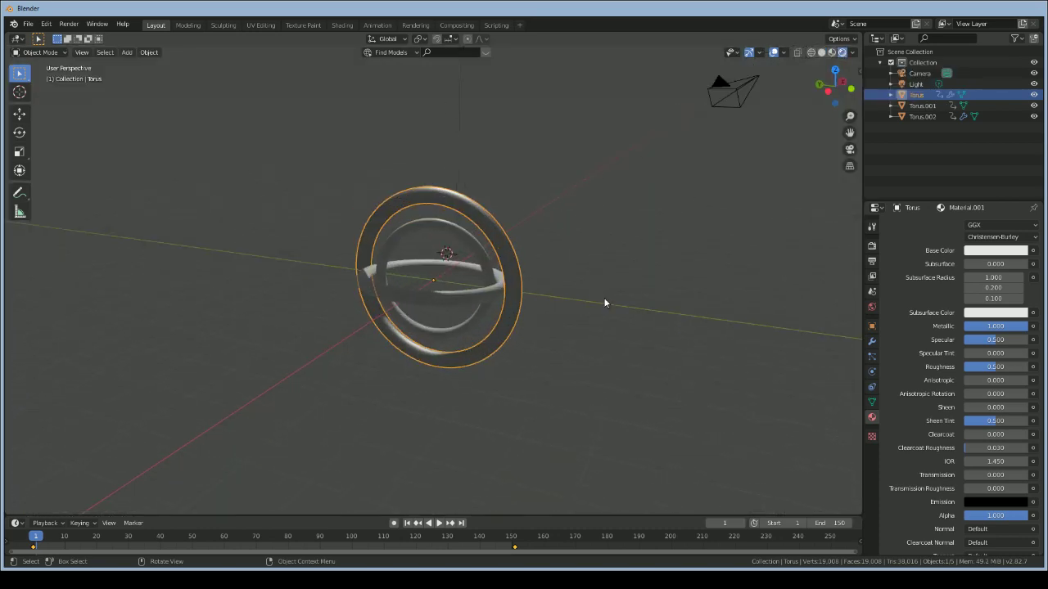
{"action": "scroll", "coordinate": [604, 303], "scroll_direction": "down", "scroll_amount": 5}
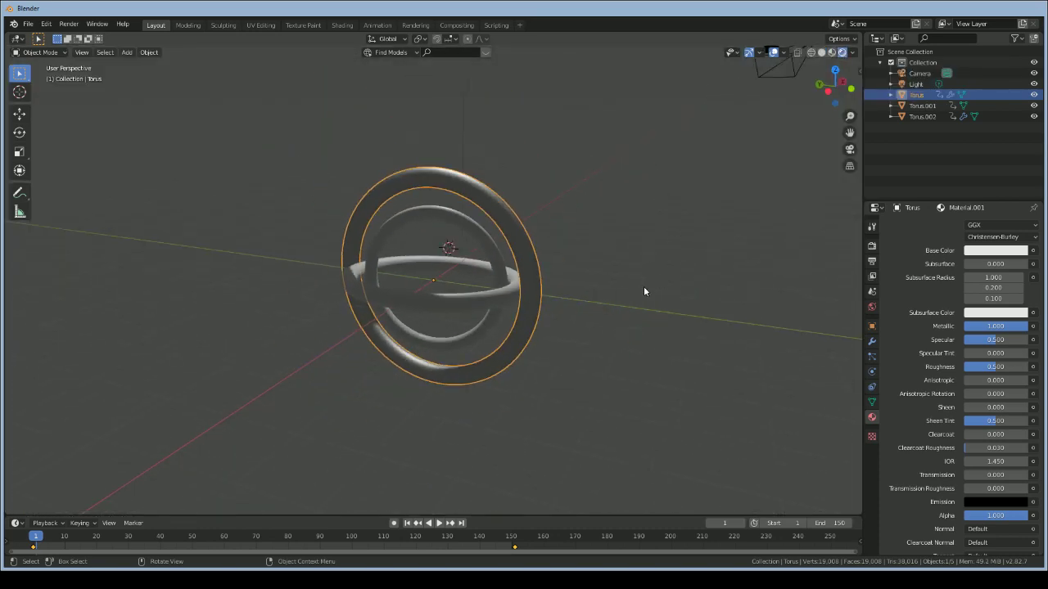
{"action": "scroll", "coordinate": [580, 206], "scroll_direction": "up", "scroll_amount": 4}
{"action": "scroll", "coordinate": [579, 207], "scroll_direction": "down", "scroll_amount": 4}
{"action": "scroll", "coordinate": [580, 206], "scroll_direction": "up", "scroll_amount": 1}
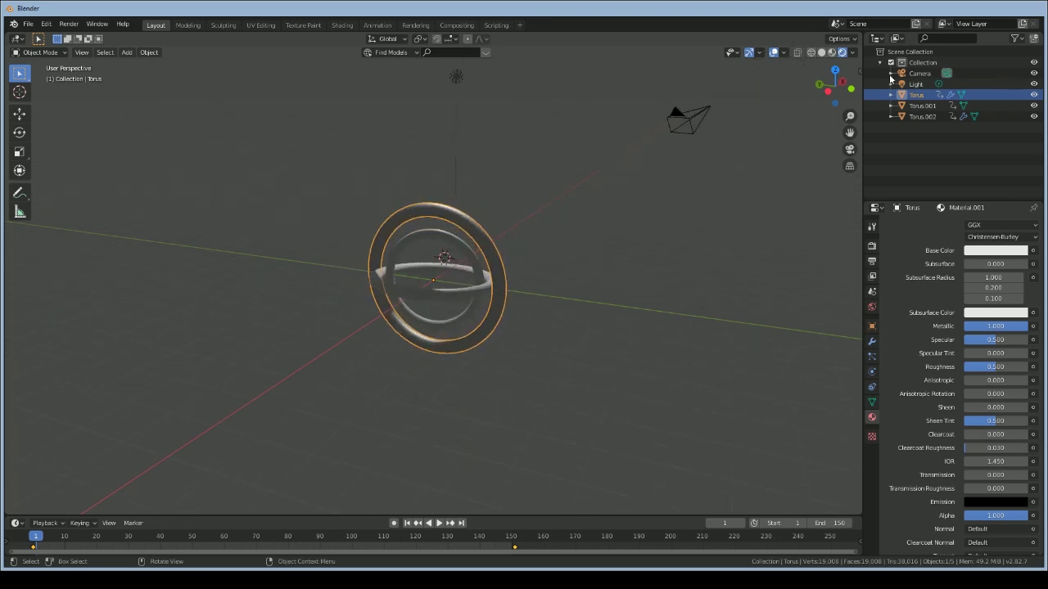
Check the rendered look of the rings through the camera view
{"action": "left_click", "coordinate": [849, 149]}
{"action": "scroll", "coordinate": [537, 269], "scroll_direction": "down", "scroll_amount": 4}
{"action": "scroll", "coordinate": [581, 262], "scroll_direction": "up", "scroll_amount": 4}
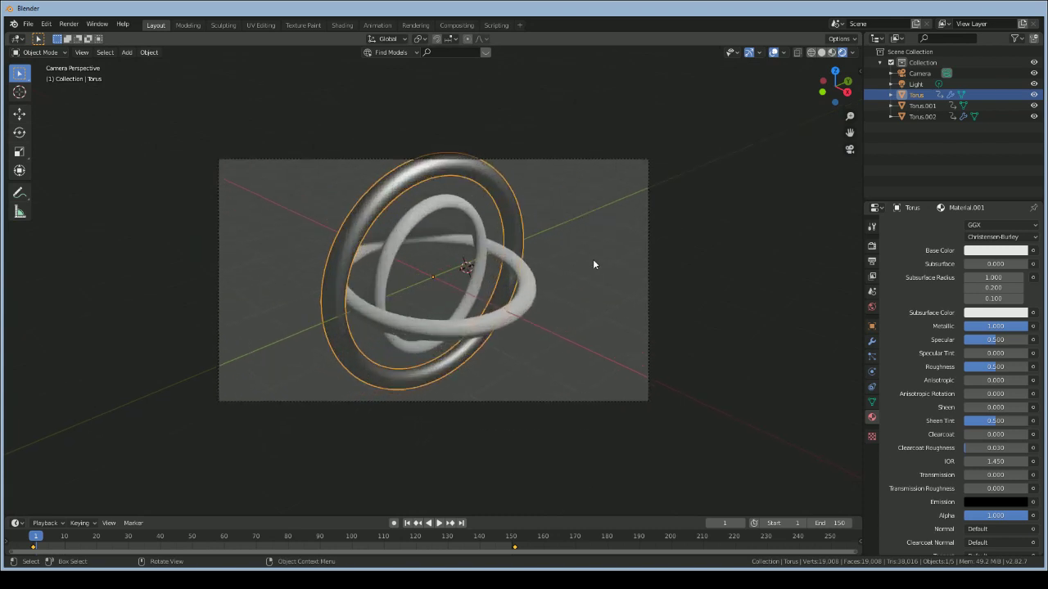
{"action": "scroll", "coordinate": [615, 254], "scroll_direction": "down", "scroll_amount": 4}
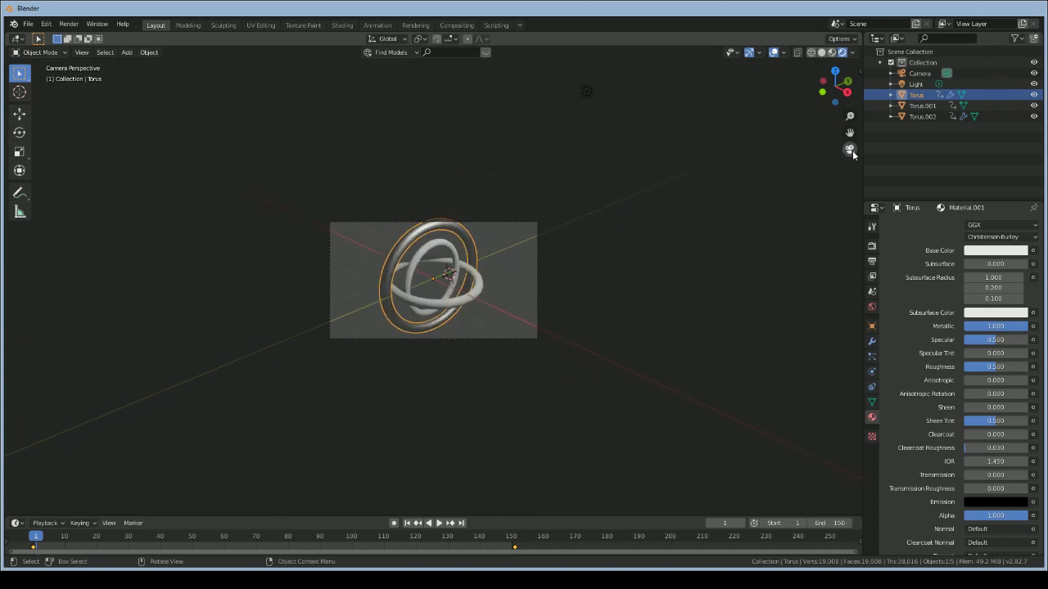
Move the point light about -3.79 m along the X axis and lower it along Z to just above the rings
{"action": "middle_click_drag", "start_coordinate": [829, 129], "coordinate": [720, 131]}
{"action": "left_click_drag", "start_coordinate": [837, 85], "coordinate": [717, 111]}
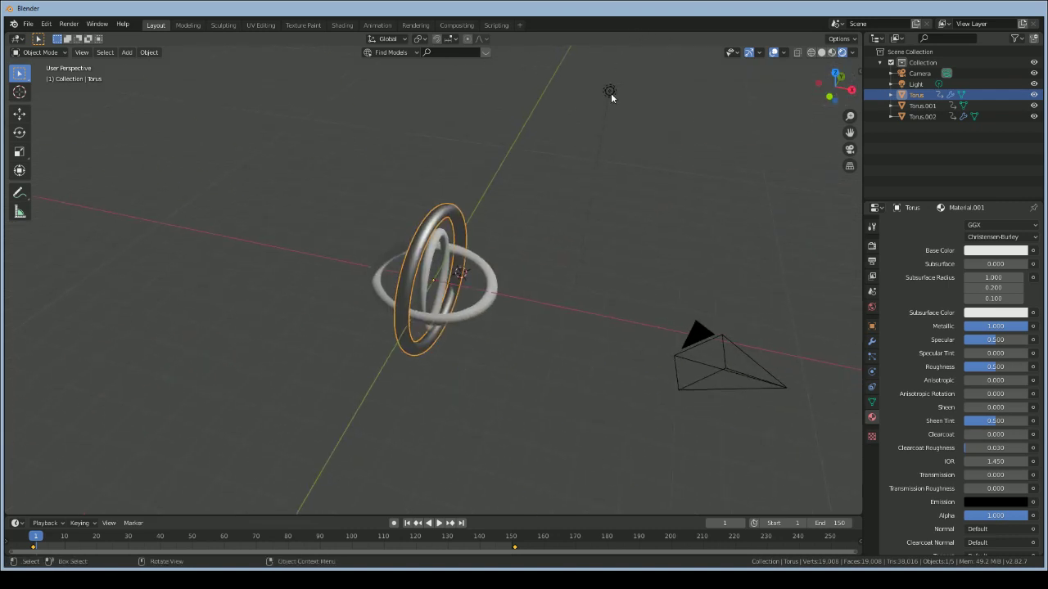
{"action": "left_click", "coordinate": [610, 92]}
{"action": "key", "text": "g"}
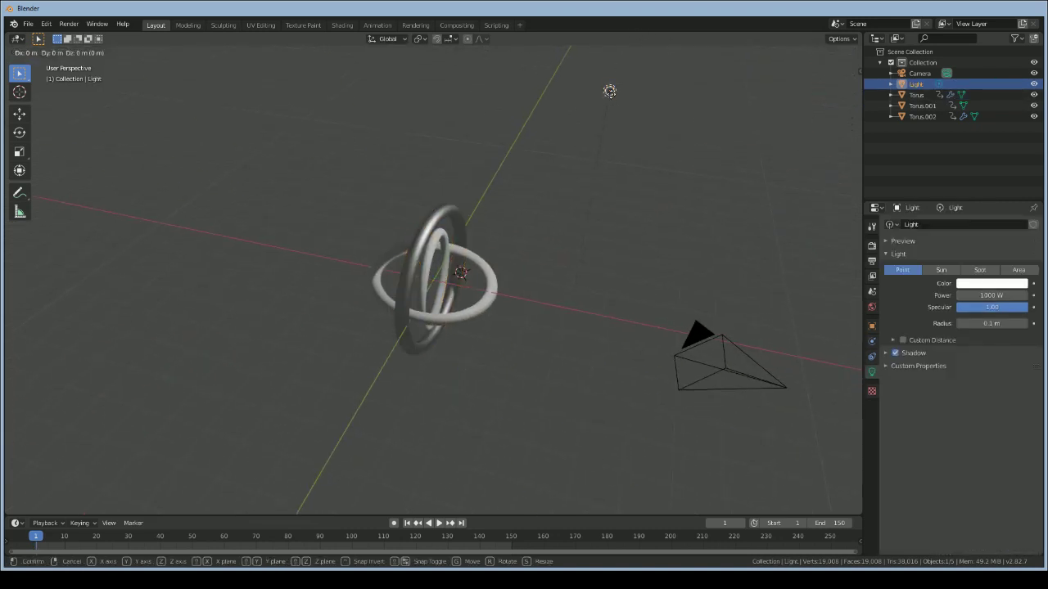
{"action": "key", "text": "x"}
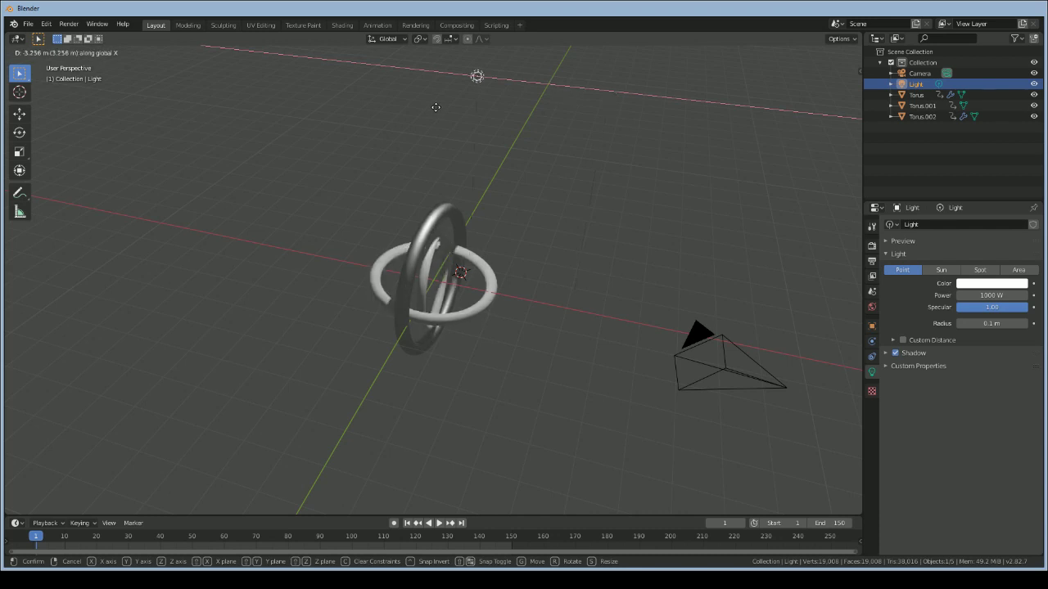
{"action": "left_click", "coordinate": [453, 111]}
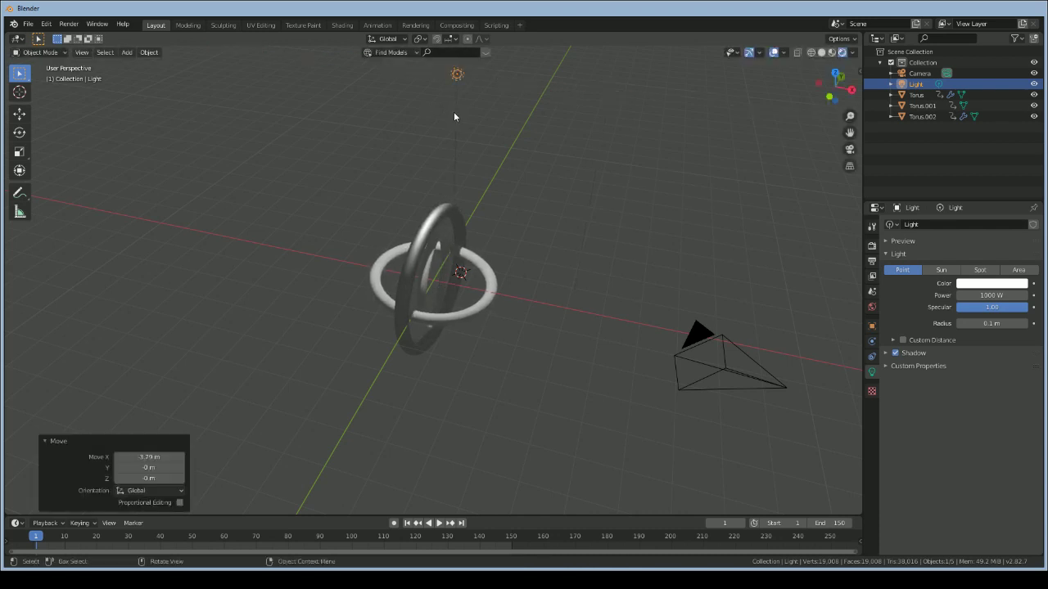
{"action": "key", "text": "g"}
{"action": "key", "text": "z"}
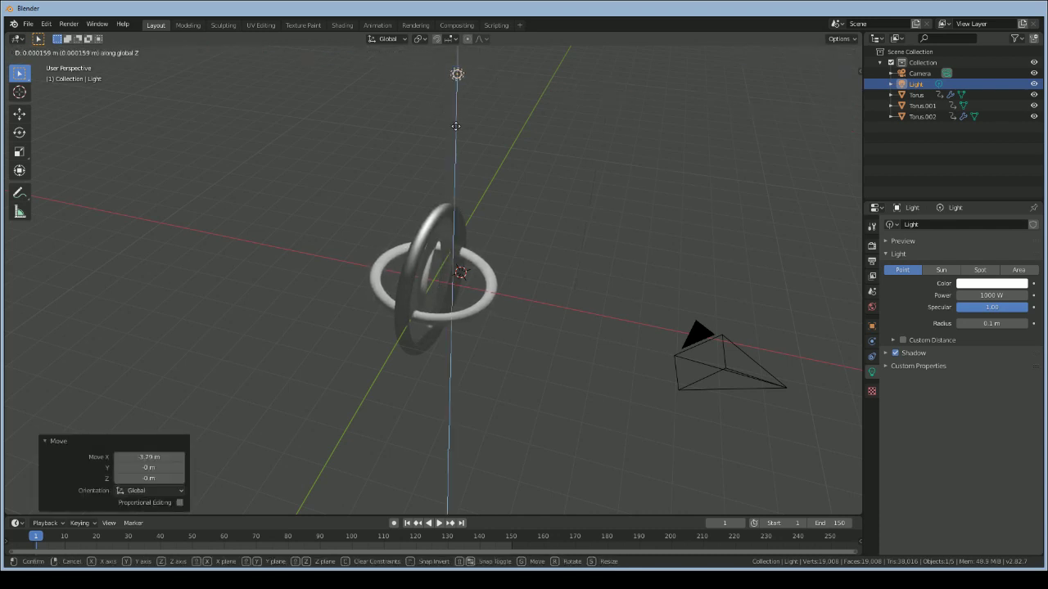
{"action": "left_click", "coordinate": [454, 185]}
Move the light about -1.22 m along the Y axis to centre it above the rings, and check its position
{"action": "left_click_drag", "start_coordinate": [827, 77], "coordinate": [524, 122]}
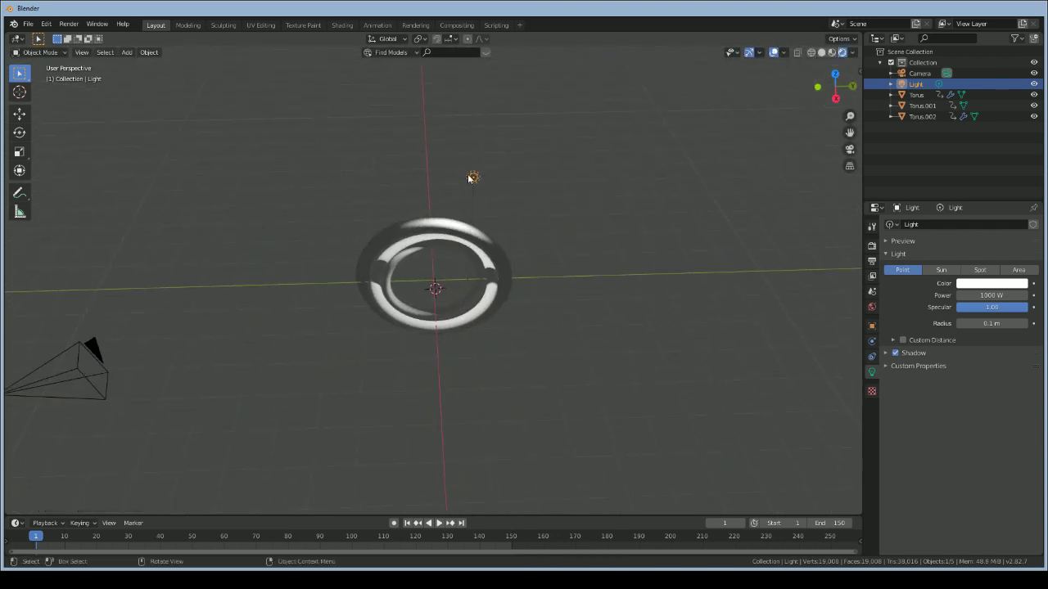
{"action": "key", "text": "g"}
{"action": "key", "text": "y"}
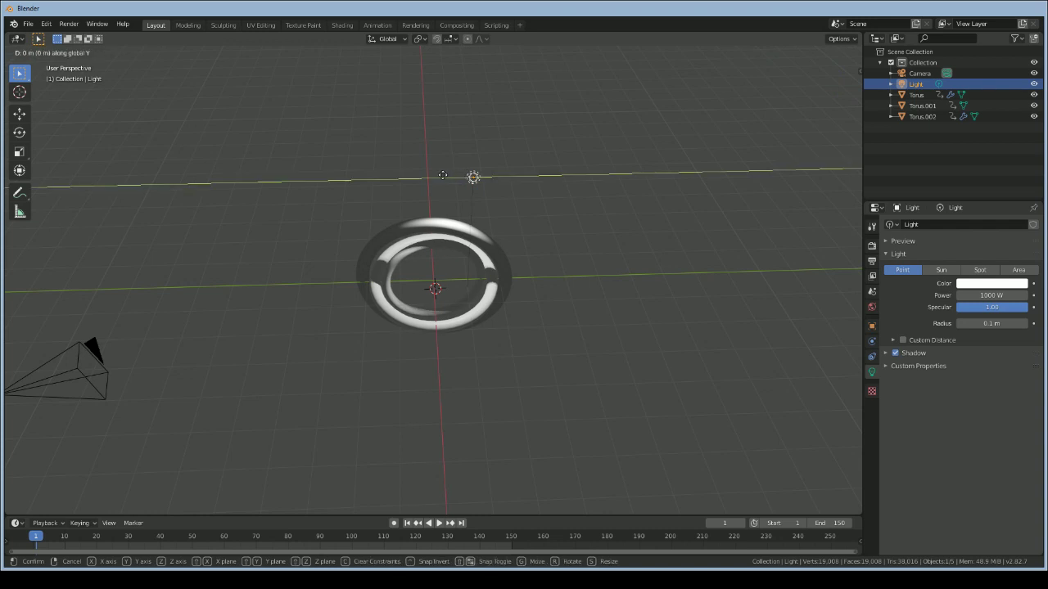
{"action": "left_click", "coordinate": [486, 187]}
{"action": "scroll", "coordinate": [580, 258], "scroll_direction": "down", "scroll_amount": 3}
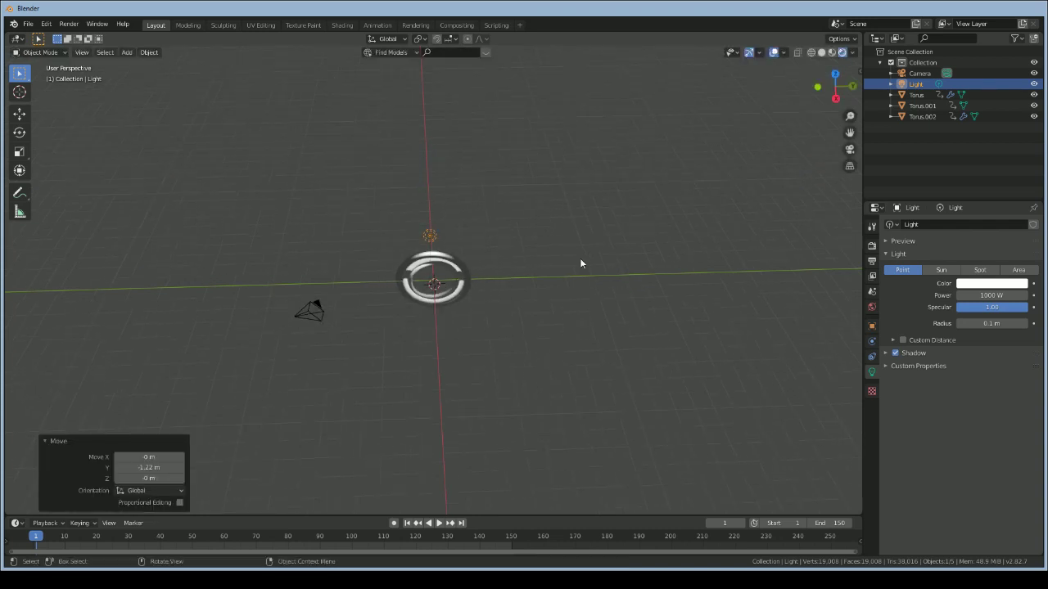
{"action": "scroll", "coordinate": [765, 145], "scroll_direction": "up", "scroll_amount": 2}
{"action": "left_click_drag", "start_coordinate": [835, 97], "coordinate": [680, 219]}
{"action": "scroll", "coordinate": [680, 222], "scroll_direction": "up", "scroll_amount": 2}
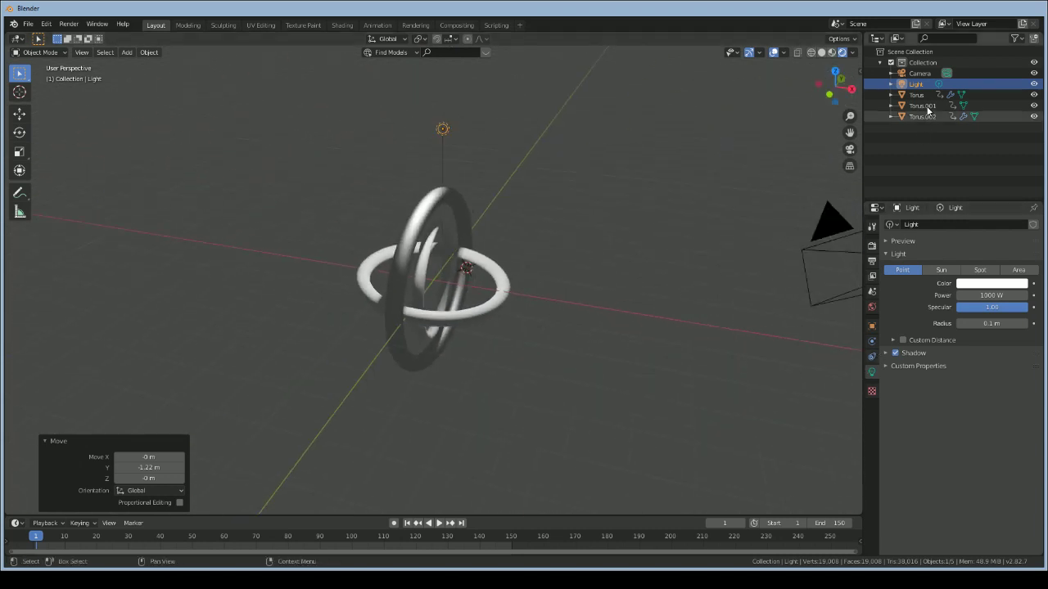
Give the horizontal ring Torus.001 a material slot and assign the existing metallic Material.001 to it
{"action": "left_click", "coordinate": [924, 107]}
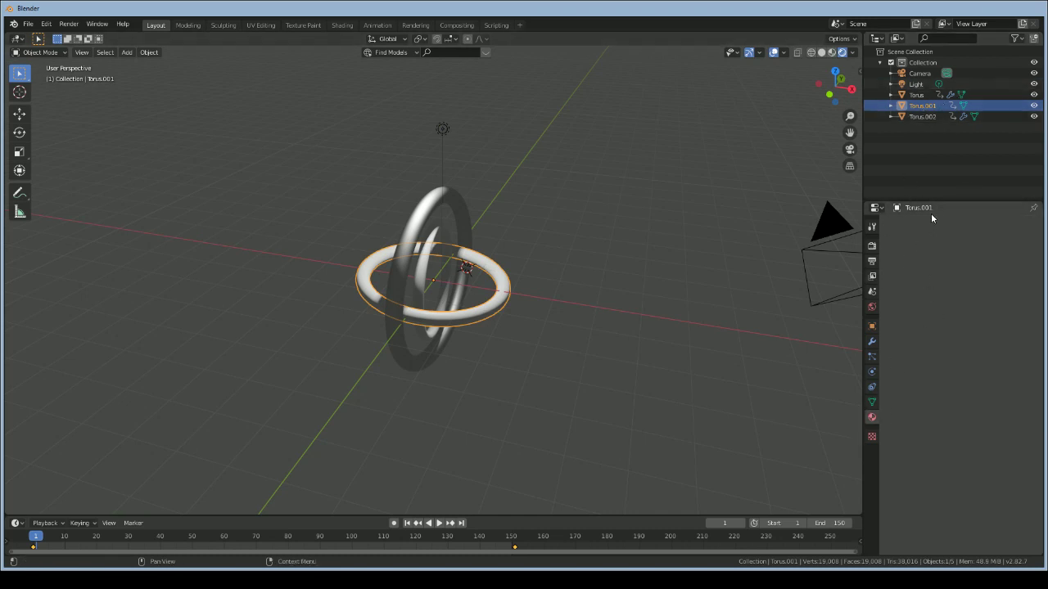
{"action": "left_click", "coordinate": [871, 417]}
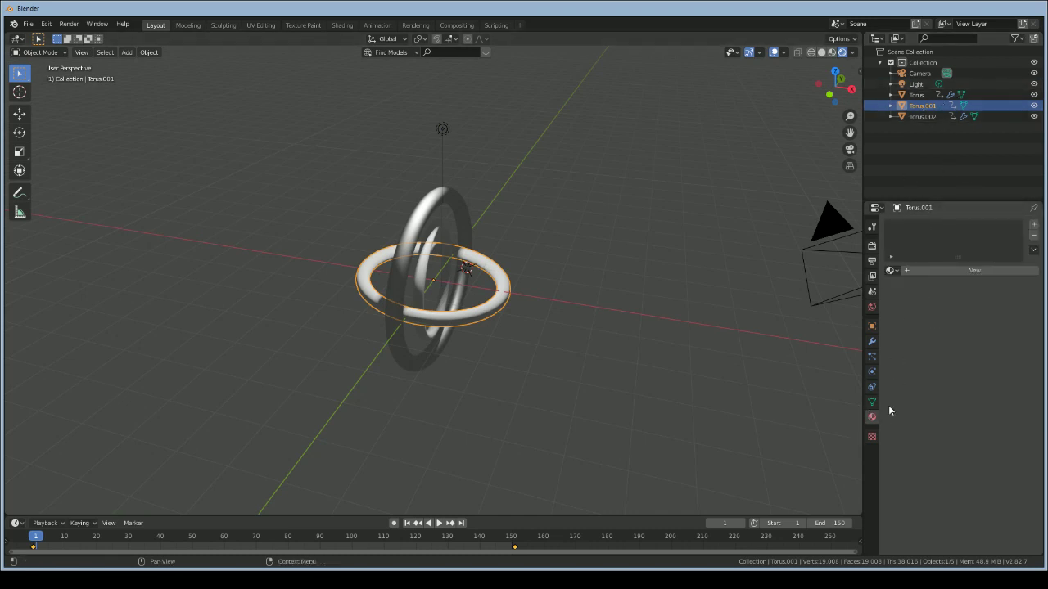
{"action": "left_click", "coordinate": [958, 271]}
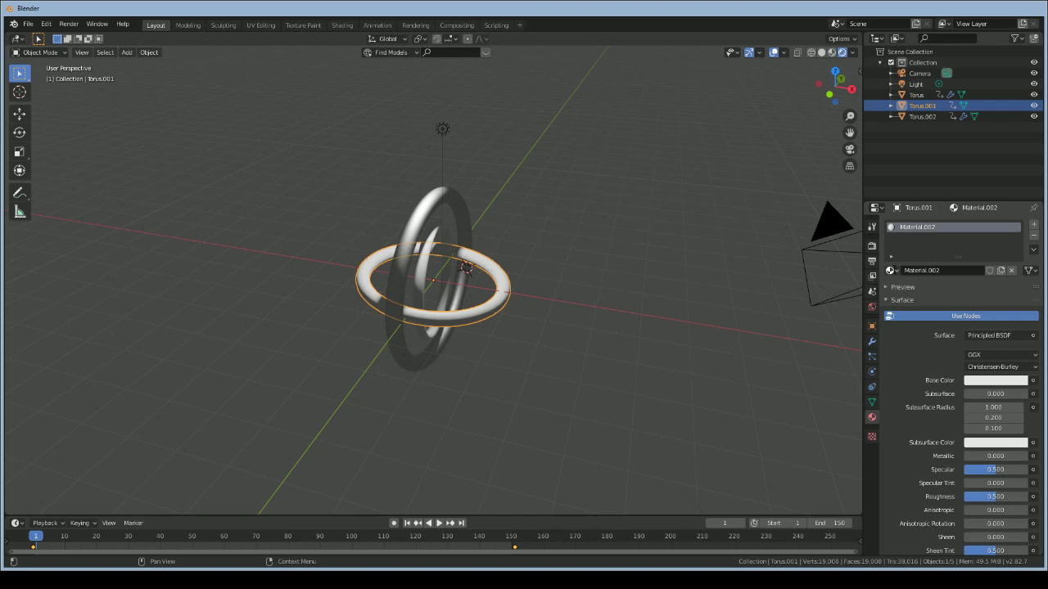
{"action": "left_click", "coordinate": [892, 272]}
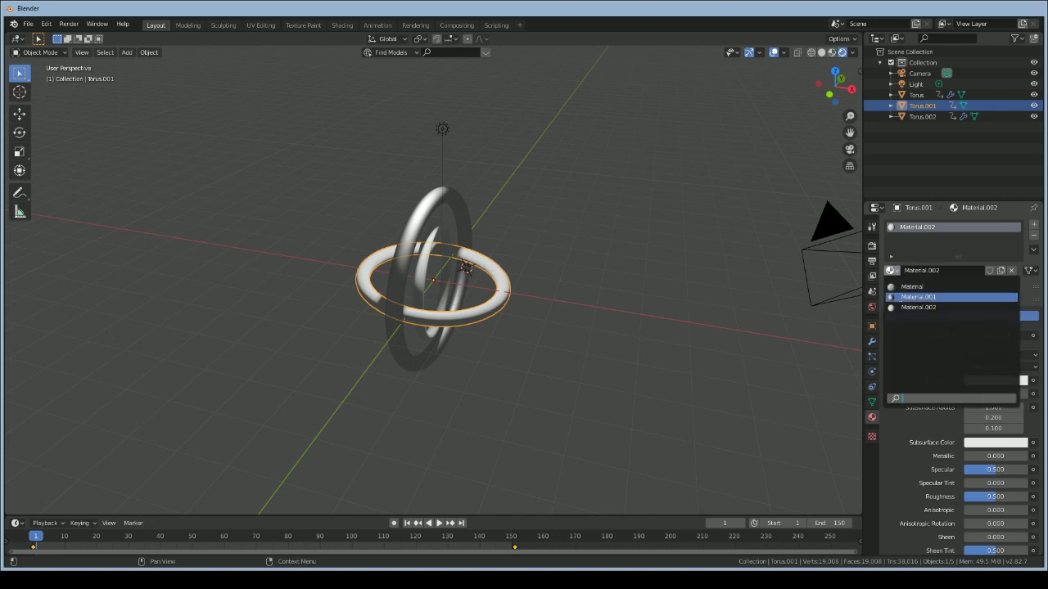
{"action": "left_click", "coordinate": [909, 297]}
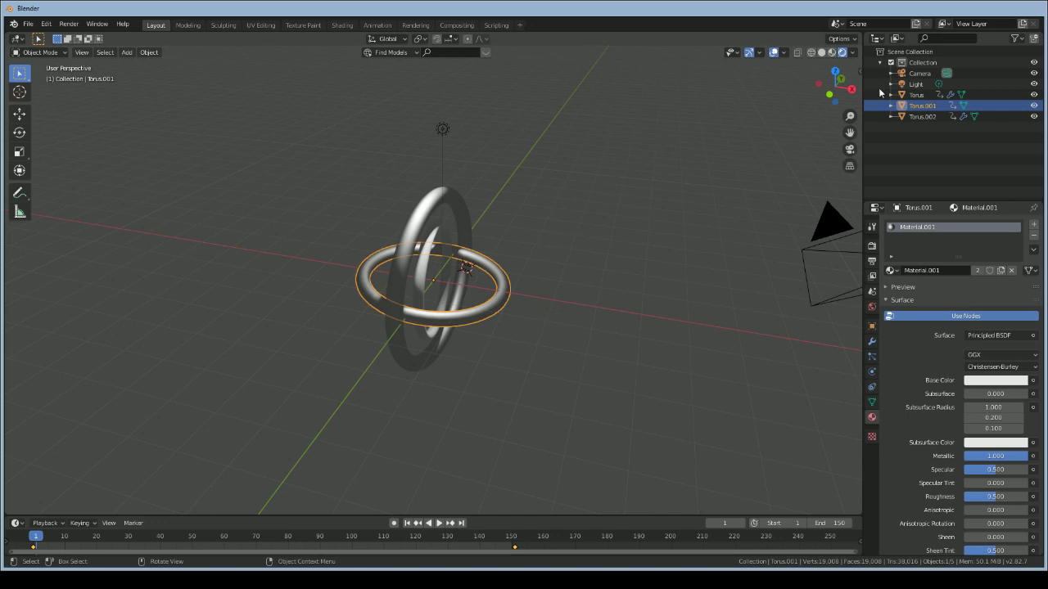
Assign the existing metallic Material.001 to the innermost ring, Torus.002, as well
{"action": "left_click", "coordinate": [922, 117]}
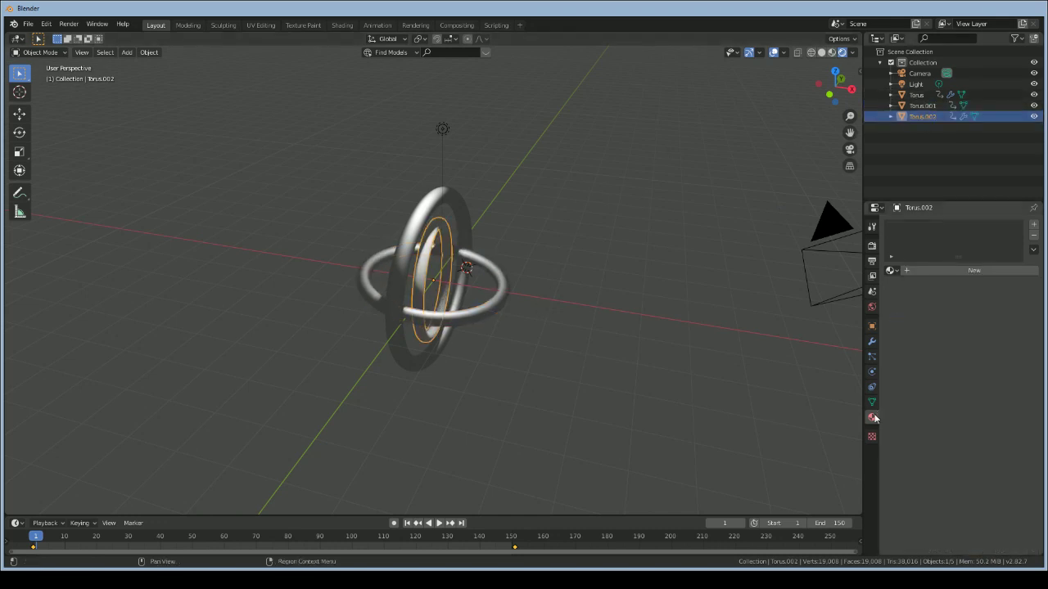
{"action": "left_click", "coordinate": [948, 270]}
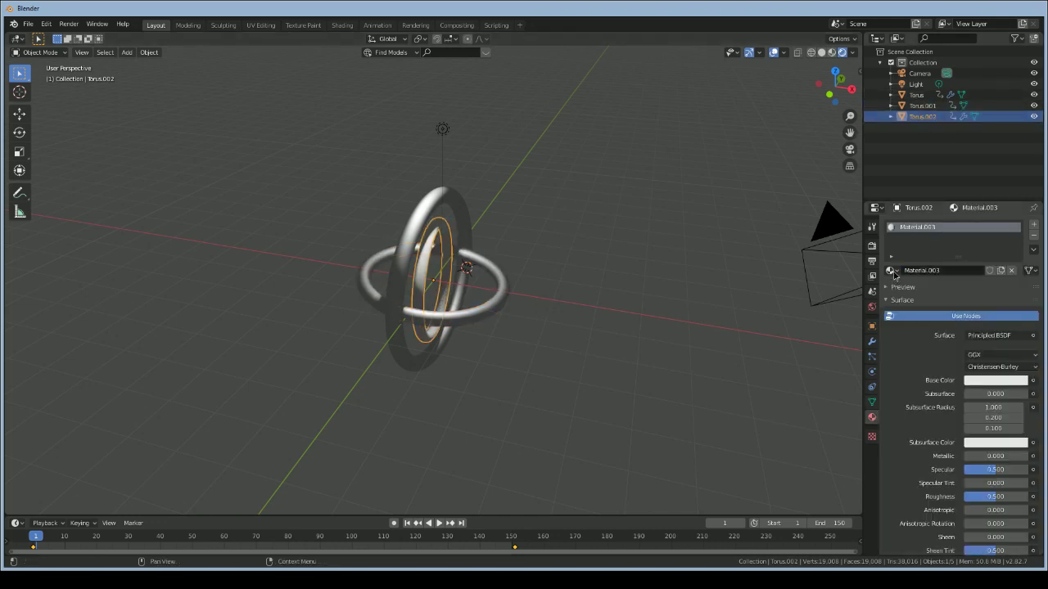
{"action": "left_click", "coordinate": [892, 271]}
{"action": "left_click", "coordinate": [917, 297]}
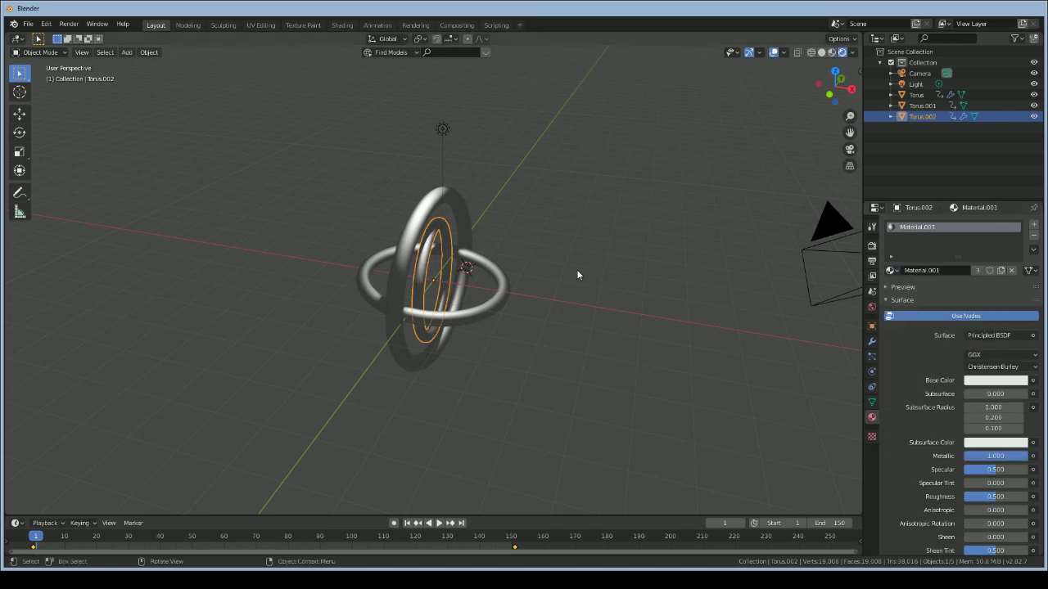
Lower the roughness of the rings' shared Material.001 to about 0.158
{"action": "scroll", "coordinate": [579, 276], "scroll_direction": "down", "scroll_amount": 8}
{"action": "scroll", "coordinate": [579, 276], "scroll_direction": "up", "scroll_amount": 10}
{"action": "mouse_move", "coordinate": [835, 87]}
{"action": "left_mouse_down"}
{"action": "mouse_move", "coordinate": [757, 77]}
{"action": "mouse_move", "coordinate": [831, 90]}
{"action": "left_mouse_up"}
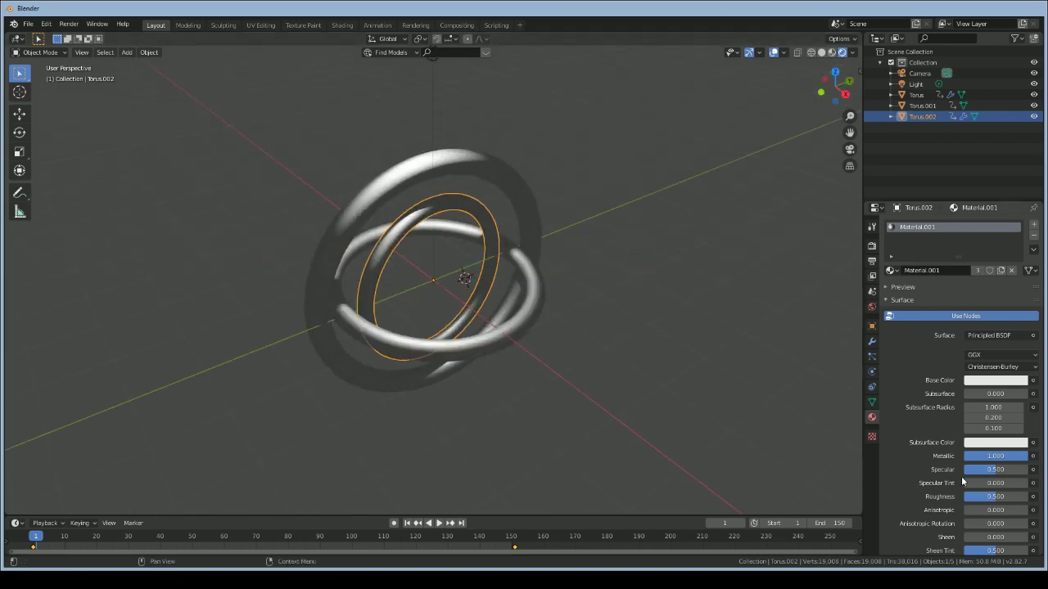
{"action": "scroll", "coordinate": [963, 482], "scroll_direction": "down", "scroll_amount": 5}
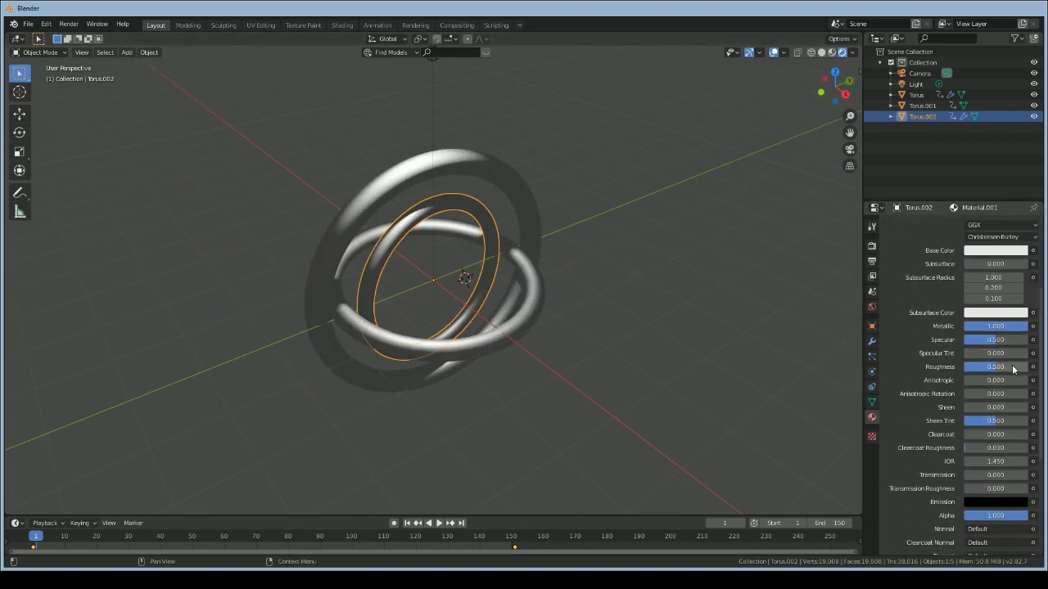
{"action": "left_click_drag", "start_coordinate": [995, 366], "coordinate": [973, 366]}
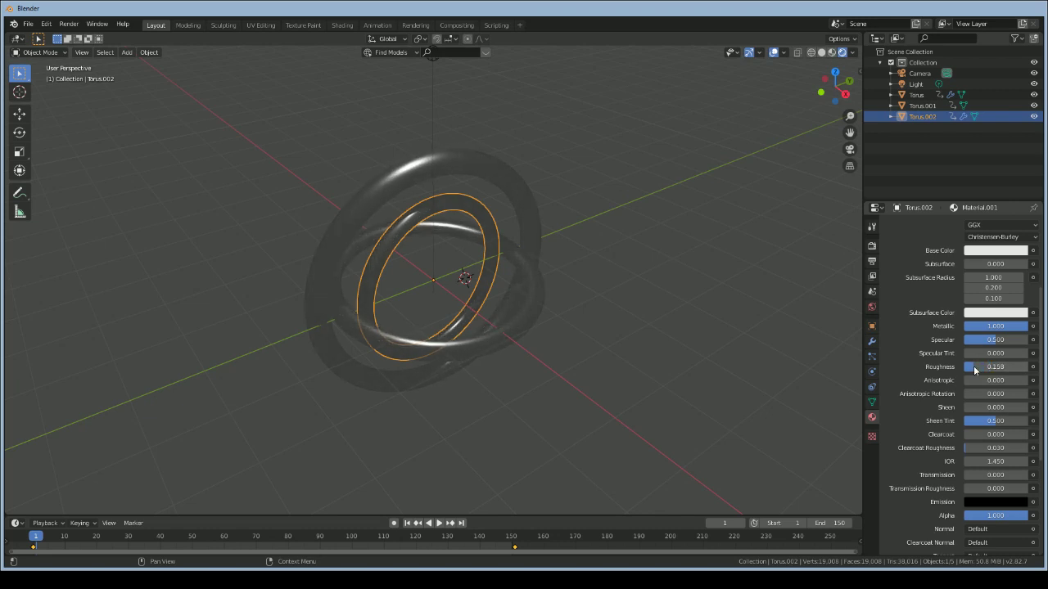
Examine the glossier rings from several distances and through the camera view
{"action": "scroll", "coordinate": [716, 313], "scroll_direction": "down", "scroll_amount": 5}
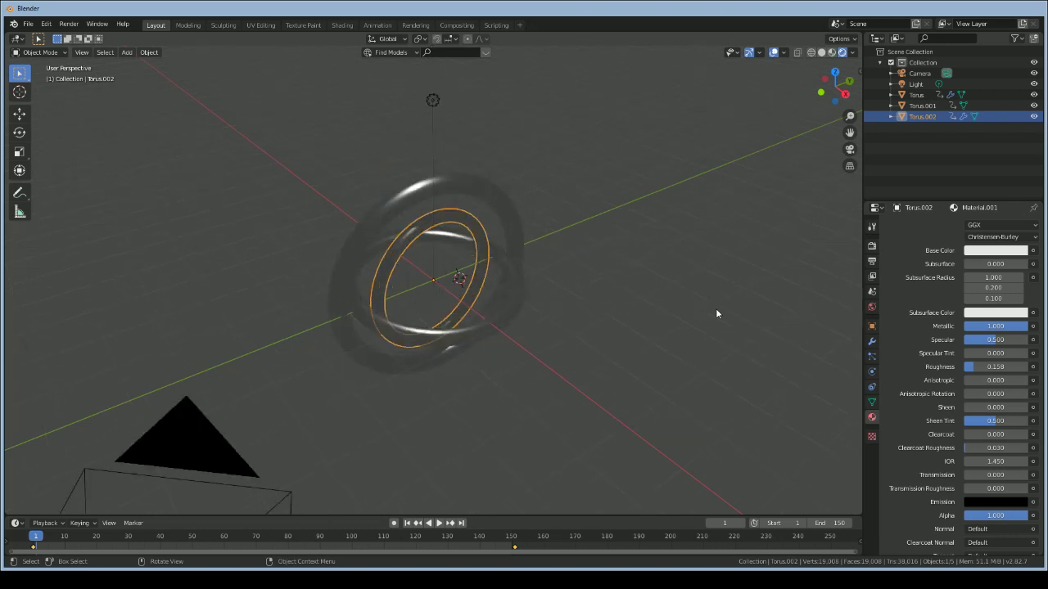
{"action": "scroll", "coordinate": [716, 314], "scroll_direction": "up", "scroll_amount": 6}
{"action": "scroll", "coordinate": [715, 308], "scroll_direction": "down", "scroll_amount": 1}
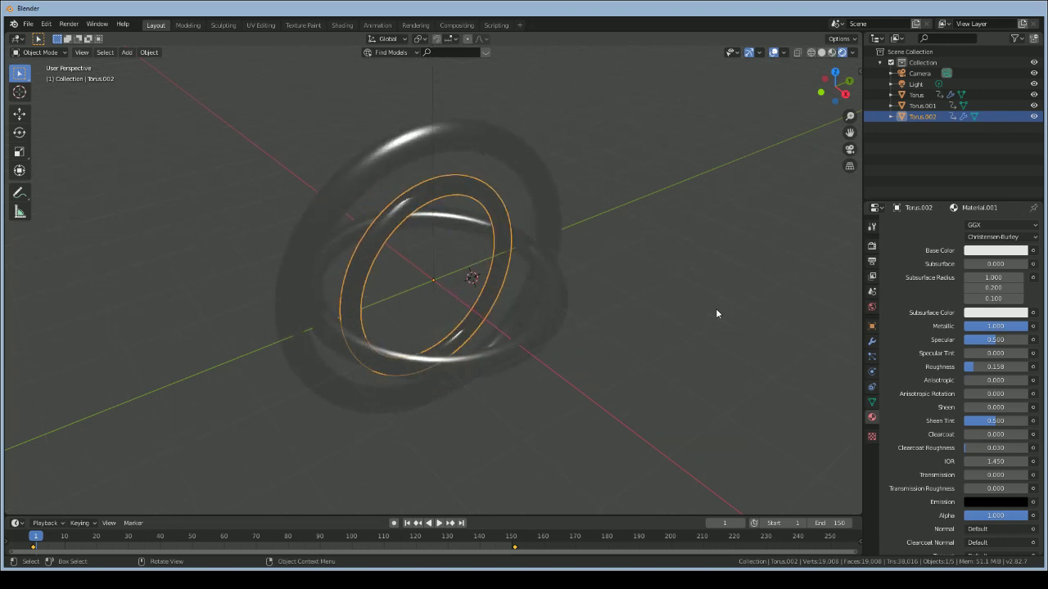
{"action": "scroll", "coordinate": [716, 308], "scroll_direction": "up", "scroll_amount": 3}
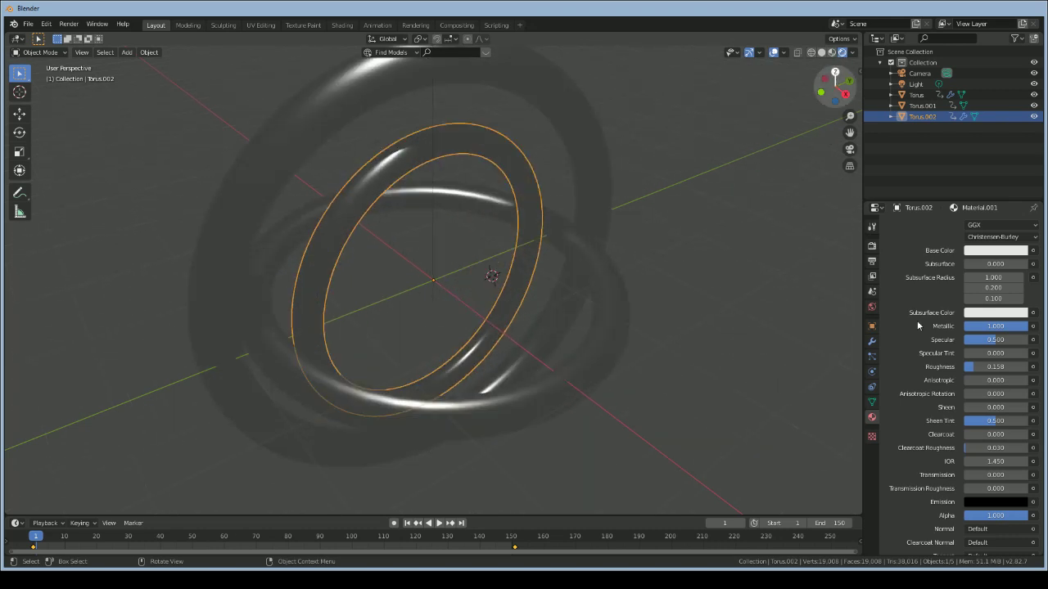
{"action": "scroll", "coordinate": [749, 245], "scroll_direction": "down", "scroll_amount": 4}
{"action": "scroll", "coordinate": [749, 245], "scroll_direction": "up", "scroll_amount": 5}
{"action": "scroll", "coordinate": [749, 245], "scroll_direction": "down", "scroll_amount": 2}
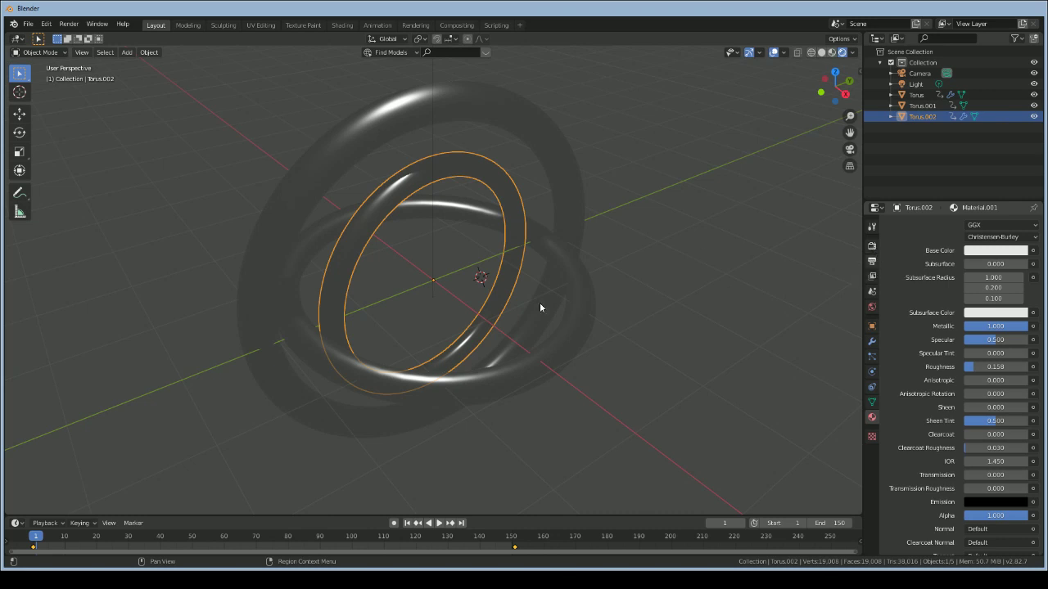
{"action": "scroll", "coordinate": [540, 308], "scroll_direction": "down", "scroll_amount": 5}
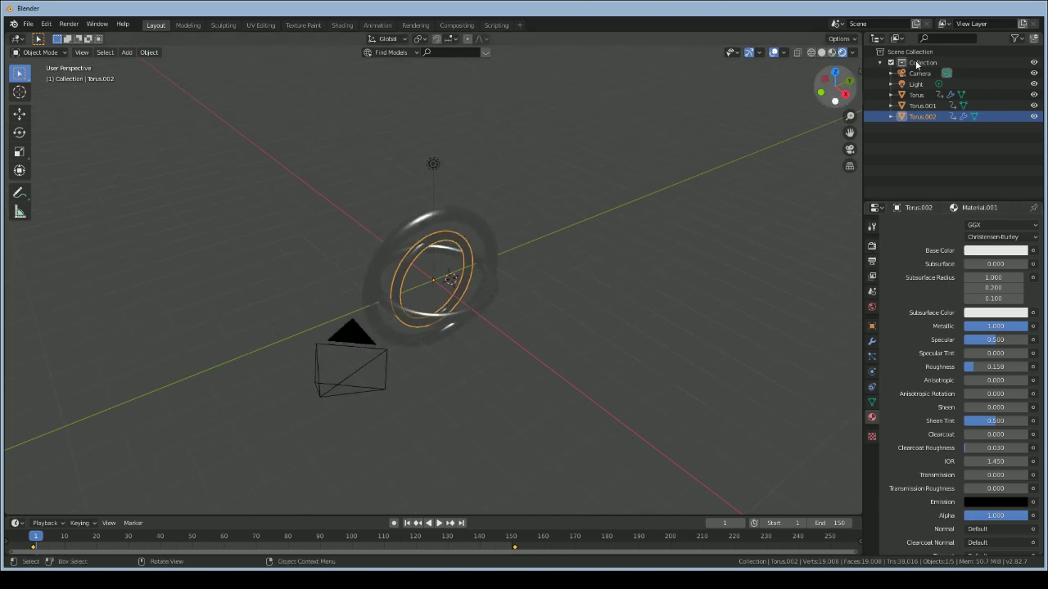
{"action": "left_click", "coordinate": [857, 158]}
{"action": "left_click", "coordinate": [850, 149]}
{"action": "scroll", "coordinate": [458, 286], "scroll_direction": "up", "scroll_amount": 6}
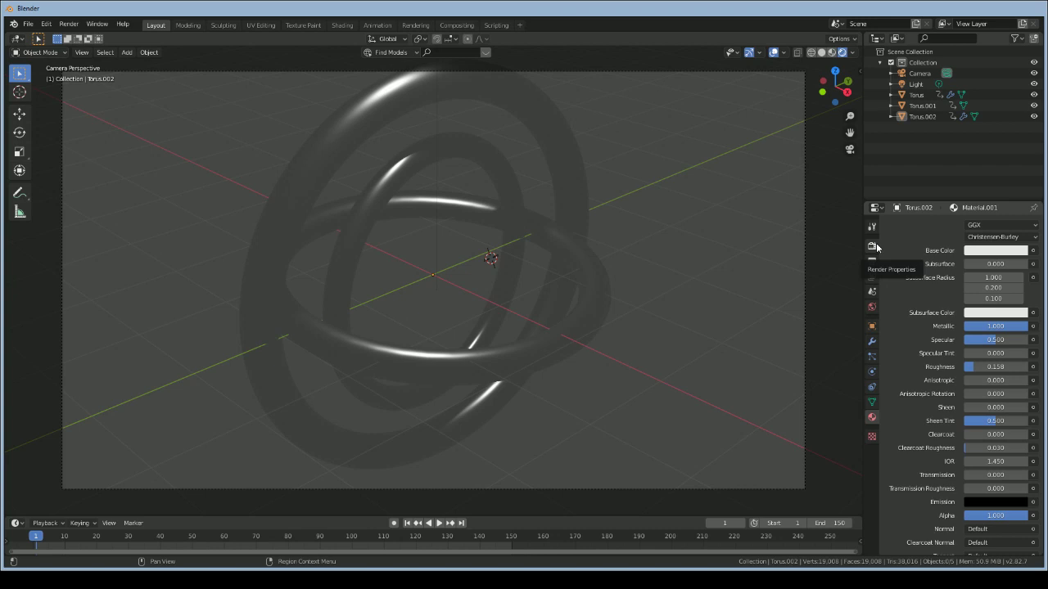
Enable Ambient Occlusion, Bloom and Screen Space Reflections in the Eevee render settings
{"action": "left_click", "coordinate": [872, 247]}
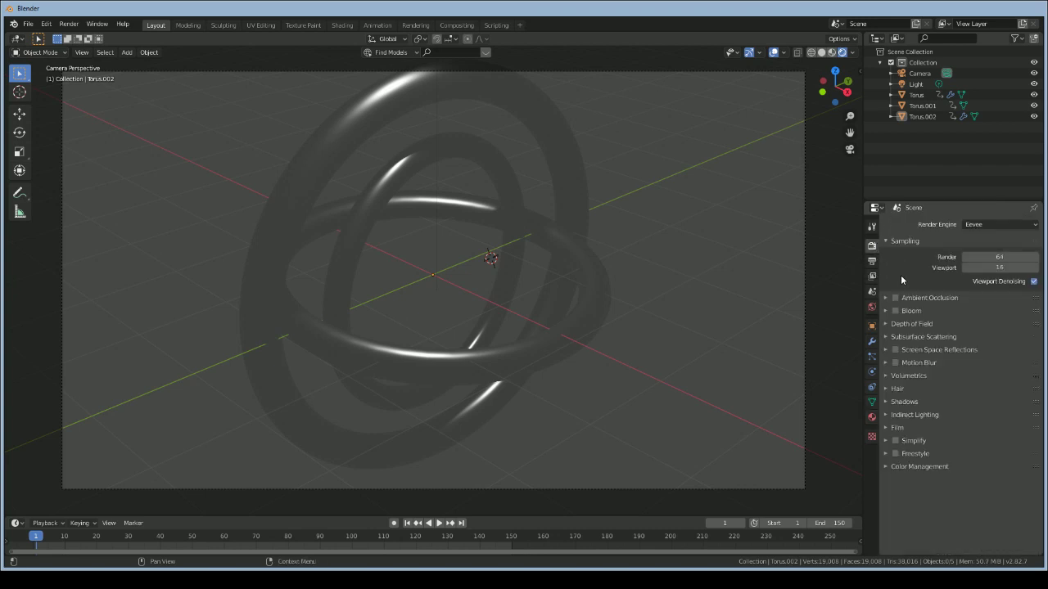
{"action": "left_click", "coordinate": [895, 299]}
{"action": "left_click", "coordinate": [895, 311]}
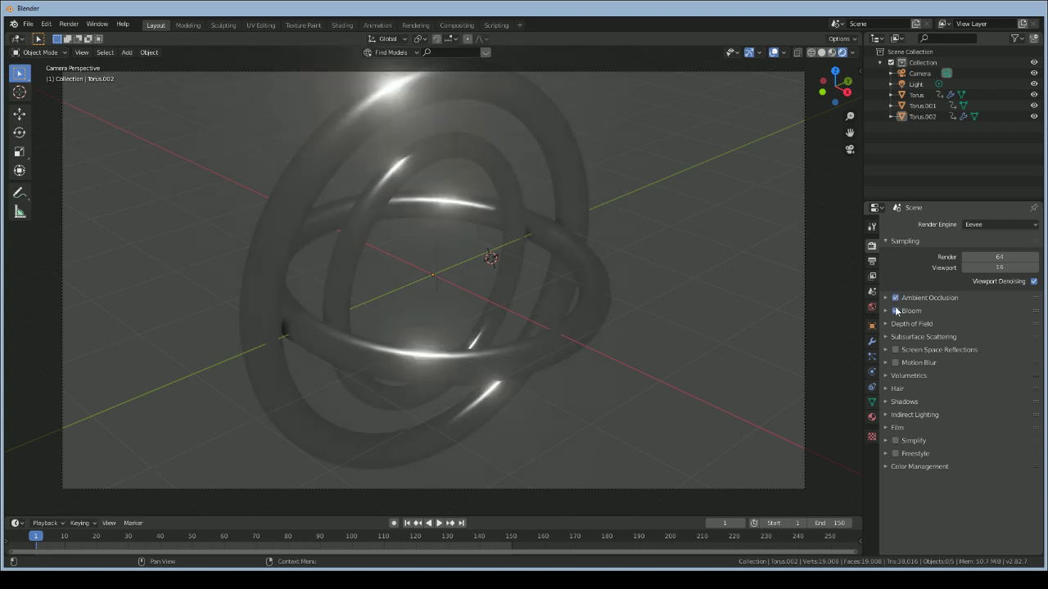
{"action": "left_click", "coordinate": [894, 351]}
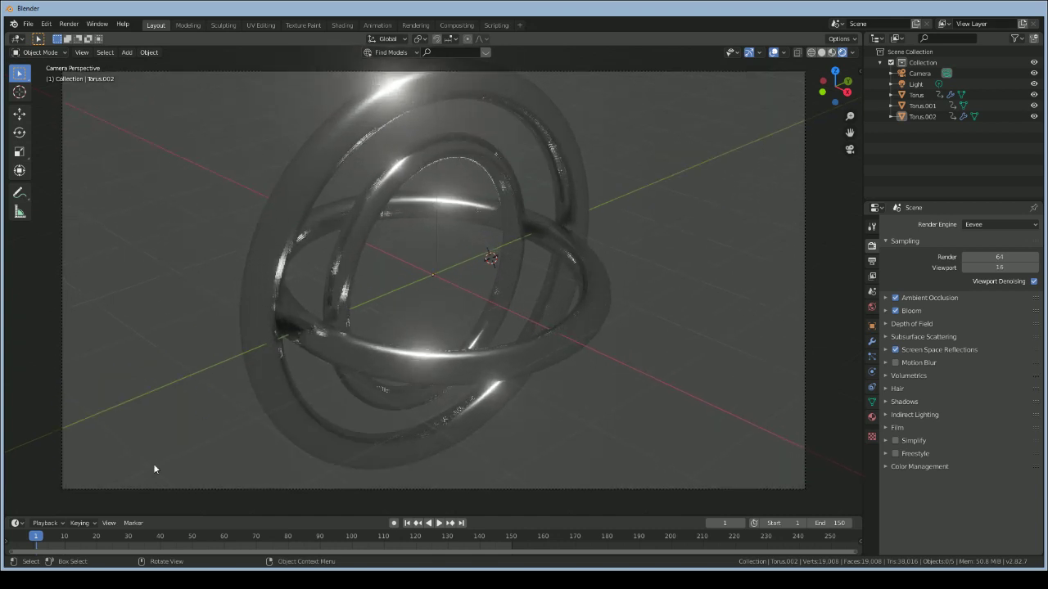
Change the base color of Material.001 to a pale peach tint
{"action": "left_click", "coordinate": [872, 417]}
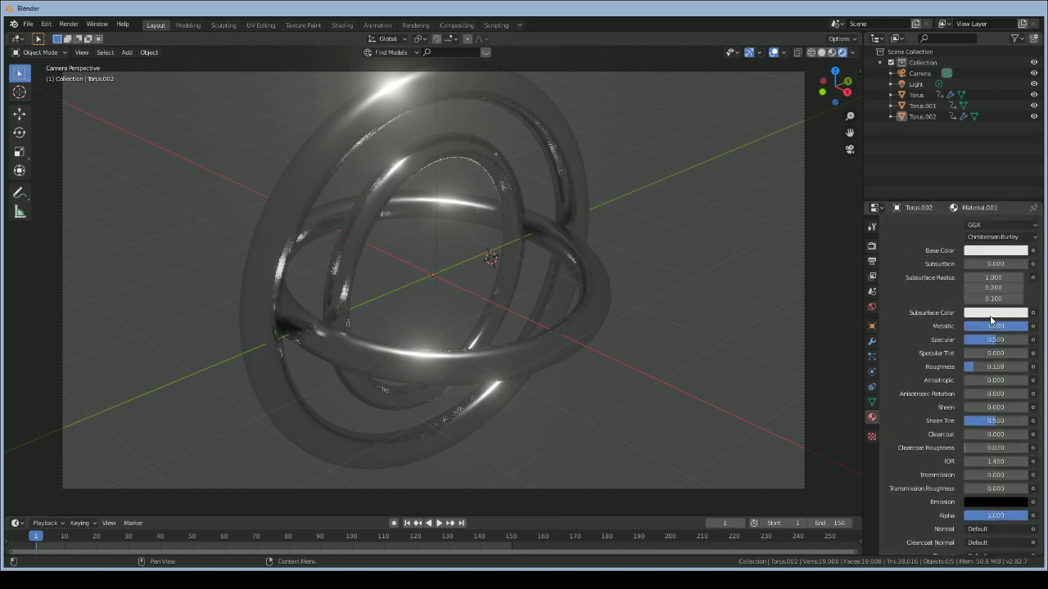
{"action": "left_click", "coordinate": [986, 250]}
{"action": "left_click", "coordinate": [969, 139]}
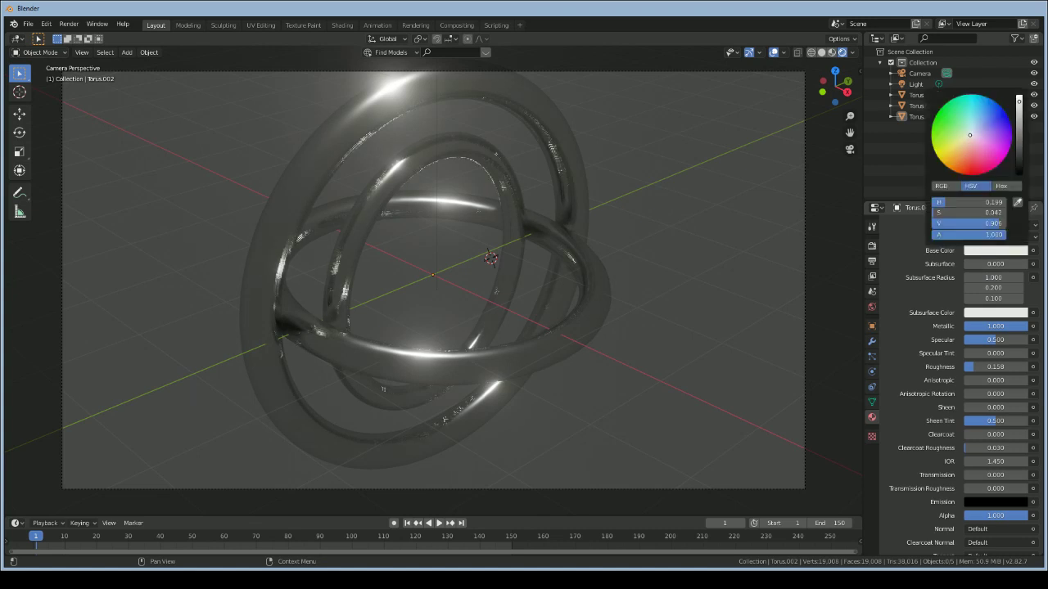
{"action": "left_click_drag", "start_coordinate": [970, 139], "coordinate": [969, 140]}
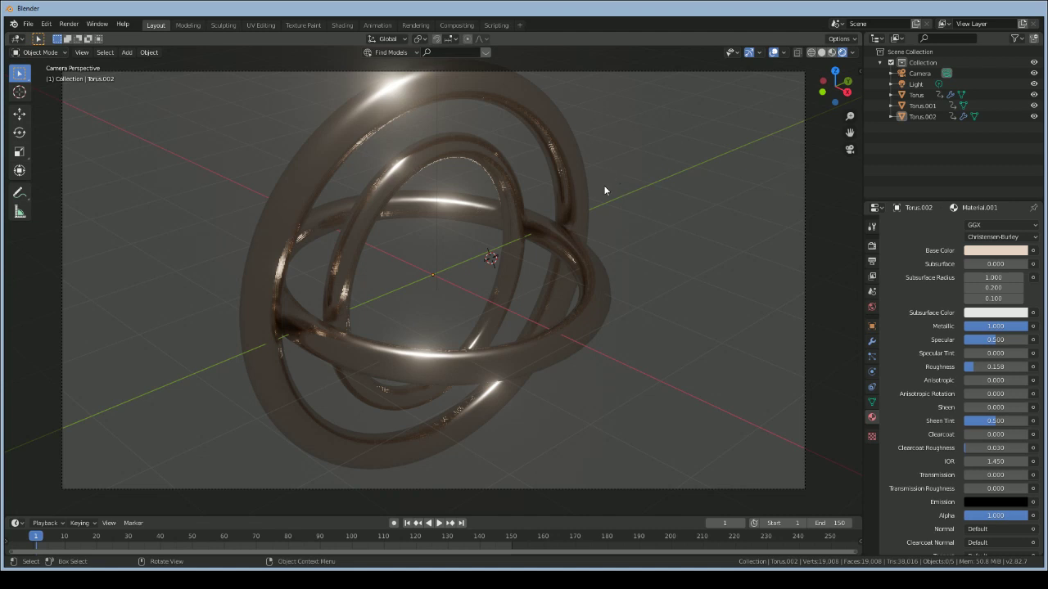
Examine the tinted rings through the camera and from another angle in the rendered view
{"action": "scroll", "coordinate": [596, 194], "scroll_direction": "down", "scroll_amount": 3}
{"action": "scroll", "coordinate": [596, 194], "scroll_direction": "up", "scroll_amount": 3}
{"action": "scroll", "coordinate": [596, 194], "scroll_direction": "down", "scroll_amount": 4}
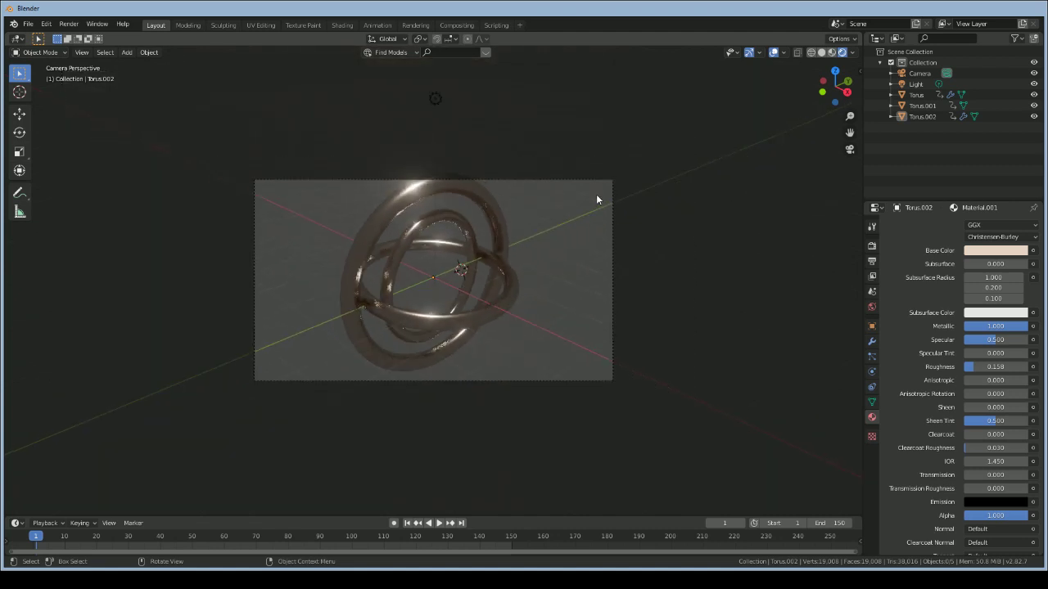
{"action": "scroll", "coordinate": [596, 199], "scroll_direction": "up", "scroll_amount": 4}
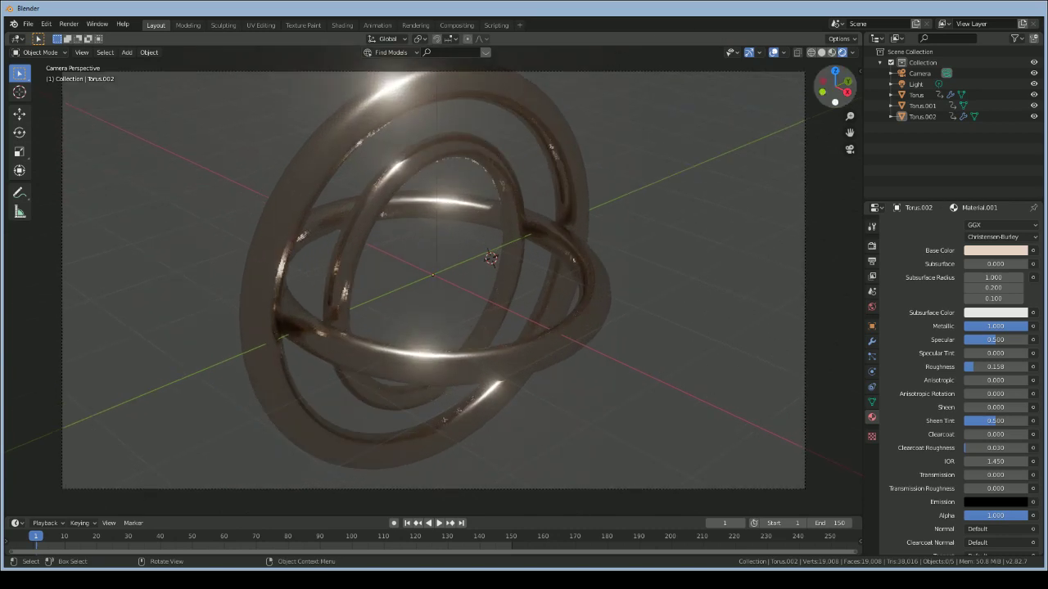
{"action": "left_click_drag", "start_coordinate": [835, 88], "coordinate": [530, 318]}
{"action": "scroll", "coordinate": [531, 319], "scroll_direction": "up", "scroll_amount": 3}
{"action": "scroll", "coordinate": [530, 318], "scroll_direction": "down", "scroll_amount": 3}
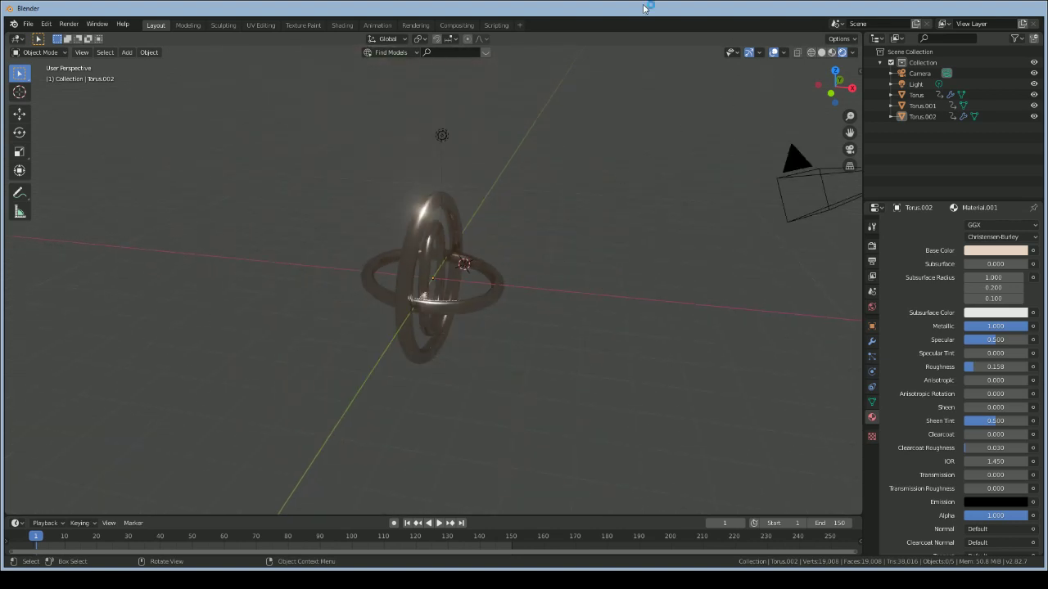
Open the Shading workspace with the rings in close-up and free space around Material.001's Principled BSDF node
{"action": "left_click", "coordinate": [339, 30]}
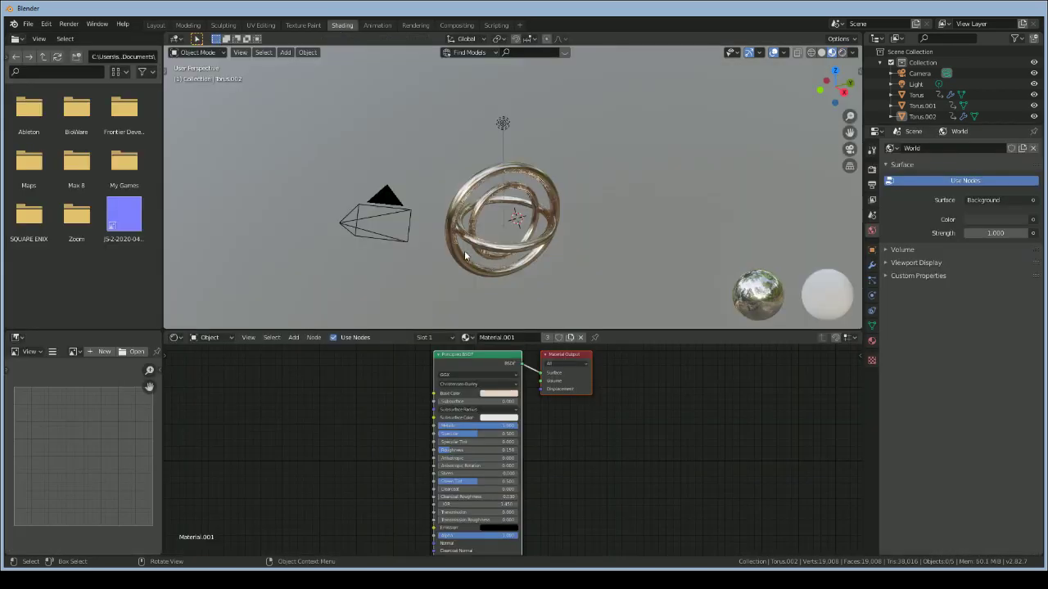
{"action": "key", "text": "Home"}
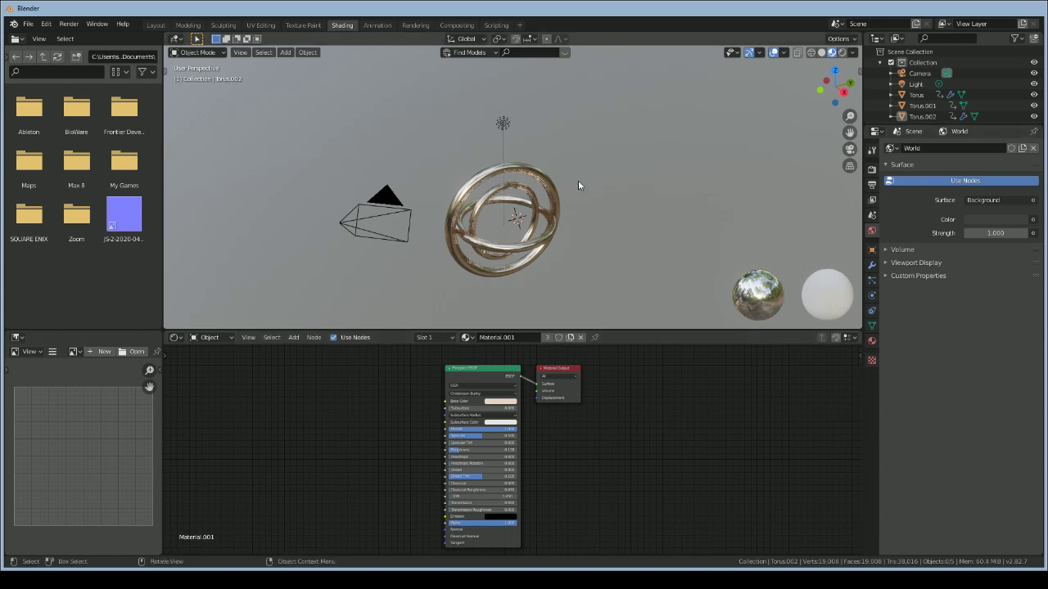
{"action": "scroll", "coordinate": [574, 179], "scroll_direction": "up", "scroll_amount": 5}
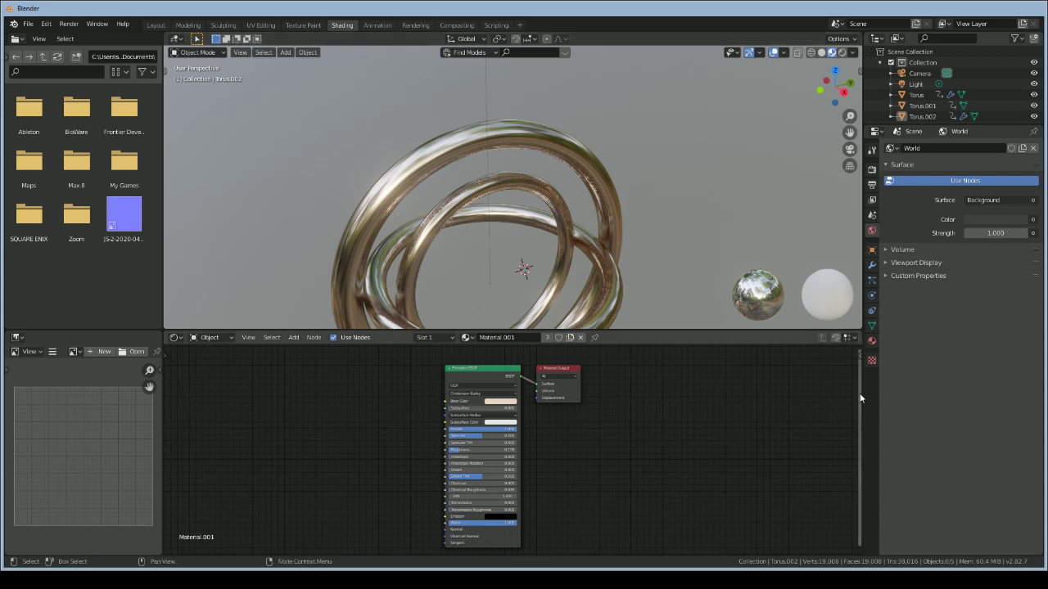
{"action": "left_click_drag", "start_coordinate": [858, 419], "coordinate": [856, 483]}
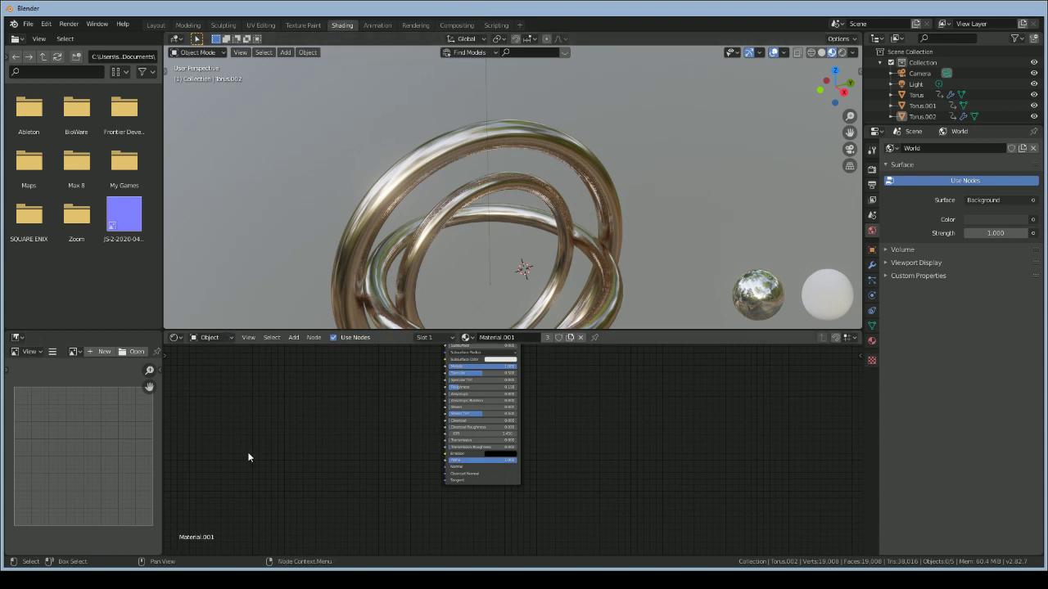
Add a Bump node to Material.001 and place it beside the lower inputs of the Principled BSDF node
{"action": "key", "text": "shift+a"}
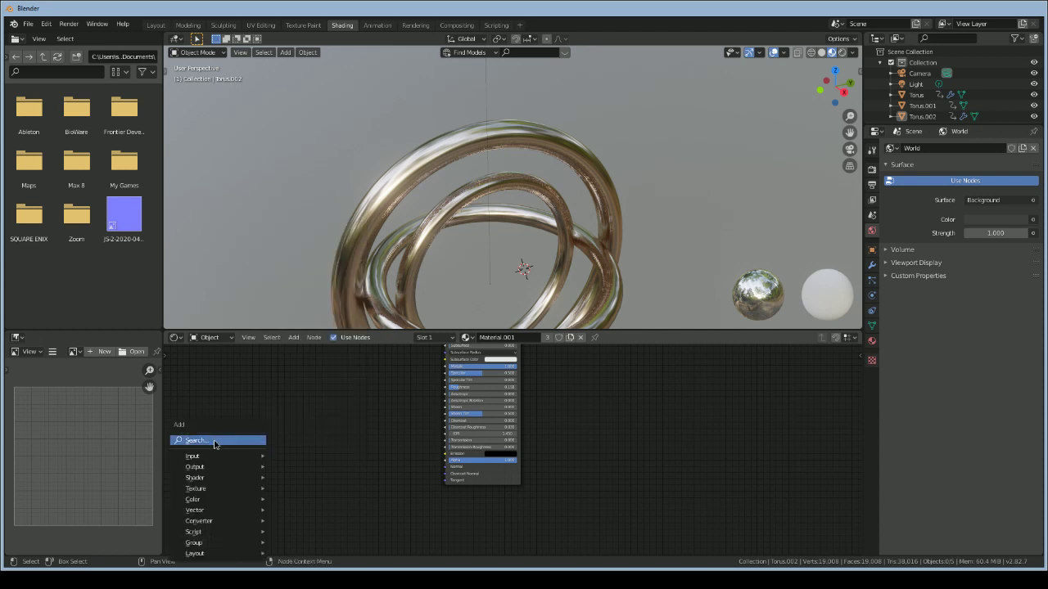
{"action": "left_click", "coordinate": [197, 440]}
{"action": "type", "text": "bump"}
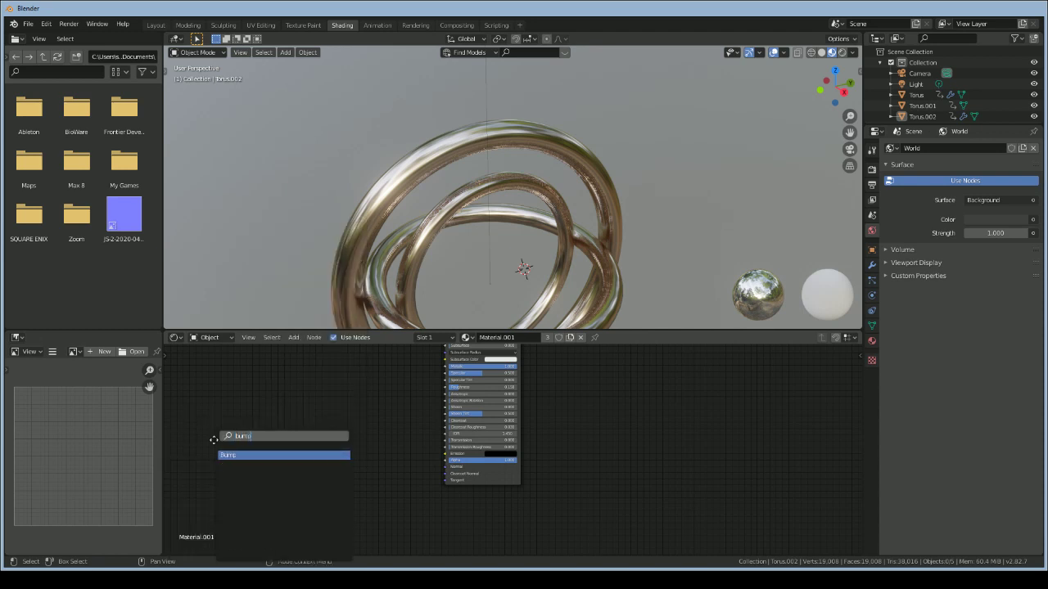
{"action": "key", "text": "Return"}
{"action": "left_click", "coordinate": [377, 458]}
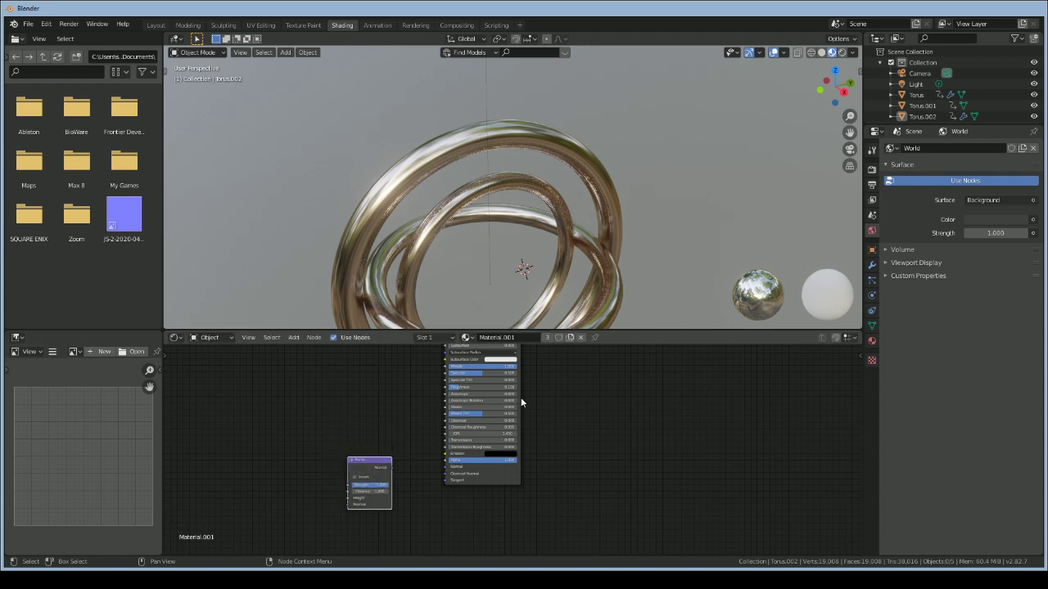
Connect the Bump node's Normal output to the Normal input of the Principled BSDF node
{"action": "scroll", "coordinate": [603, 478], "scroll_direction": "up", "scroll_amount": 3}
{"action": "mouse_move", "coordinate": [302, 481]}
{"action": "left_mouse_down"}
{"action": "mouse_move", "coordinate": [387, 492]}
{"action": "mouse_move", "coordinate": [395, 479]}
{"action": "left_mouse_up"}
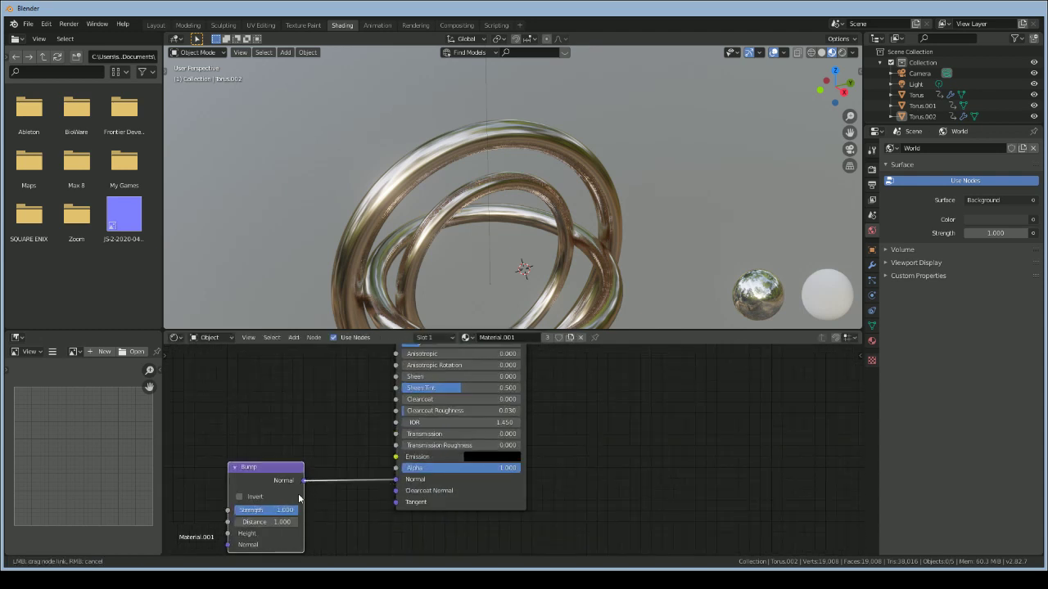
{"action": "scroll", "coordinate": [293, 486], "scroll_direction": "down", "scroll_amount": 3}
{"action": "scroll", "coordinate": [293, 489], "scroll_direction": "down", "scroll_amount": 1}
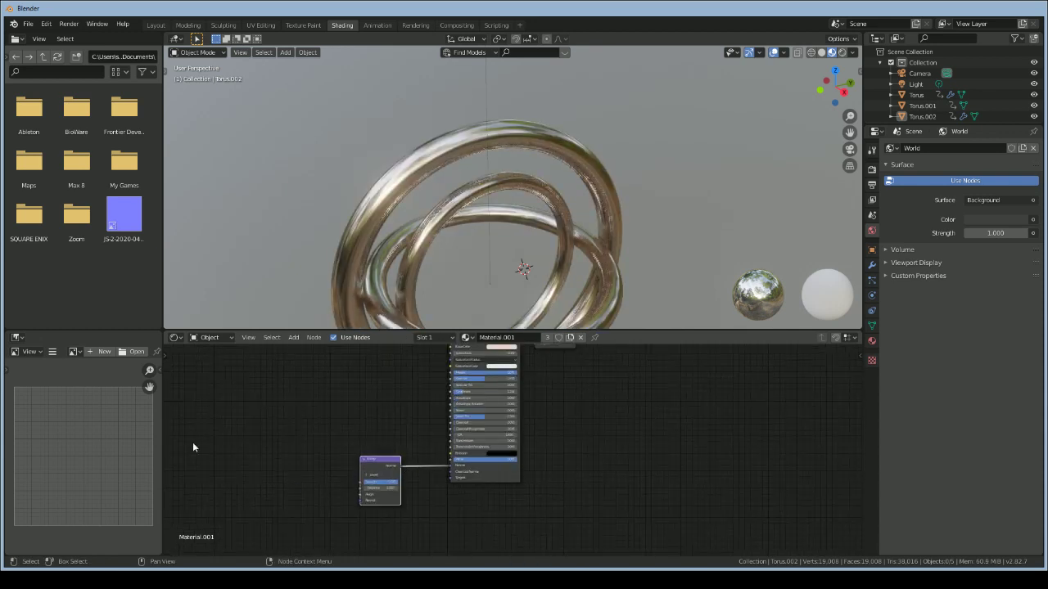
Add a ColorRamp node before the Bump node and connect its Color output to the Bump's Height input
{"action": "scroll", "coordinate": [334, 422], "scroll_direction": "up", "scroll_amount": 2}
{"action": "key", "text": "shift+a"}
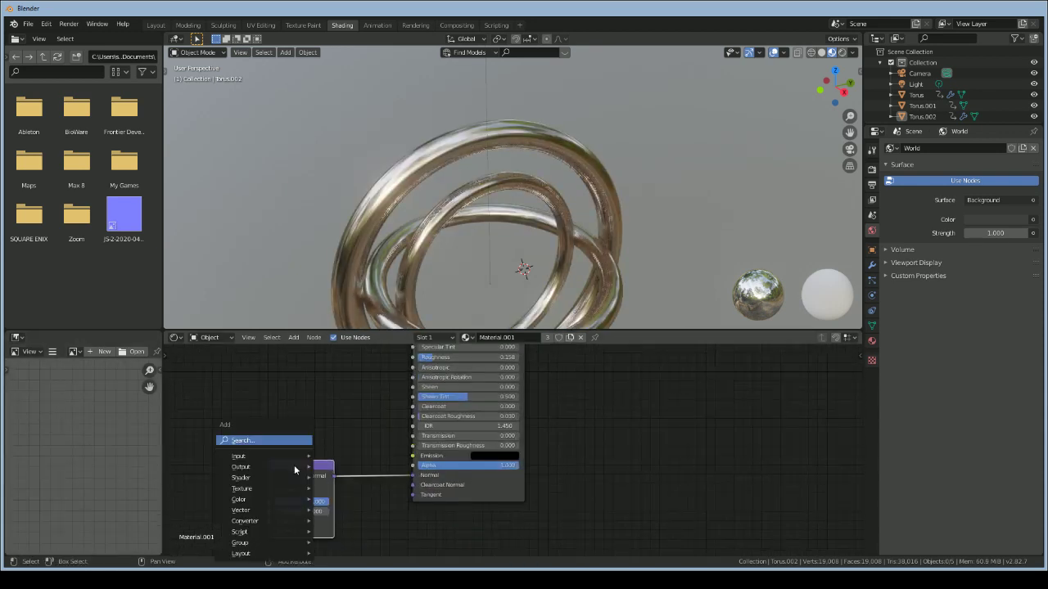
{"action": "type", "text": "color"}
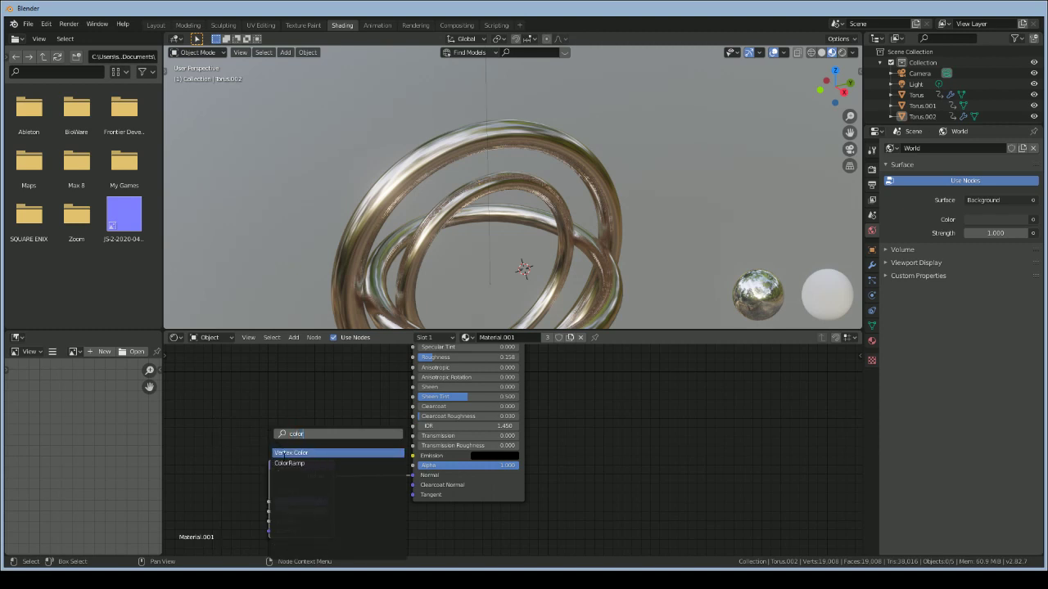
{"action": "key", "text": "Down"}
{"action": "key", "text": "Return"}
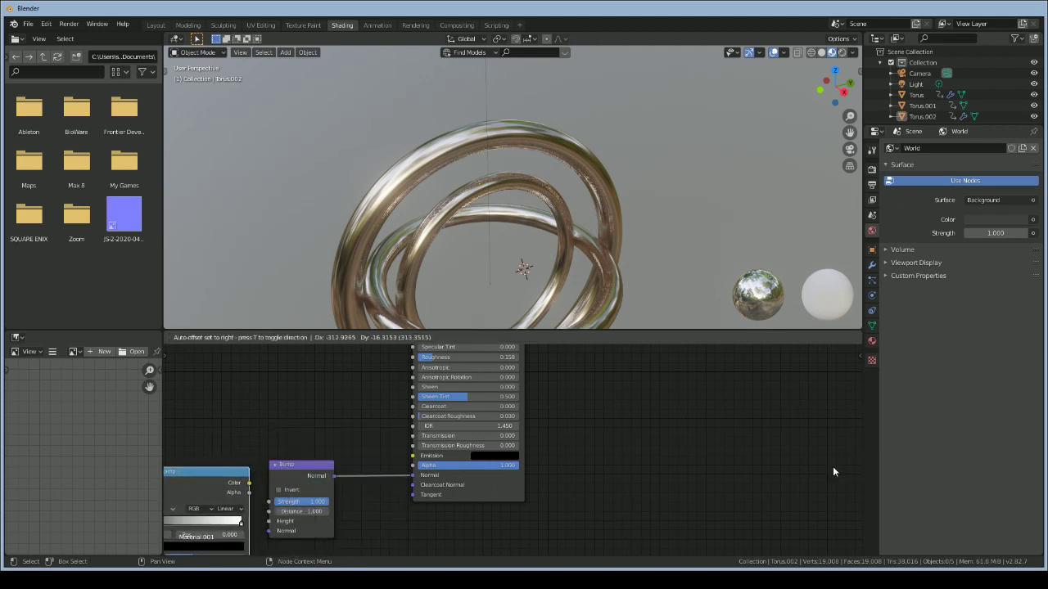
{"action": "left_click", "coordinate": [833, 471]}
{"action": "left_click_drag", "start_coordinate": [247, 483], "coordinate": [268, 521]}
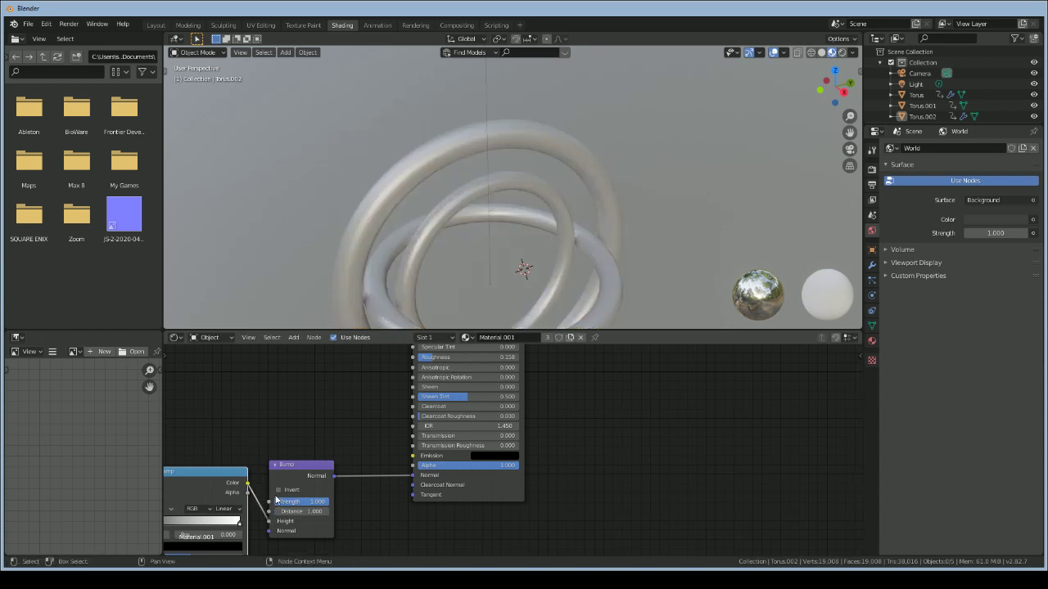
{"action": "scroll", "coordinate": [276, 499], "scroll_direction": "down", "scroll_amount": 2}
{"action": "left_click", "coordinate": [261, 464]}
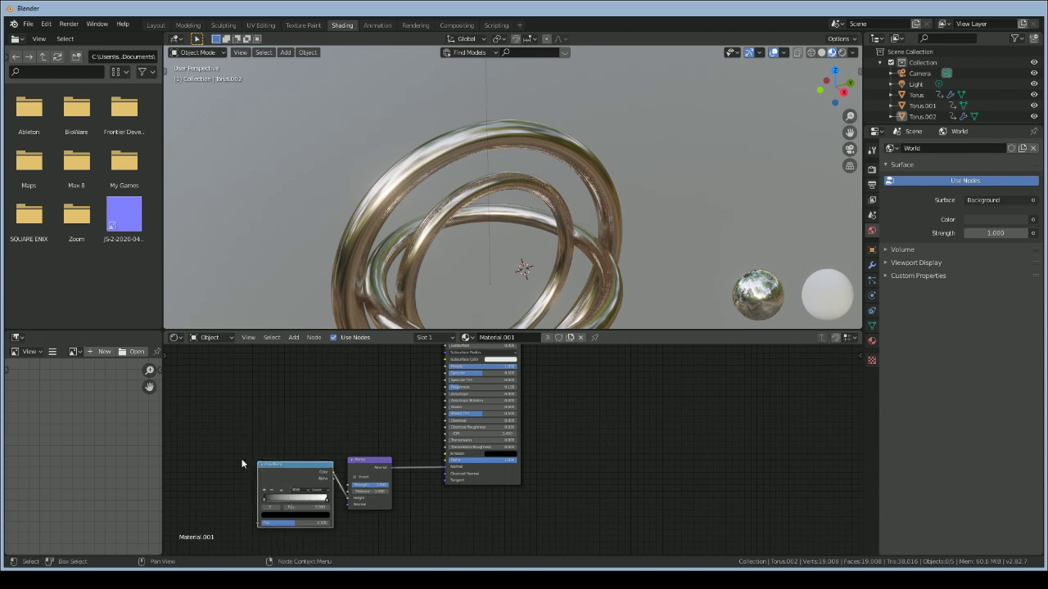
{"action": "scroll", "coordinate": [418, 398], "scroll_direction": "down", "scroll_amount": 1}
{"action": "scroll", "coordinate": [418, 399], "scroll_direction": "up", "scroll_amount": 1}
{"action": "left_click_drag", "start_coordinate": [613, 554], "coordinate": [507, 554]}
{"action": "scroll", "coordinate": [299, 430], "scroll_direction": "down", "scroll_amount": 1}
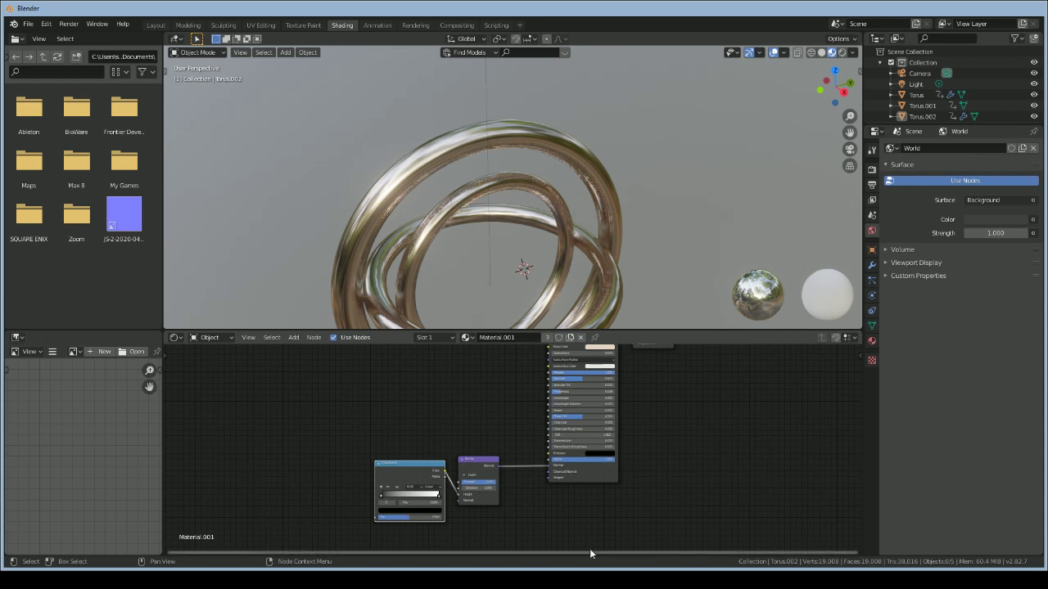
{"action": "left_click_drag", "start_coordinate": [580, 554], "coordinate": [472, 555]}
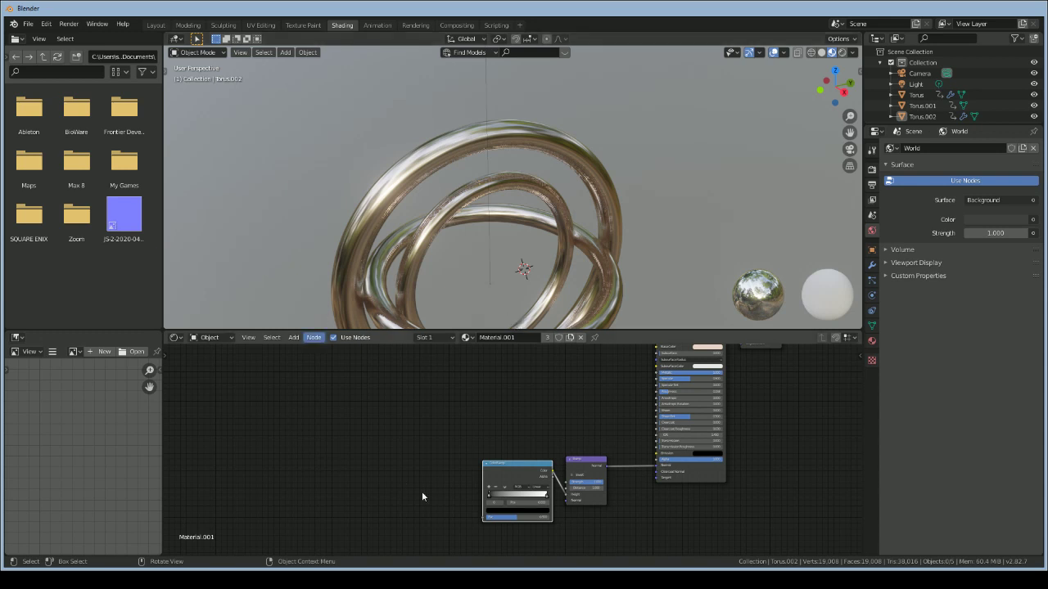
{"action": "key", "text": "shift+a"}
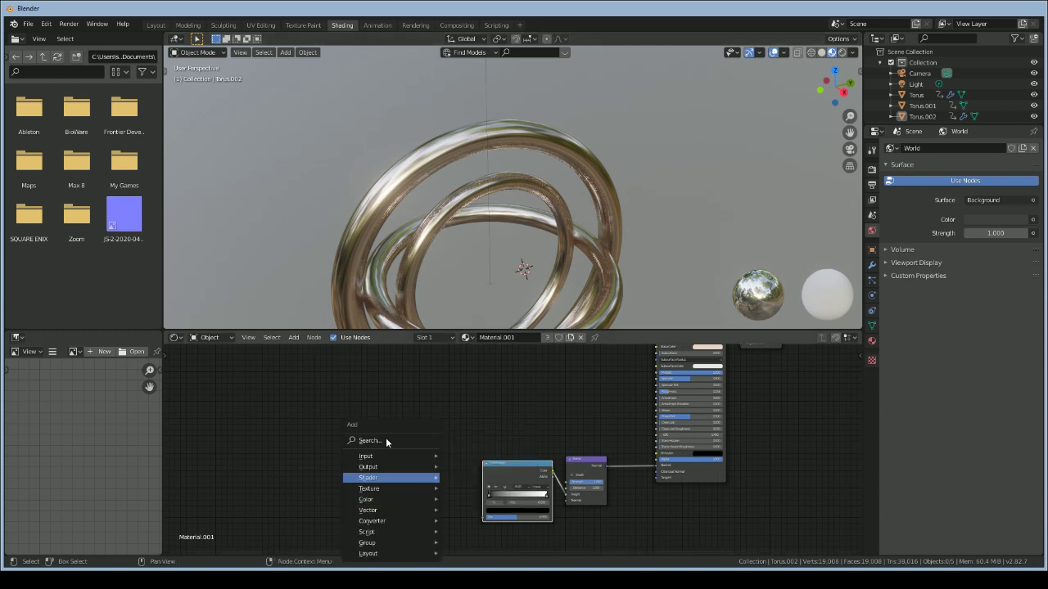
{"action": "left_click", "coordinate": [386, 441]}
{"action": "type", "text": "vor"}
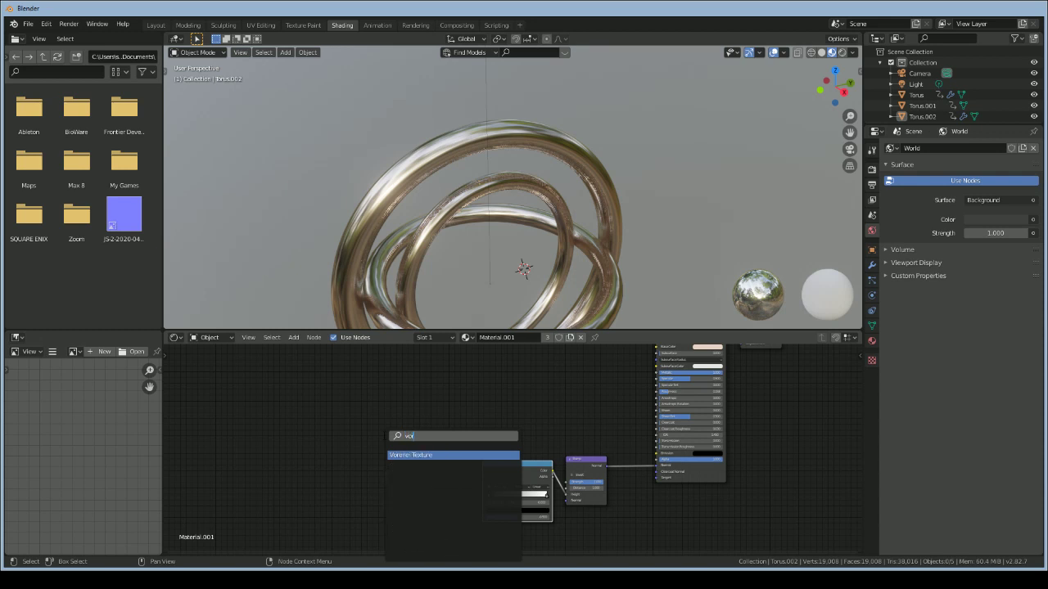
{"action": "key", "text": "Escape"}
Add a Voronoi Texture node before the ColorRamp and connect its Distance output to the ColorRamp's Fac input
{"action": "key", "text": "shift+a"}
{"action": "left_click", "coordinate": [360, 441]}
{"action": "type", "text": "vor"}
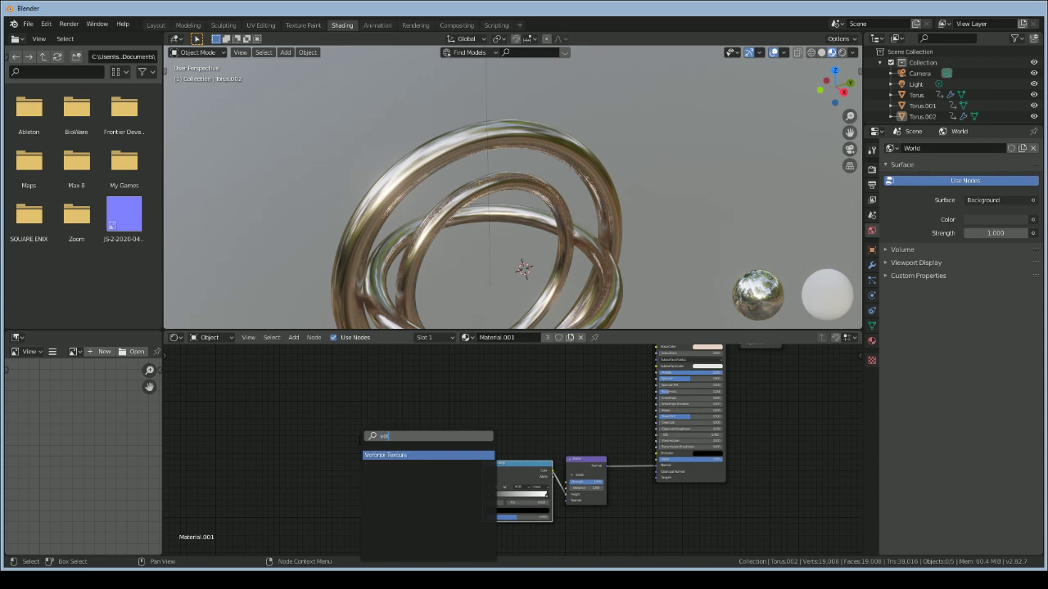
{"action": "left_click", "coordinate": [380, 455]}
{"action": "left_click", "coordinate": [416, 487]}
{"action": "scroll", "coordinate": [416, 487], "scroll_direction": "up", "scroll_amount": 2}
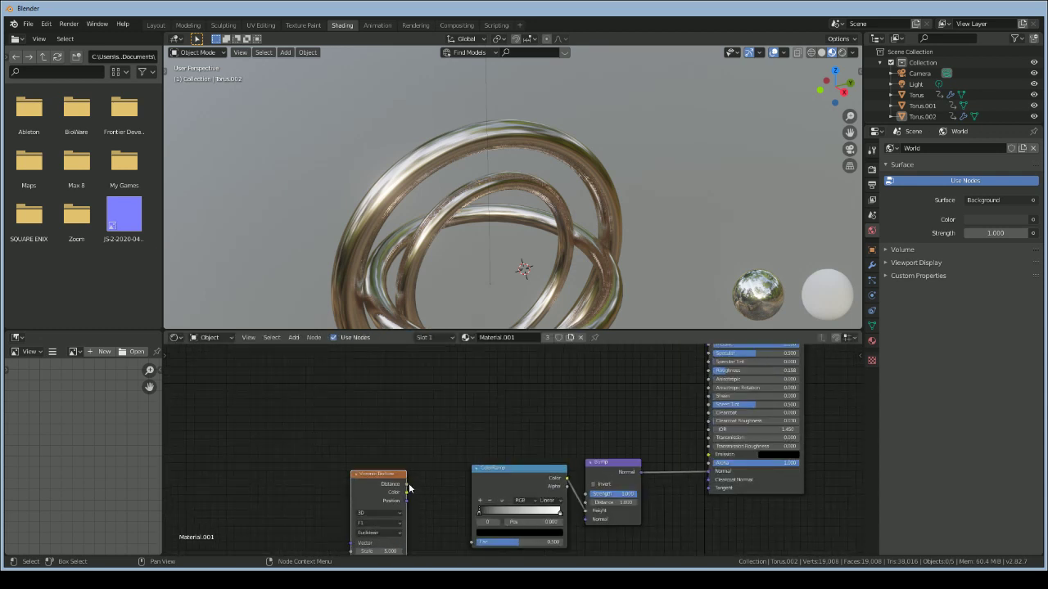
{"action": "left_click_drag", "start_coordinate": [407, 484], "coordinate": [473, 542]}
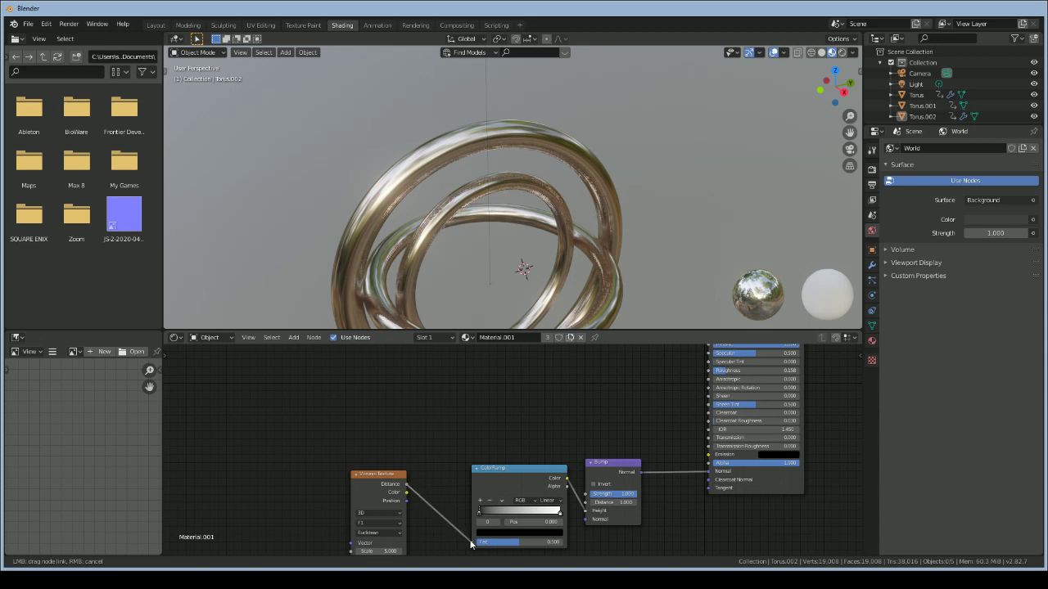
Set the Voronoi Texture node's distance metric to Minkowski
{"action": "scroll", "coordinate": [368, 505], "scroll_direction": "down", "scroll_amount": 3}
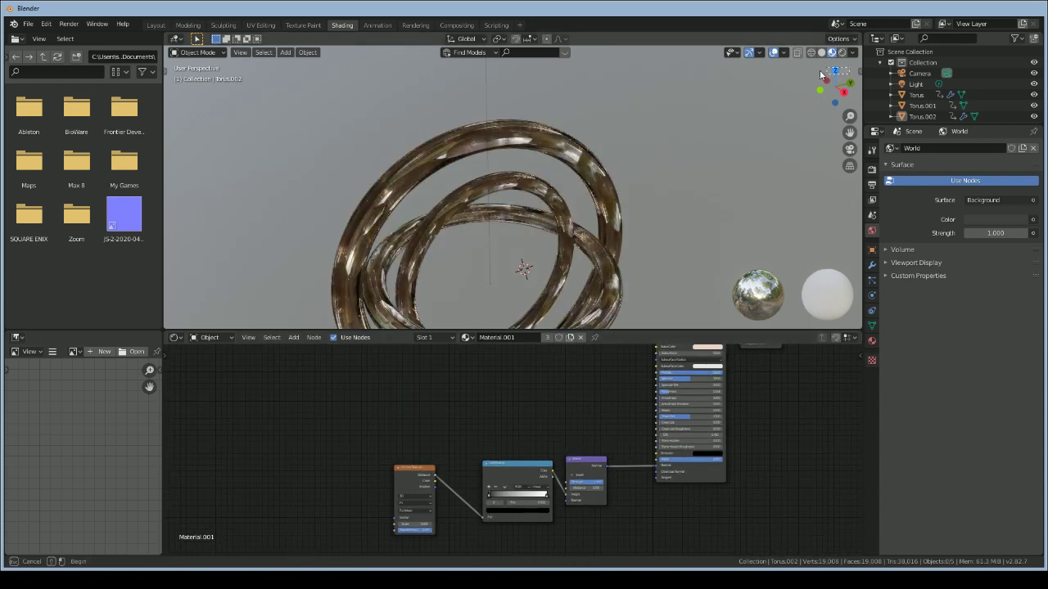
{"action": "left_click_drag", "start_coordinate": [843, 92], "coordinate": [766, 99]}
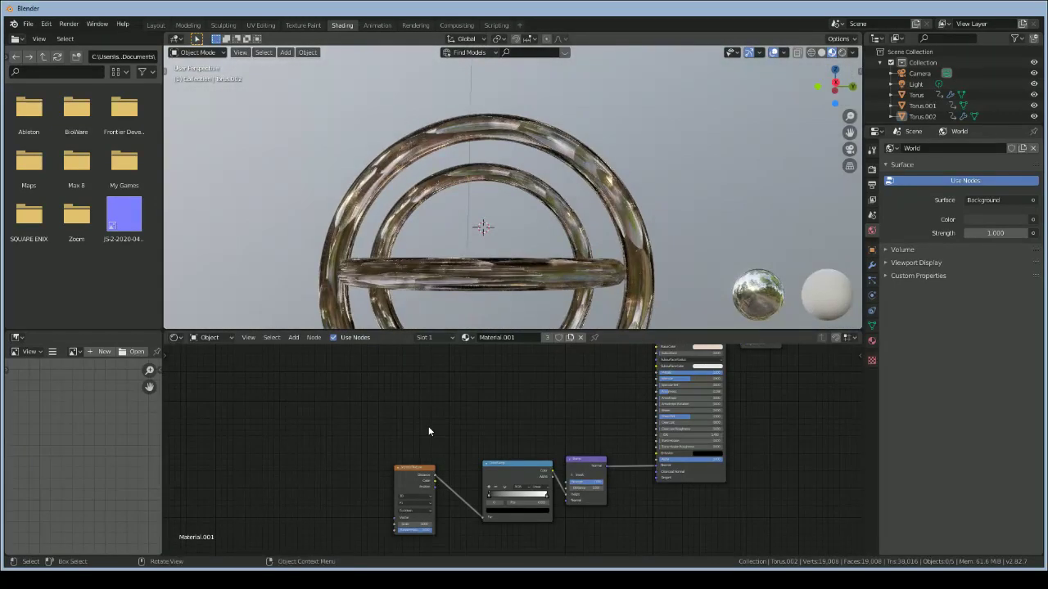
{"action": "scroll", "coordinate": [428, 425], "scroll_direction": "up", "scroll_amount": 3}
{"action": "left_click_drag", "start_coordinate": [860, 476], "coordinate": [859, 512]}
{"action": "left_click", "coordinate": [351, 504]}
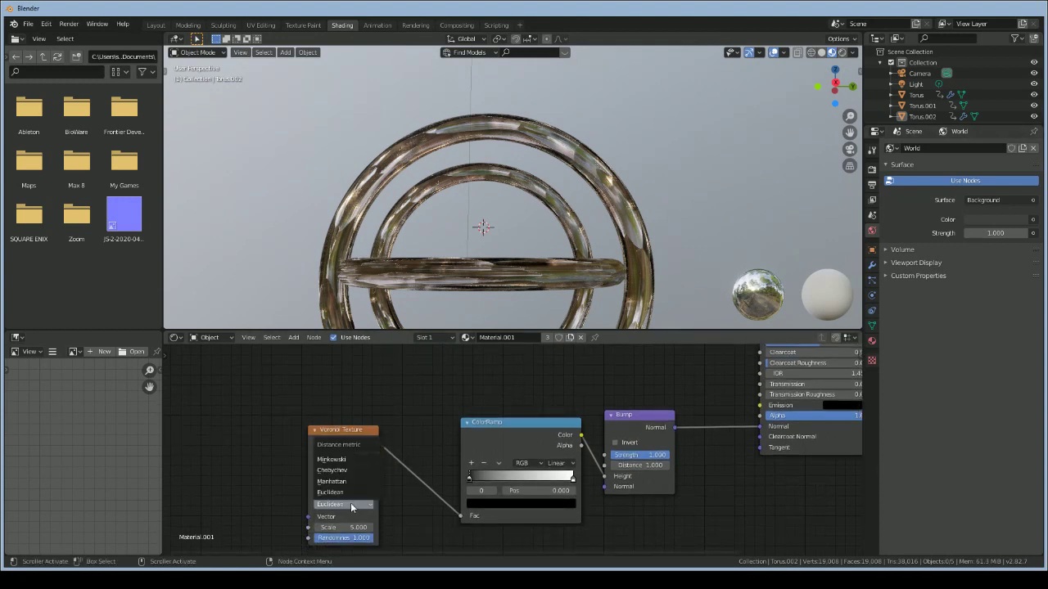
{"action": "left_click", "coordinate": [349, 460]}
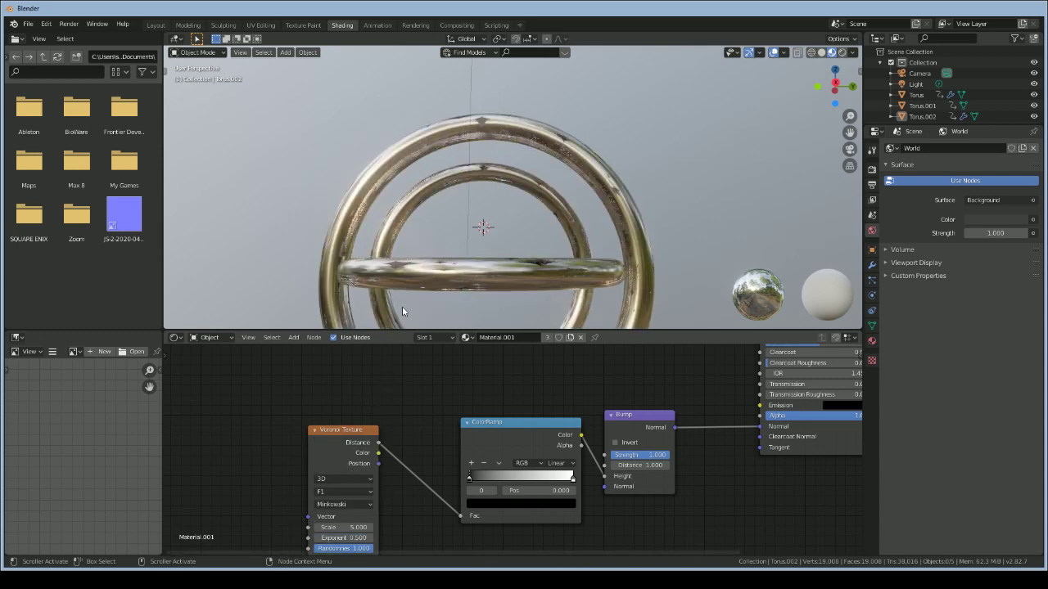
Increase the Voronoi Texture node's Scale to 39.6
{"action": "scroll", "coordinate": [464, 229], "scroll_direction": "down", "scroll_amount": 4}
{"action": "scroll", "coordinate": [491, 212], "scroll_direction": "up", "scroll_amount": 4}
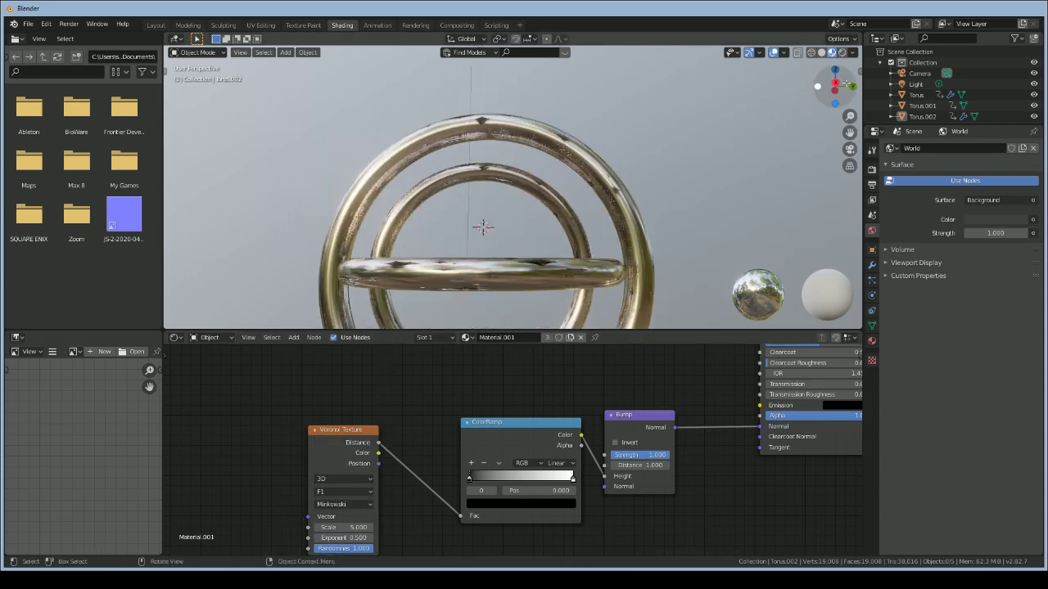
{"action": "left_click_drag", "start_coordinate": [845, 84], "coordinate": [749, 193]}
{"action": "left_click_drag", "start_coordinate": [344, 527], "coordinate": [413, 527]}
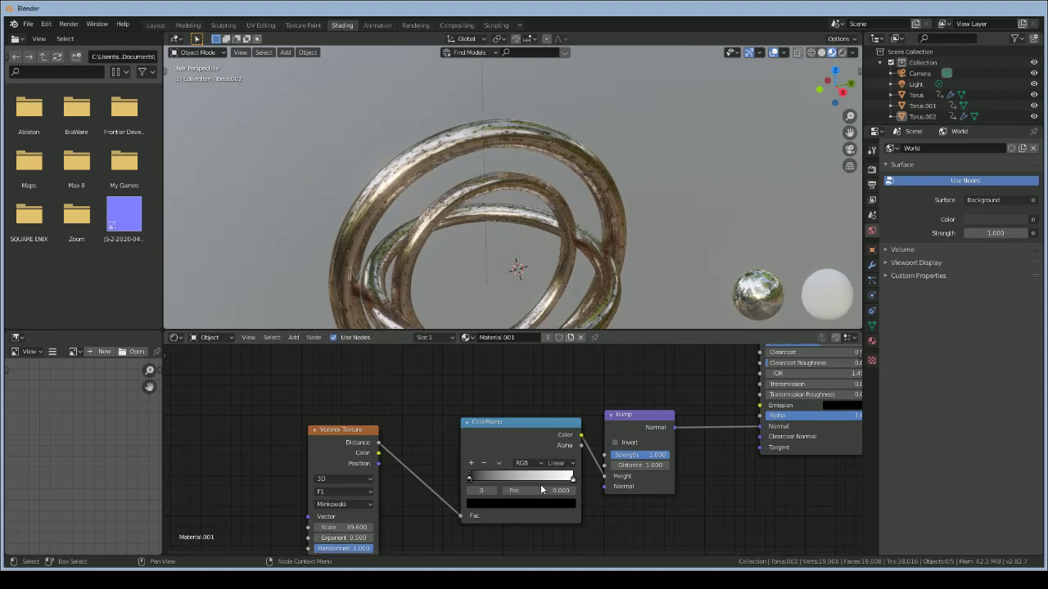
Move the ColorRamp's white stop to position 0.509
{"action": "left_click", "coordinate": [573, 478]}
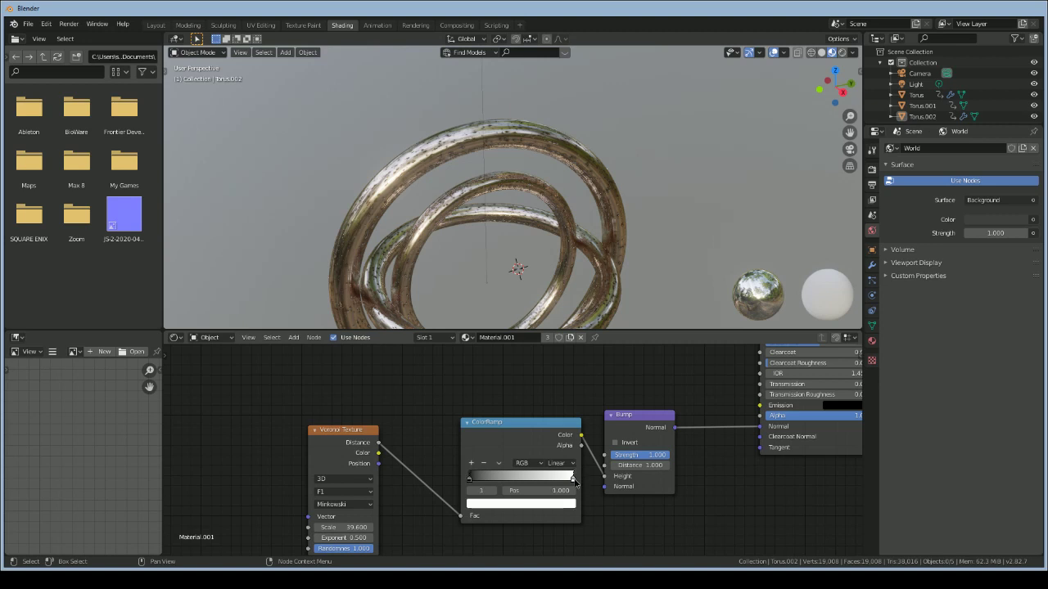
{"action": "left_click_drag", "start_coordinate": [573, 478], "coordinate": [521, 481]}
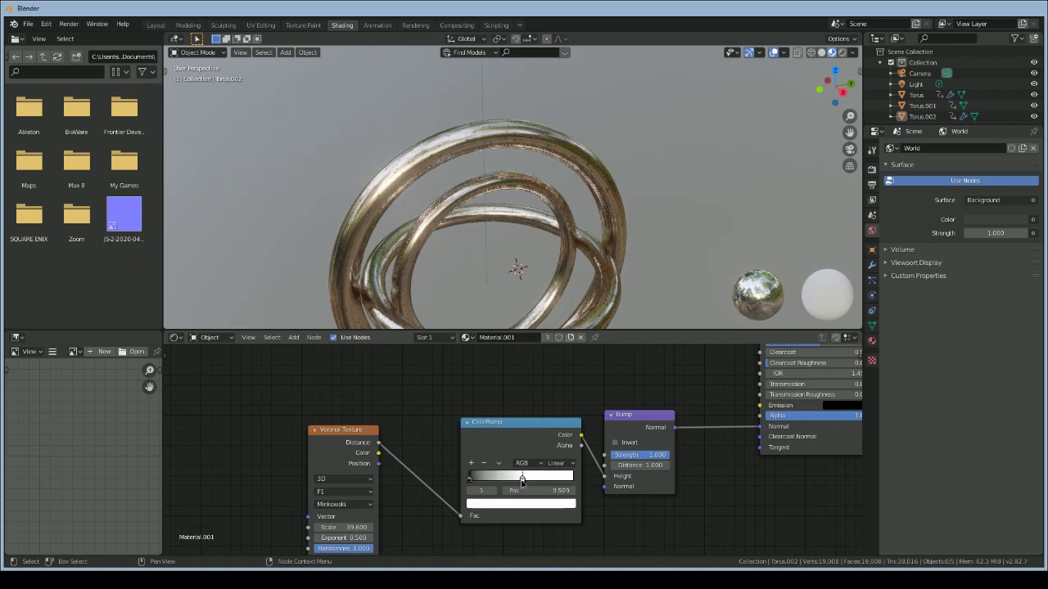
{"action": "scroll", "coordinate": [567, 133], "scroll_direction": "up", "scroll_amount": 2}
{"action": "scroll", "coordinate": [566, 133], "scroll_direction": "up", "scroll_amount": 1}
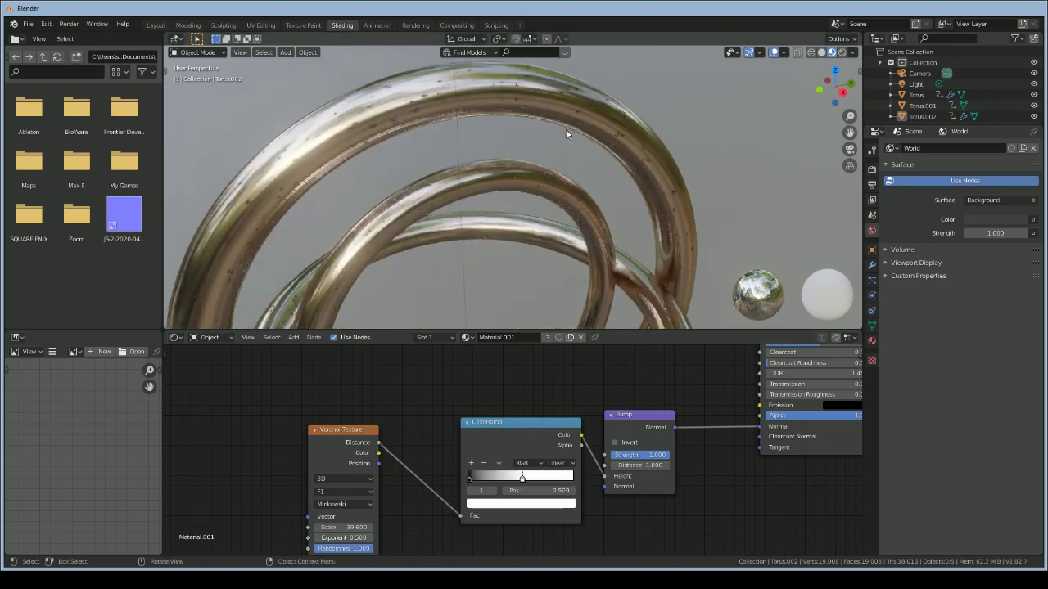
{"action": "scroll", "coordinate": [566, 134], "scroll_direction": "up", "scroll_amount": 2}
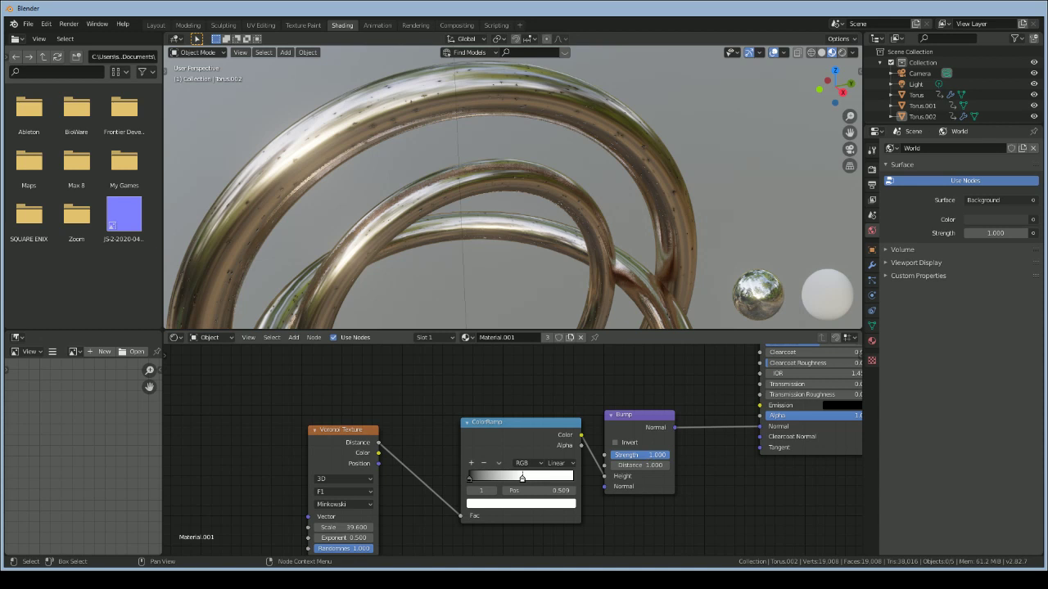
Reduce the Bump node's Strength to 0.192
{"action": "left_click_drag", "start_coordinate": [646, 455], "coordinate": [603, 455]}
{"action": "scroll", "coordinate": [524, 221], "scroll_direction": "down", "scroll_amount": 5}
{"action": "scroll", "coordinate": [553, 176], "scroll_direction": "up", "scroll_amount": 7}
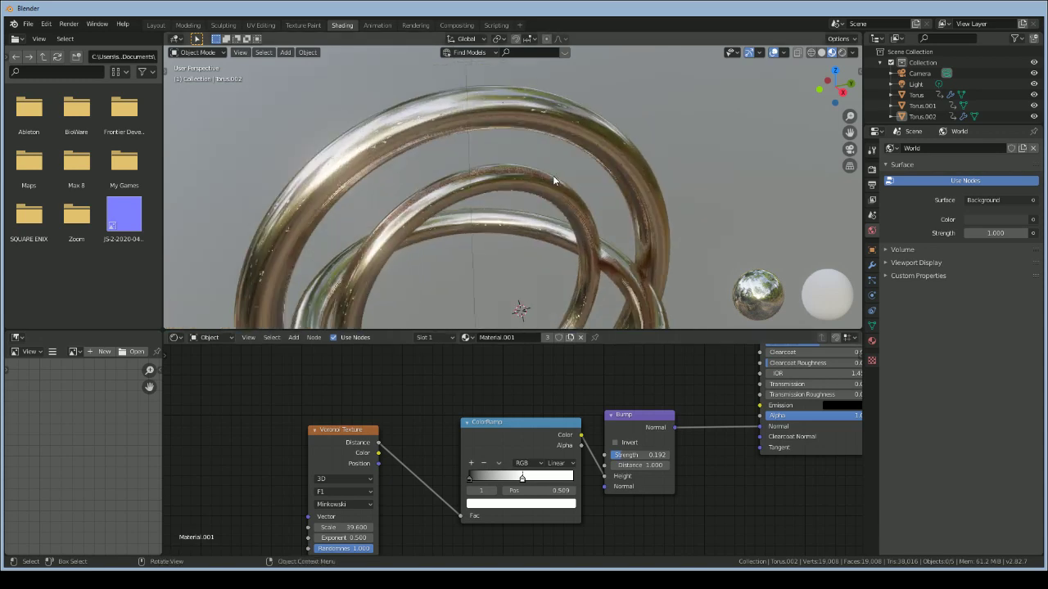
{"action": "scroll", "coordinate": [552, 175], "scroll_direction": "down", "scroll_amount": 4}
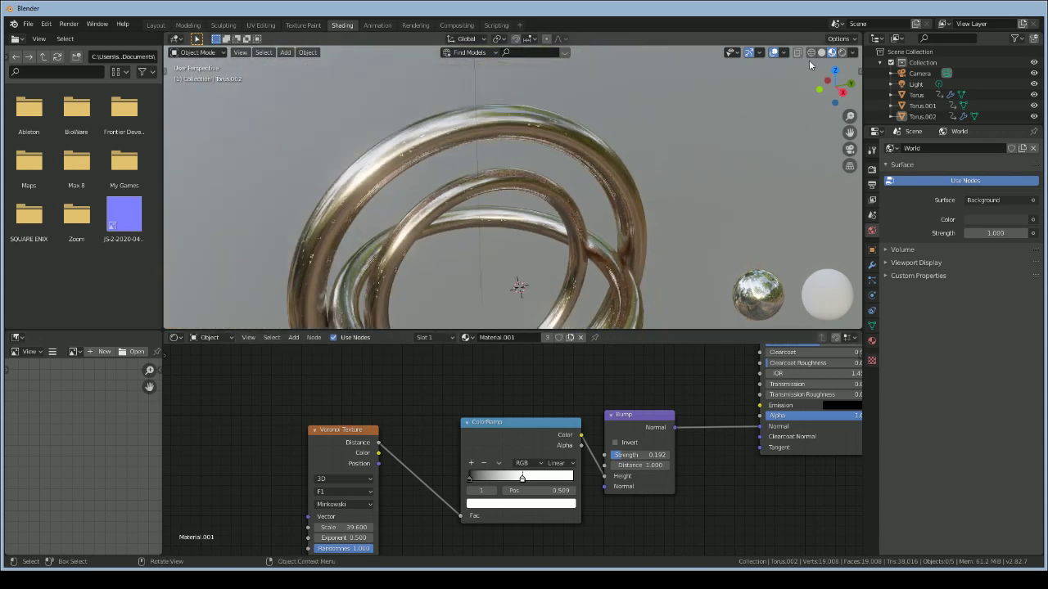
Examine the bump texture on the rings from another angle, both in close-up and from farther away
{"action": "left_click_drag", "start_coordinate": [830, 82], "coordinate": [958, 46]}
{"action": "middle_click_drag", "start_coordinate": [524, 180], "coordinate": [471, 73]}
{"action": "scroll", "coordinate": [471, 73], "scroll_direction": "down", "scroll_amount": 5}
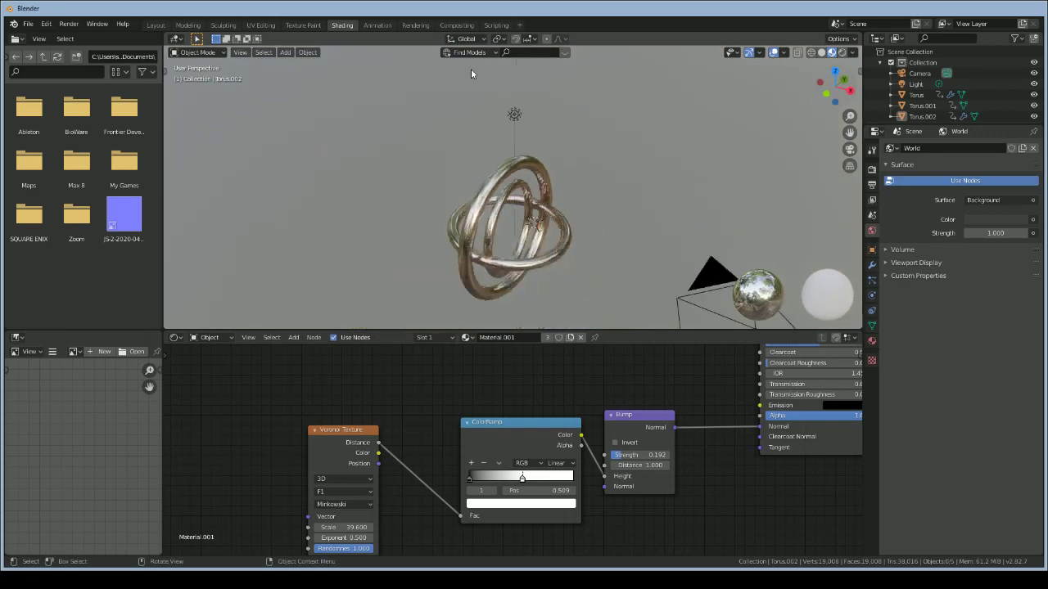
{"action": "scroll", "coordinate": [471, 73], "scroll_direction": "up", "scroll_amount": 10}
{"action": "scroll", "coordinate": [471, 73], "scroll_direction": "down", "scroll_amount": 8}
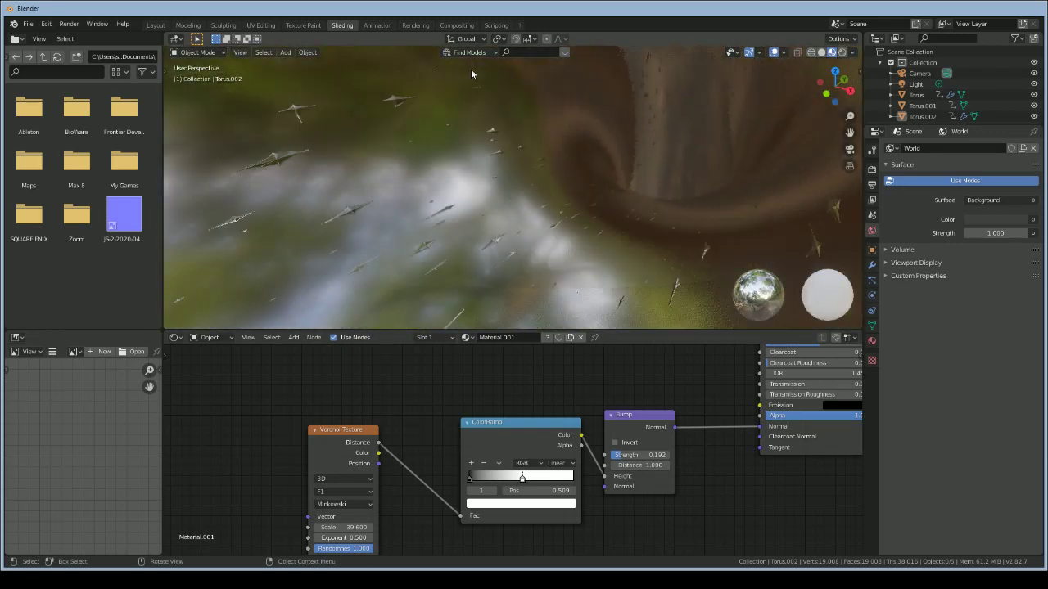
{"action": "scroll", "coordinate": [472, 148], "scroll_direction": "up", "scroll_amount": 2}
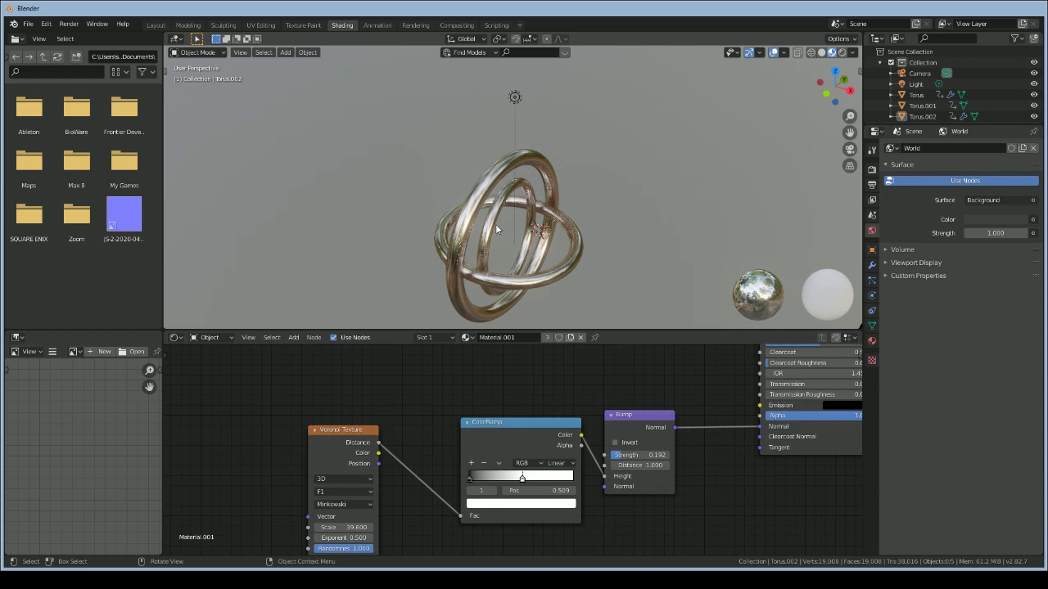
{"action": "scroll", "coordinate": [495, 225], "scroll_direction": "up", "scroll_amount": 5}
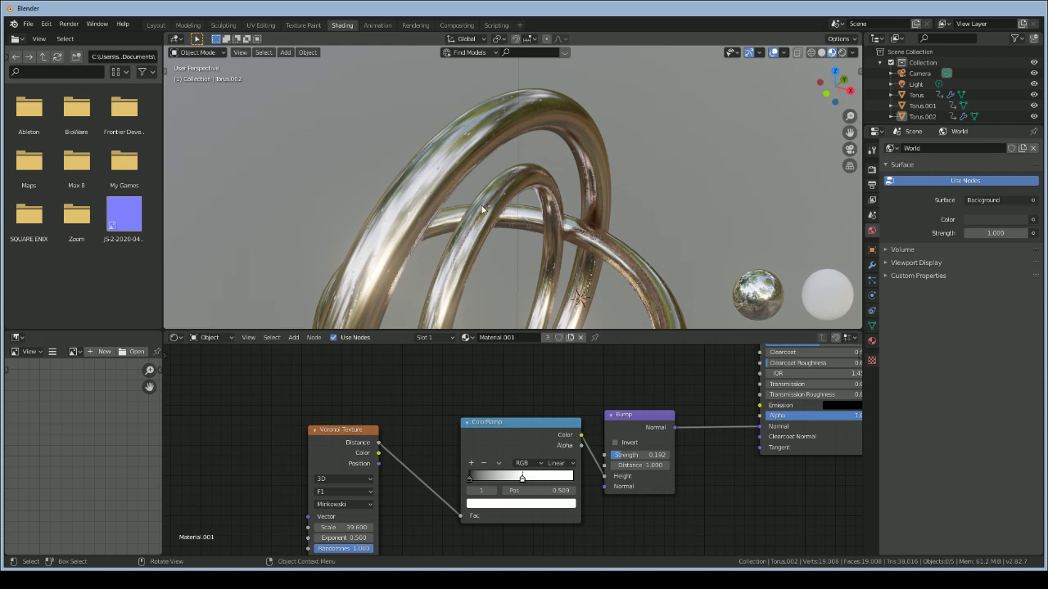
{"action": "scroll", "coordinate": [436, 93], "scroll_direction": "down", "scroll_amount": 6}
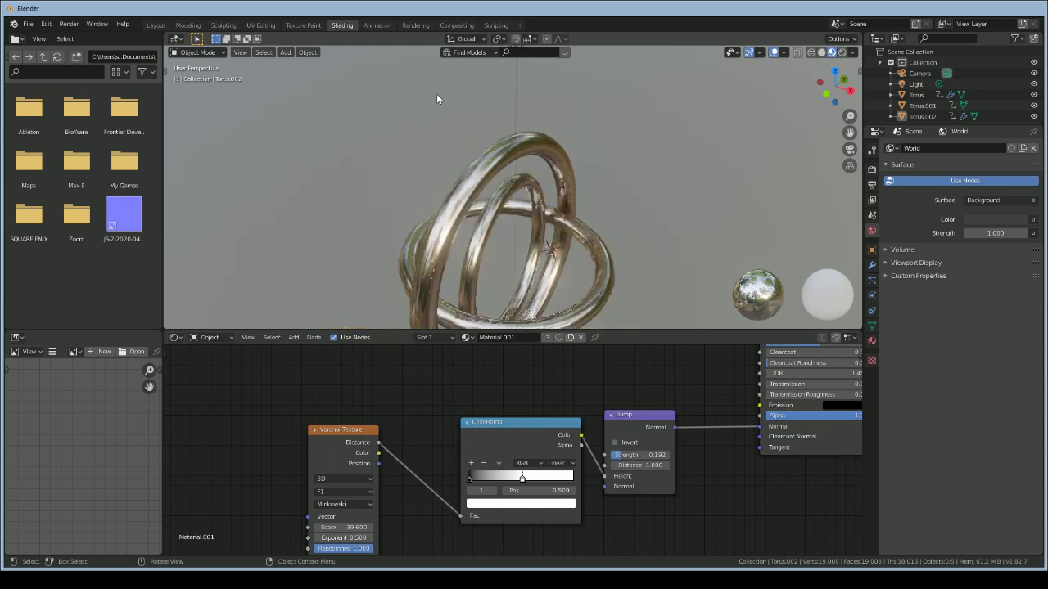
In the Layout workspace, add a cube mesh and scale it uniformly by about 4.865 so it encloses the rings
{"action": "left_click", "coordinate": [154, 26]}
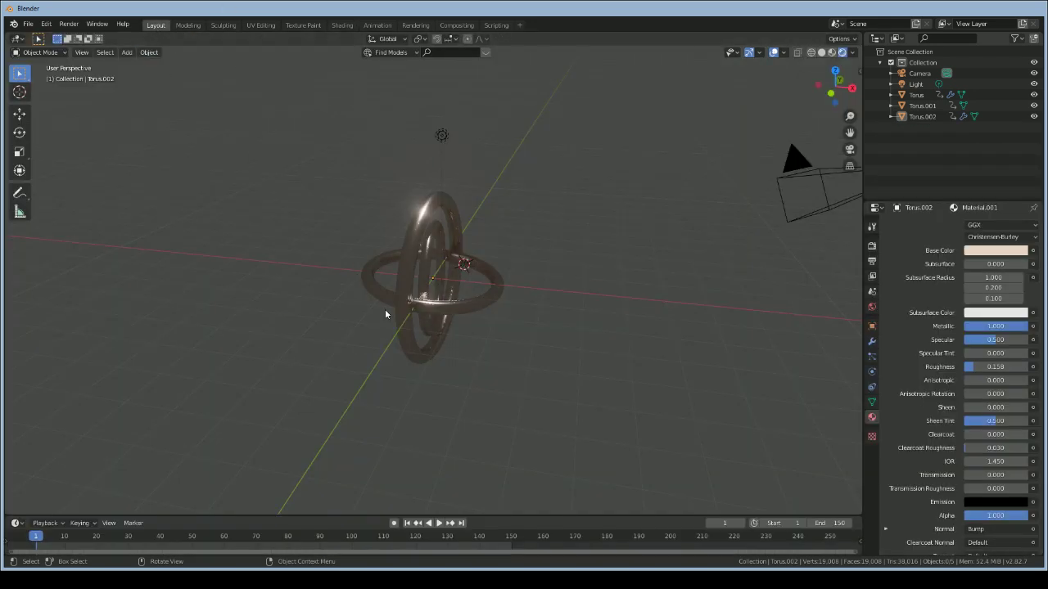
{"action": "scroll", "coordinate": [389, 319], "scroll_direction": "down", "scroll_amount": 3}
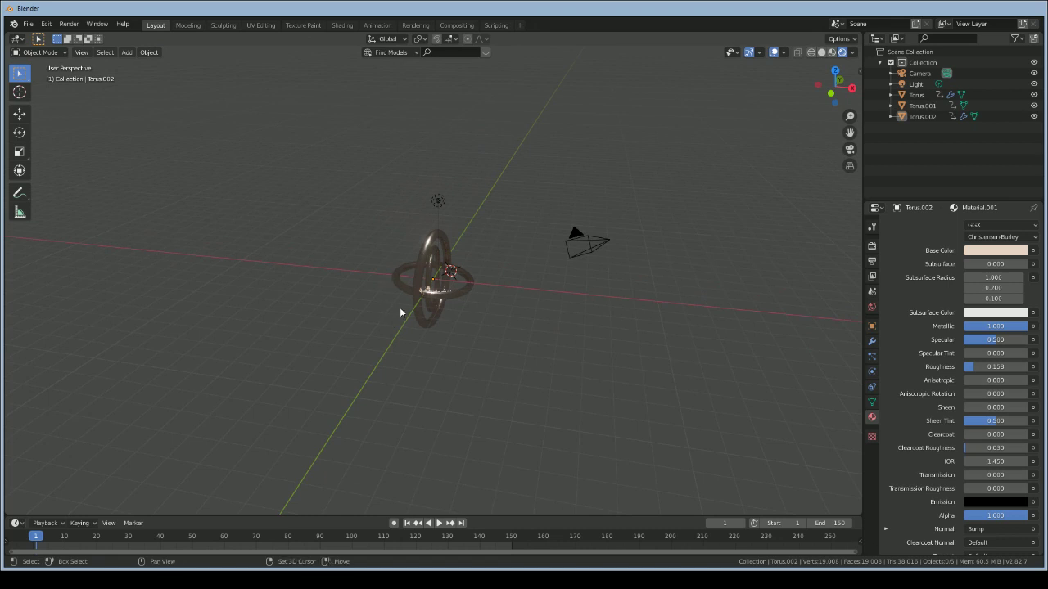
{"action": "key", "text": "shift+a"}
{"action": "mouse_move", "coordinate": [399, 309]}
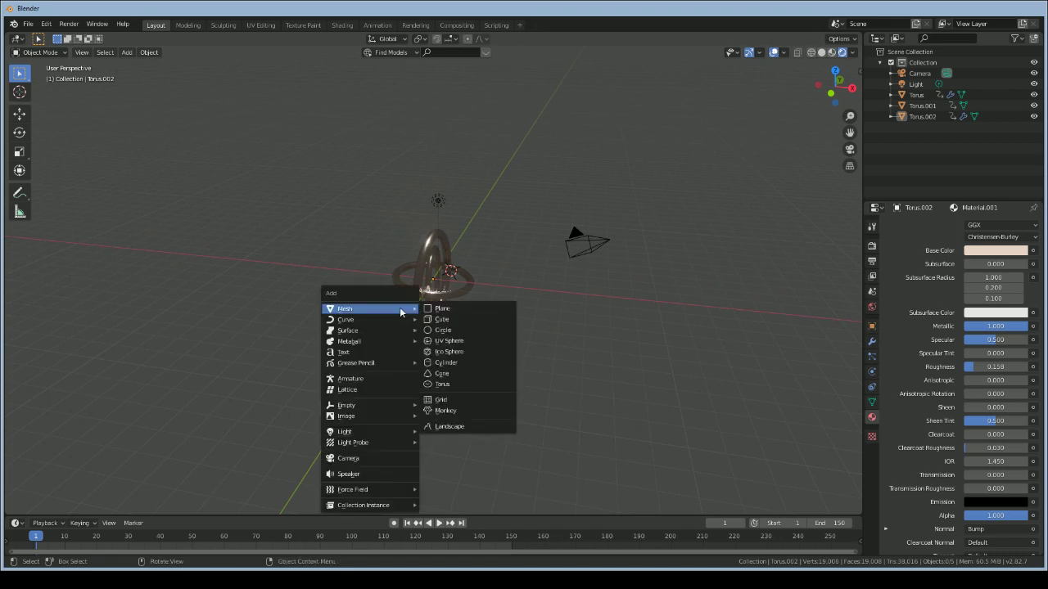
{"action": "left_click", "coordinate": [446, 321]}
{"action": "key", "text": "s"}
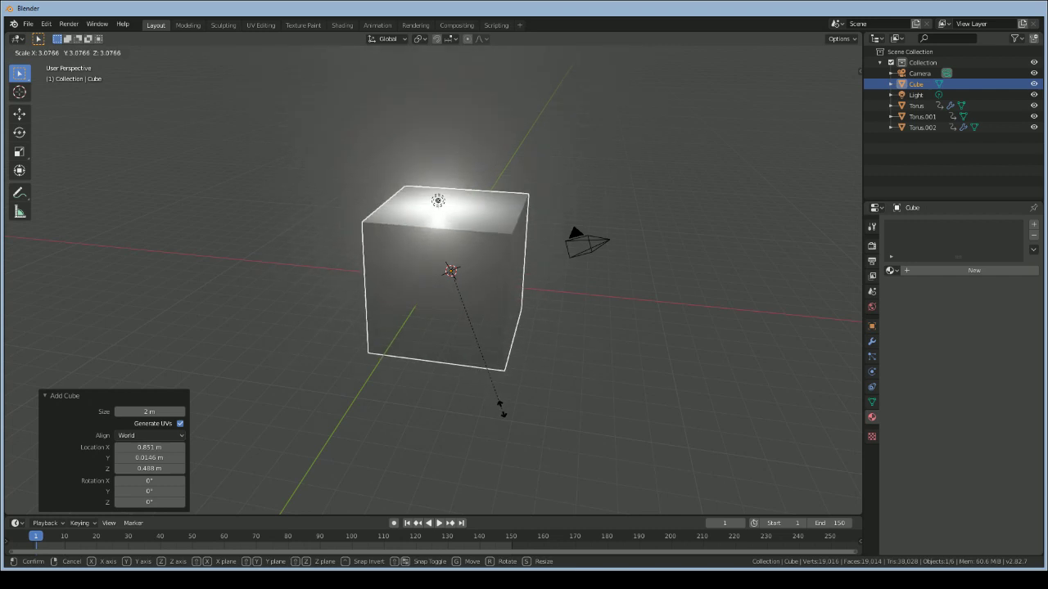
{"action": "left_click", "coordinate": [515, 491]}
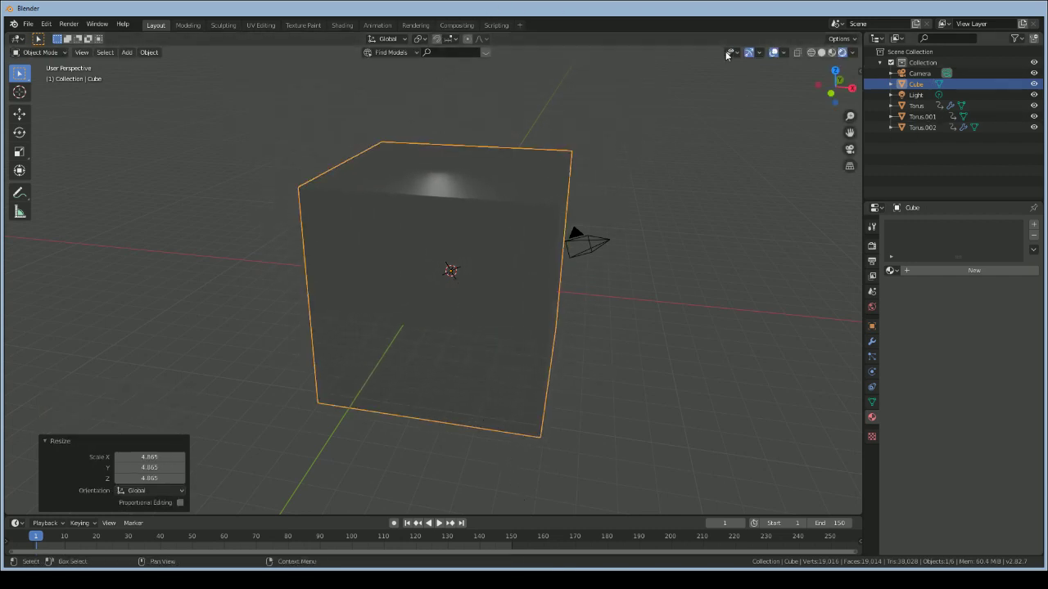
Create a new material for the enclosing cube
{"action": "left_click", "coordinate": [992, 273]}
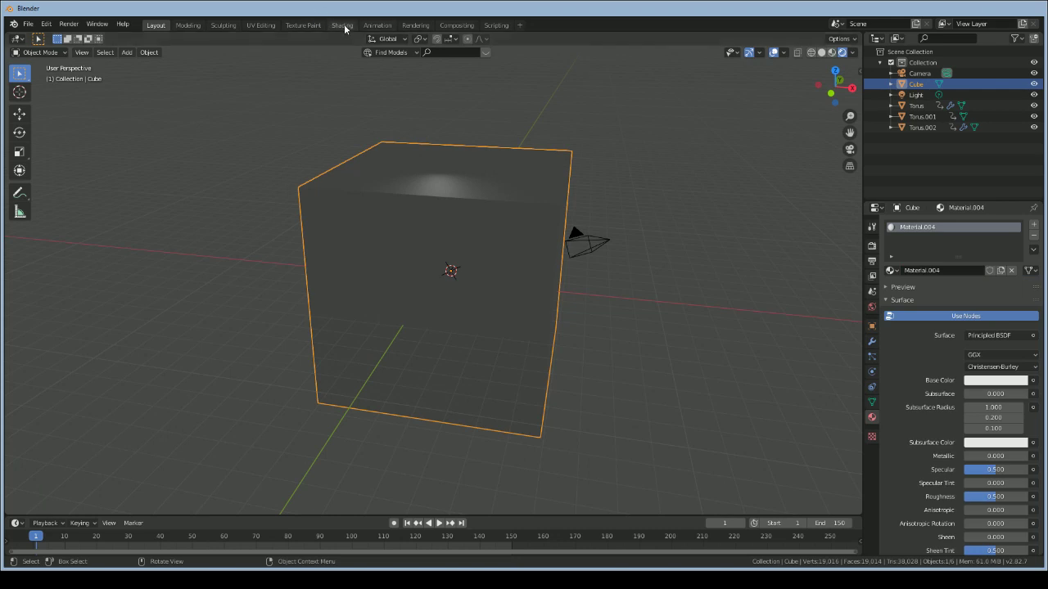
In the Shading workspace, delete the Principled BSDF node from the enclosing cube's material
{"action": "left_click", "coordinate": [342, 25]}
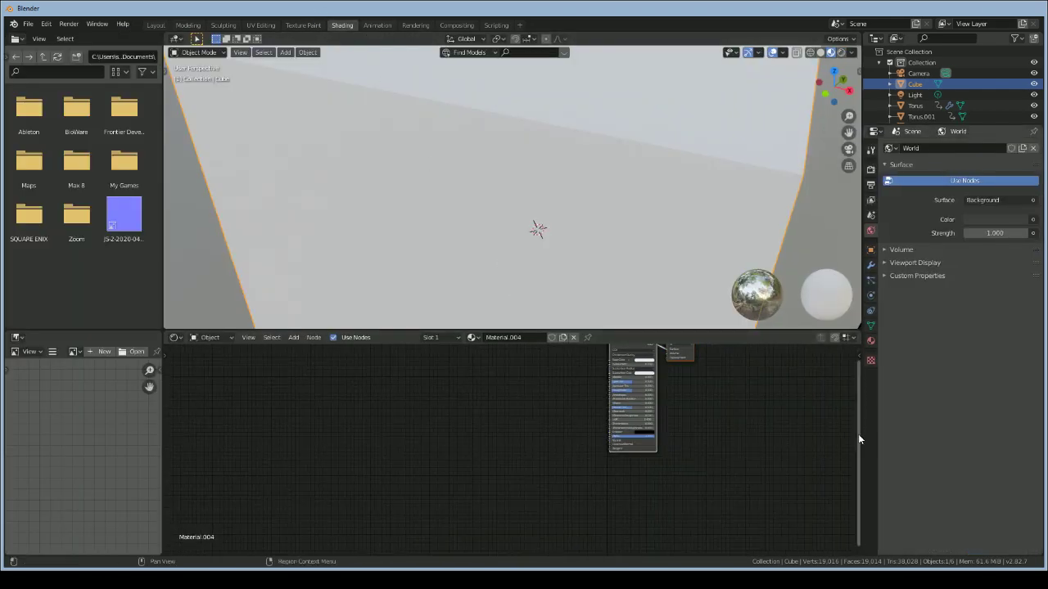
{"action": "left_click_drag", "start_coordinate": [857, 418], "coordinate": [851, 384]}
{"action": "scroll", "coordinate": [716, 504], "scroll_direction": "up", "scroll_amount": 1}
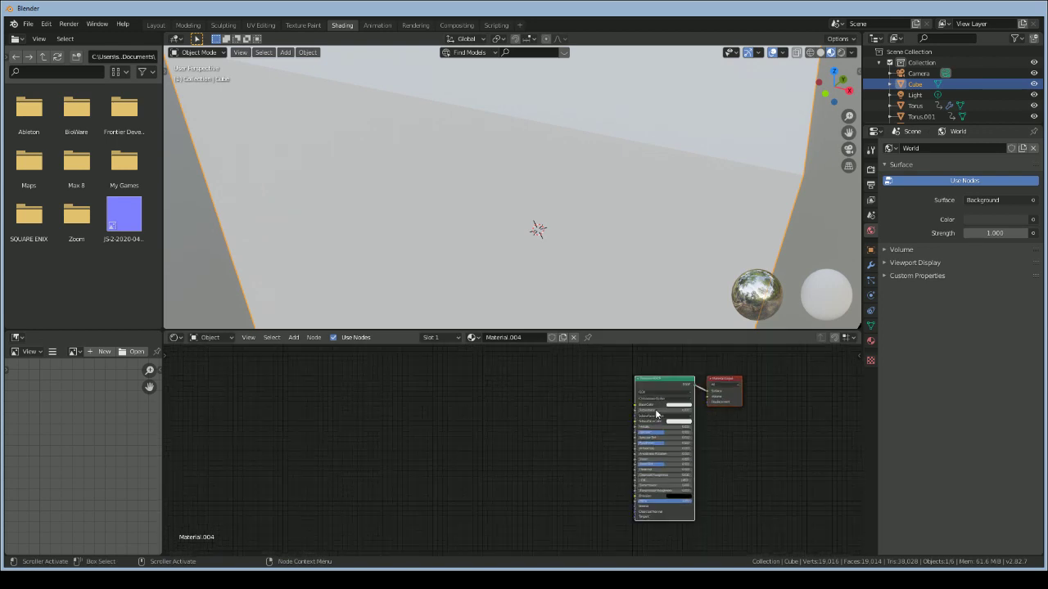
{"action": "left_click", "coordinate": [661, 381]}
{"action": "scroll", "coordinate": [712, 367], "scroll_direction": "up", "scroll_amount": 1}
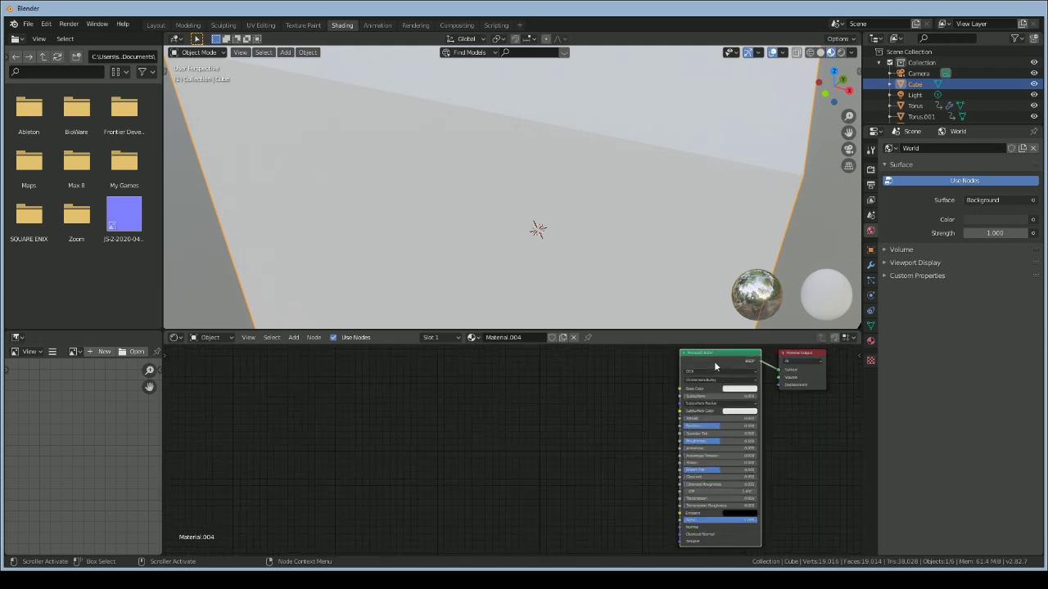
{"action": "key", "text": "x"}
Add a Principled Volume node and connect its Volume output to the Material Output's Volume input
{"action": "key", "text": "shift+a"}
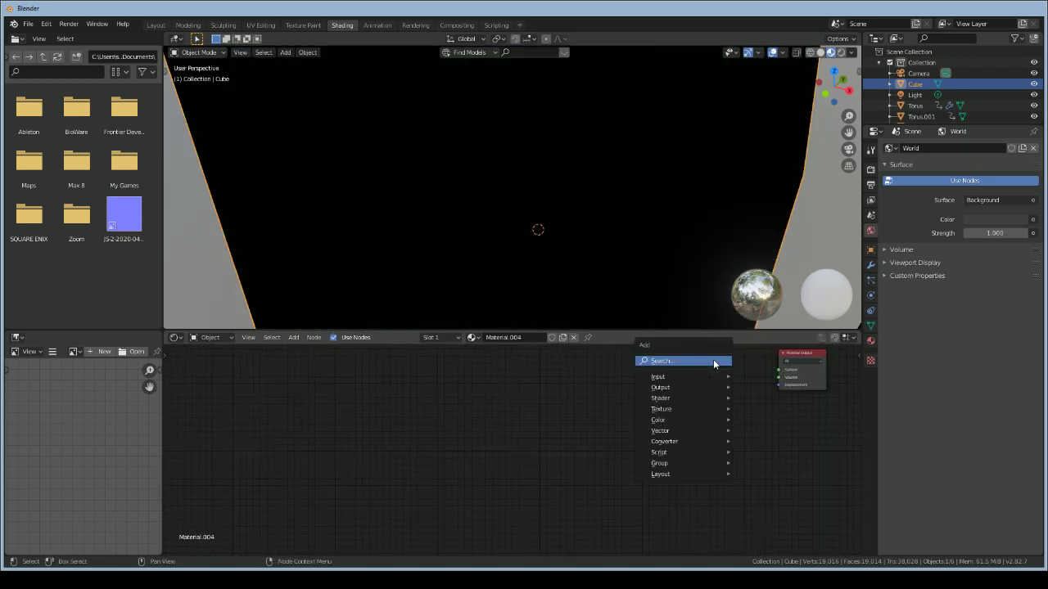
{"action": "left_click", "coordinate": [713, 359]}
{"action": "type", "text": "em"}
{"action": "key", "text": "BackSpace"}
{"action": "key", "text": "BackSpace"}
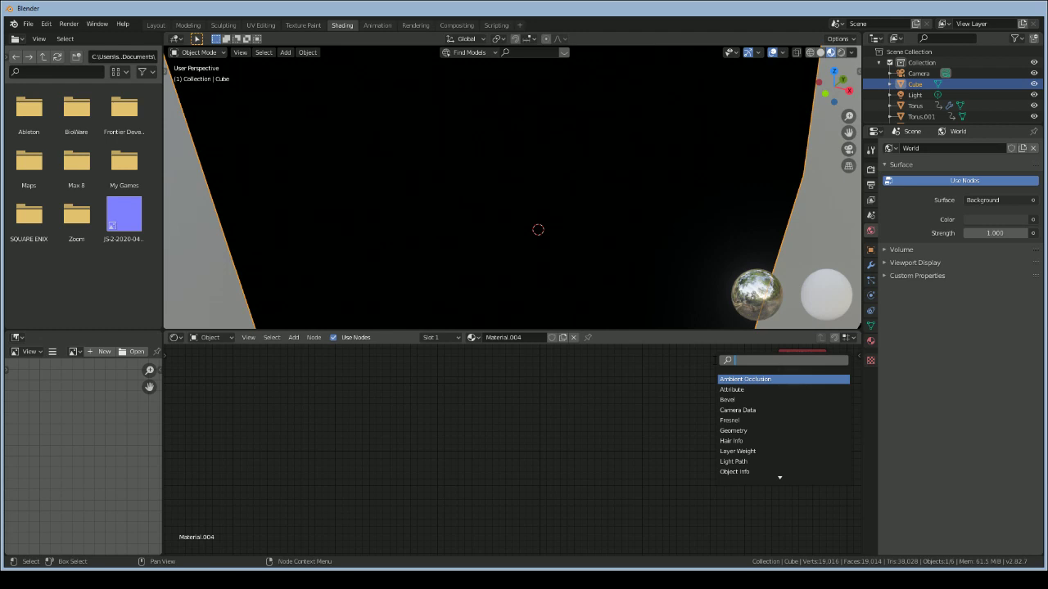
{"action": "type", "text": "vol"}
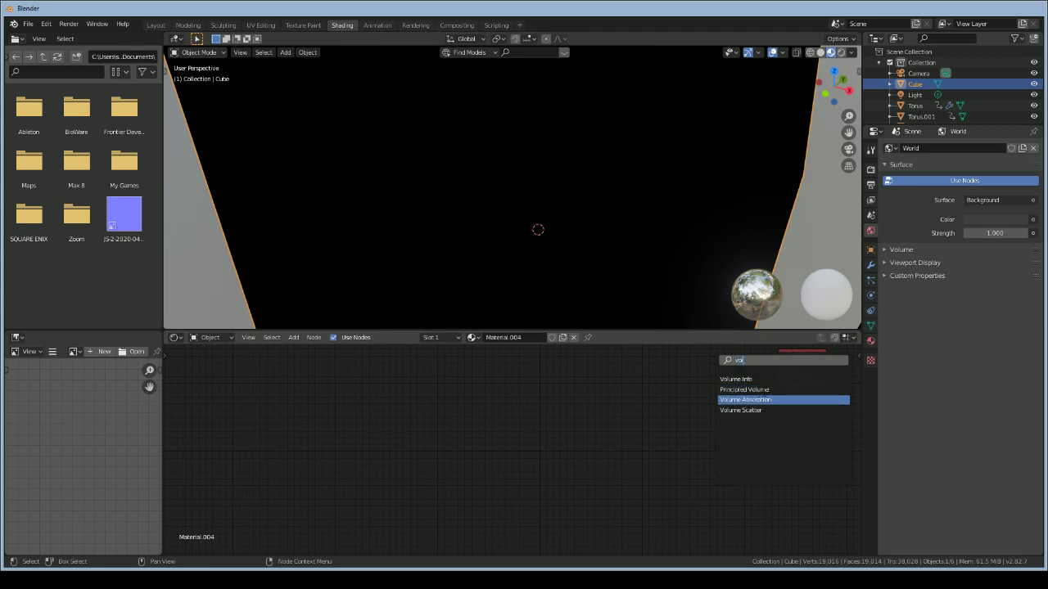
{"action": "left_click", "coordinate": [744, 390]}
{"action": "left_click", "coordinate": [717, 378]}
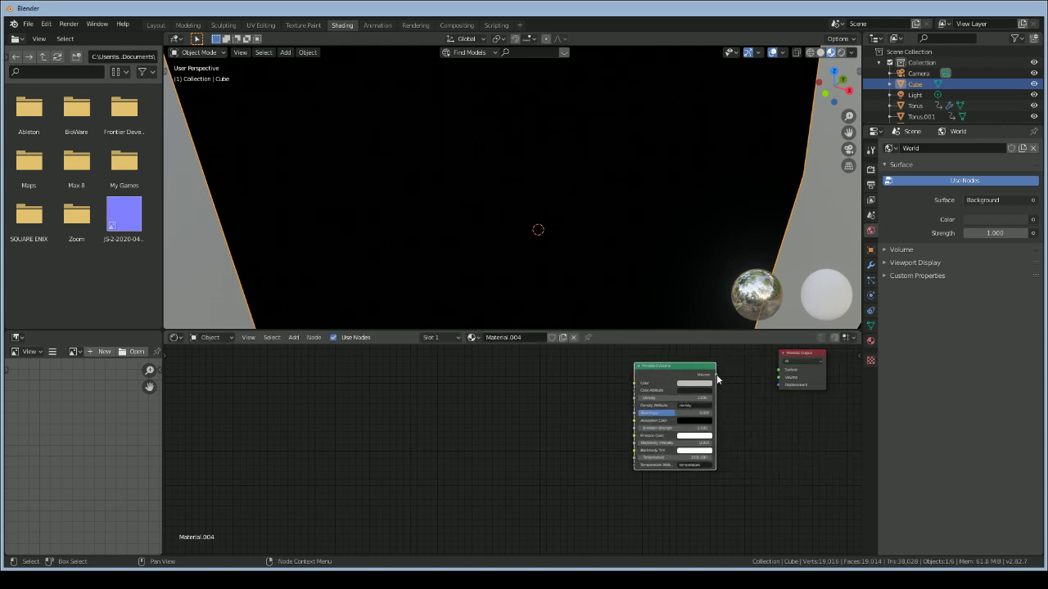
{"action": "left_click_drag", "start_coordinate": [718, 378], "coordinate": [778, 377]}
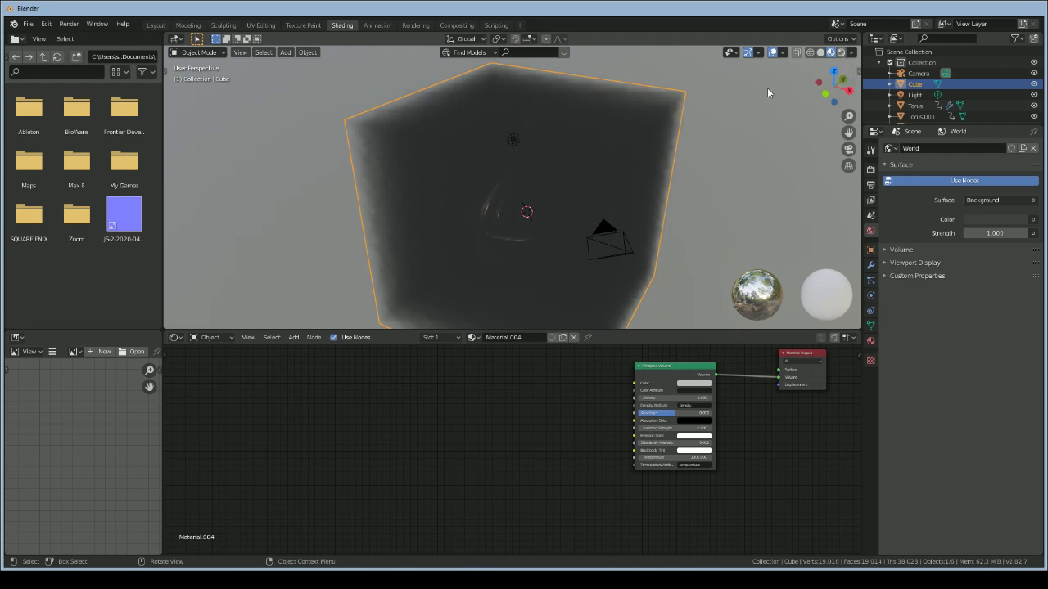
Switch the viewport to rendered shading and set the Principled Volume node's Density to 0.1
{"action": "left_click", "coordinate": [841, 53]}
{"action": "scroll", "coordinate": [523, 264], "scroll_direction": "up", "scroll_amount": 3}
{"action": "scroll", "coordinate": [522, 263], "scroll_direction": "down", "scroll_amount": 1}
{"action": "left_click", "coordinate": [704, 397]}
{"action": "key", "text": "BackSpace"}
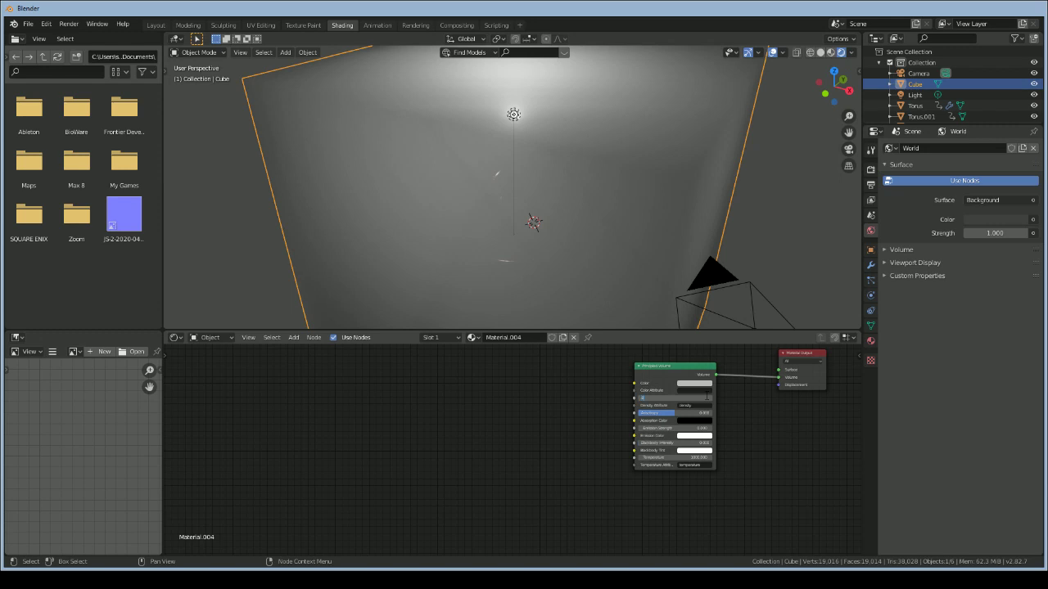
{"action": "type", "text": "0.1"}
{"action": "key", "text": "Return"}
{"action": "scroll", "coordinate": [599, 281], "scroll_direction": "down", "scroll_amount": 3}
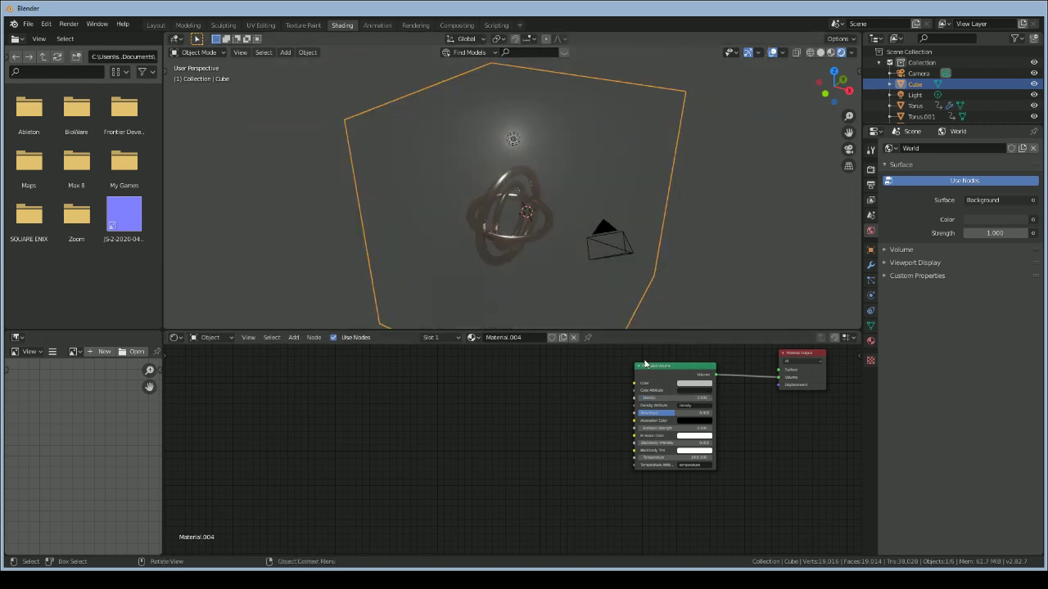
Try a higher Emission Strength on the Principled Volume node, and turn it back down
{"action": "left_click", "coordinate": [694, 428]}
{"action": "key", "text": "BackSpace"}
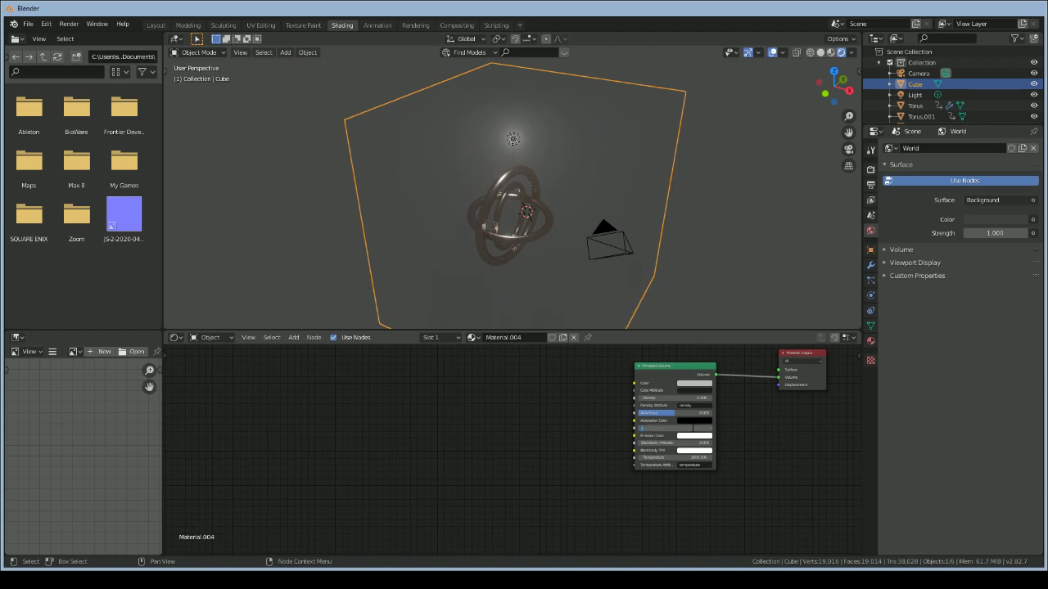
{"action": "type", "text": "4"}
{"action": "key", "text": "Return"}
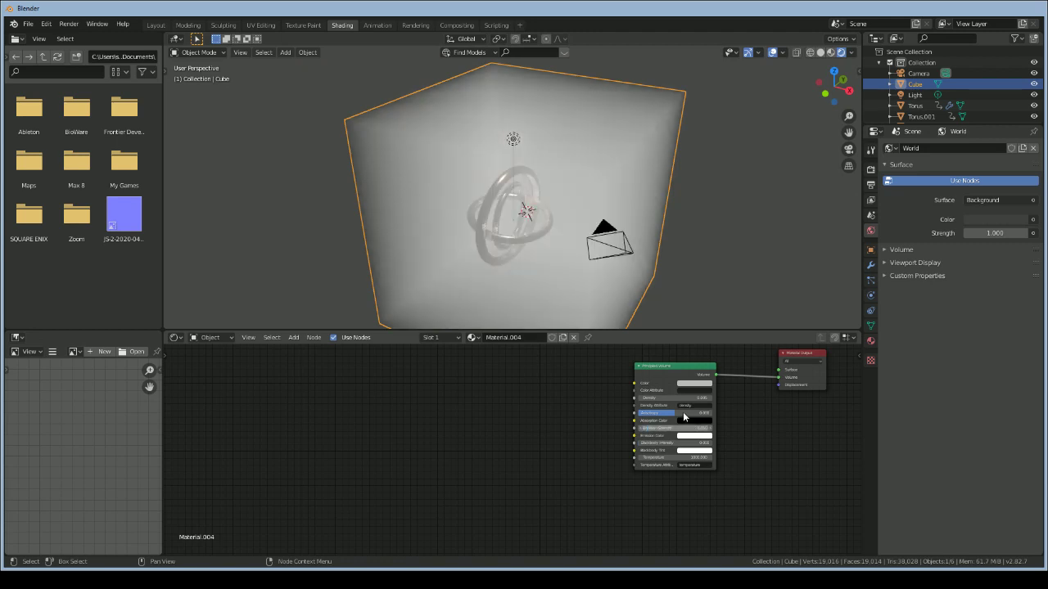
{"action": "left_click", "coordinate": [690, 428]}
{"action": "type", "text": "2"}
{"action": "key", "text": "Return"}
Darken the world background colour to black, checking the rings through the camera and from the free view
{"action": "scroll", "coordinate": [493, 152], "scroll_direction": "up", "scroll_amount": 5}
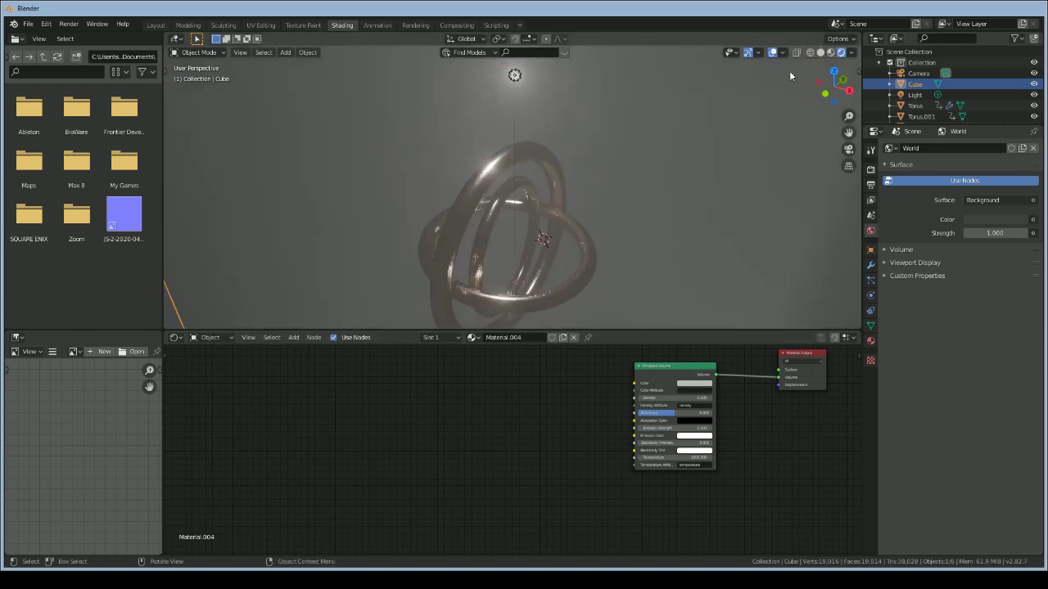
{"action": "left_click", "coordinate": [849, 149]}
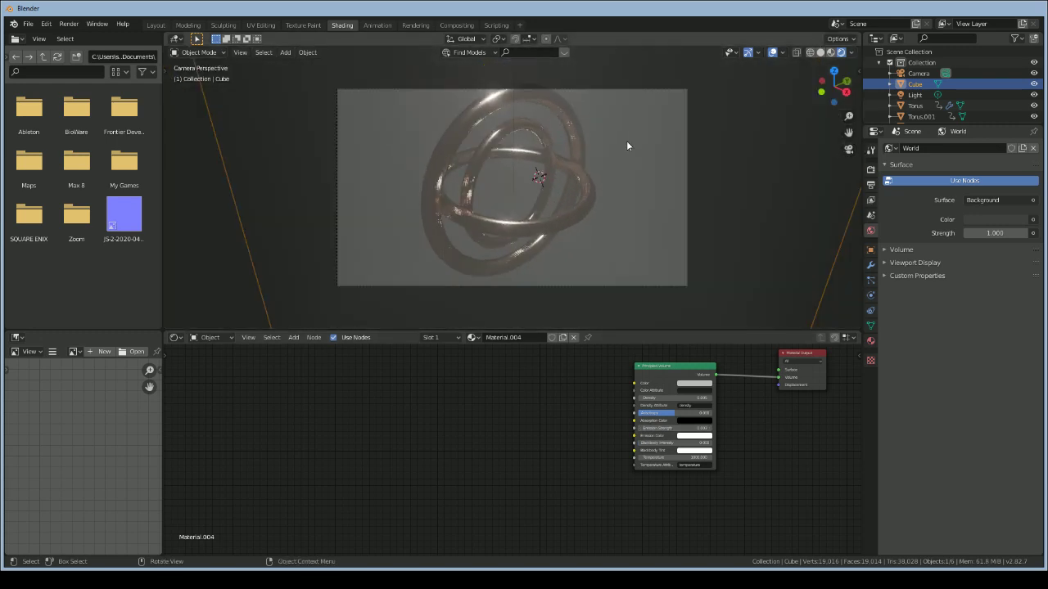
{"action": "scroll", "coordinate": [626, 151], "scroll_direction": "down", "scroll_amount": 2}
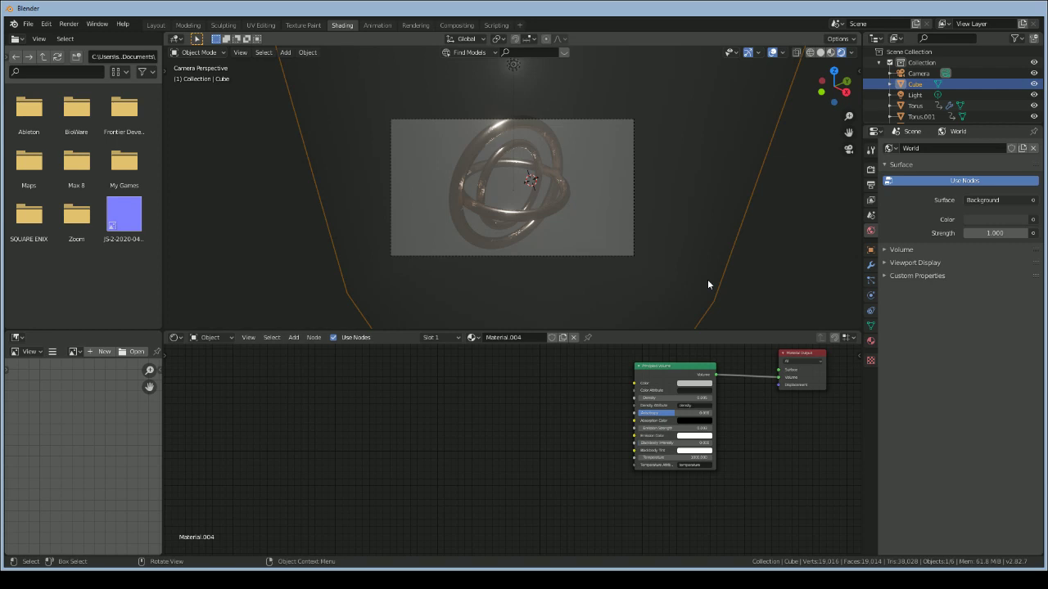
{"action": "left_click", "coordinate": [870, 172]}
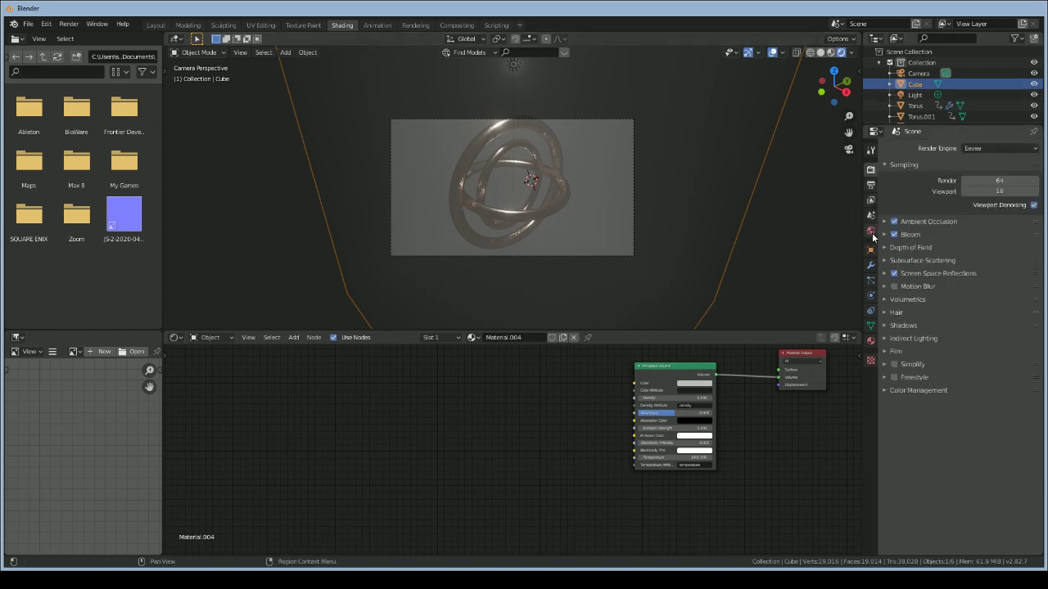
{"action": "left_click", "coordinate": [871, 232]}
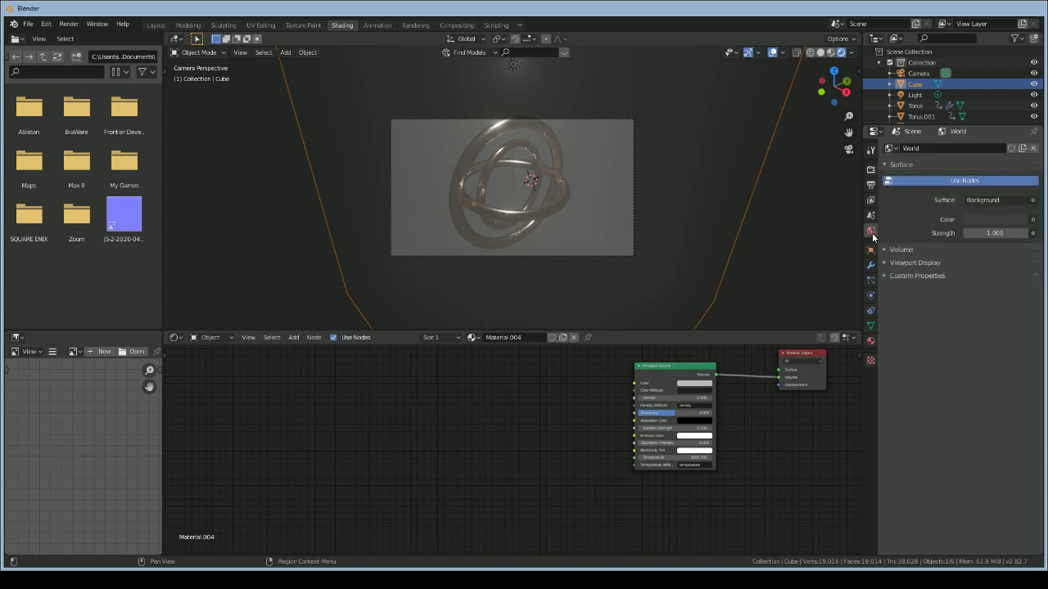
{"action": "left_click", "coordinate": [968, 220]}
{"action": "left_click_drag", "start_coordinate": [1019, 125], "coordinate": [1019, 141]}
{"action": "scroll", "coordinate": [663, 226], "scroll_direction": "up", "scroll_amount": 3}
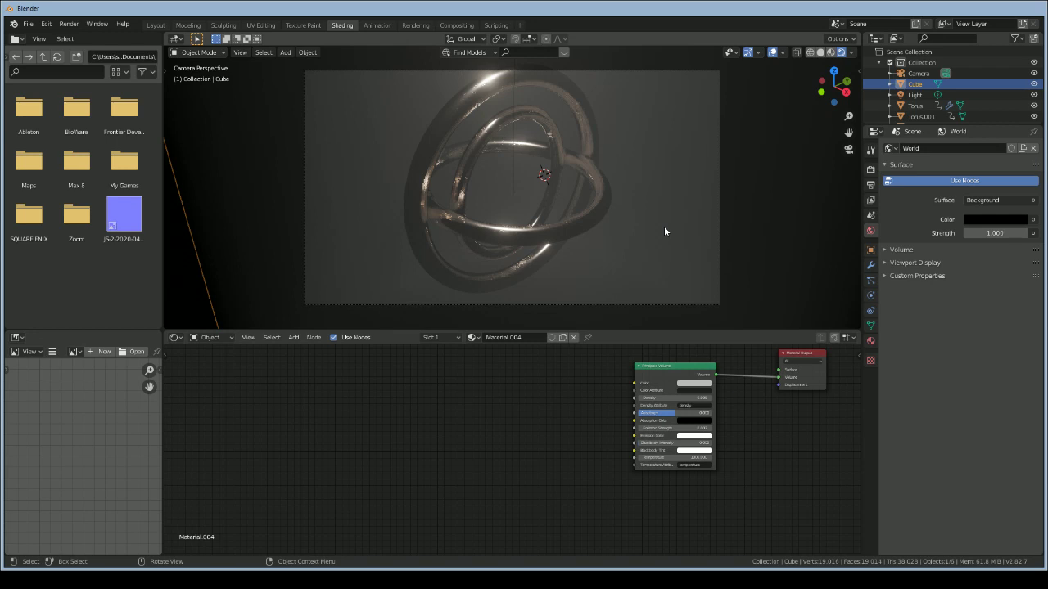
{"action": "left_click", "coordinate": [849, 149]}
{"action": "scroll", "coordinate": [644, 176], "scroll_direction": "up", "scroll_amount": 3}
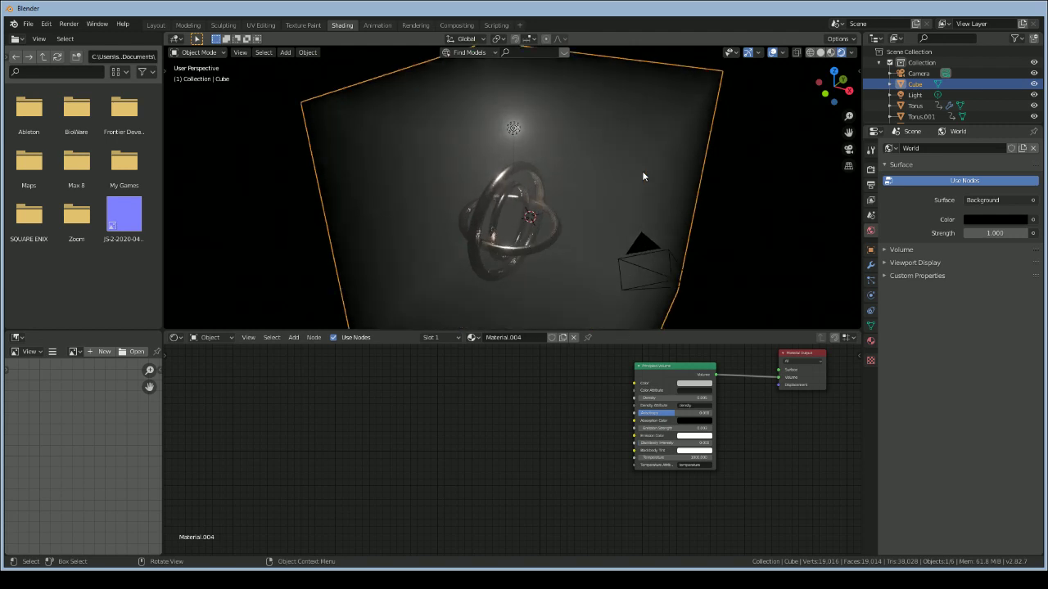
In the Layout workspace, add an area light and scale it up by about 2.93
{"action": "left_click", "coordinate": [156, 25]}
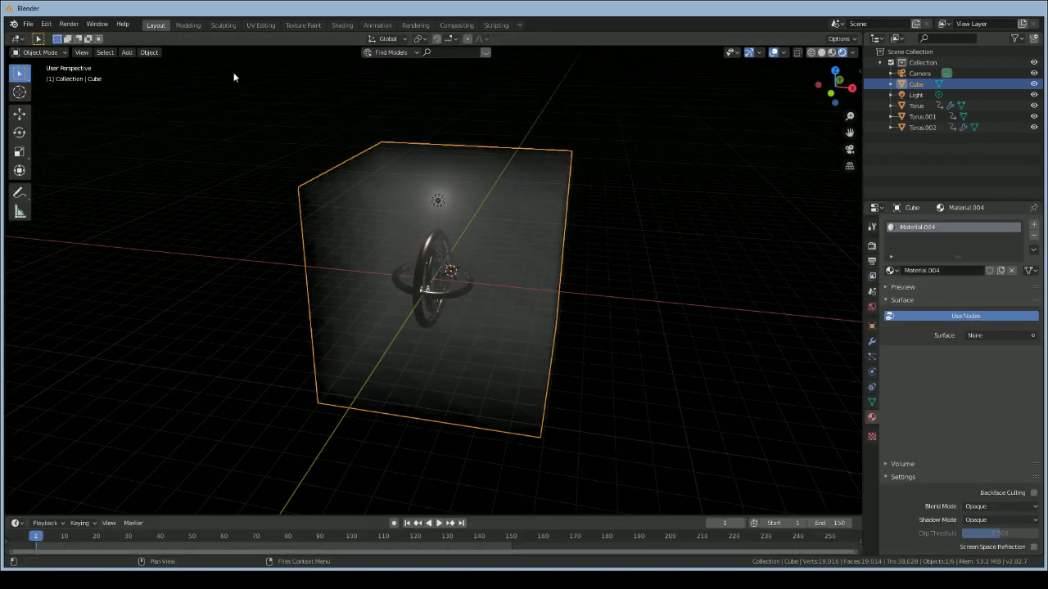
{"action": "key", "text": "shift+a"}
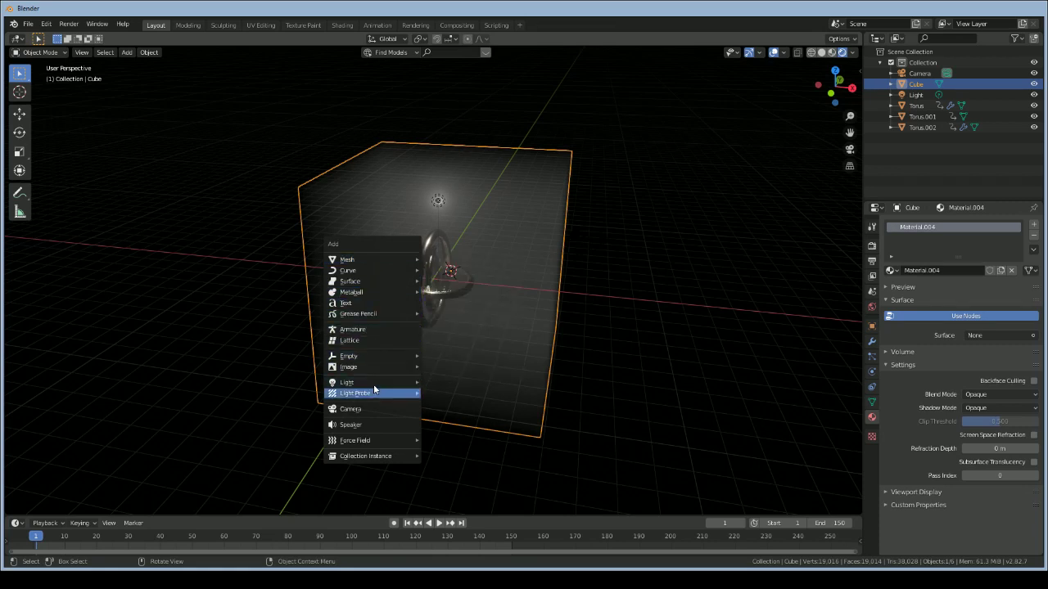
{"action": "mouse_move", "coordinate": [374, 382]}
{"action": "left_click", "coordinate": [441, 419]}
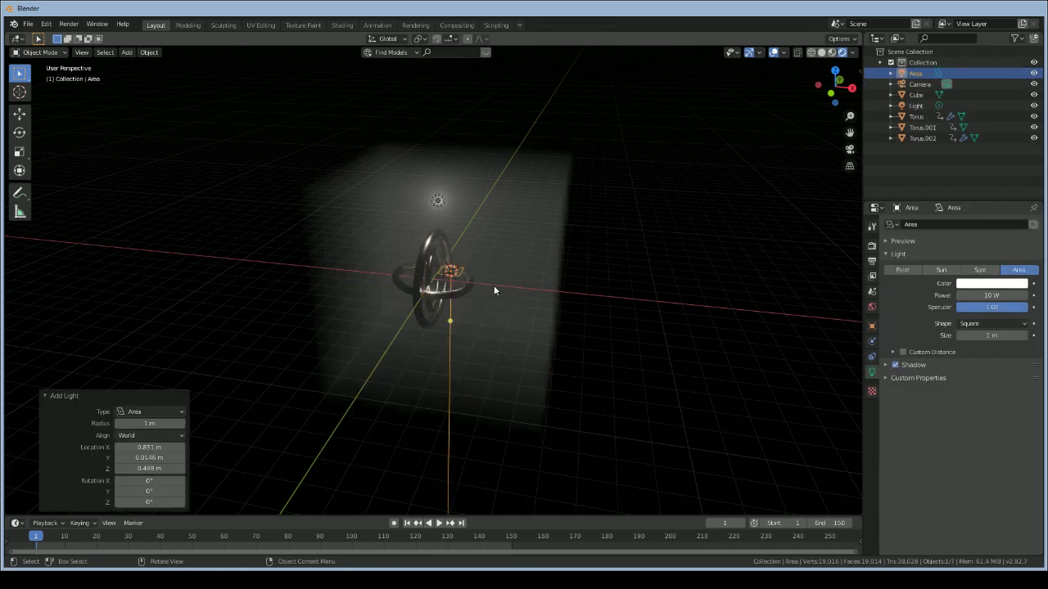
{"action": "key", "text": "s"}
{"action": "left_click", "coordinate": [562, 343]}
Raise the area light about 3.2 m along Z and move it about 6.4 m along Y, to the side of the rings
{"action": "key", "text": "g"}
{"action": "key", "text": "z"}
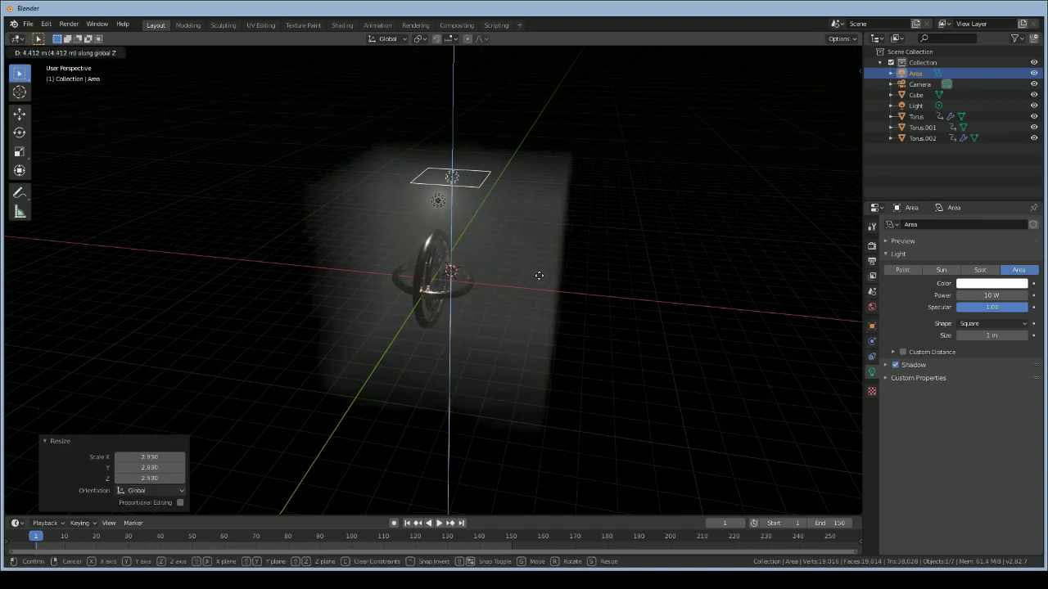
{"action": "left_click", "coordinate": [538, 275]}
{"action": "left_click_drag", "start_coordinate": [836, 88], "coordinate": [844, 91]}
{"action": "key", "text": "g"}
{"action": "key", "text": "y"}
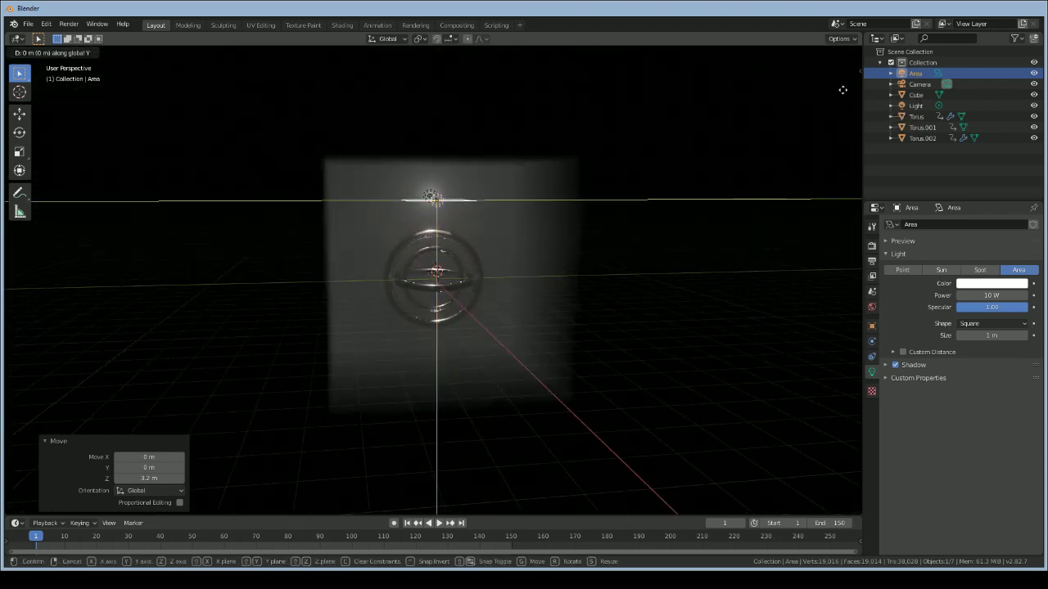
{"action": "left_click", "coordinate": [88, 112]}
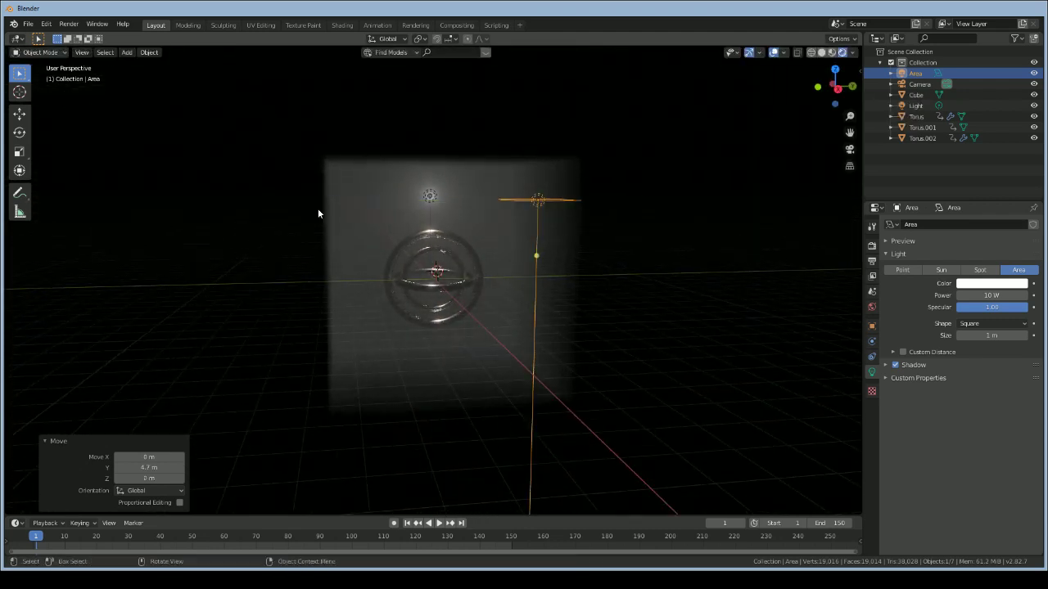
{"action": "key", "text": "g"}
{"action": "key", "text": "y"}
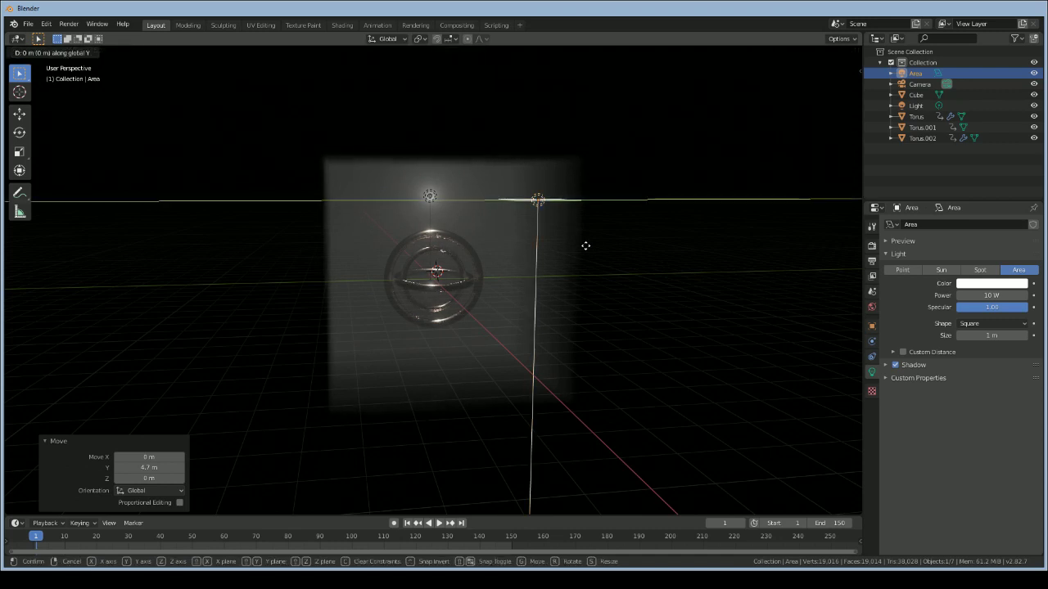
{"action": "left_click", "coordinate": [621, 251]}
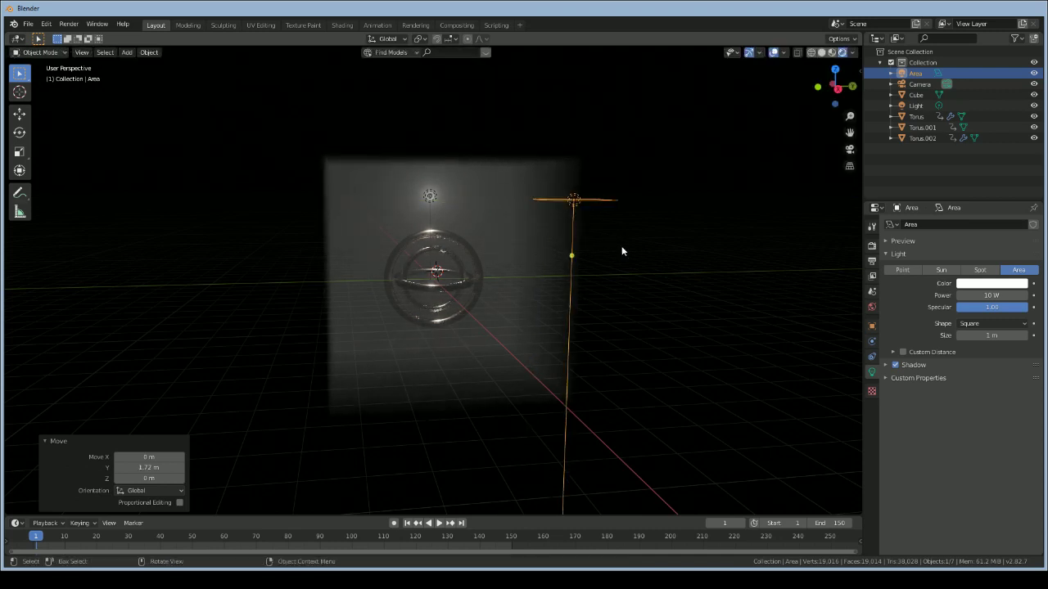
Try rotating the area light about the global Y axis, and undo the rotation
{"action": "key", "text": "r"}
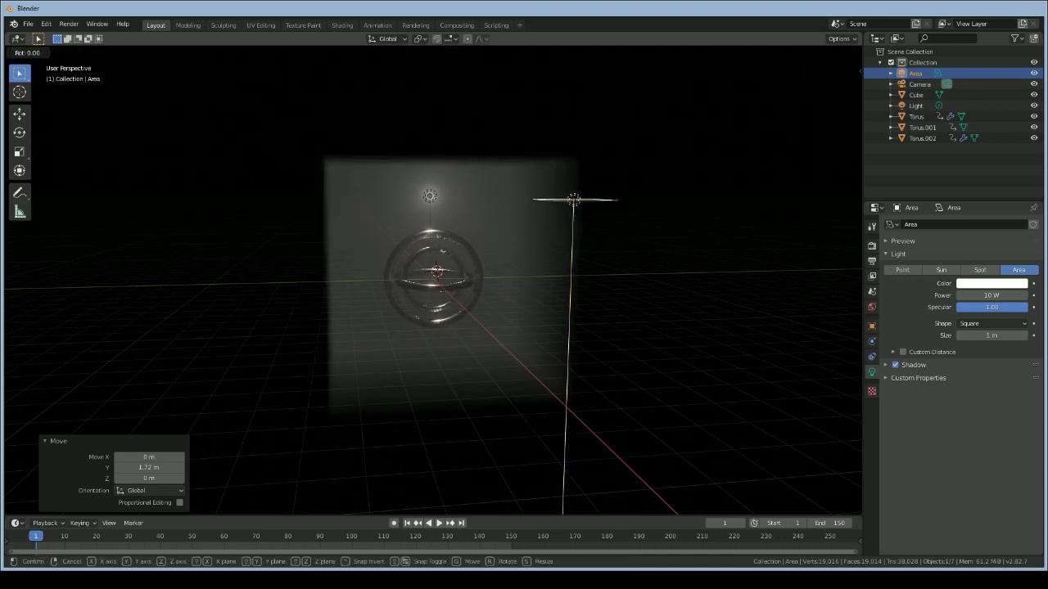
{"action": "key", "text": "y"}
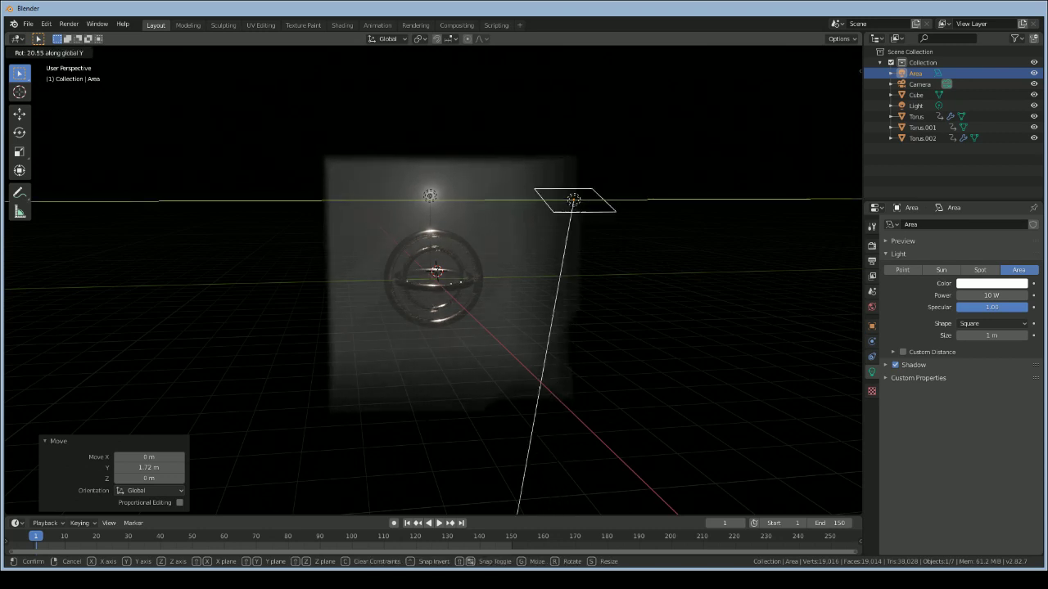
{"action": "left_click", "coordinate": [574, 258]}
{"action": "key", "text": "ctrl+z"}
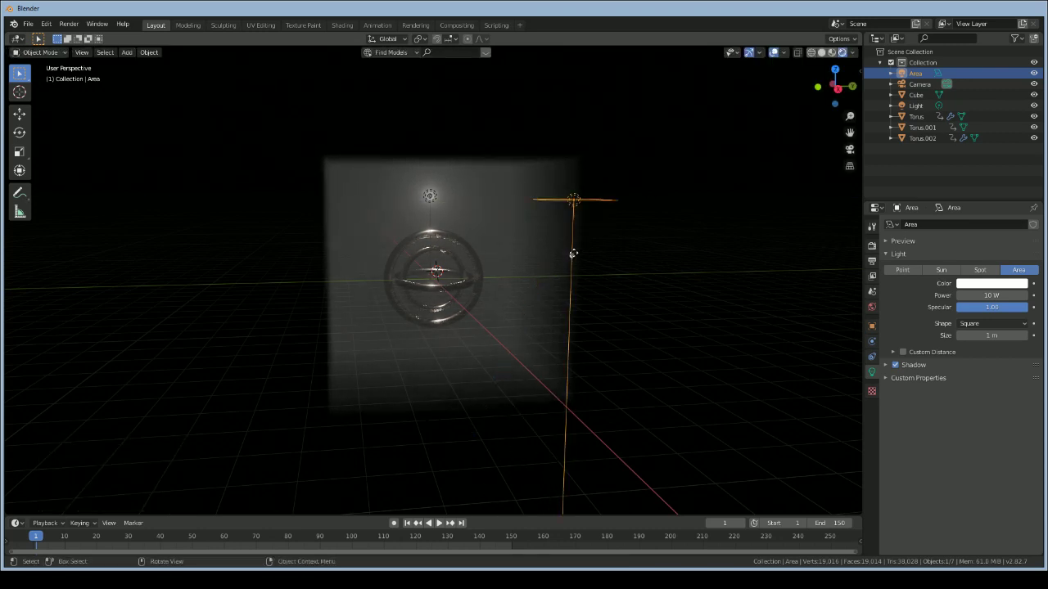
Rotate the area light about -60.4° around the global X axis so it aims at the rings
{"action": "key", "text": "r"}
{"action": "key", "text": "x"}
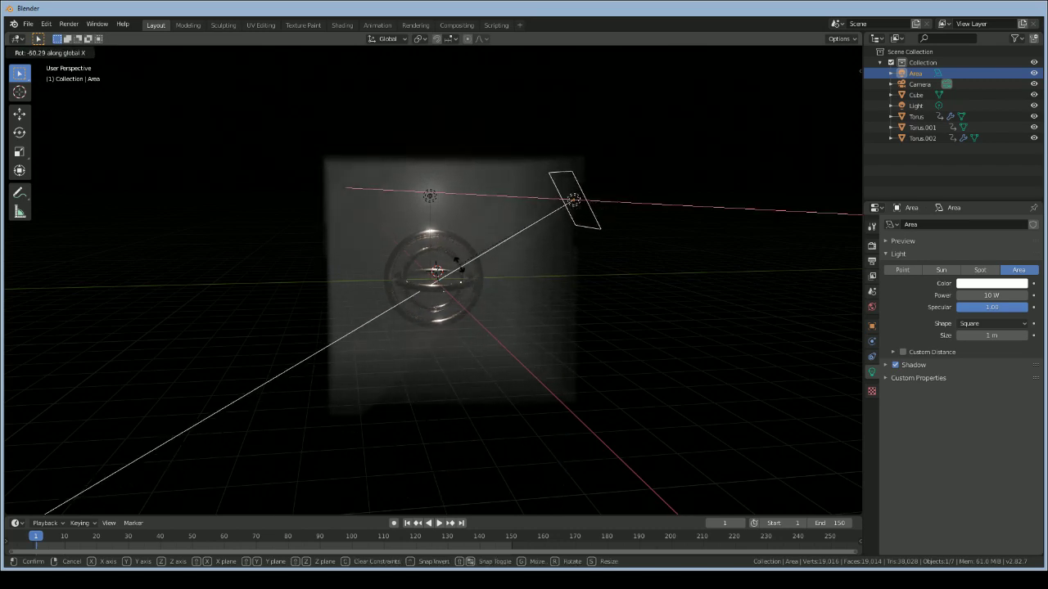
{"action": "left_click", "coordinate": [591, 303]}
{"action": "scroll", "coordinate": [592, 301], "scroll_direction": "up", "scroll_amount": 5}
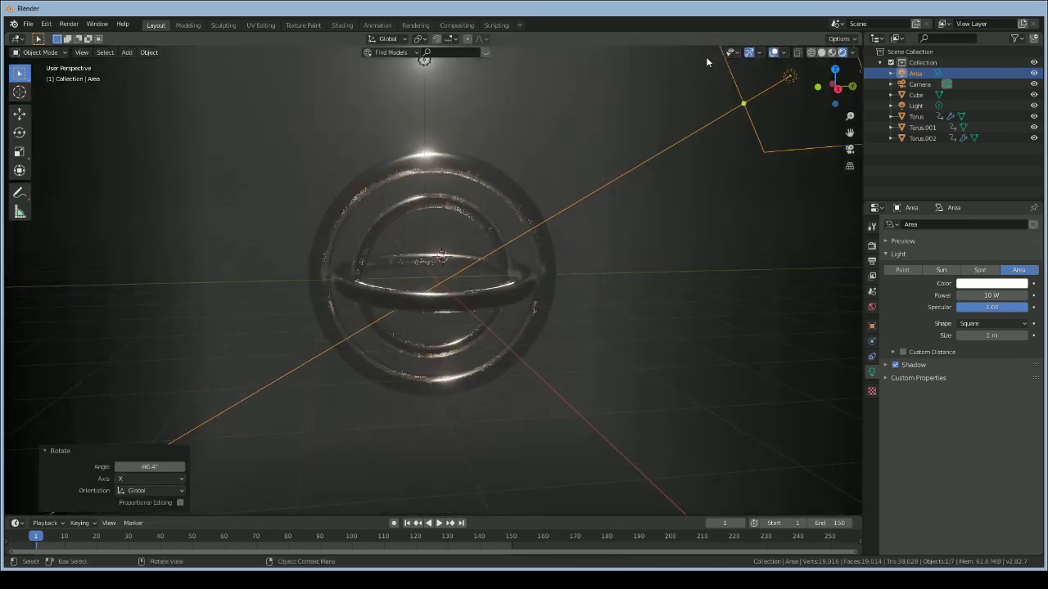
{"action": "scroll", "coordinate": [501, 311], "scroll_direction": "down", "scroll_amount": 5}
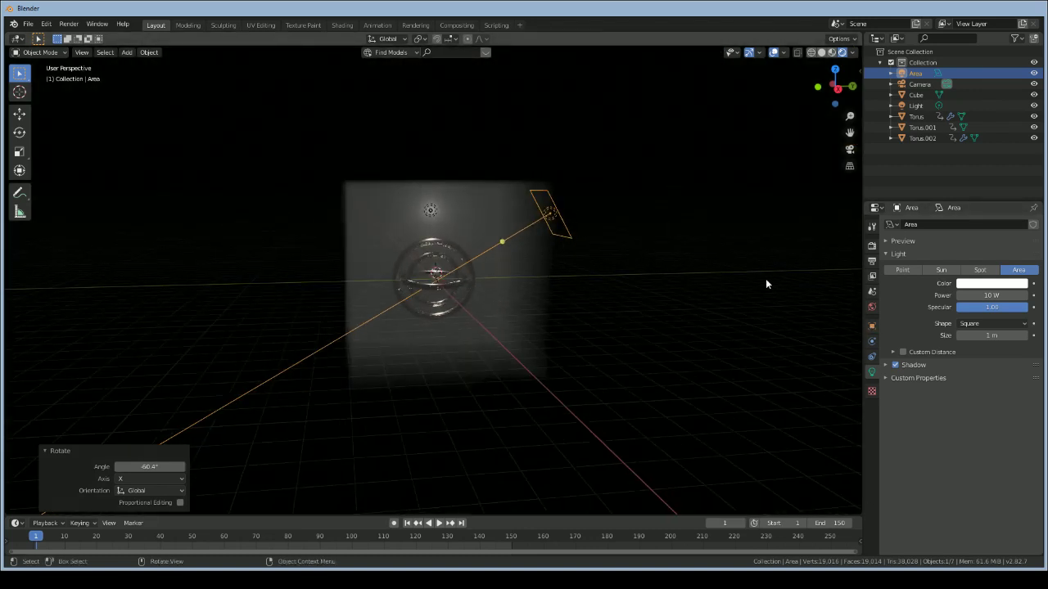
Set the area light's Power to 1000 W
{"action": "left_click", "coordinate": [986, 295]}
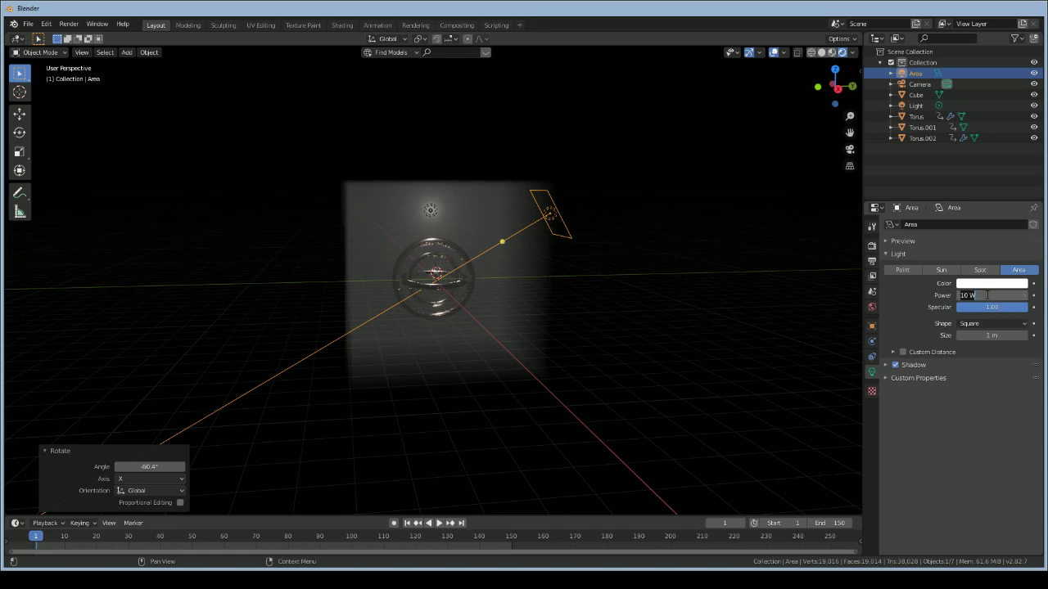
{"action": "type", "text": "1000"}
{"action": "key", "text": "Return"}
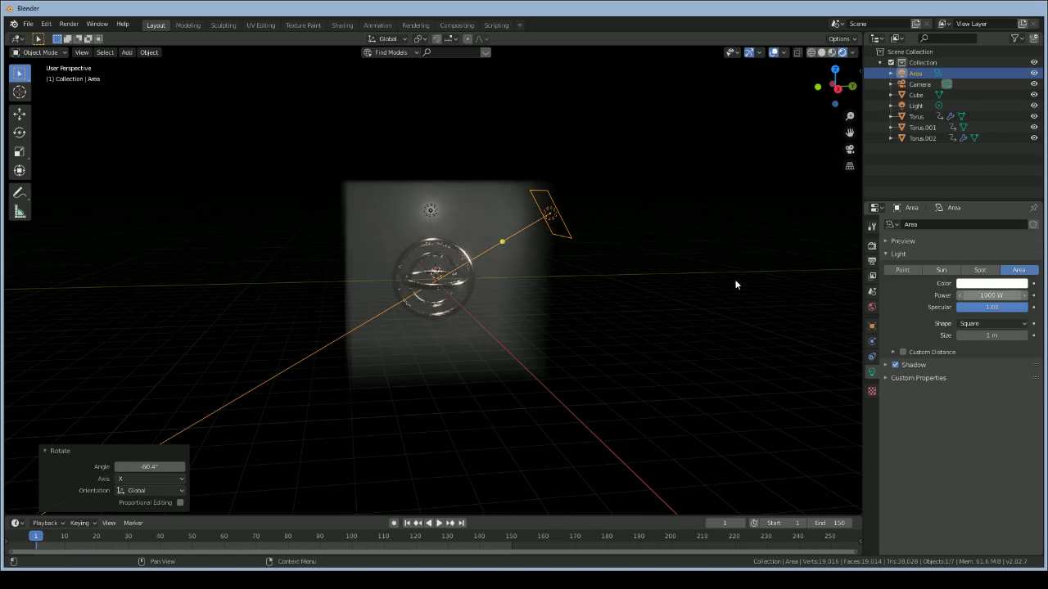
Duplicate the area light and move the copy about -10.2 m along Y to the opposite side of the rings
{"action": "scroll", "coordinate": [559, 149], "scroll_direction": "up", "scroll_amount": 5}
{"action": "scroll", "coordinate": [559, 149], "scroll_direction": "down", "scroll_amount": 5}
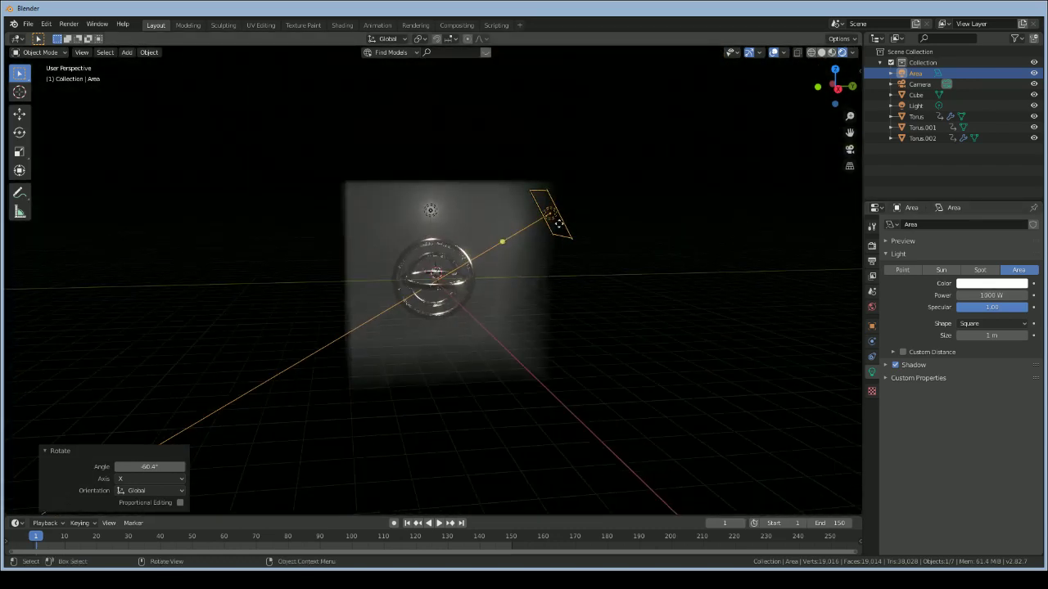
{"action": "key", "text": "shift+d"}
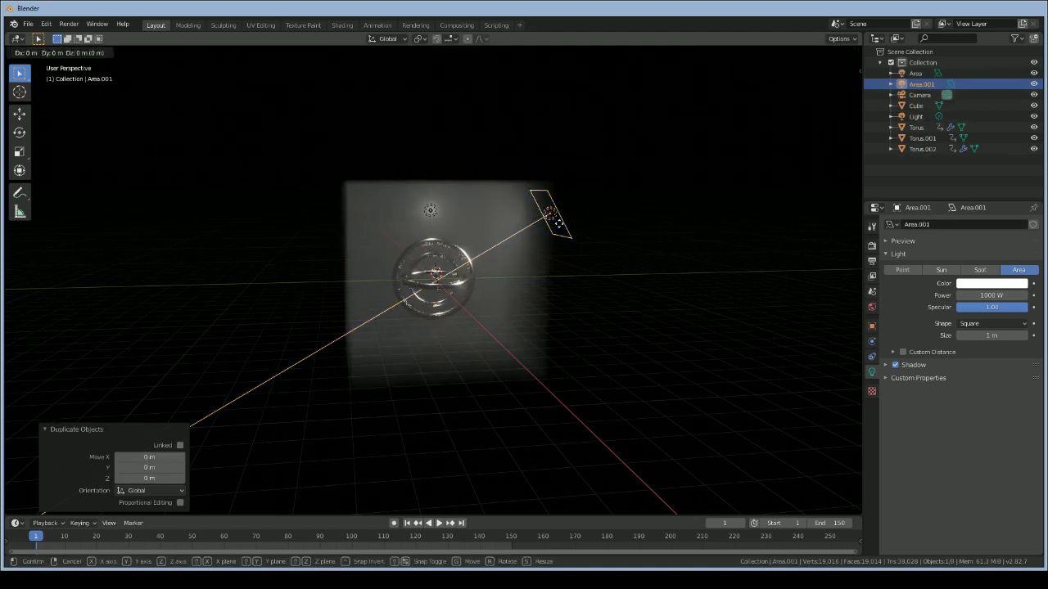
{"action": "key", "text": "y"}
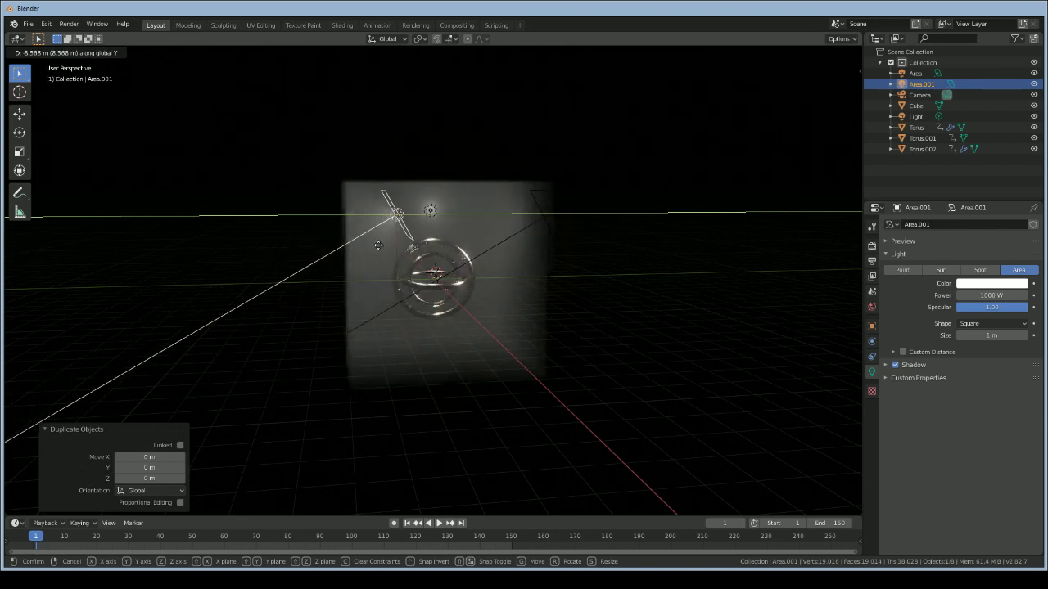
{"action": "left_click", "coordinate": [376, 244]}
Rotate the duplicated area light about 107° around global X and move it about -3.13 m further along Y
{"action": "key", "text": "r"}
{"action": "key", "text": "x"}
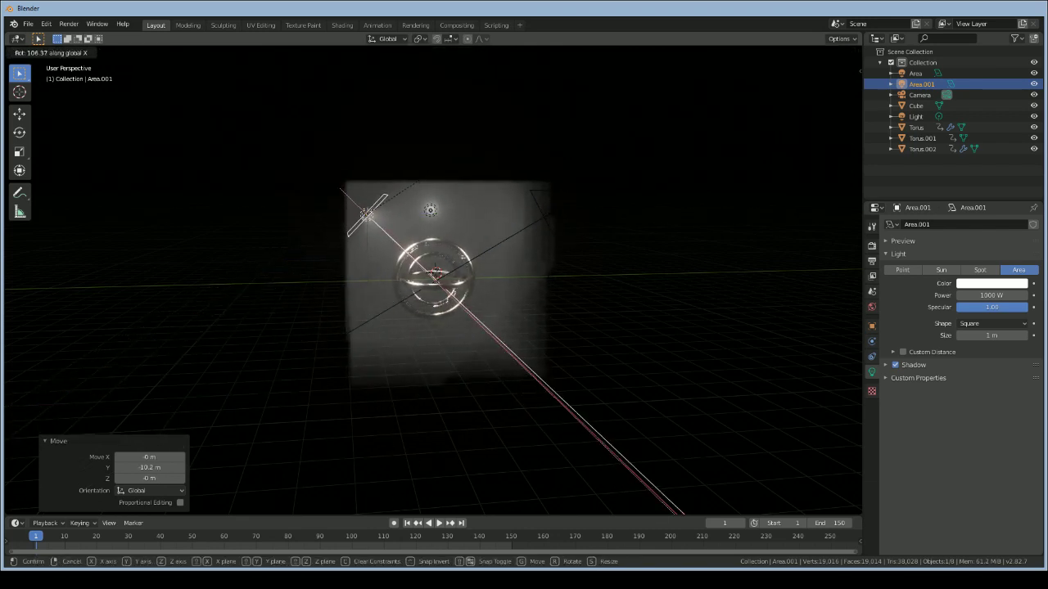
{"action": "key", "text": "Return"}
{"action": "key", "text": "g"}
{"action": "key", "text": "y"}
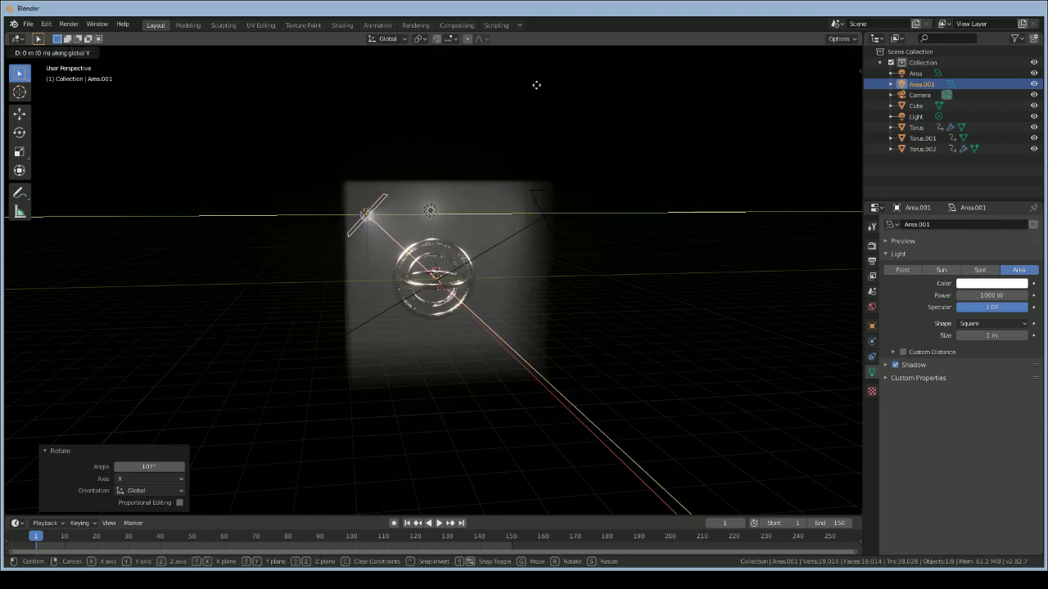
{"action": "key", "text": "Return"}
Fine-tune the duplicated light's aim with a 1.05° rotation in the view plane and about 14.3° around global X
{"action": "key", "text": "r"}
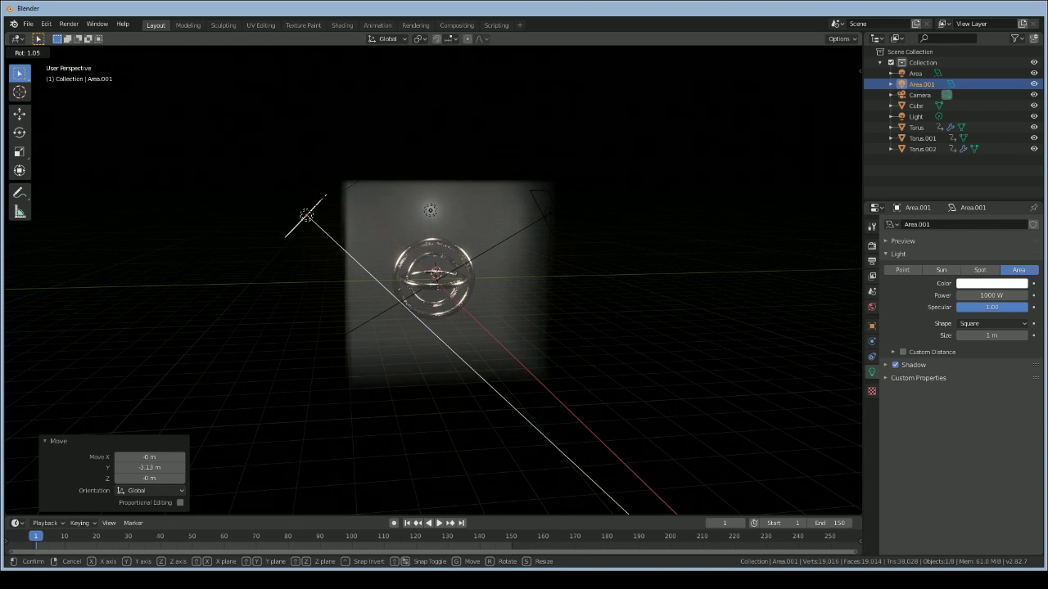
{"action": "key", "text": "Return"}
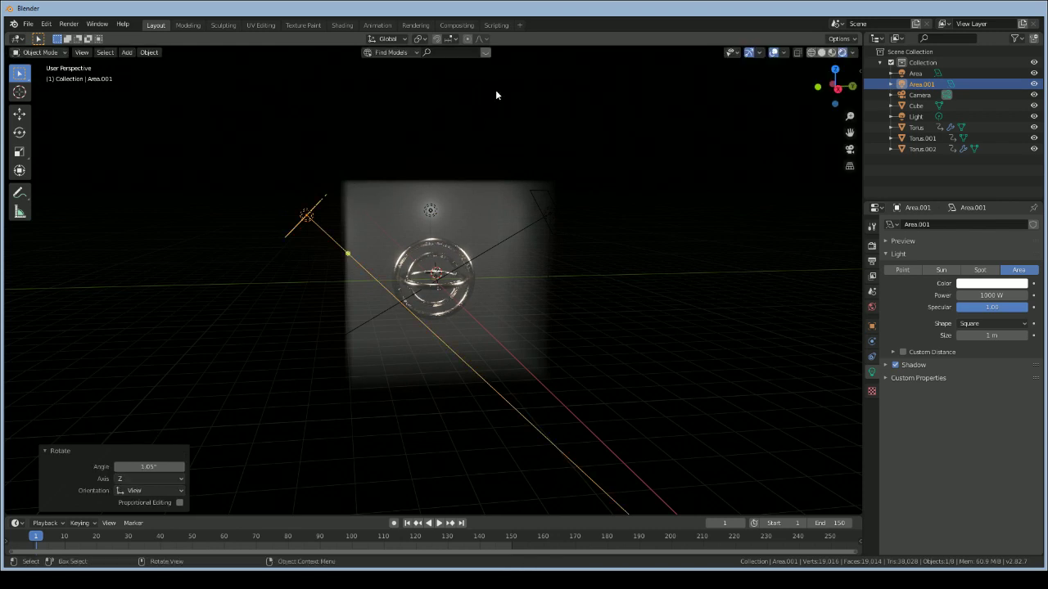
{"action": "key", "text": "r"}
{"action": "key", "text": "x"}
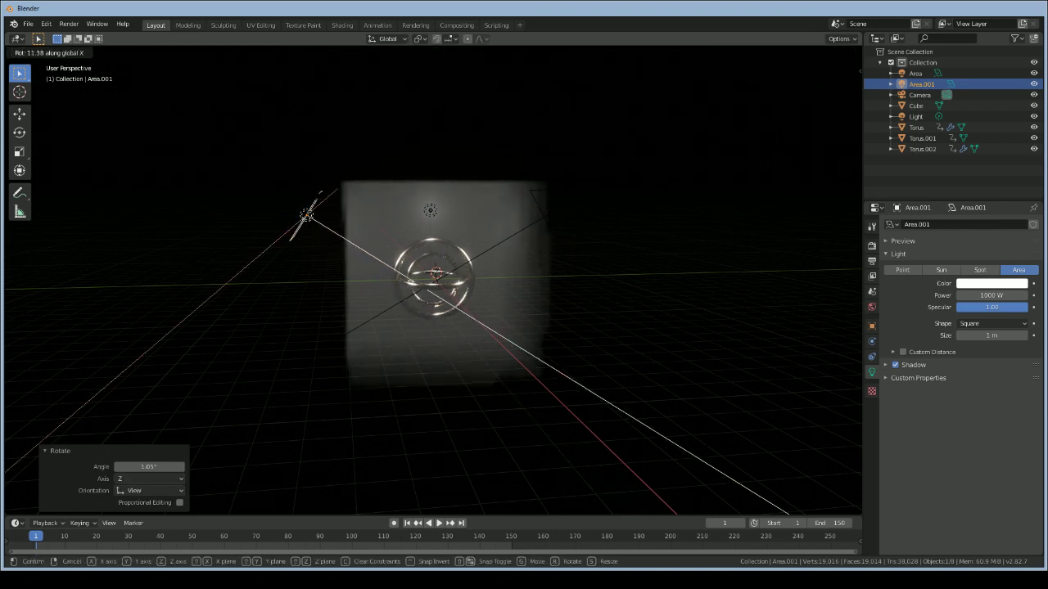
{"action": "key", "text": "Return"}
Look through the scene camera and play the animation to check the lighting on the rings
{"action": "scroll", "coordinate": [552, 247], "scroll_direction": "up", "scroll_amount": 8}
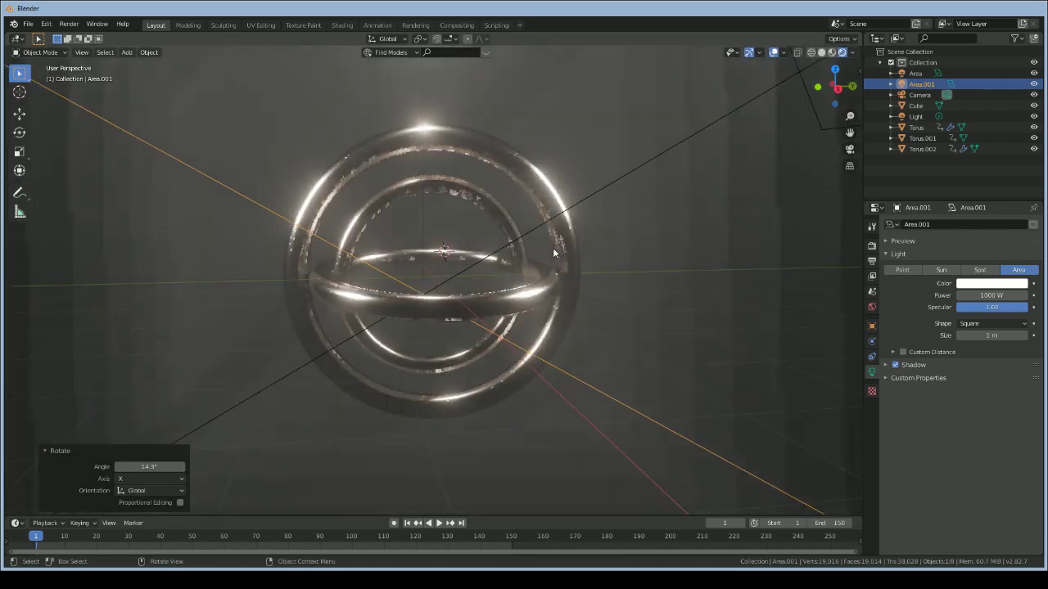
{"action": "scroll", "coordinate": [552, 247], "scroll_direction": "down", "scroll_amount": 4}
{"action": "left_click", "coordinate": [850, 149]}
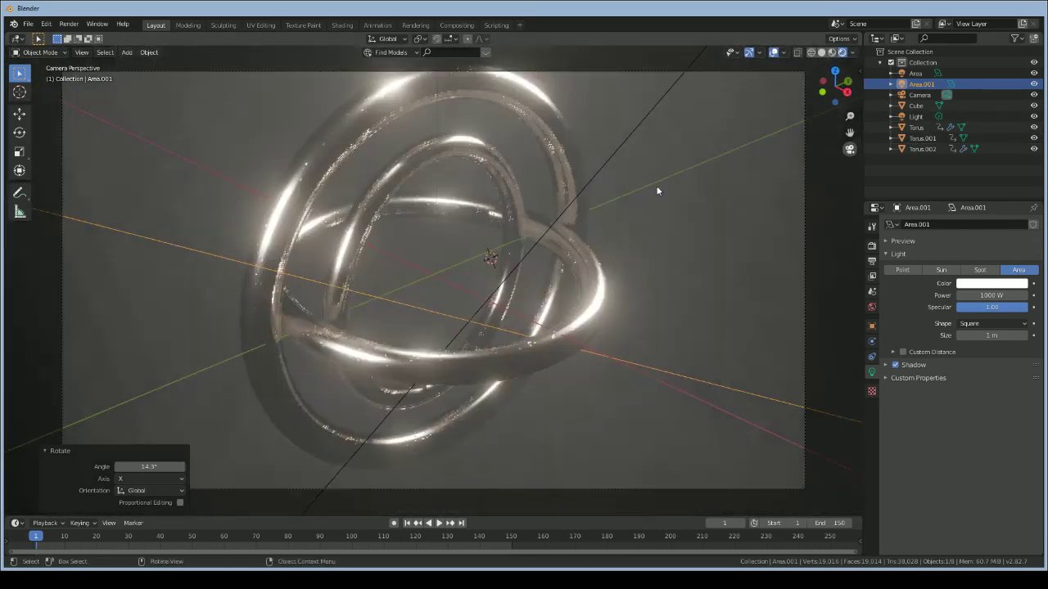
{"action": "scroll", "coordinate": [618, 247], "scroll_direction": "up", "scroll_amount": 6}
{"action": "scroll", "coordinate": [618, 248], "scroll_direction": "down", "scroll_amount": 3}
{"action": "key", "text": "space"}
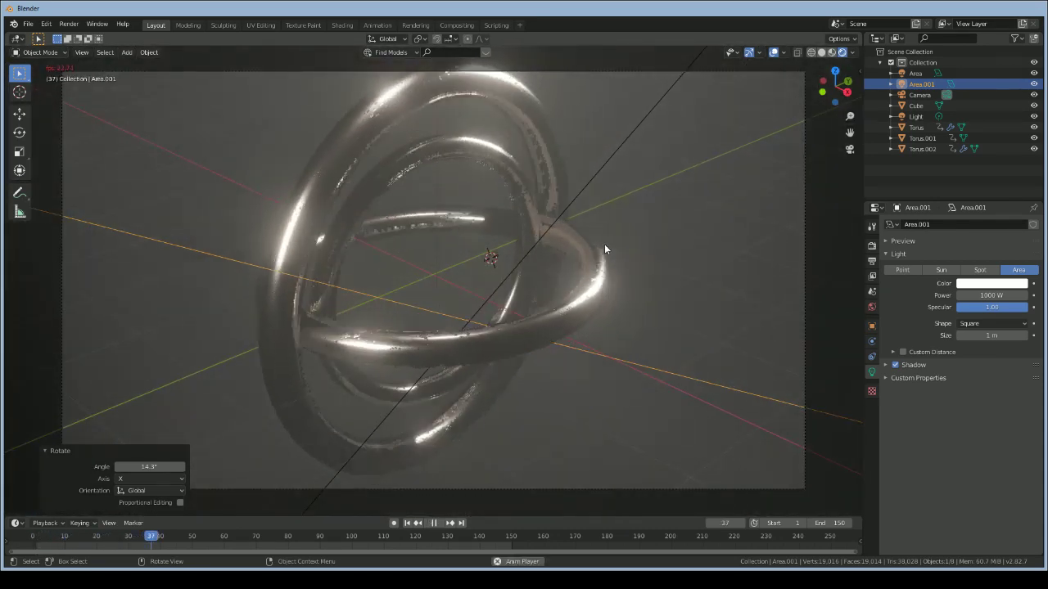
Hide the viewport overlays during playback and stop the animation
{"action": "scroll", "coordinate": [606, 248], "scroll_direction": "down", "scroll_amount": 5}
{"action": "scroll", "coordinate": [716, 174], "scroll_direction": "up", "scroll_amount": 1}
{"action": "left_click", "coordinate": [773, 52]}
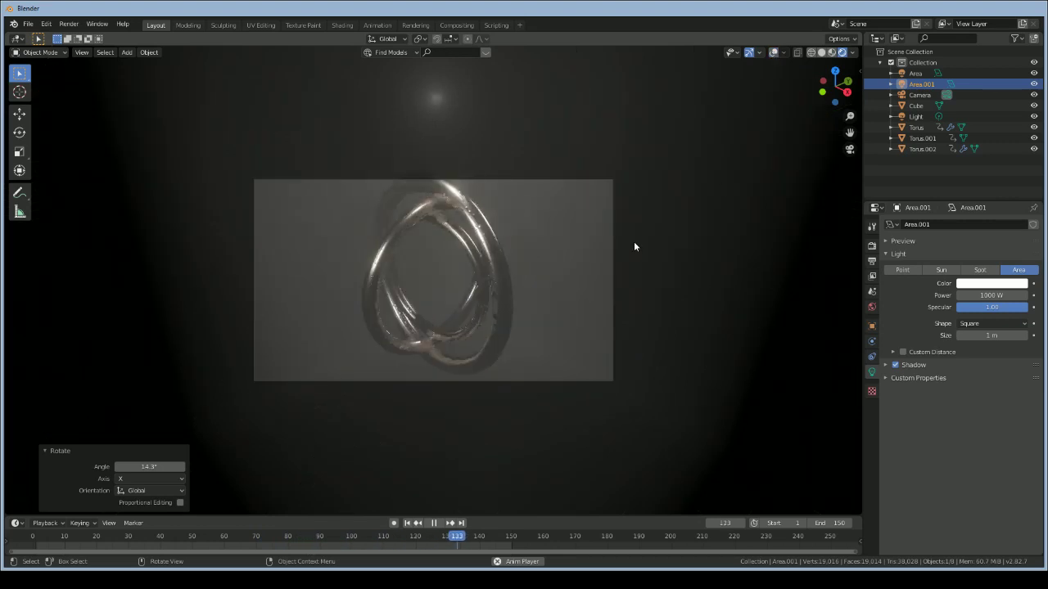
{"action": "key", "text": "space"}
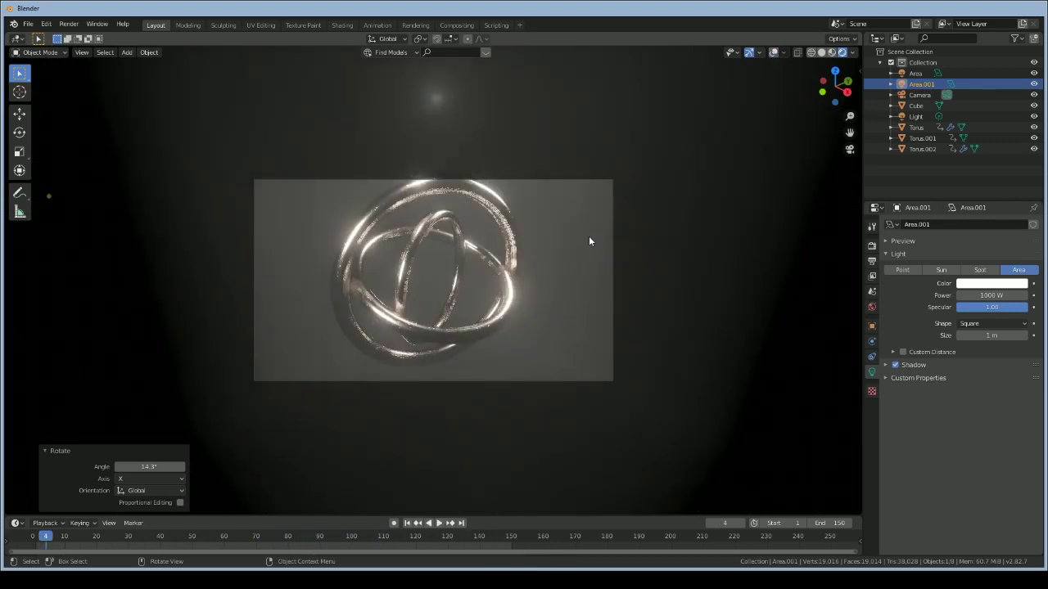
{"action": "scroll", "coordinate": [588, 236], "scroll_direction": "down", "scroll_amount": 2}
{"action": "scroll", "coordinate": [589, 238], "scroll_direction": "up", "scroll_amount": 4}
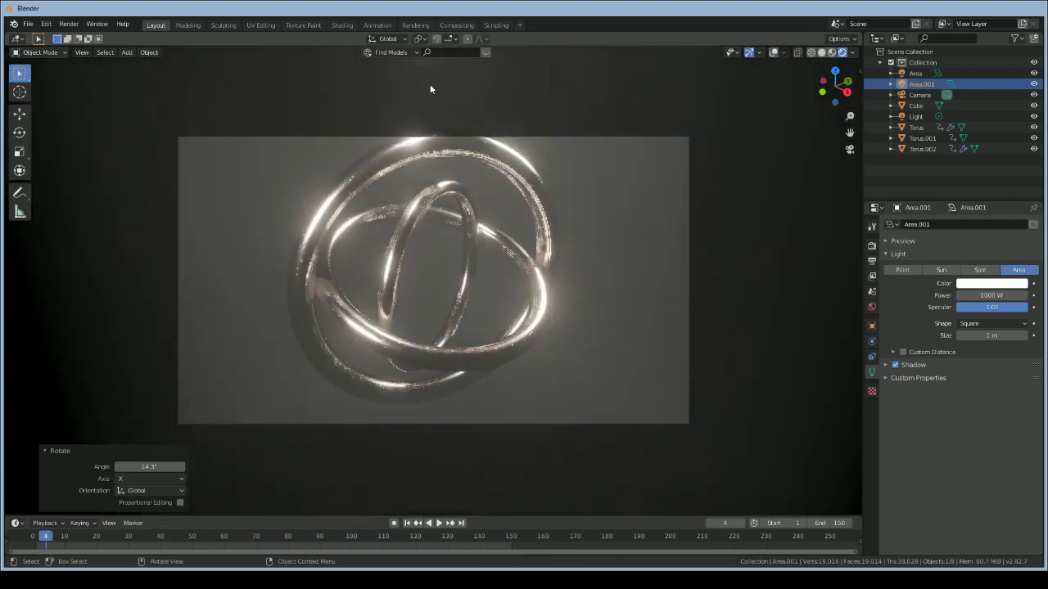
In the Shading workspace, set the fog cube's volume Emission Strength to 0.001
{"action": "left_click", "coordinate": [343, 25]}
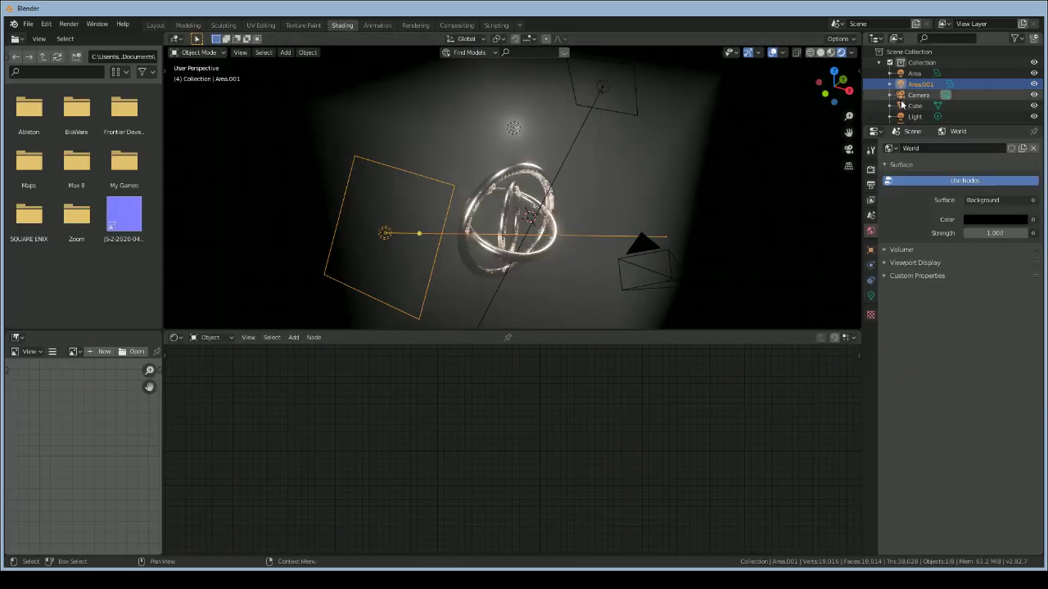
{"action": "left_click", "coordinate": [912, 105]}
{"action": "scroll", "coordinate": [747, 408], "scroll_direction": "up", "scroll_amount": 3}
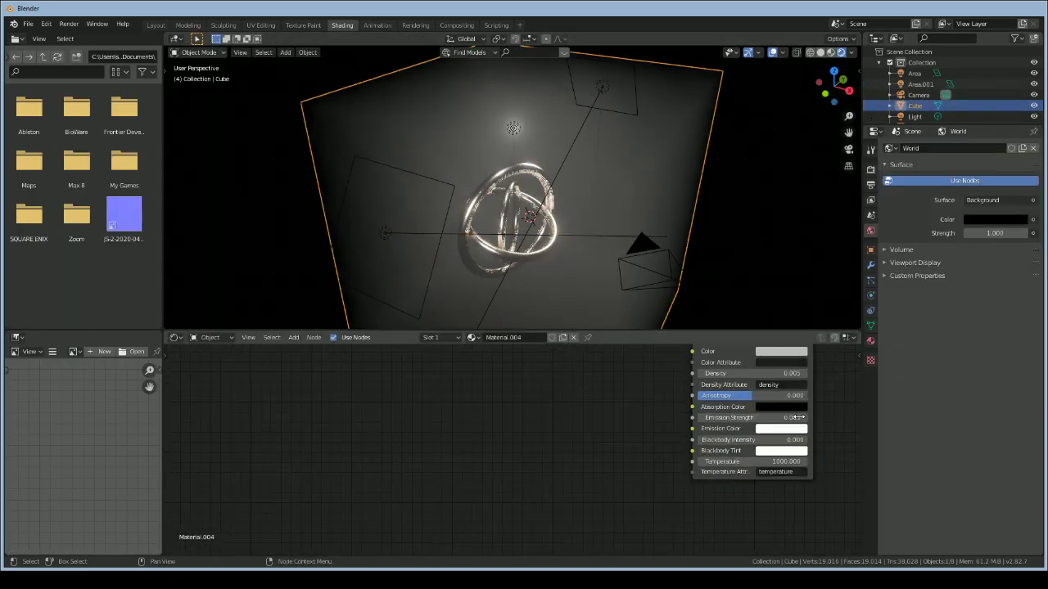
{"action": "left_click", "coordinate": [792, 417]}
{"action": "type", "text": "0.001"}
{"action": "key", "text": "Return"}
Reduce the fog cube's volume Density to 0.001
{"action": "left_click", "coordinate": [790, 373]}
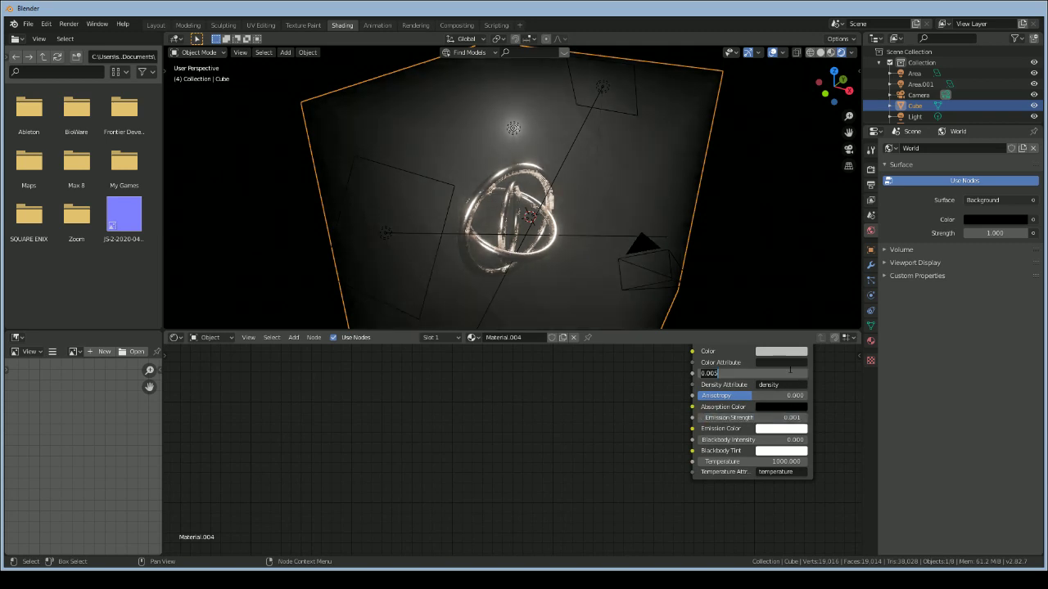
{"action": "type", "text": "0.001"}
{"action": "key", "text": "Return"}
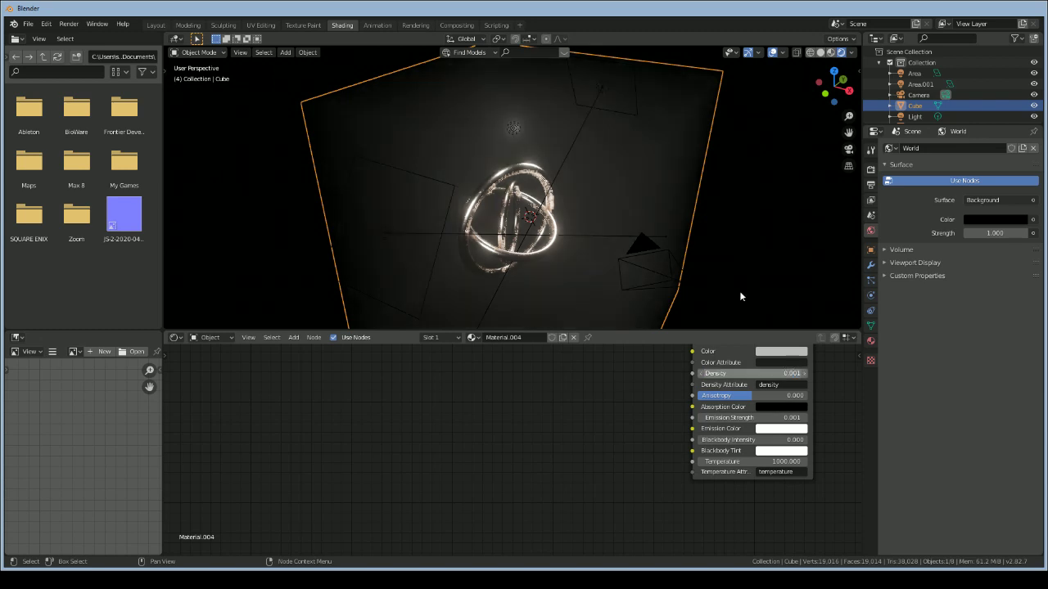
{"action": "scroll", "coordinate": [797, 181], "scroll_direction": "down", "scroll_amount": 4}
{"action": "scroll", "coordinate": [798, 181], "scroll_direction": "up", "scroll_amount": 7}
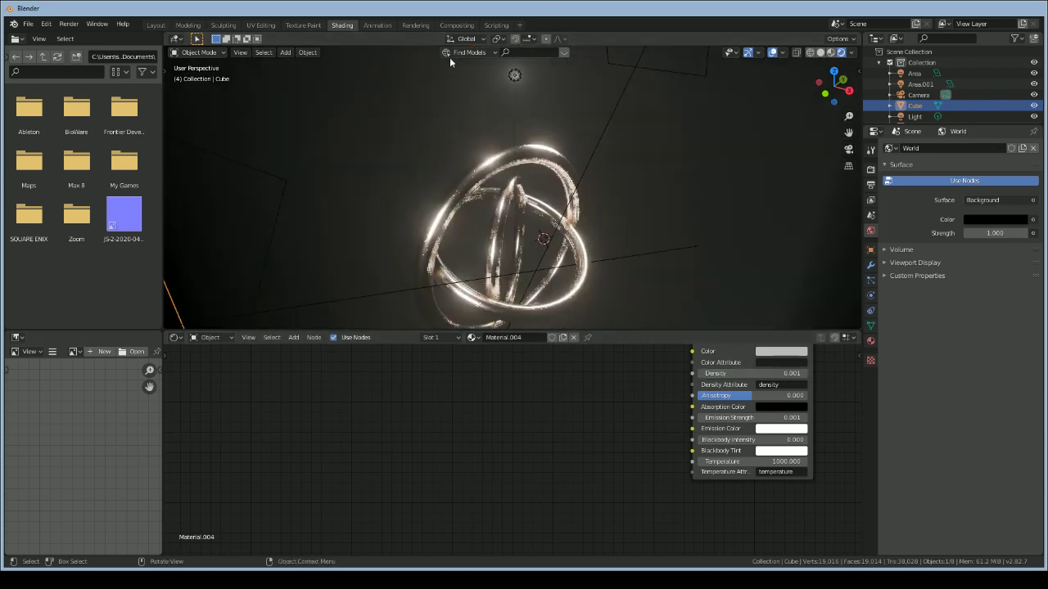
Return to the Layout workspace, enable Motion Blur in the Eevee render settings, and preview the animation
{"action": "left_click", "coordinate": [156, 24]}
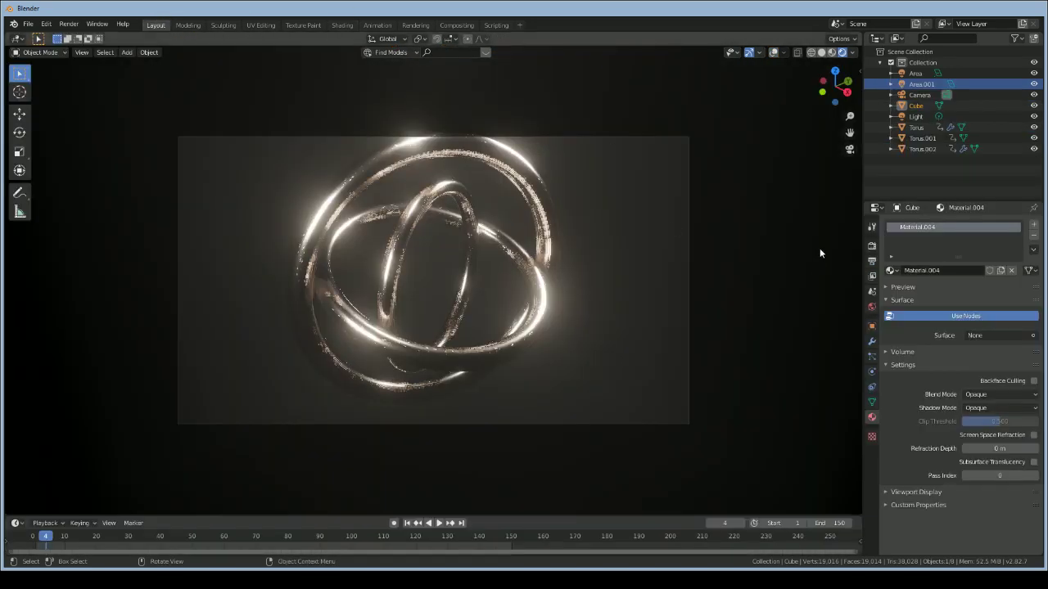
{"action": "scroll", "coordinate": [786, 326], "scroll_direction": "down", "scroll_amount": 3}
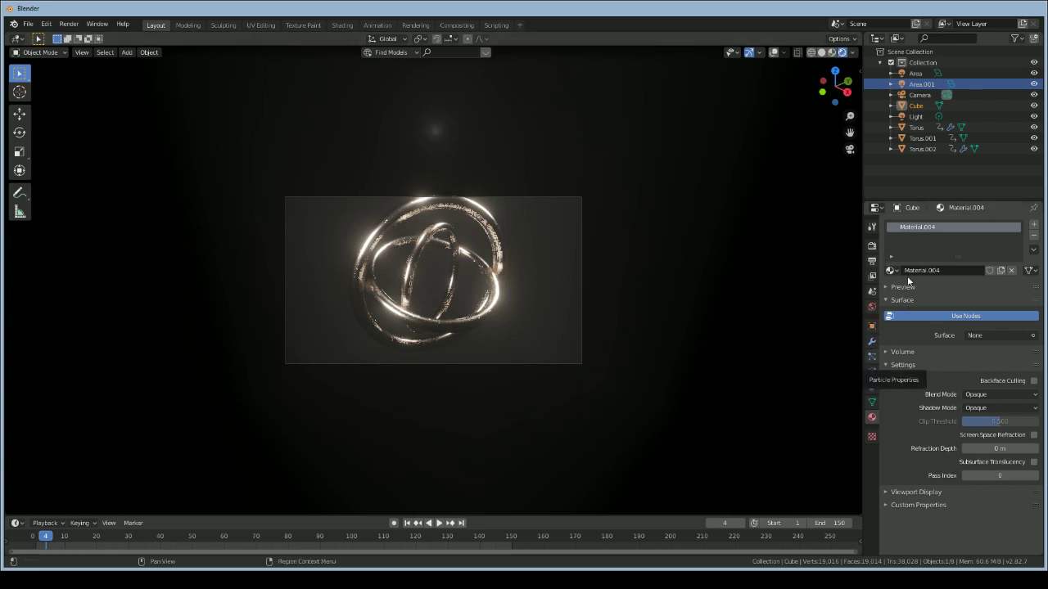
{"action": "left_click", "coordinate": [871, 260]}
{"action": "left_click", "coordinate": [872, 245]}
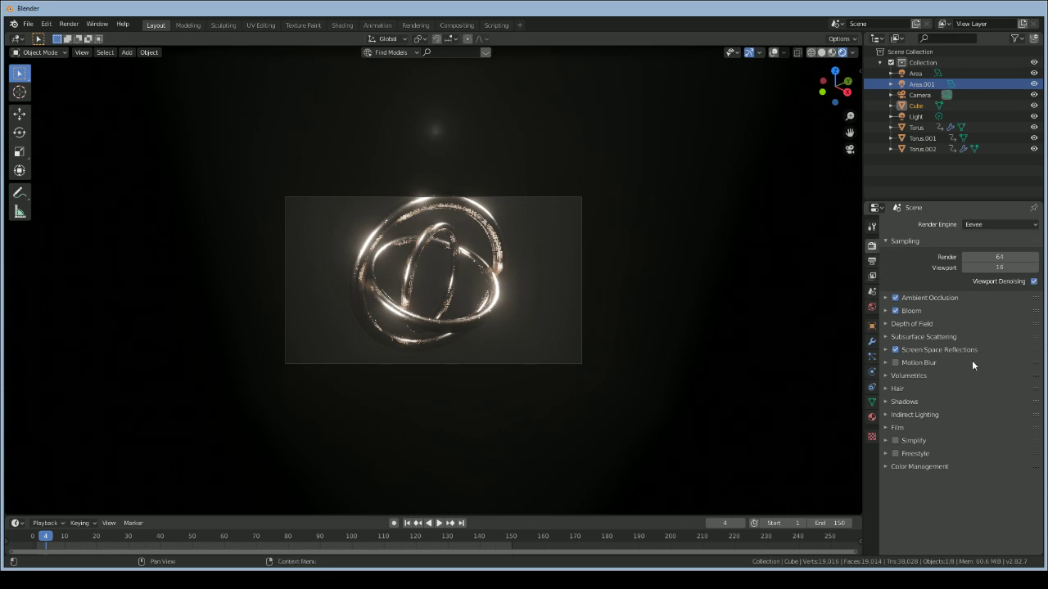
{"action": "left_click", "coordinate": [896, 362]}
{"action": "key", "text": "space"}
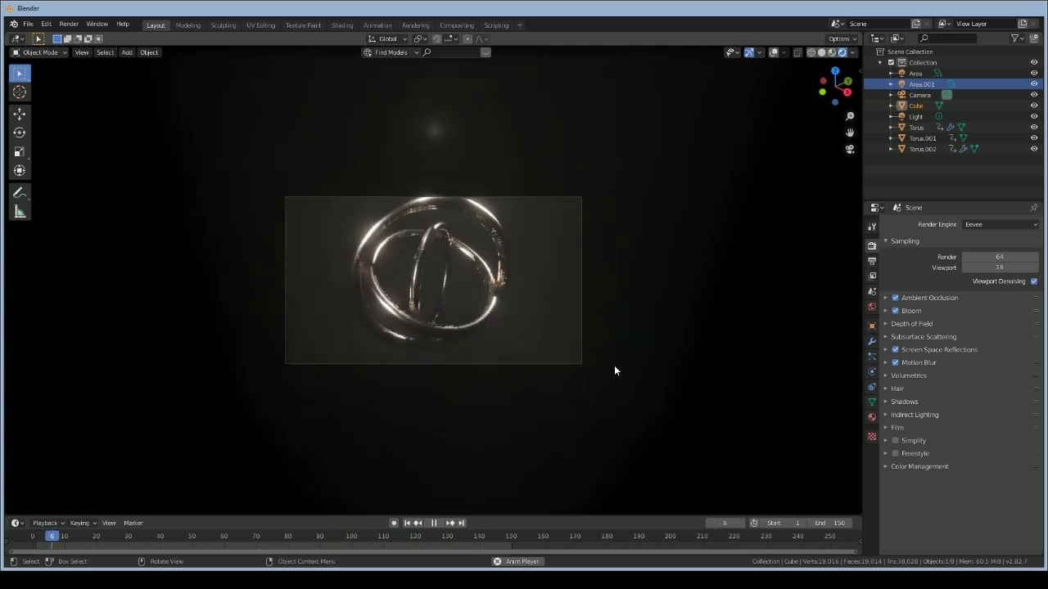
{"action": "key", "text": "space"}
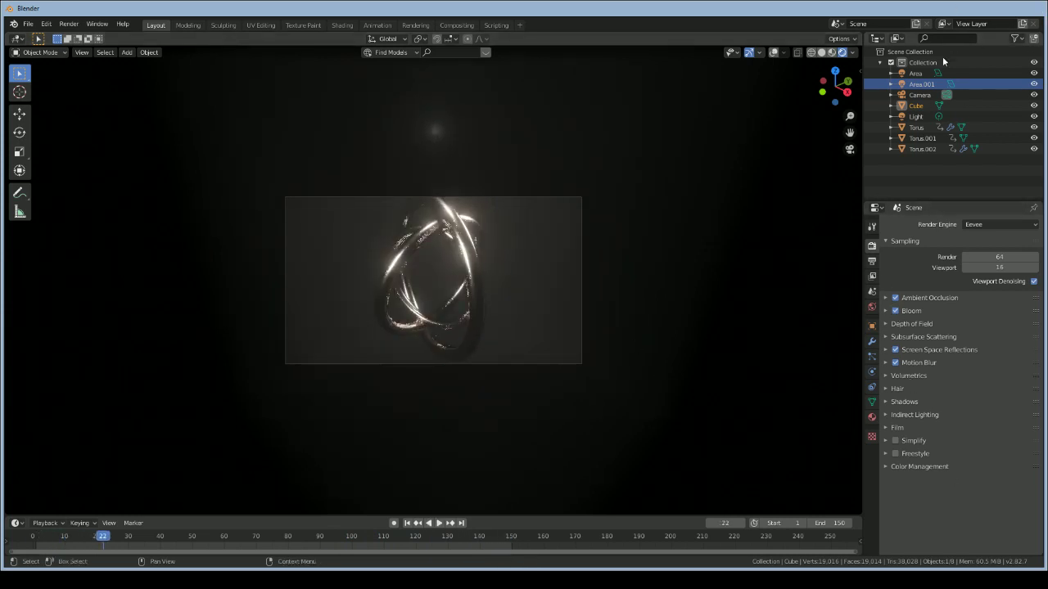
Set the camera's Focal Length to 30 mm and play the animation with the wider framing
{"action": "left_click", "coordinate": [921, 95]}
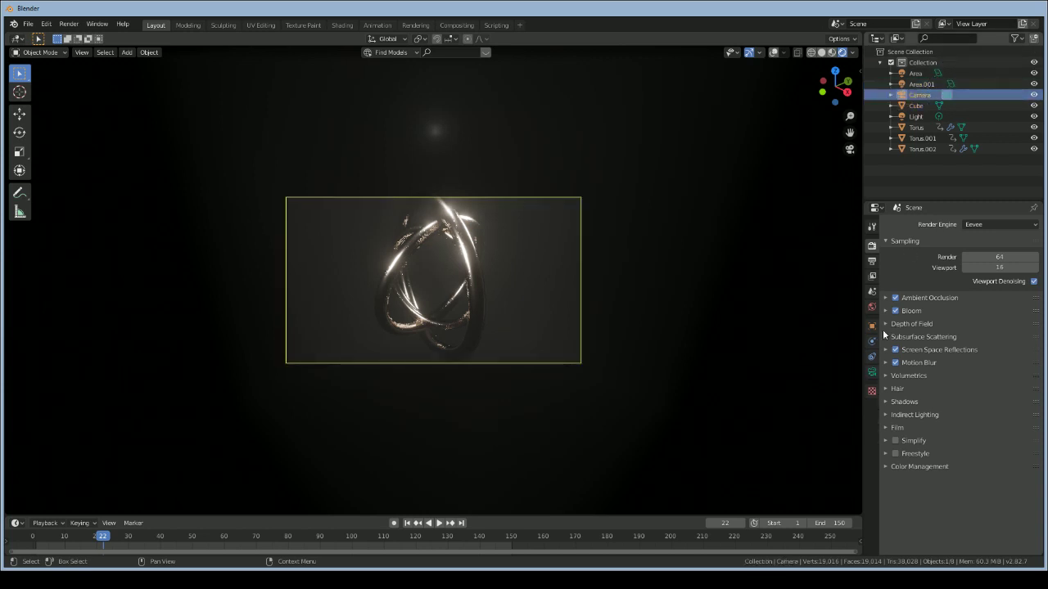
{"action": "left_click", "coordinate": [871, 373]}
{"action": "left_click", "coordinate": [986, 276]}
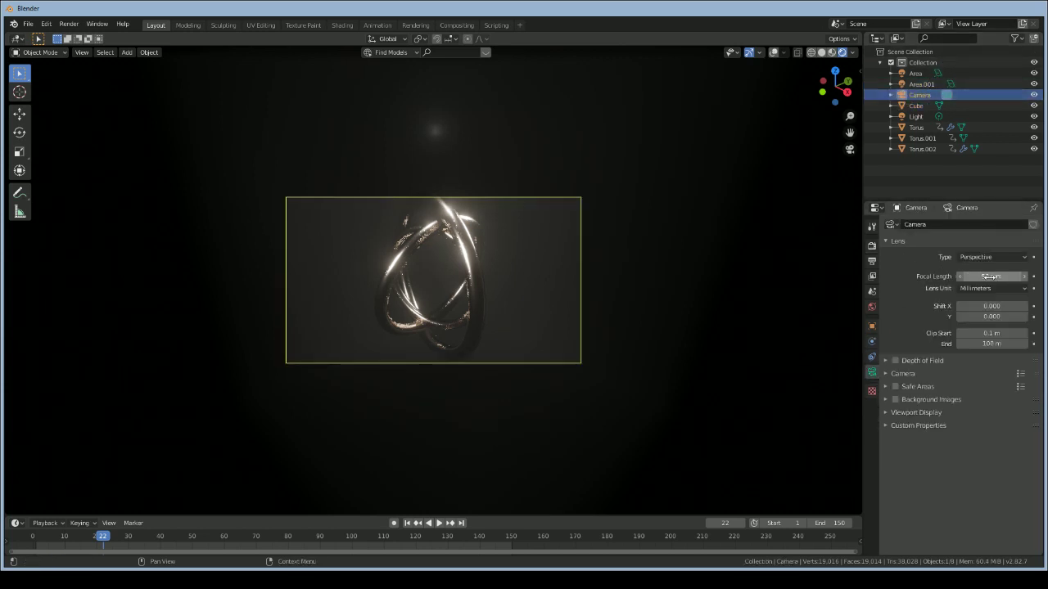
{"action": "type", "text": "30"}
{"action": "key", "text": "Return"}
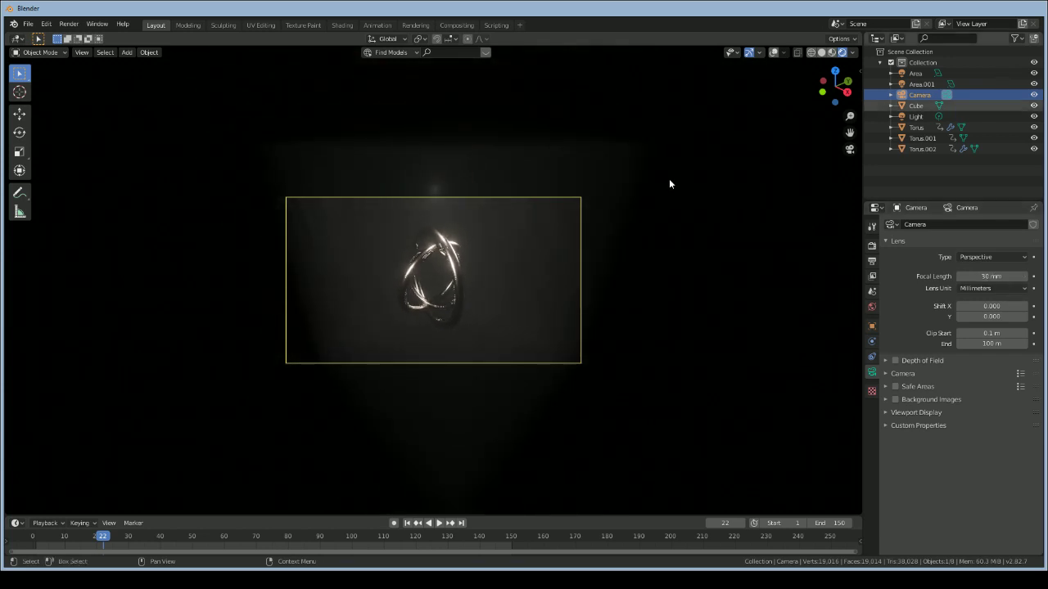
{"action": "key", "text": "space"}
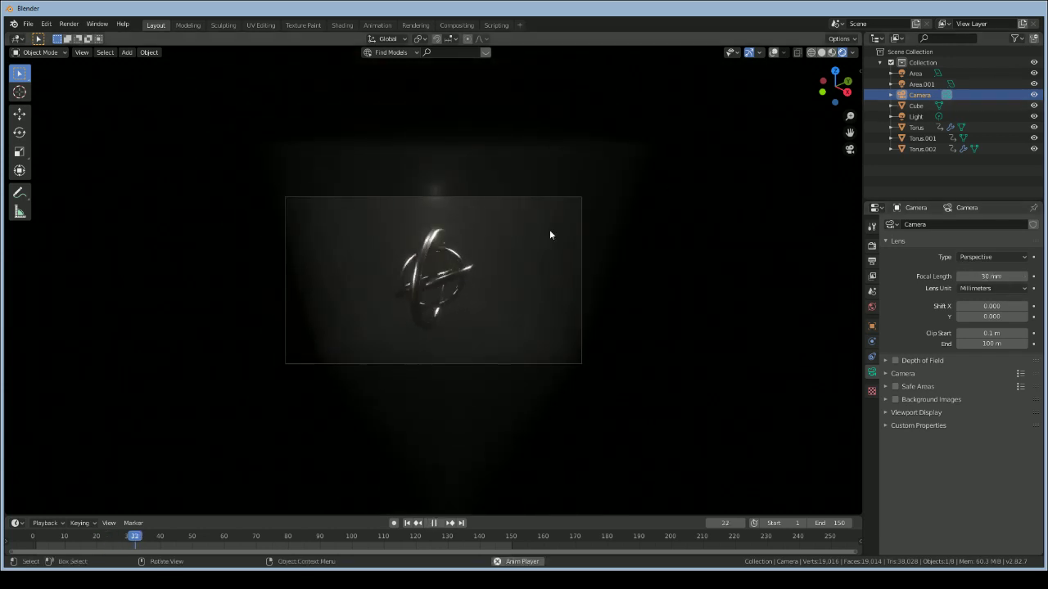
Stop the playback and scale the fog cube up uniformly by about 1.465
{"action": "left_click", "coordinate": [520, 266]}
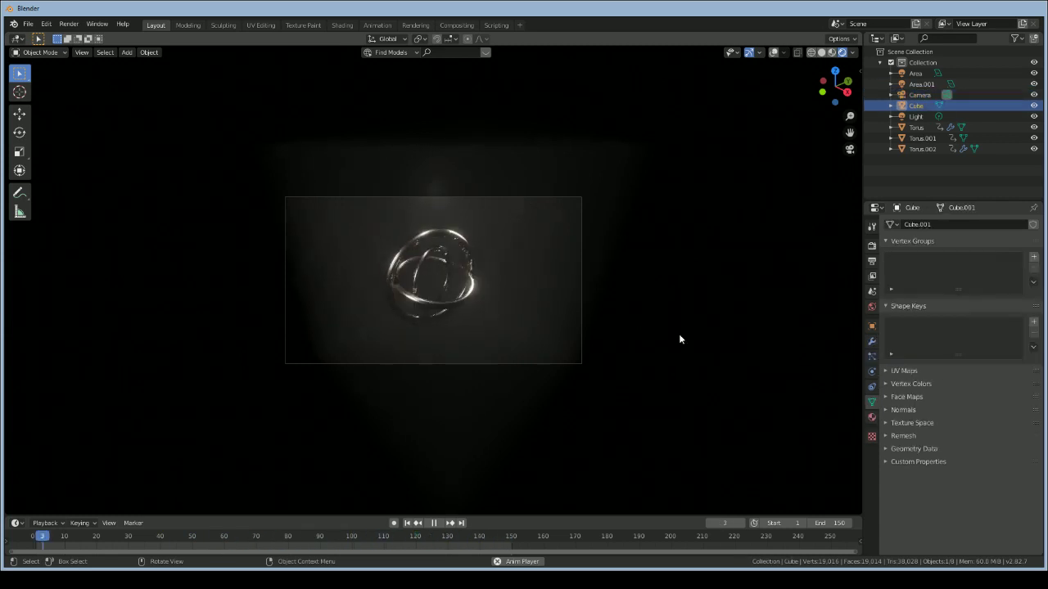
{"action": "key", "text": "space"}
{"action": "scroll", "coordinate": [459, 220], "scroll_direction": "up", "scroll_amount": 7}
{"action": "scroll", "coordinate": [662, 286], "scroll_direction": "down", "scroll_amount": 10}
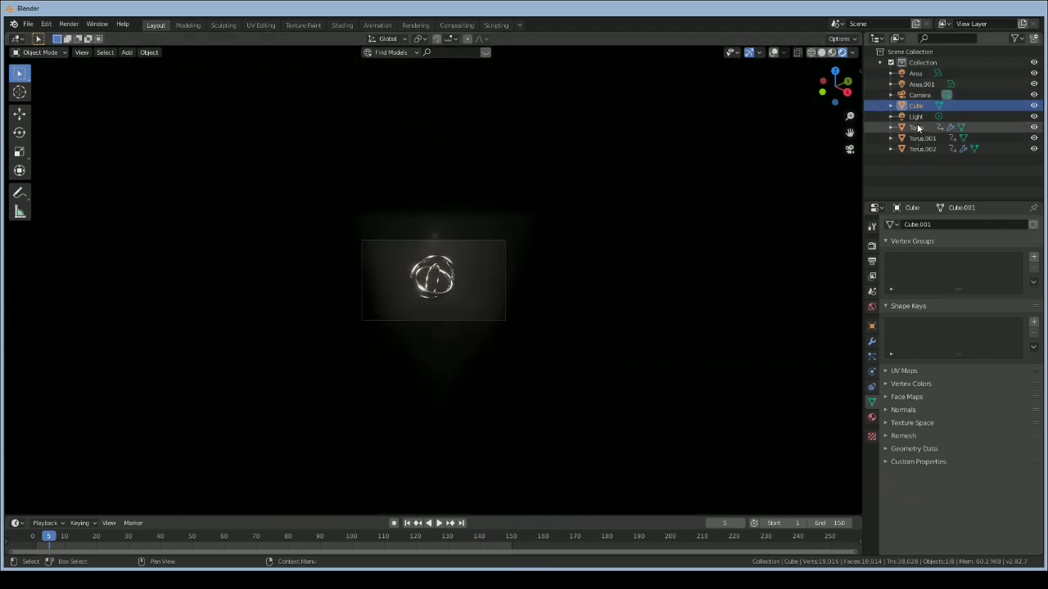
{"action": "scroll", "coordinate": [536, 263], "scroll_direction": "up", "scroll_amount": 3}
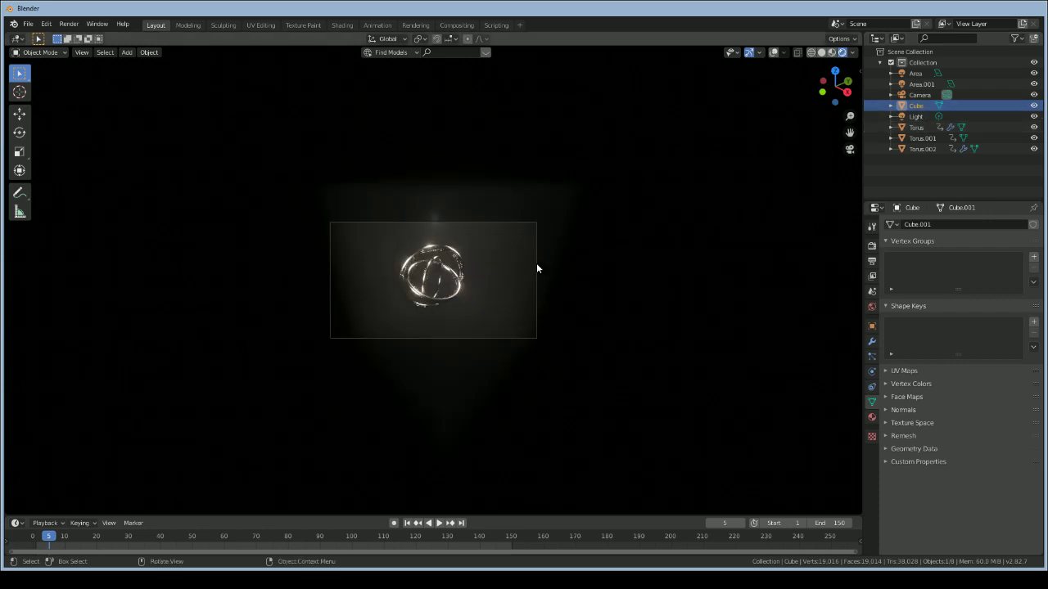
{"action": "key", "text": "s"}
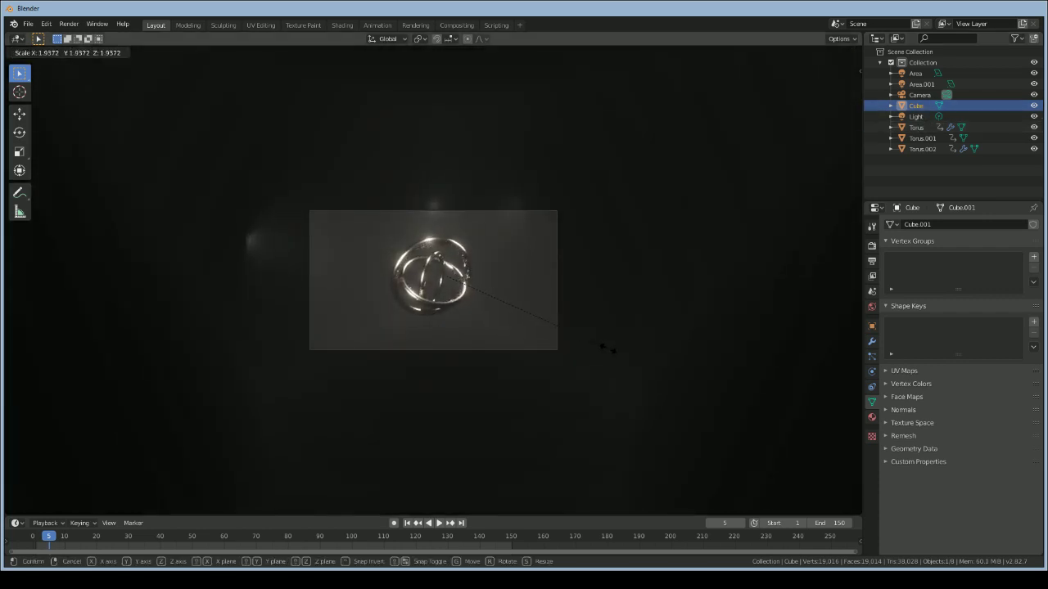
{"action": "left_click", "coordinate": [524, 302]}
Fit the camera frame in the viewport and play the animation to check the enlarged fog volume
{"action": "key", "text": "Home"}
{"action": "key", "text": "space"}
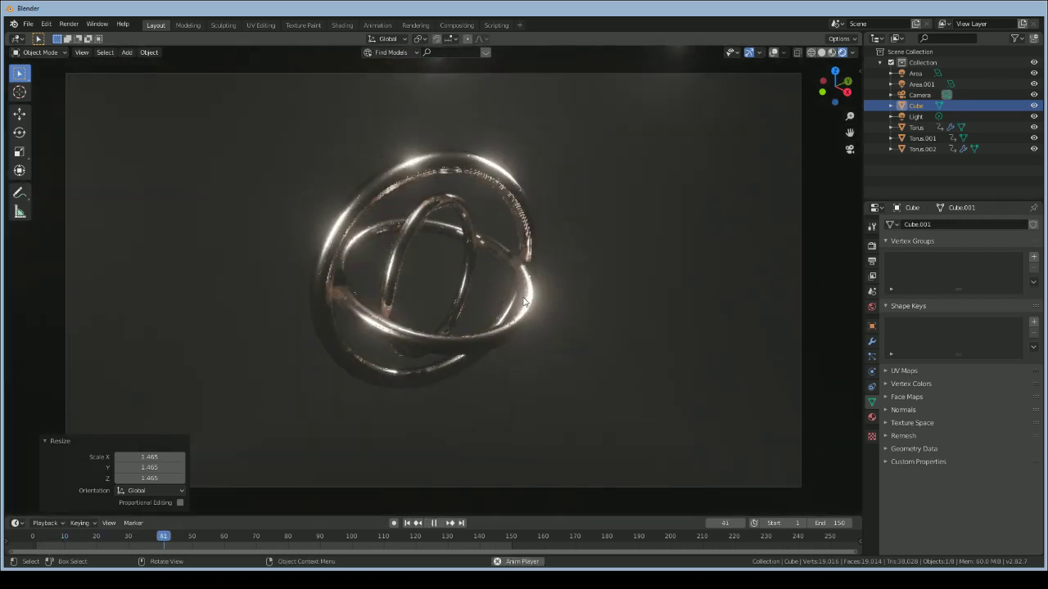
{"action": "key", "text": "space"}
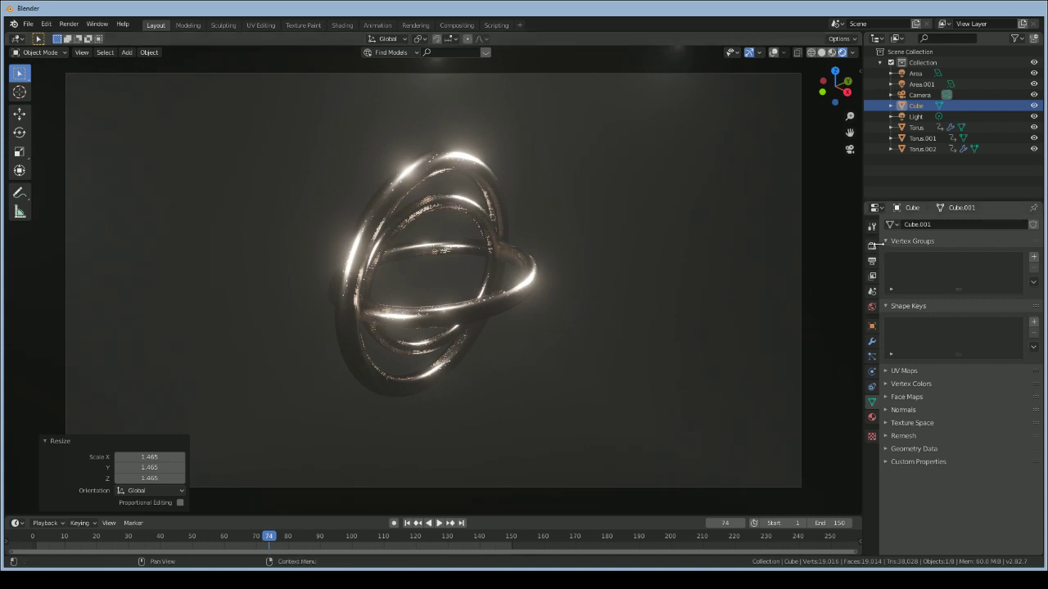
Set the output to PNG files at 30 fps, saved in the Animation folder on the Desktop
{"action": "left_click", "coordinate": [872, 245]}
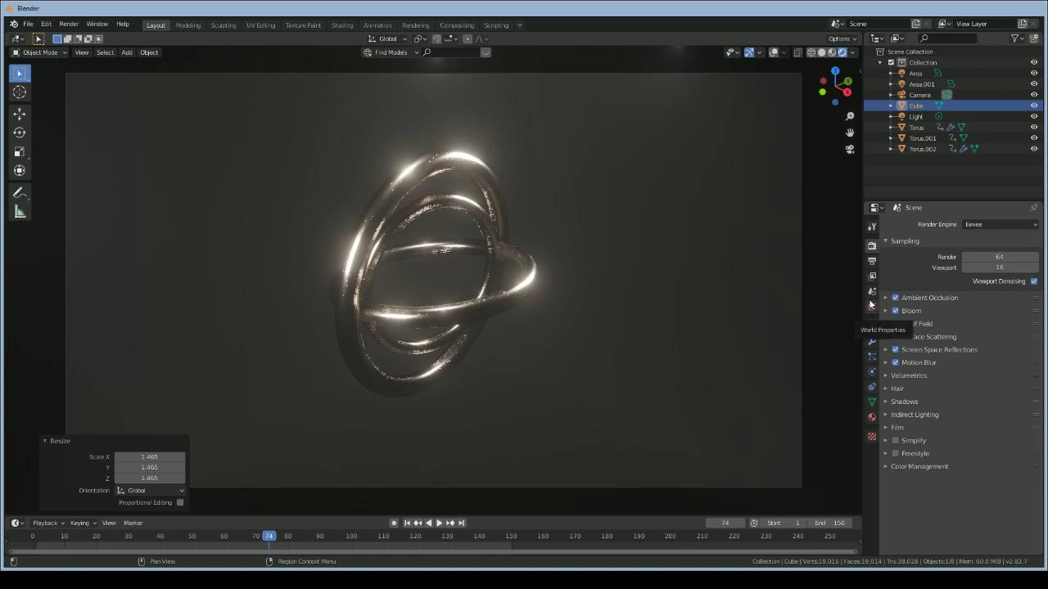
{"action": "left_click", "coordinate": [871, 260]}
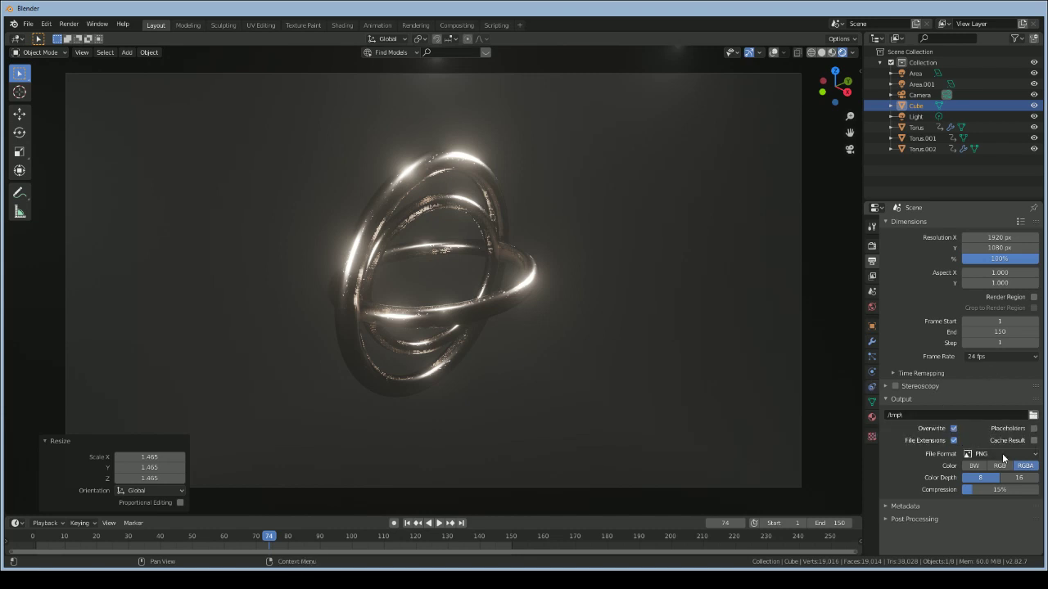
{"action": "left_click", "coordinate": [1001, 454]}
{"action": "left_click", "coordinate": [1000, 357]}
{"action": "left_click", "coordinate": [1002, 411]}
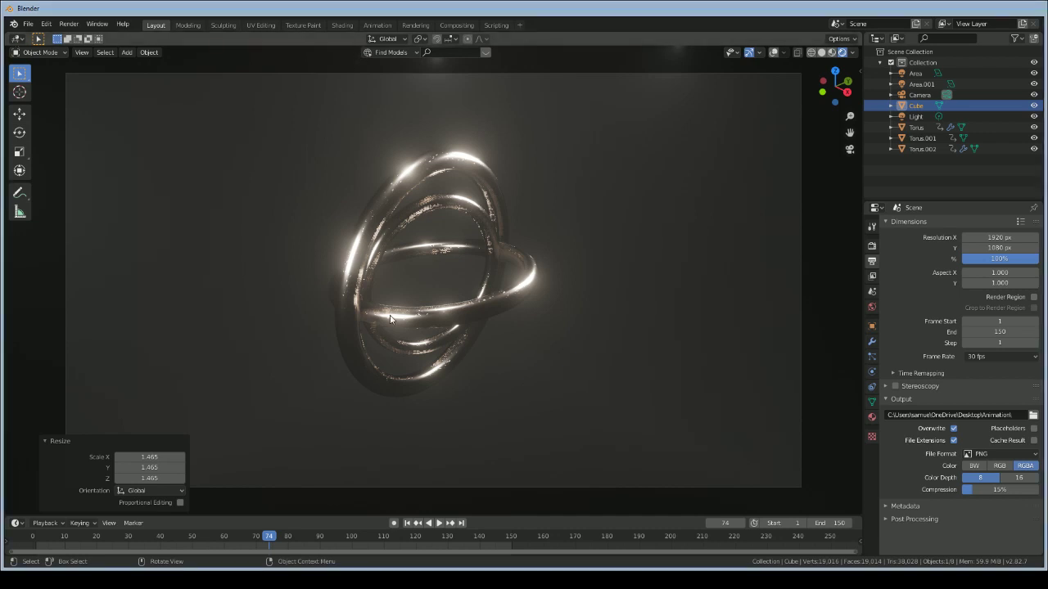
Render a still image of the current frame through the camera
{"action": "scroll", "coordinate": [471, 297], "scroll_direction": "down", "scroll_amount": 3}
{"action": "scroll", "coordinate": [471, 297], "scroll_direction": "up", "scroll_amount": 5}
{"action": "scroll", "coordinate": [458, 300], "scroll_direction": "down", "scroll_amount": 3}
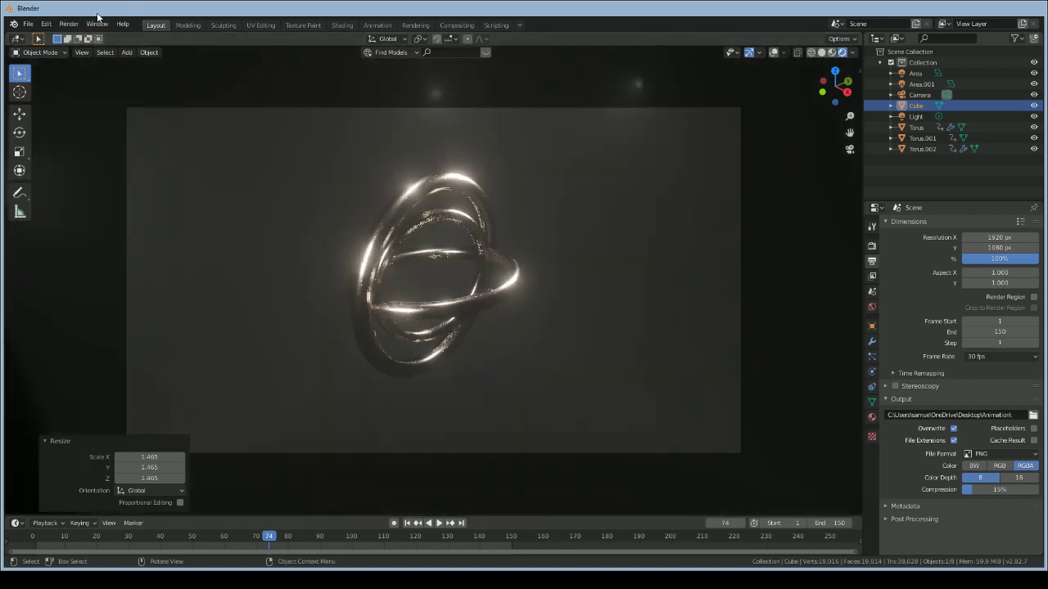
{"action": "left_click", "coordinate": [51, 26]}
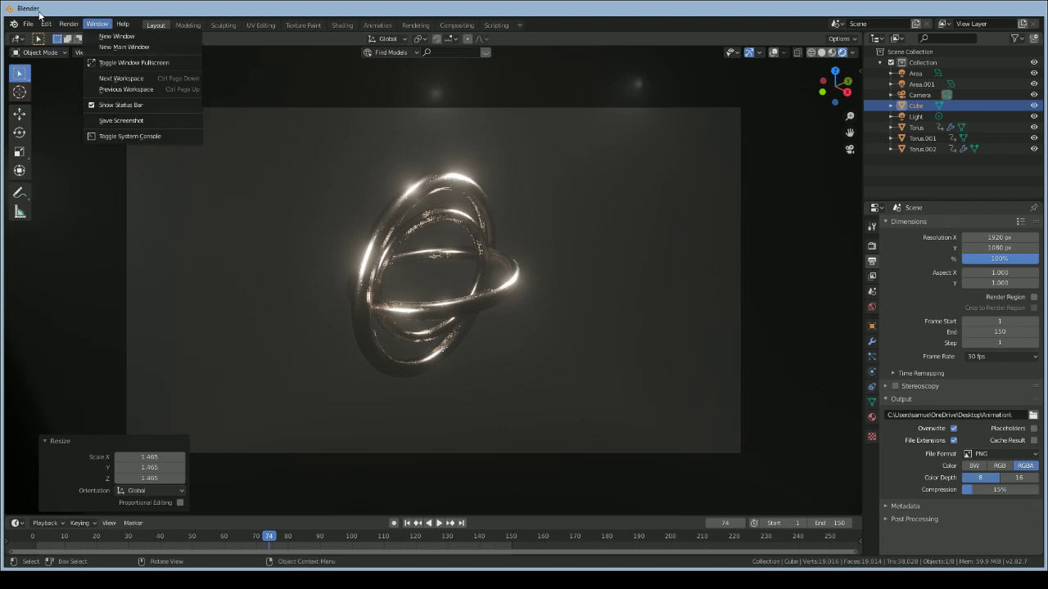
{"action": "left_click", "coordinate": [69, 23]}
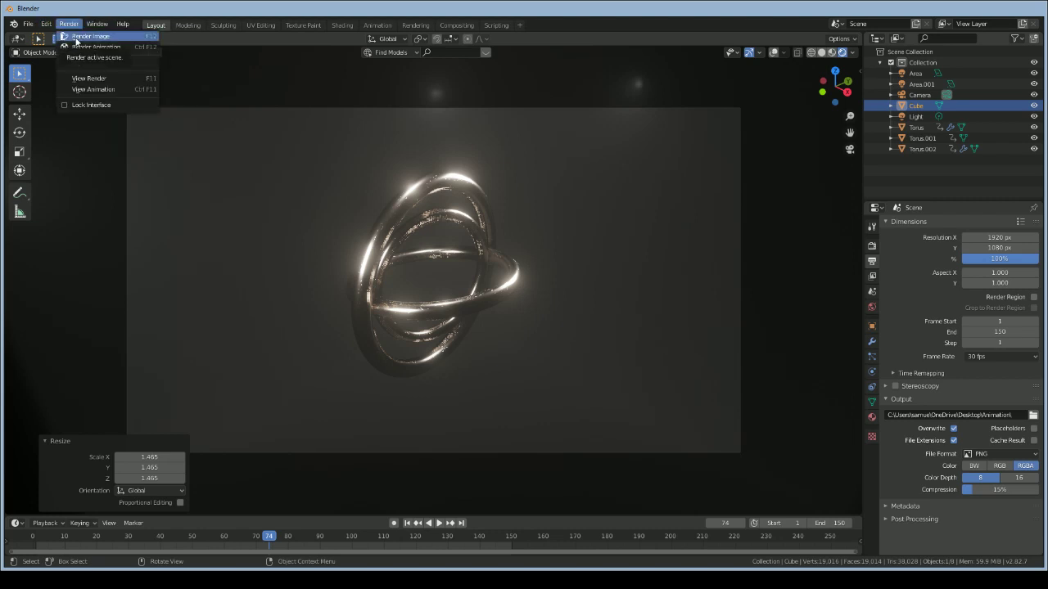
{"action": "left_click", "coordinate": [75, 37]}
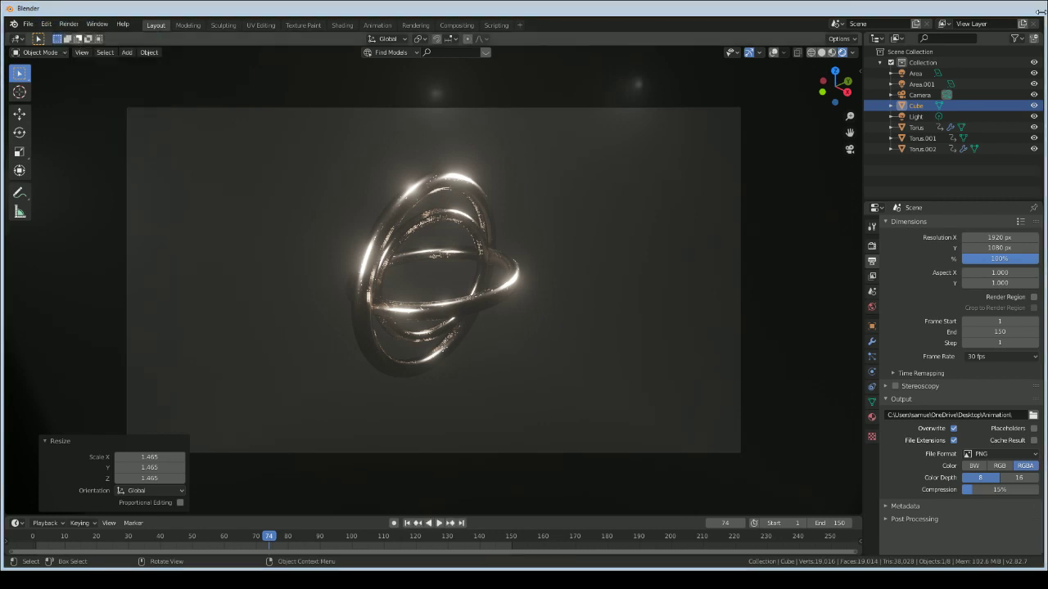
Render the full ring animation to the output folder
{"action": "left_click", "coordinate": [69, 24]}
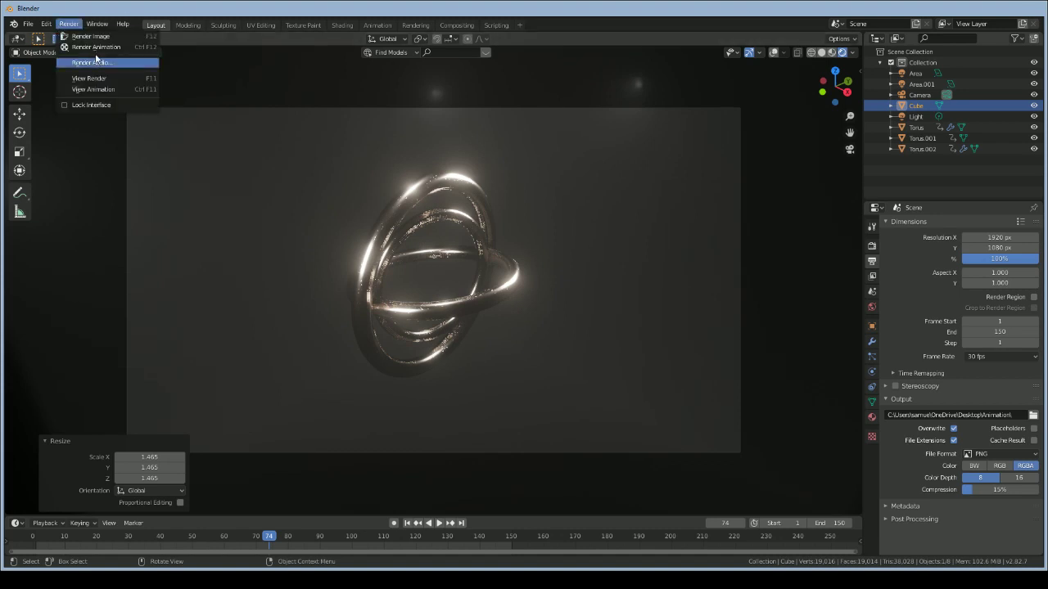
{"action": "left_click", "coordinate": [95, 48]}
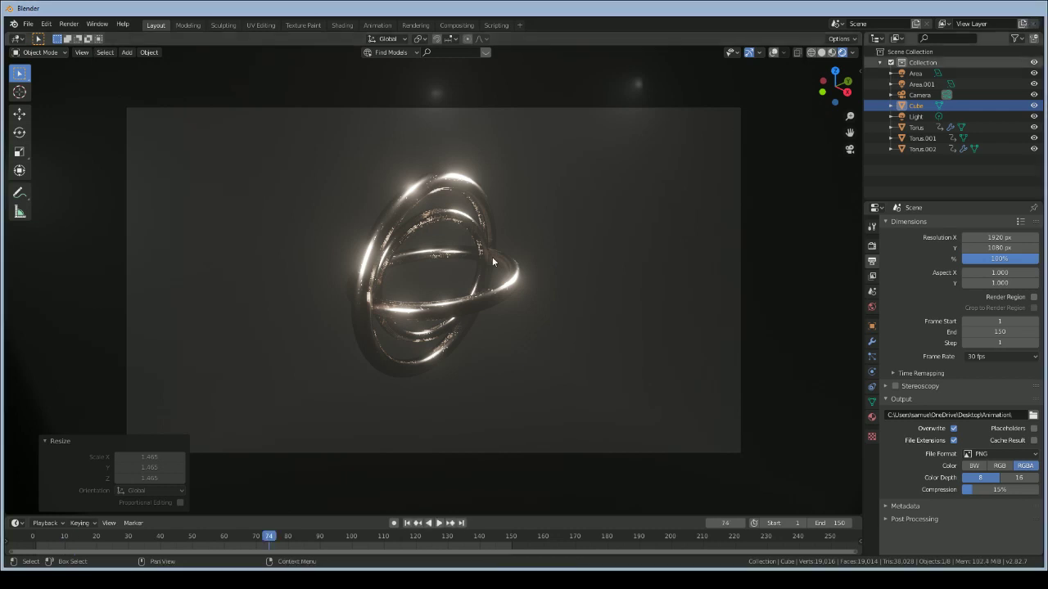
{"action": "scroll", "coordinate": [491, 262], "scroll_direction": "down", "scroll_amount": 8}
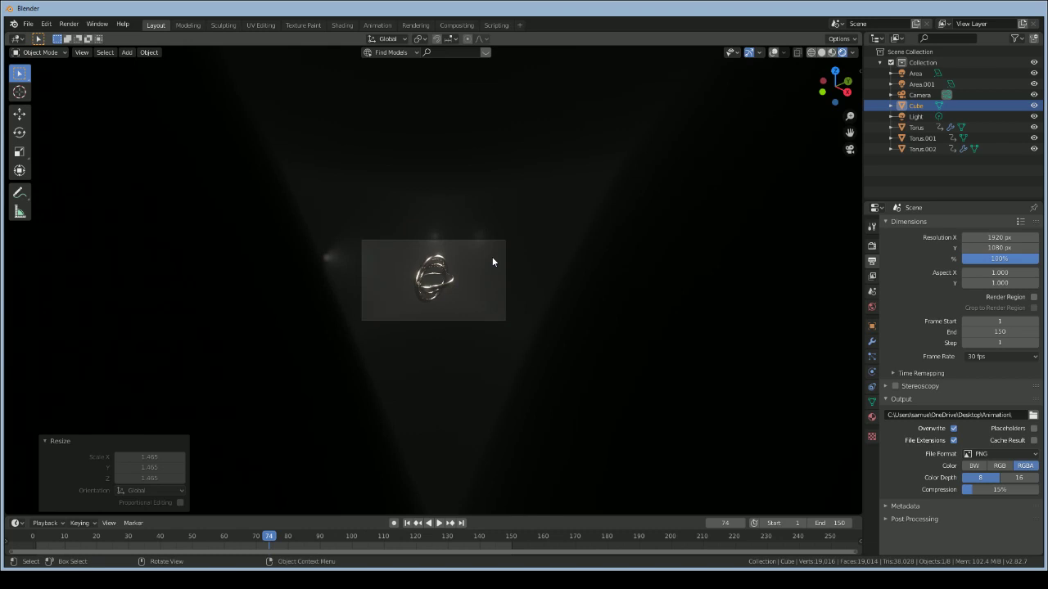
{"action": "scroll", "coordinate": [492, 262], "scroll_direction": "up", "scroll_amount": 6}
{"action": "scroll", "coordinate": [492, 262], "scroll_direction": "down", "scroll_amount": 3}
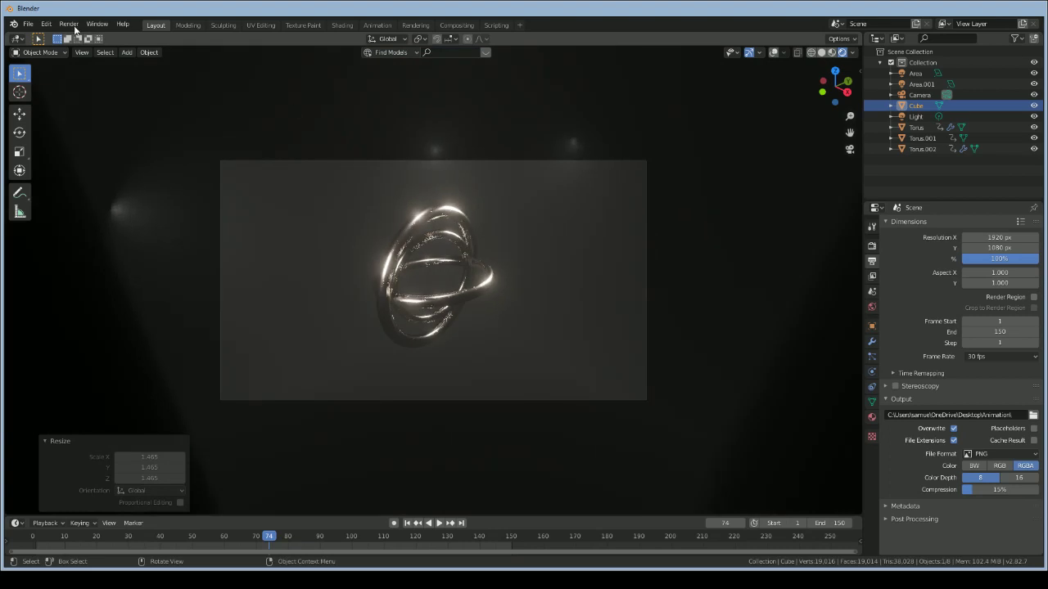
Save the project as tutorial.blend on the Desktop and create a new Video Editing project
{"action": "left_click", "coordinate": [27, 25]}
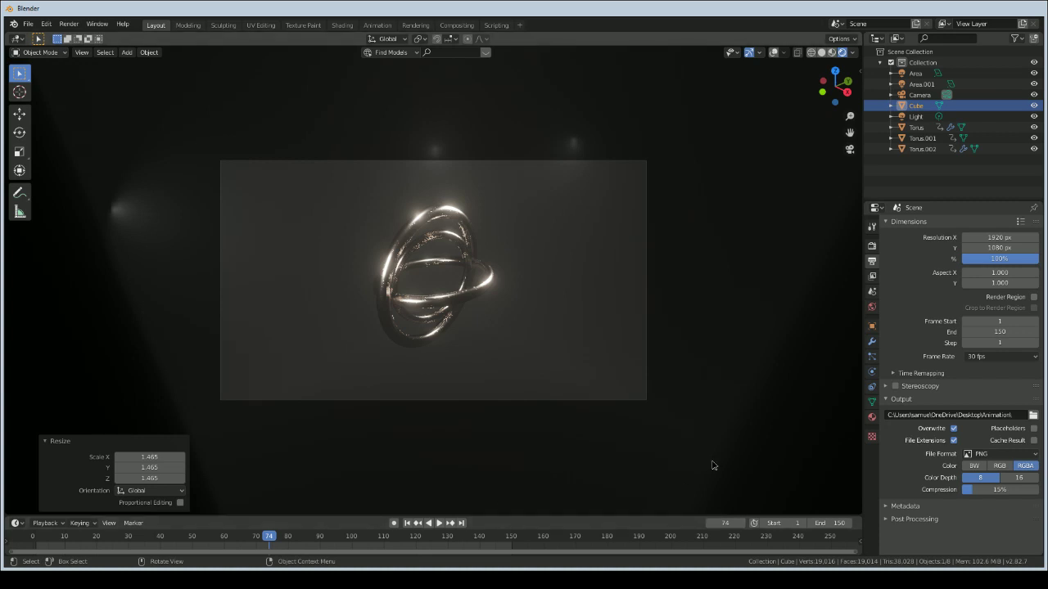
{"action": "key", "text": "ctrl+s"}
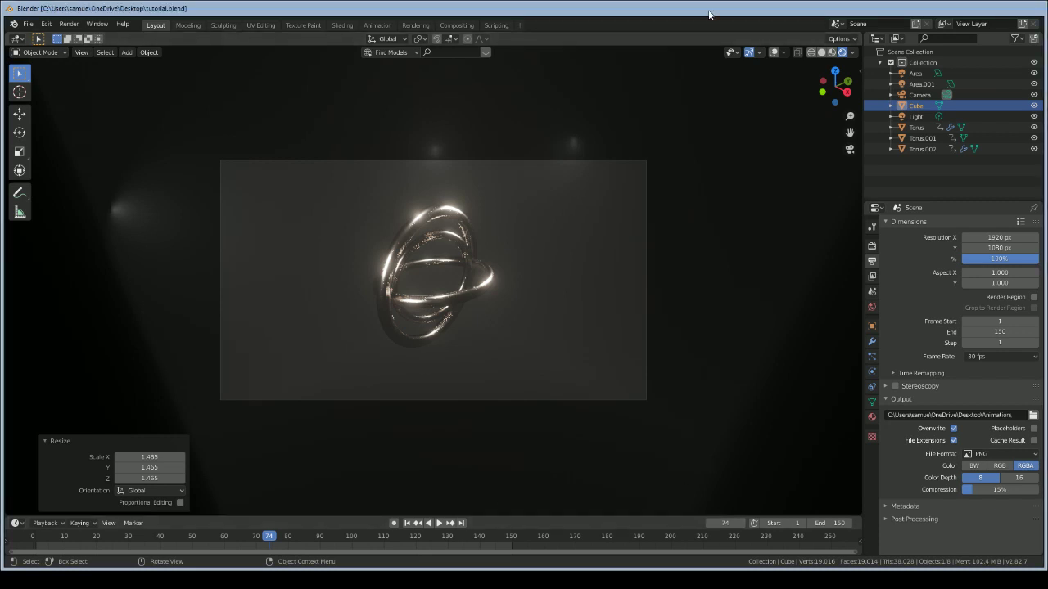
{"action": "left_click", "coordinate": [30, 24]}
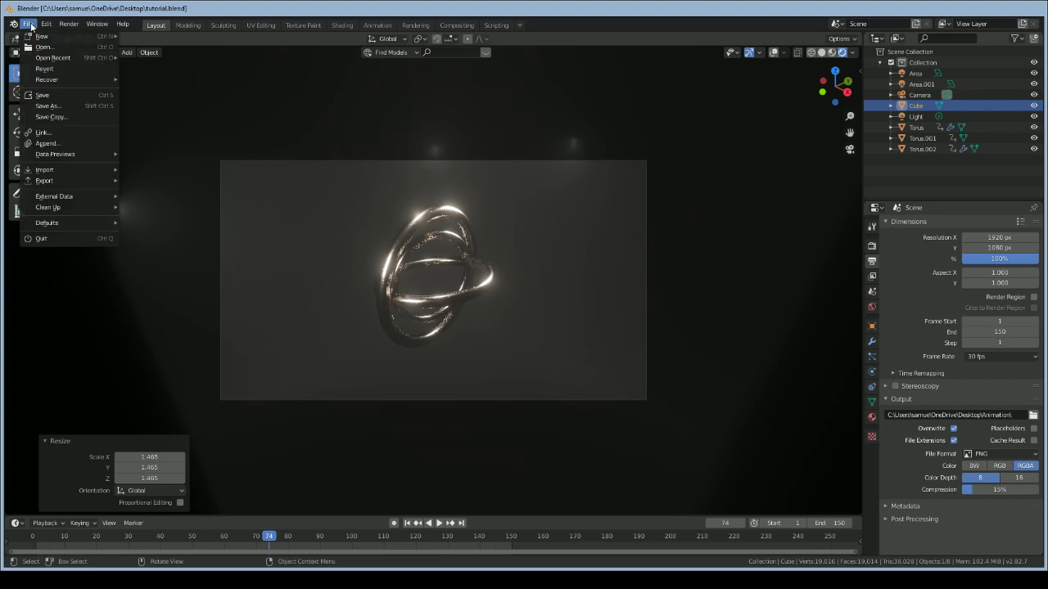
{"action": "mouse_move", "coordinate": [41, 40]}
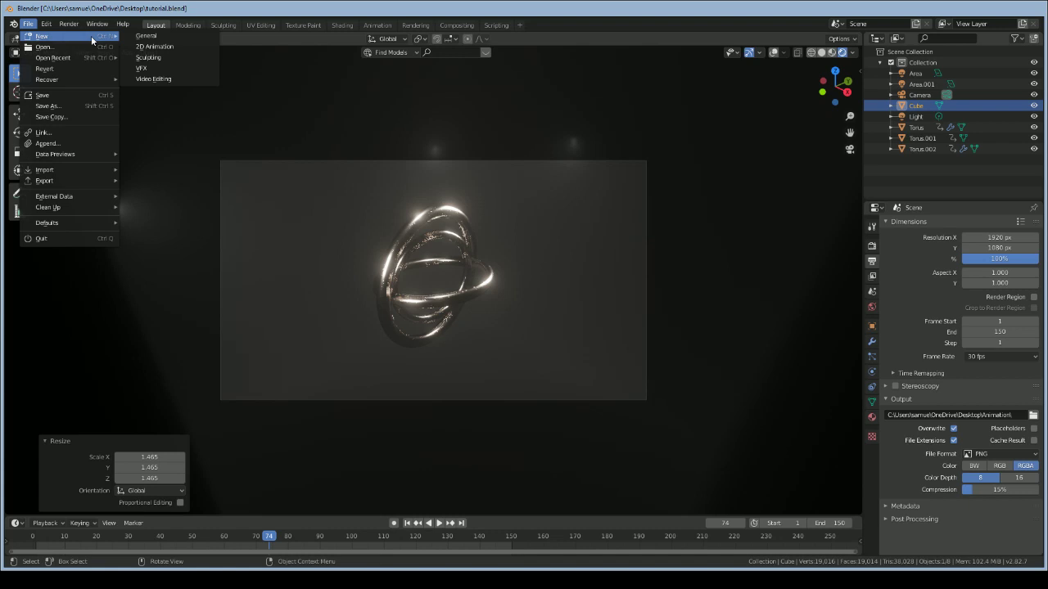
{"action": "left_click", "coordinate": [172, 79]}
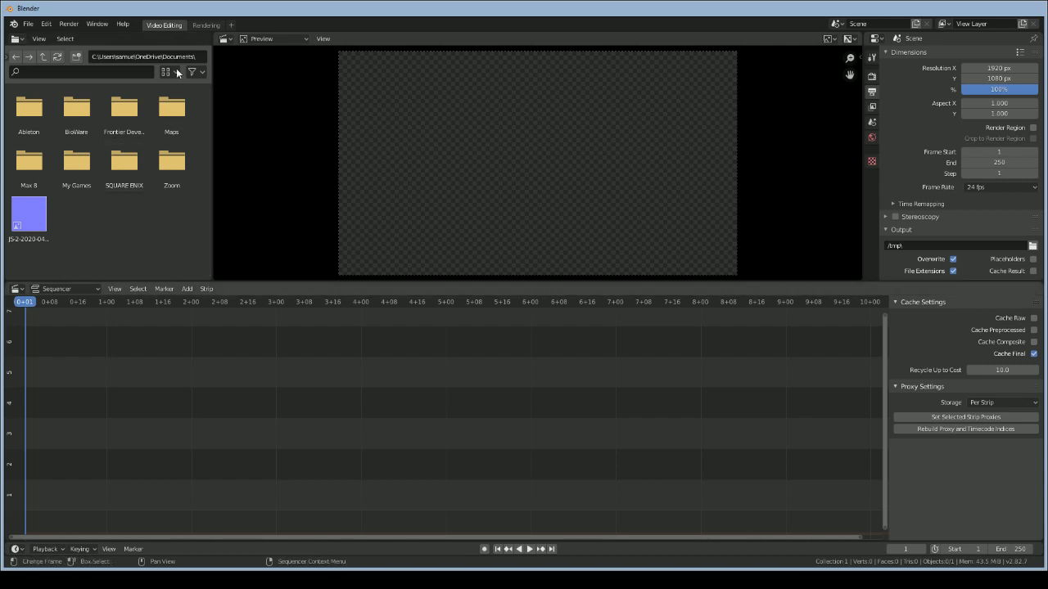
Add the rendered image sequence starting with 0001.png from the Desktop's forgetaboutit folder to channel 2 of the sequencer, starting at frame 1
{"action": "left_click", "coordinate": [187, 288]}
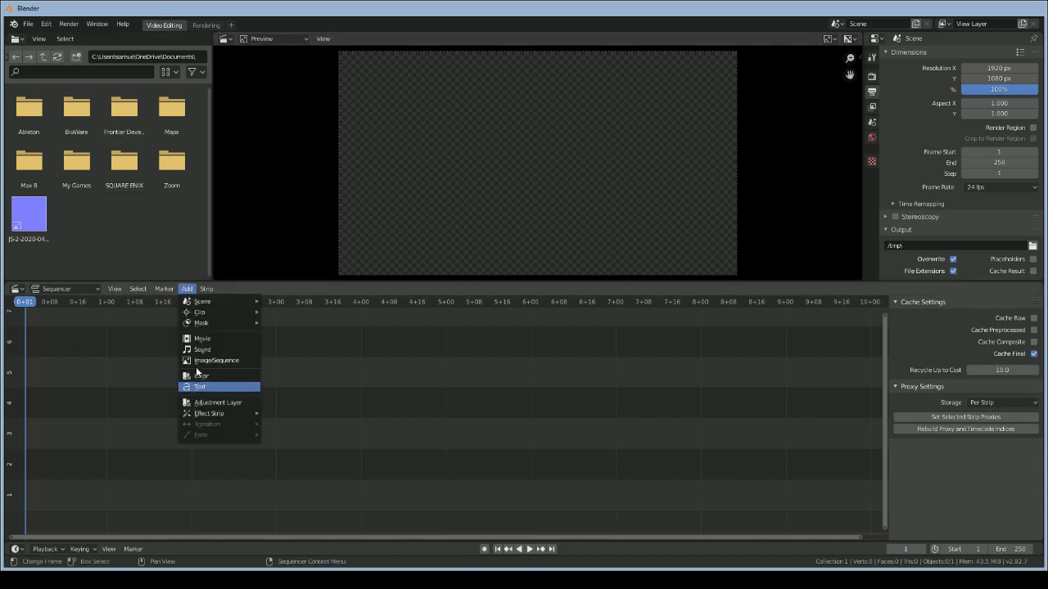
{"action": "key", "text": "Escape"}
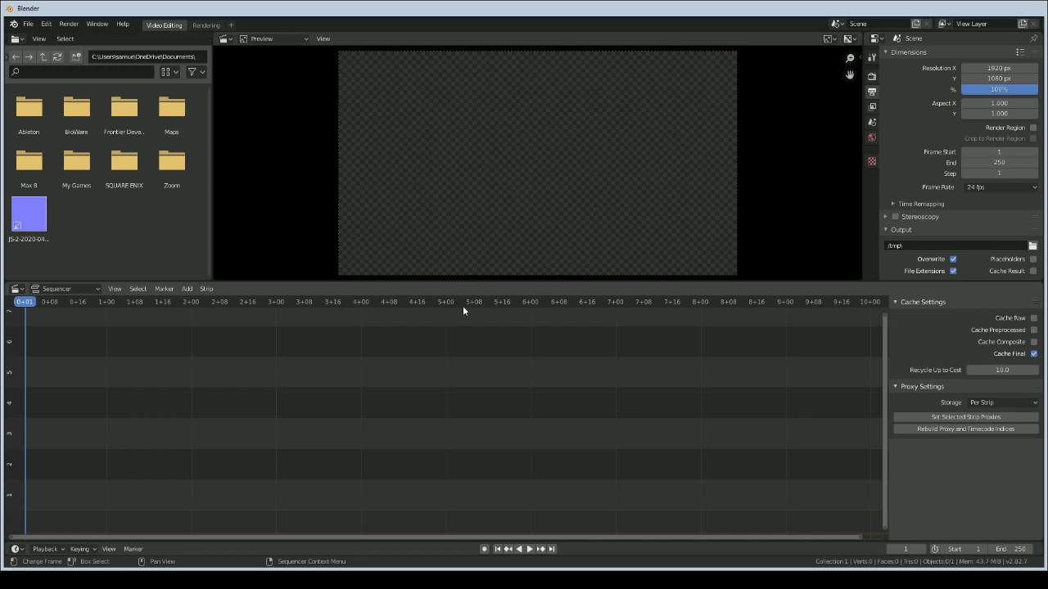
{"action": "left_click", "coordinate": [698, 455]}
{"action": "scroll", "coordinate": [537, 476], "scroll_direction": "down", "scroll_amount": 8}
{"action": "scroll", "coordinate": [536, 475], "scroll_direction": "down", "scroll_amount": 3}
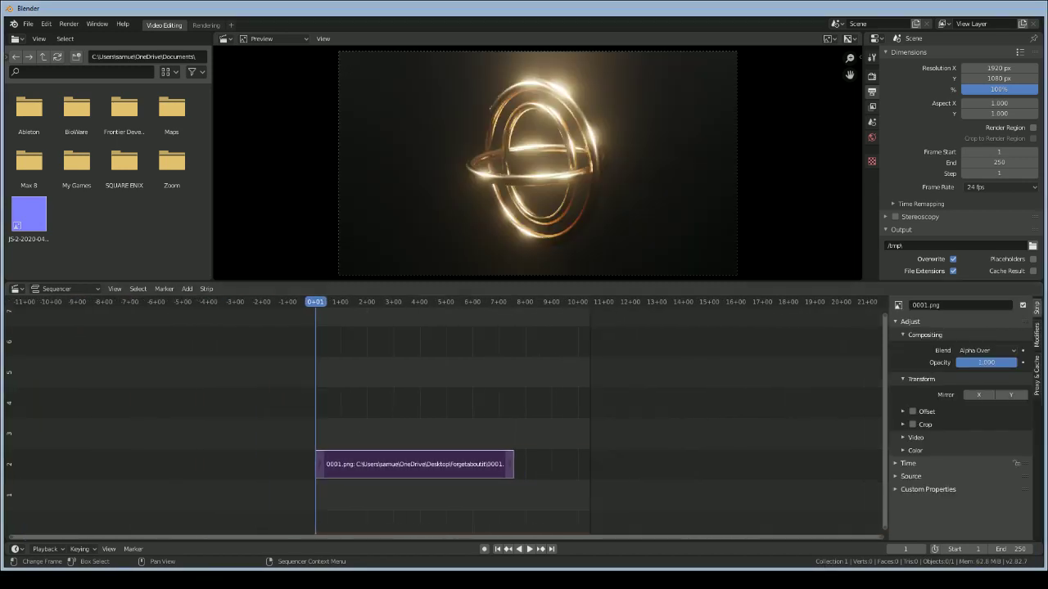
Set the end frame of the video project to 180
{"action": "left_click", "coordinate": [1007, 548]}
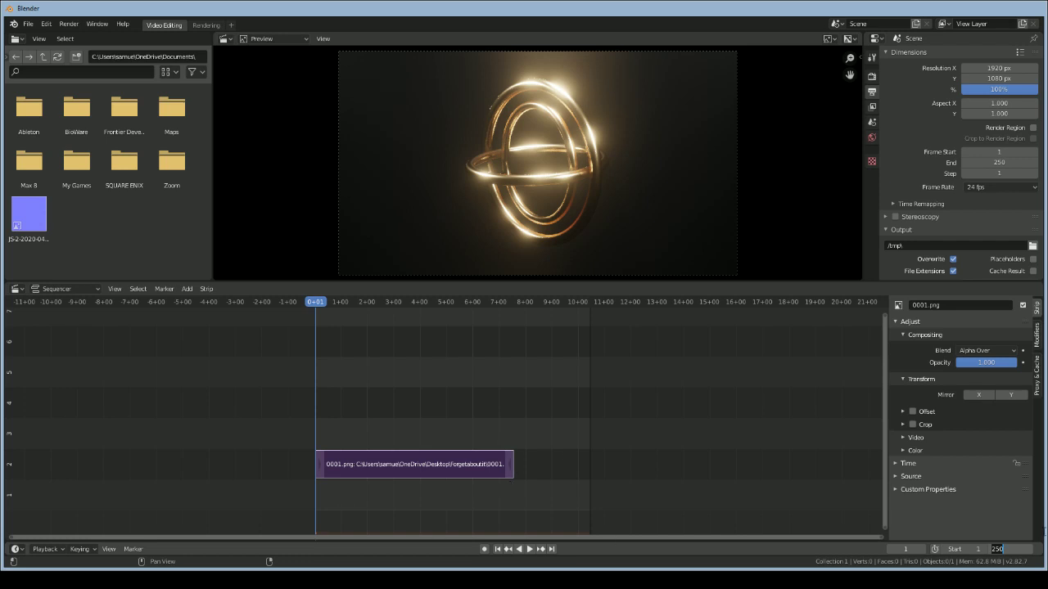
{"action": "type", "text": "180"}
{"action": "key", "text": "Return"}
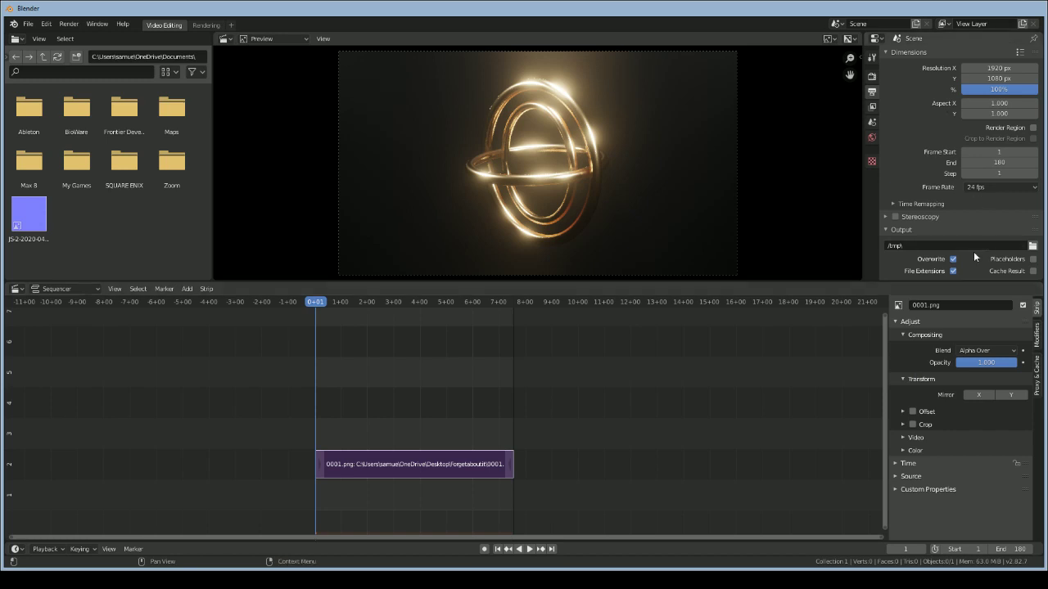
Set the video project's output frame rate to 30 fps
{"action": "scroll", "coordinate": [974, 251], "scroll_direction": "down", "scroll_amount": 3}
{"action": "scroll", "coordinate": [972, 159], "scroll_direction": "up", "scroll_amount": 3}
{"action": "left_click", "coordinate": [985, 188]}
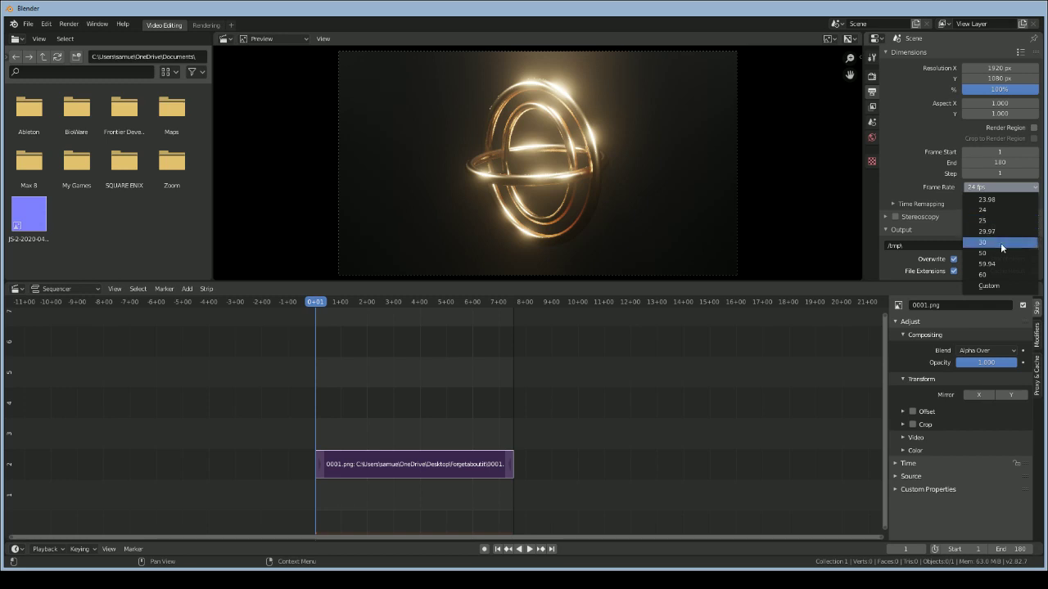
{"action": "left_click", "coordinate": [1000, 242]}
Examine the output, metadata and post-processing settings to find the options for exporting a video
{"action": "scroll", "coordinate": [940, 231], "scroll_direction": "down", "scroll_amount": 2}
{"action": "scroll", "coordinate": [941, 231], "scroll_direction": "up", "scroll_amount": 2}
{"action": "scroll", "coordinate": [940, 217], "scroll_direction": "down", "scroll_amount": 5}
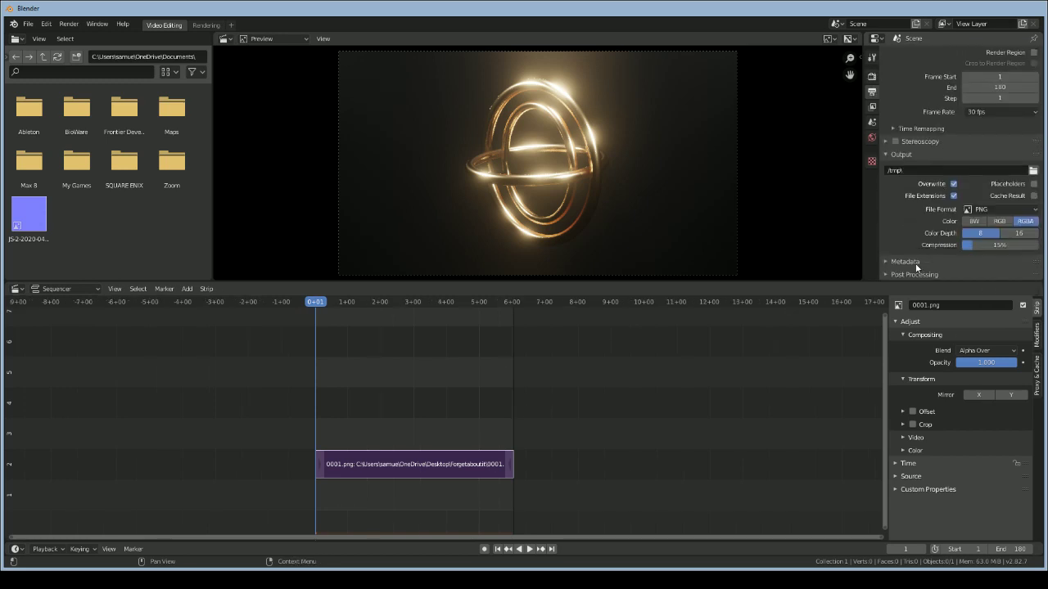
{"action": "scroll", "coordinate": [925, 250], "scroll_direction": "down", "scroll_amount": 2}
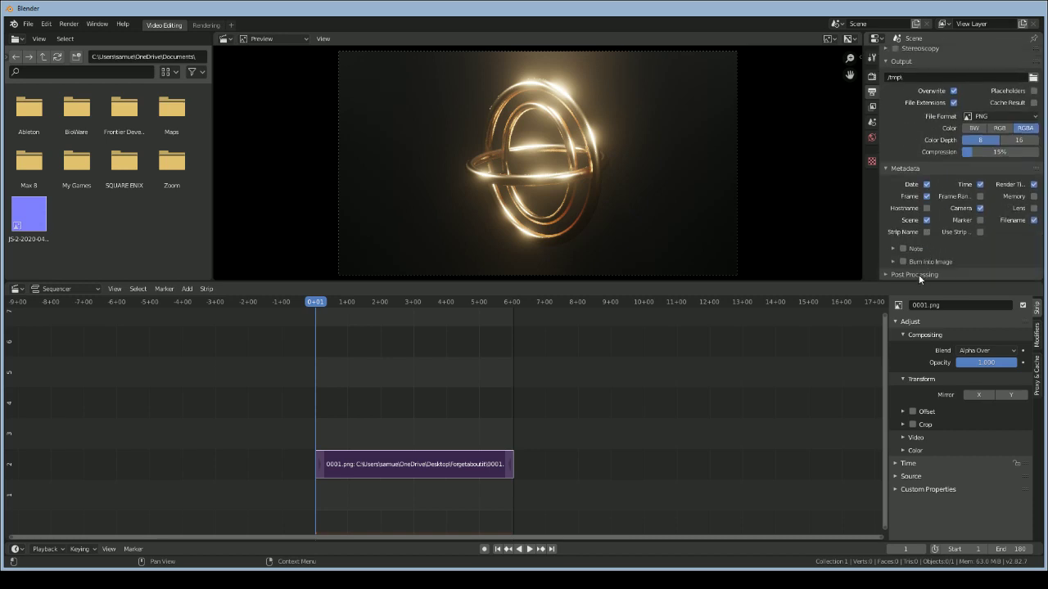
{"action": "scroll", "coordinate": [950, 164], "scroll_direction": "down", "scroll_amount": 1}
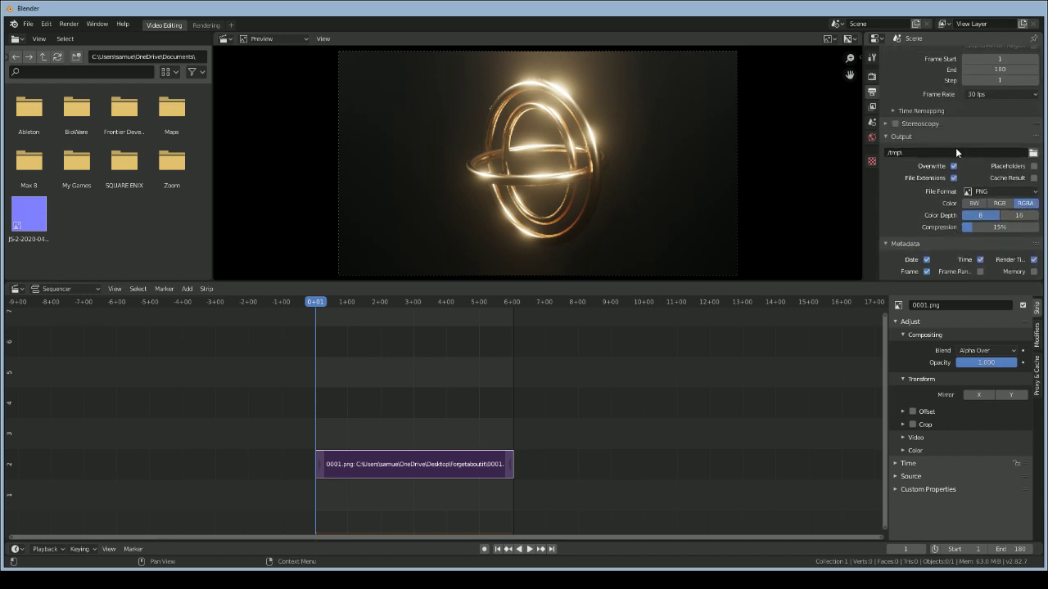
{"action": "scroll", "coordinate": [959, 153], "scroll_direction": "up", "scroll_amount": 7}
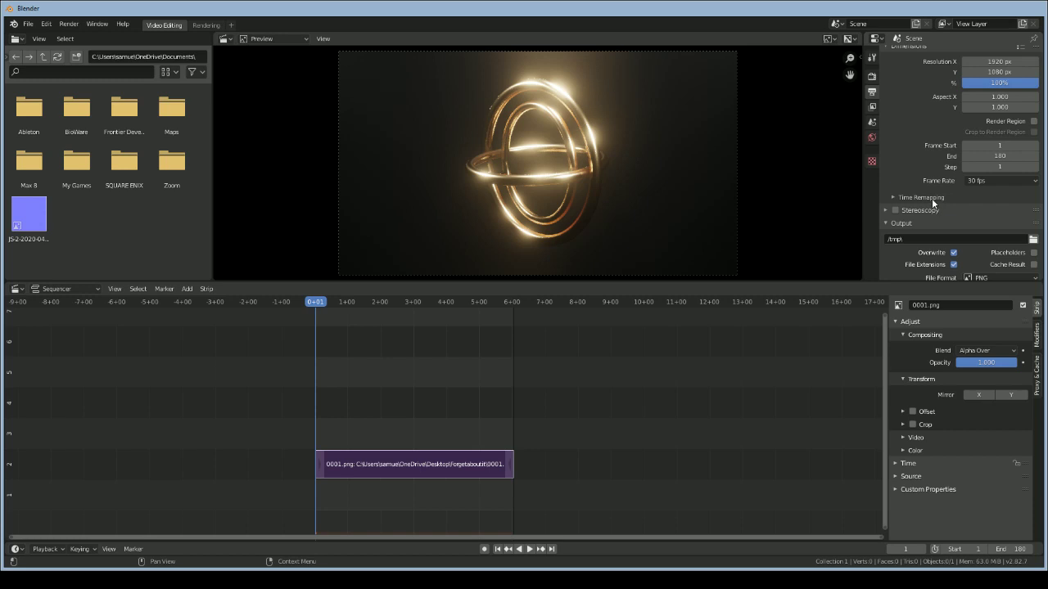
{"action": "scroll", "coordinate": [941, 210], "scroll_direction": "down", "scroll_amount": 6}
{"action": "left_click", "coordinate": [872, 76]}
{"action": "left_click", "coordinate": [872, 91]}
{"action": "scroll", "coordinate": [934, 166], "scroll_direction": "down", "scroll_amount": 1}
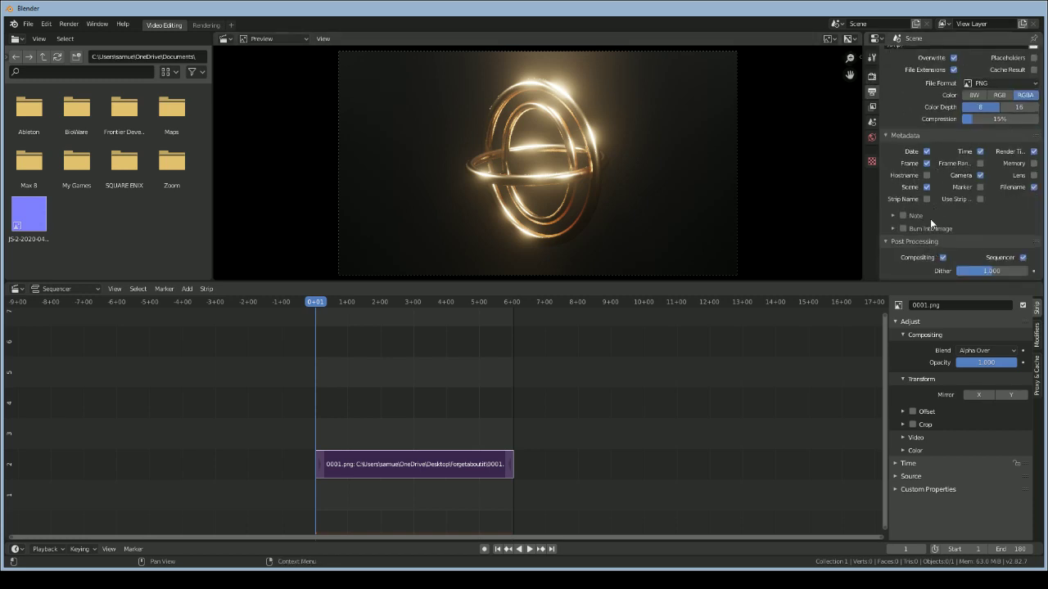
{"action": "scroll", "coordinate": [969, 151], "scroll_direction": "up", "scroll_amount": 4}
{"action": "scroll", "coordinate": [970, 151], "scroll_direction": "up", "scroll_amount": 1}
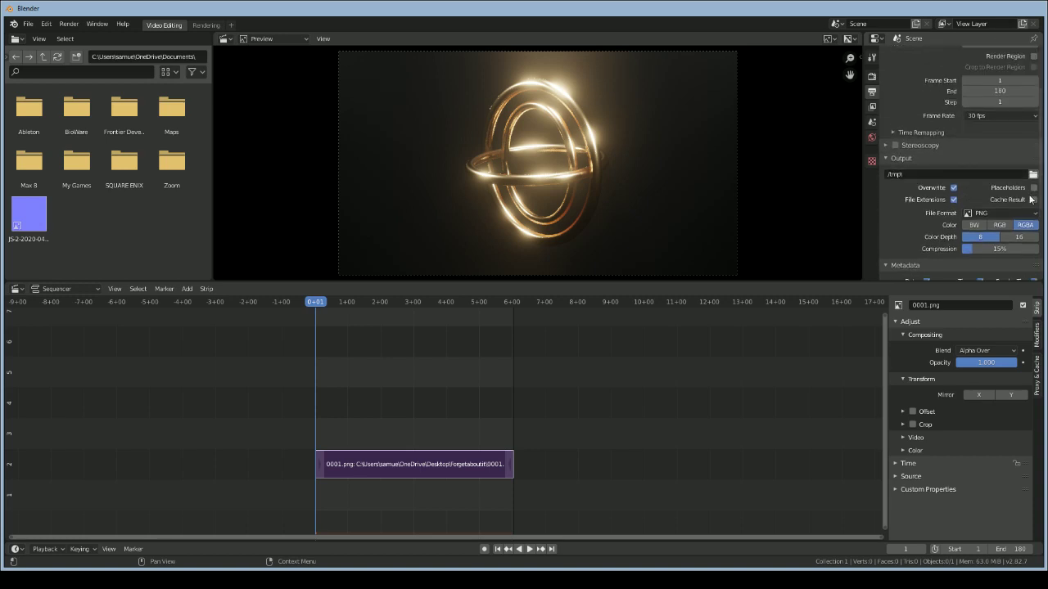
Set the output file format to FFmpeg video
{"action": "left_click", "coordinate": [1005, 212]}
{"action": "left_click", "coordinate": [1002, 212]}
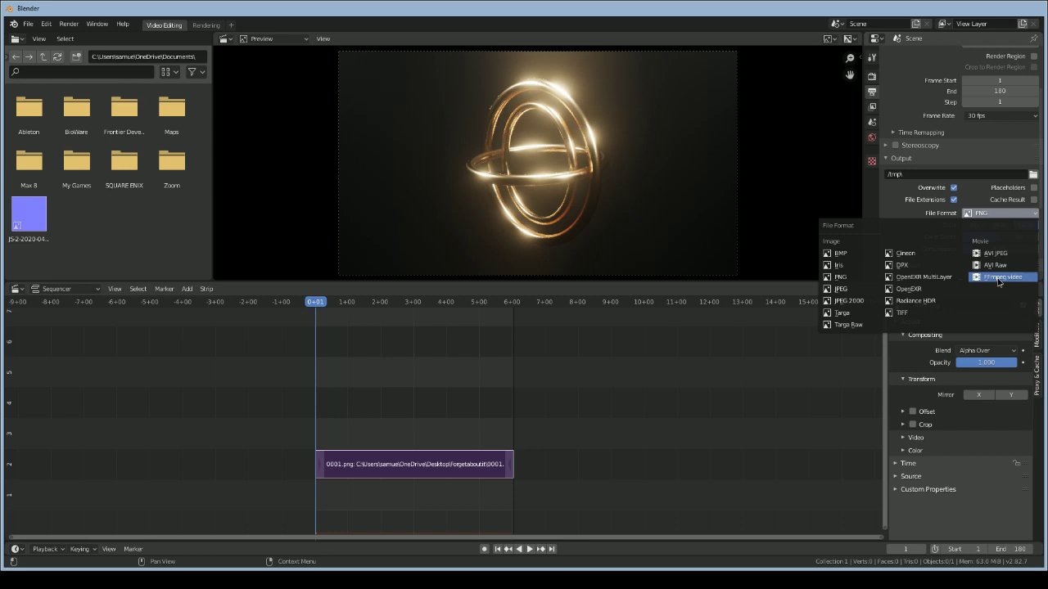
{"action": "left_click", "coordinate": [1006, 279]}
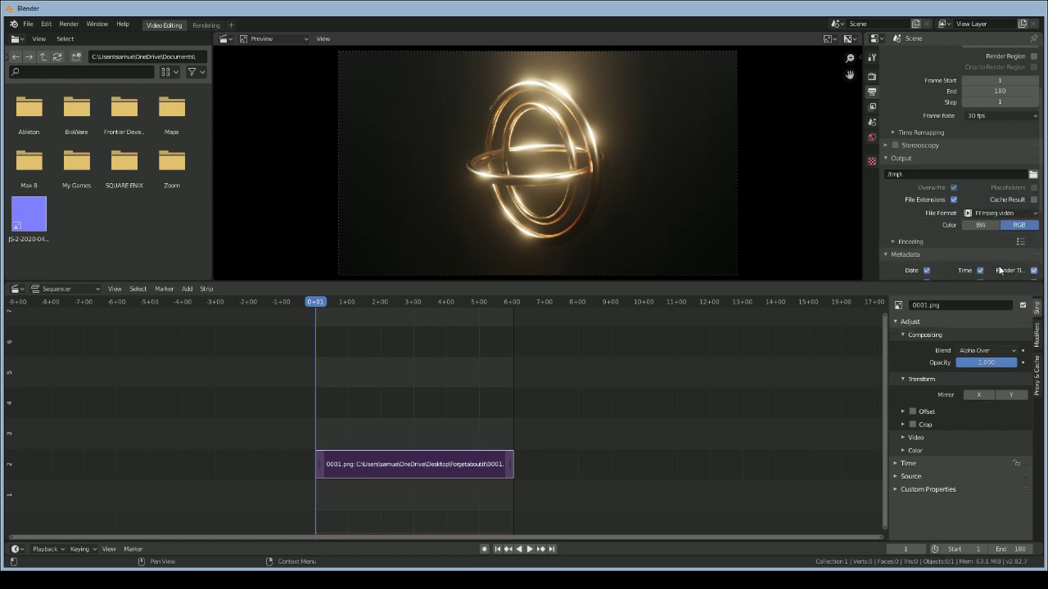
Expand the encoding settings and set the video container to Quicktime
{"action": "scroll", "coordinate": [1003, 270], "scroll_direction": "down", "scroll_amount": 4}
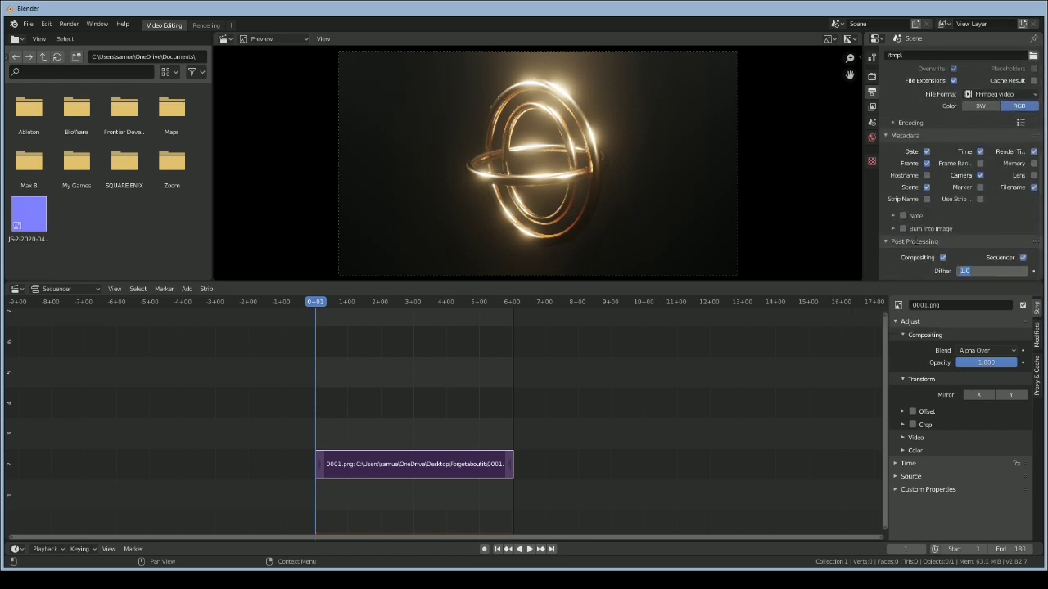
{"action": "left_click", "coordinate": [893, 228]}
{"action": "scroll", "coordinate": [890, 227], "scroll_direction": "down", "scroll_amount": 3}
{"action": "scroll", "coordinate": [890, 226], "scroll_direction": "up", "scroll_amount": 5}
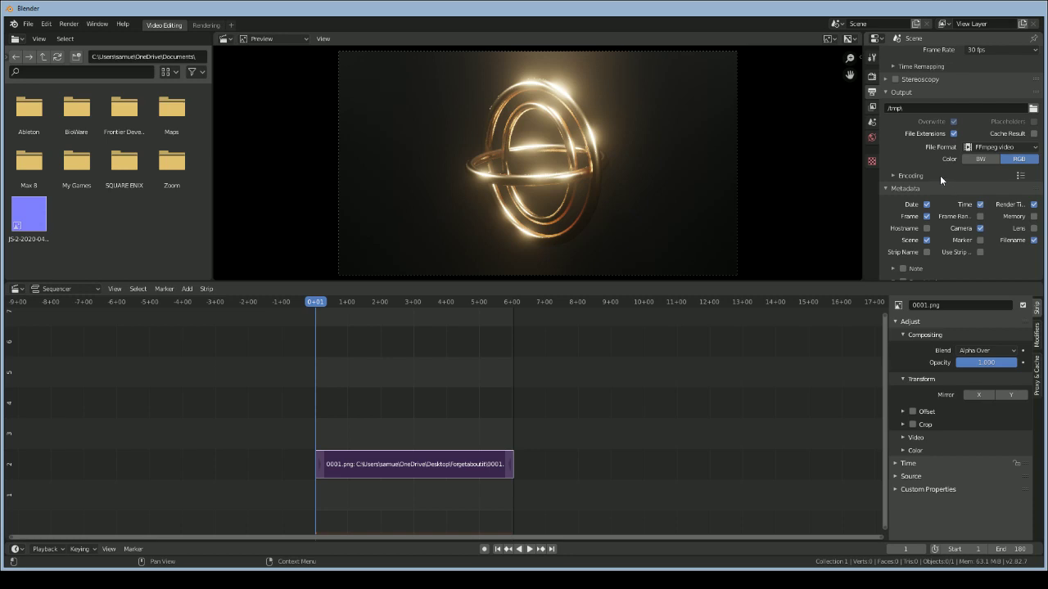
{"action": "left_click", "coordinate": [940, 176]}
{"action": "left_click", "coordinate": [999, 192]}
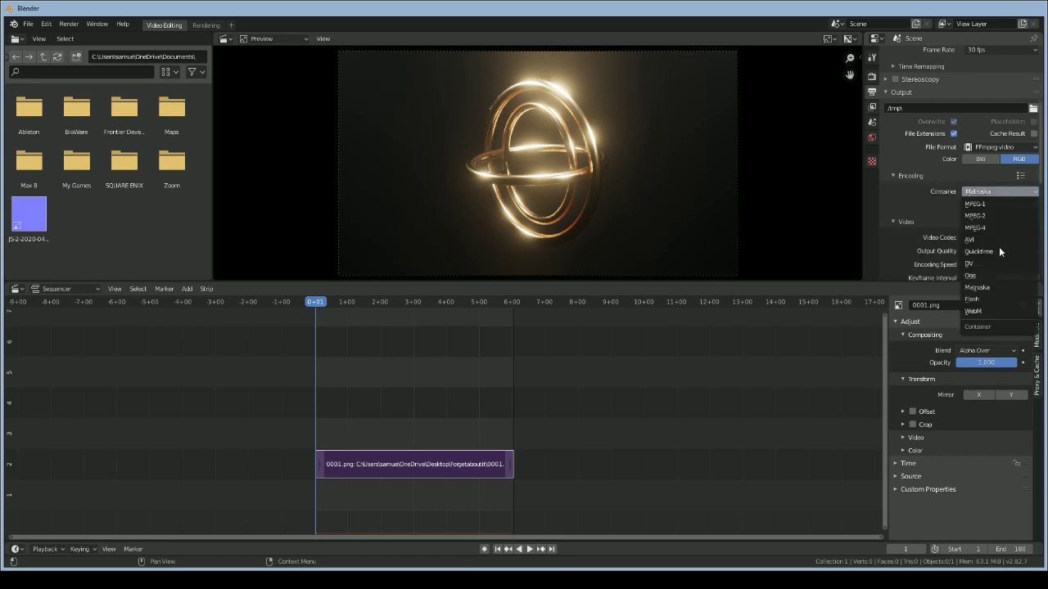
{"action": "left_click", "coordinate": [999, 192]}
{"action": "left_click", "coordinate": [999, 250]}
Set the video output quality to Perceptually lossless with Good encoding speed
{"action": "scroll", "coordinate": [982, 156], "scroll_direction": "down", "scroll_amount": 4}
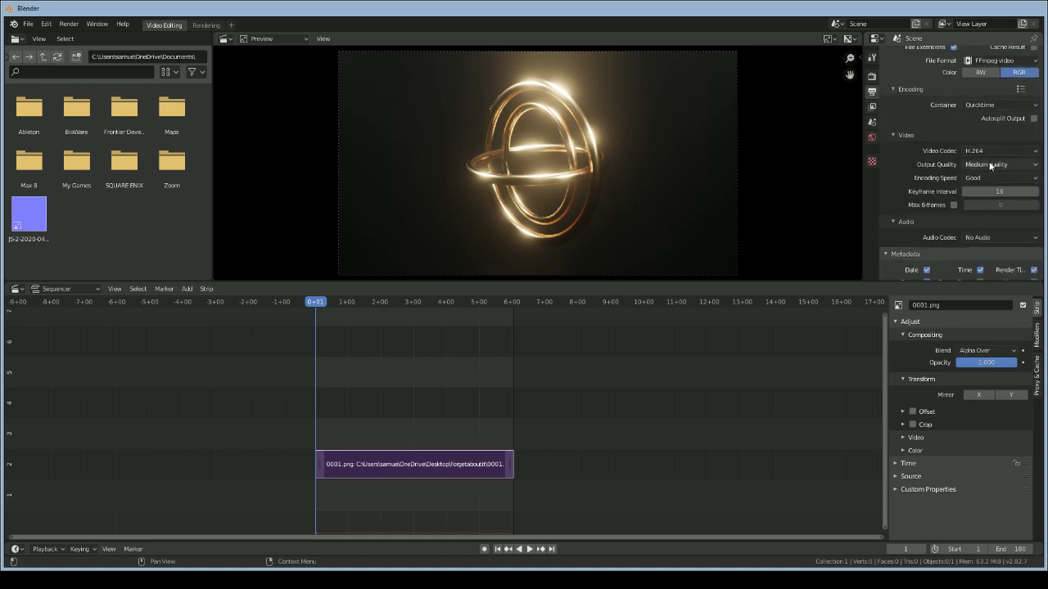
{"action": "left_click", "coordinate": [990, 164]}
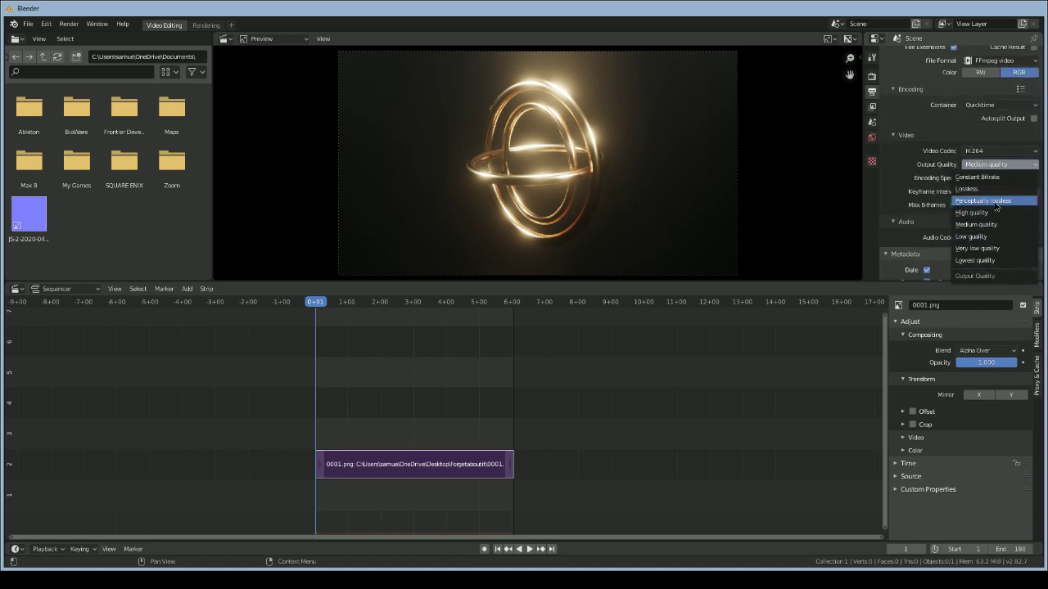
{"action": "left_click", "coordinate": [996, 202]}
{"action": "left_click", "coordinate": [999, 178]}
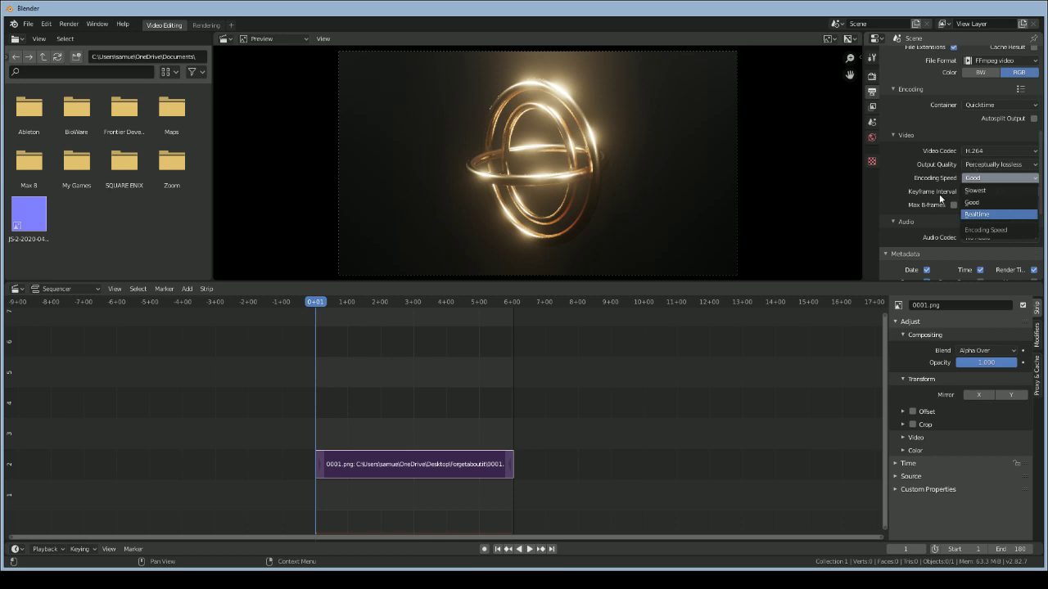
{"action": "left_click", "coordinate": [988, 202]}
{"action": "scroll", "coordinate": [988, 202], "scroll_direction": "down", "scroll_amount": 3}
{"action": "scroll", "coordinate": [988, 202], "scroll_direction": "up", "scroll_amount": 4}
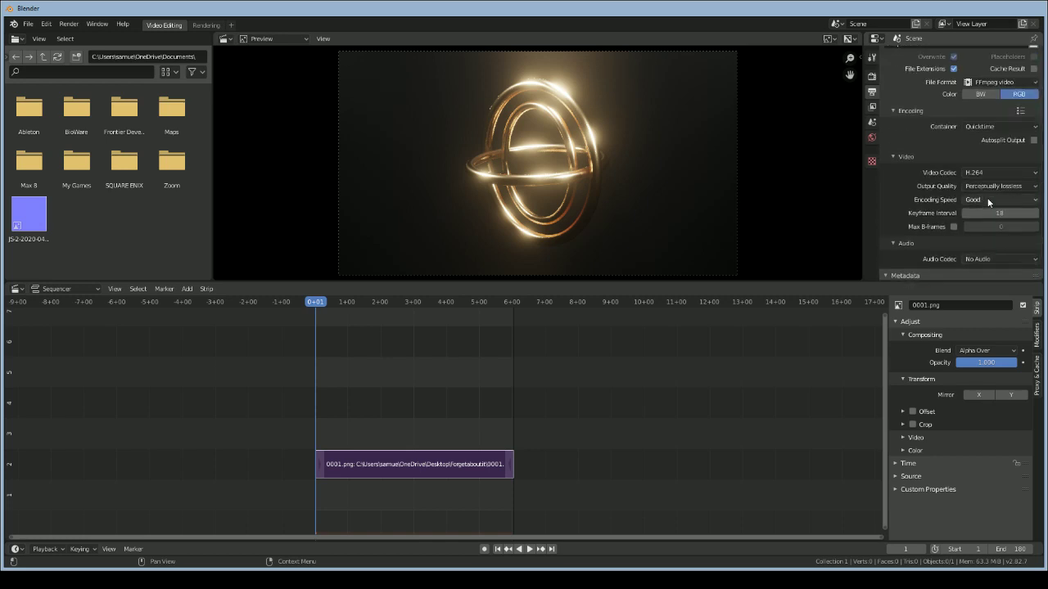
{"action": "scroll", "coordinate": [988, 202], "scroll_direction": "up", "scroll_amount": 5}
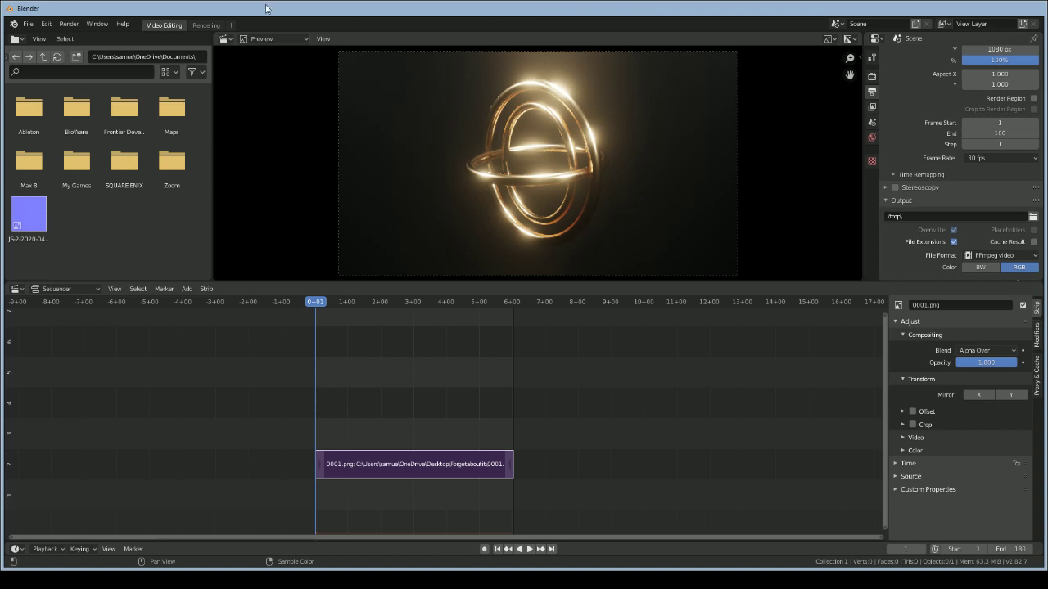
{"action": "left_click", "coordinate": [68, 24]}
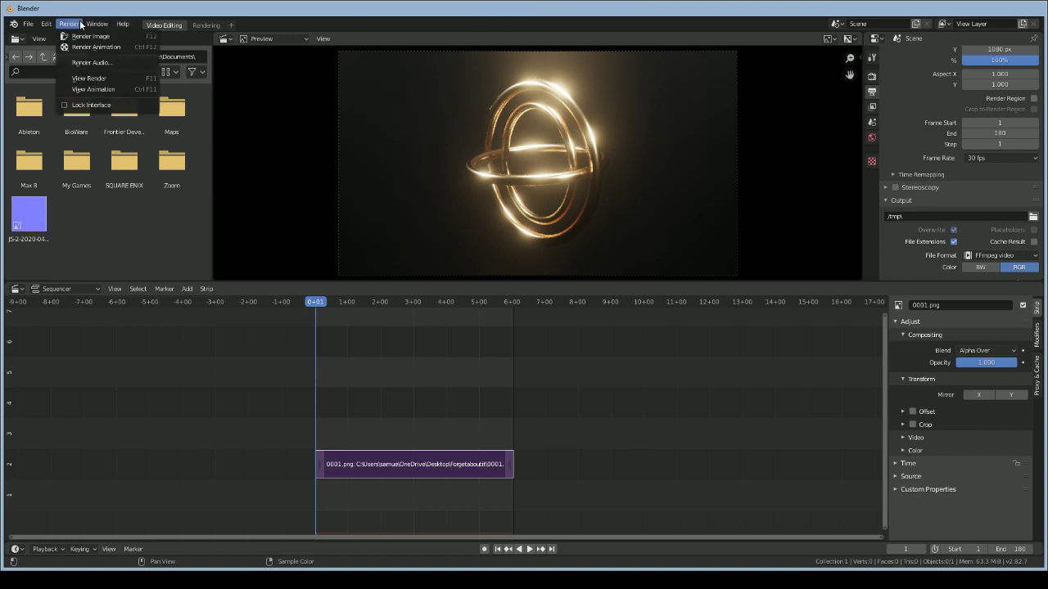
{"action": "left_click", "coordinate": [69, 24]}
{"action": "left_click", "coordinate": [429, 112]}
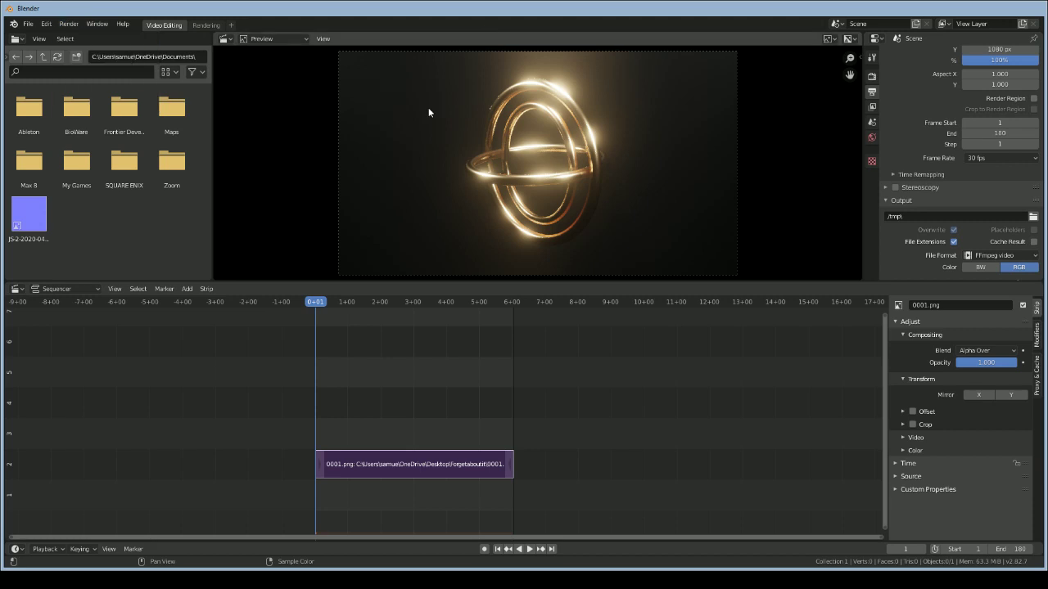